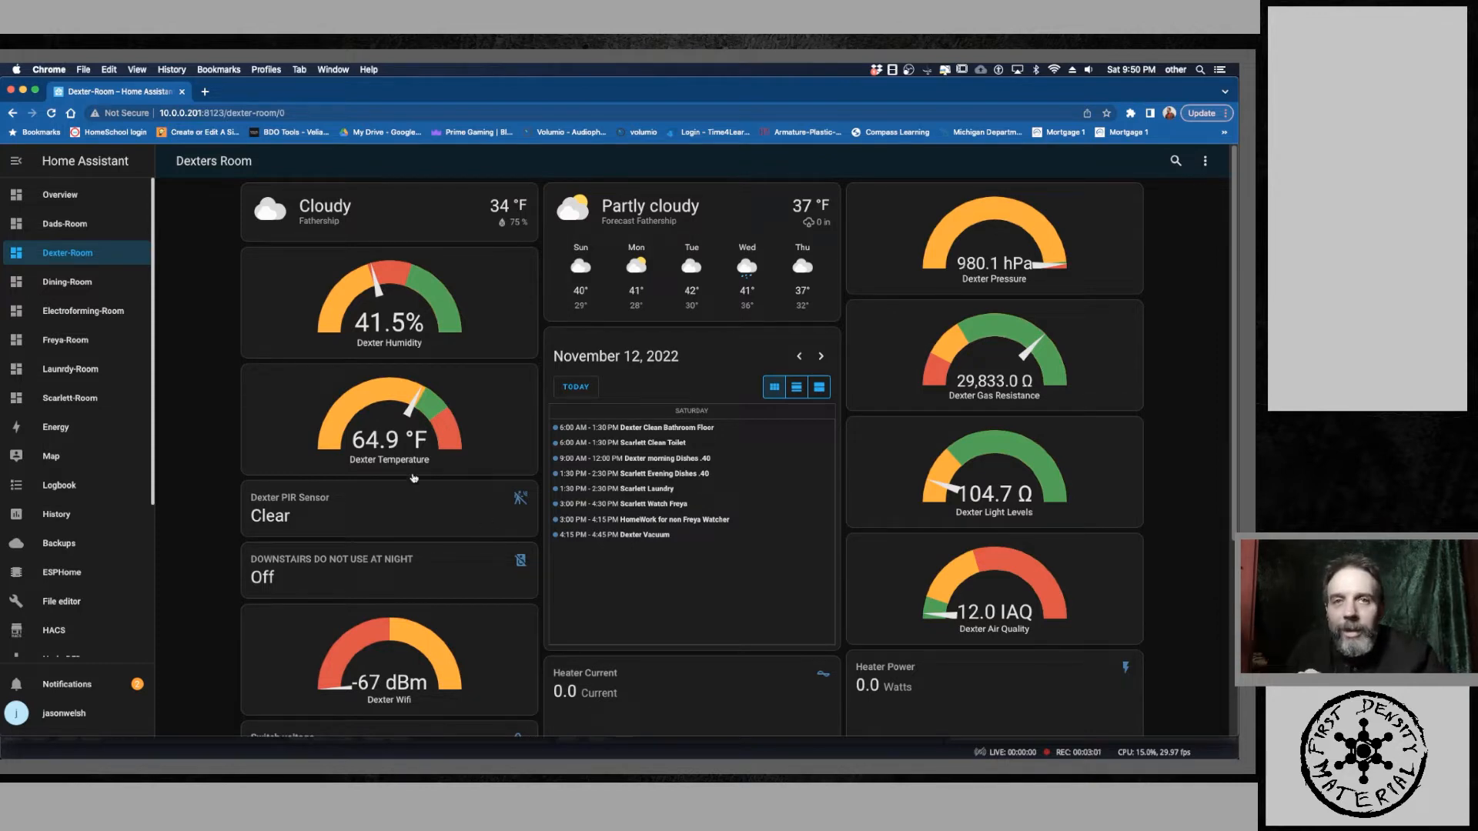
Step: Open the Laundry-Room dashboard and toggle the Laundry light led switch off, on, and off again
{"action": "left_click", "coordinate": [67, 370]}
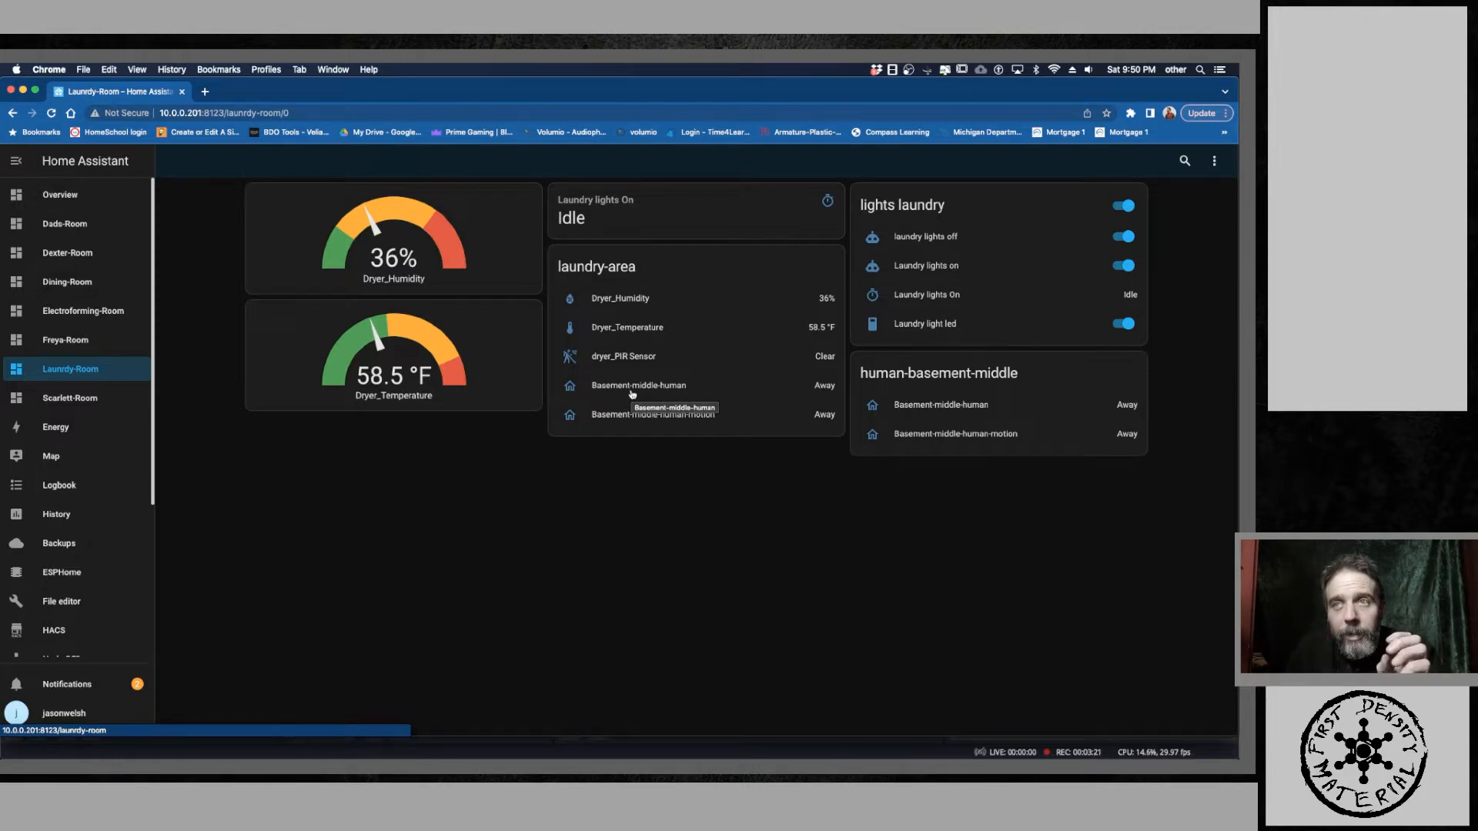
{"action": "left_click", "coordinate": [1124, 325]}
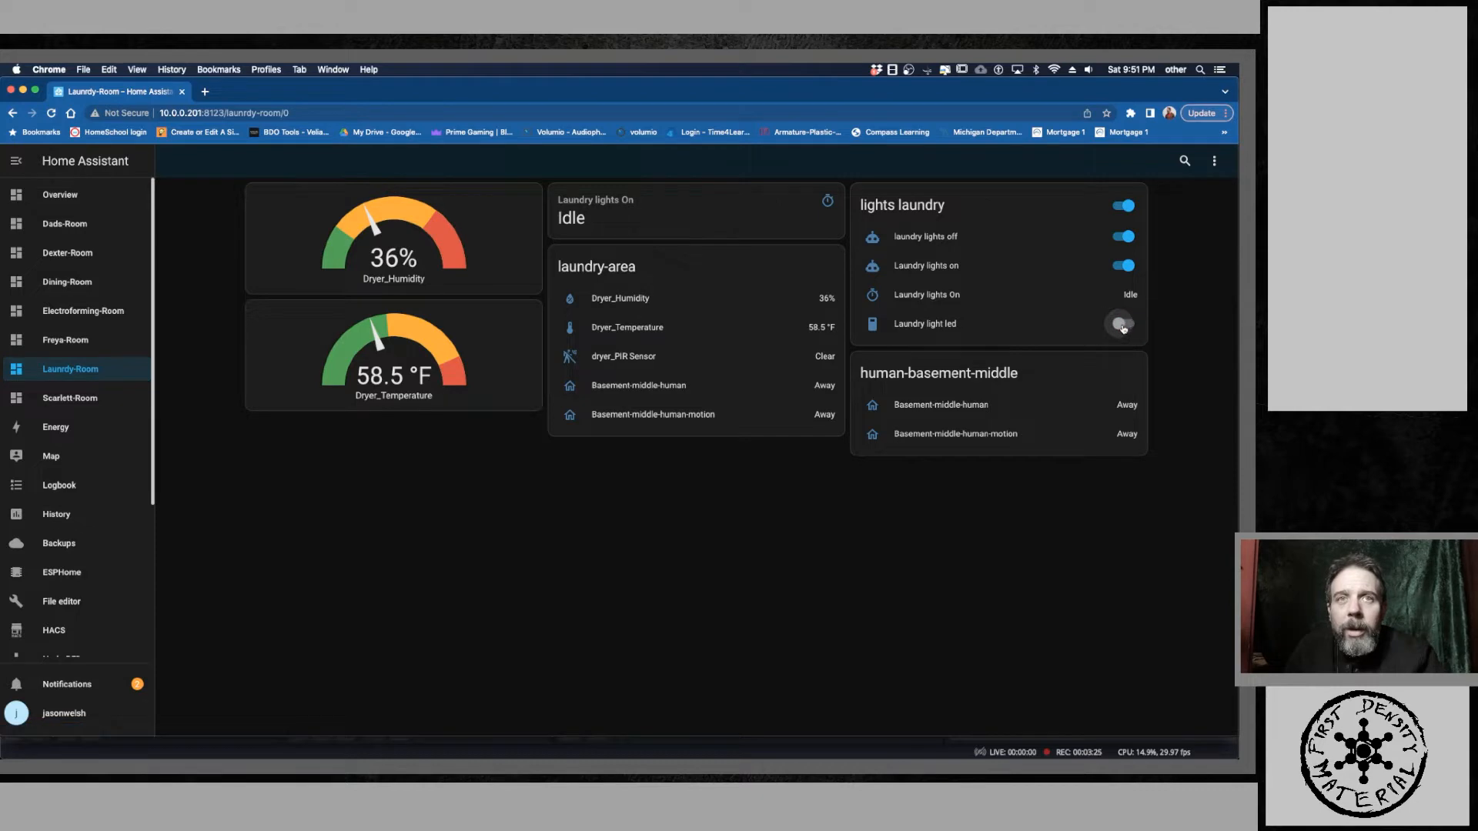
{"action": "left_click", "coordinate": [1124, 325]}
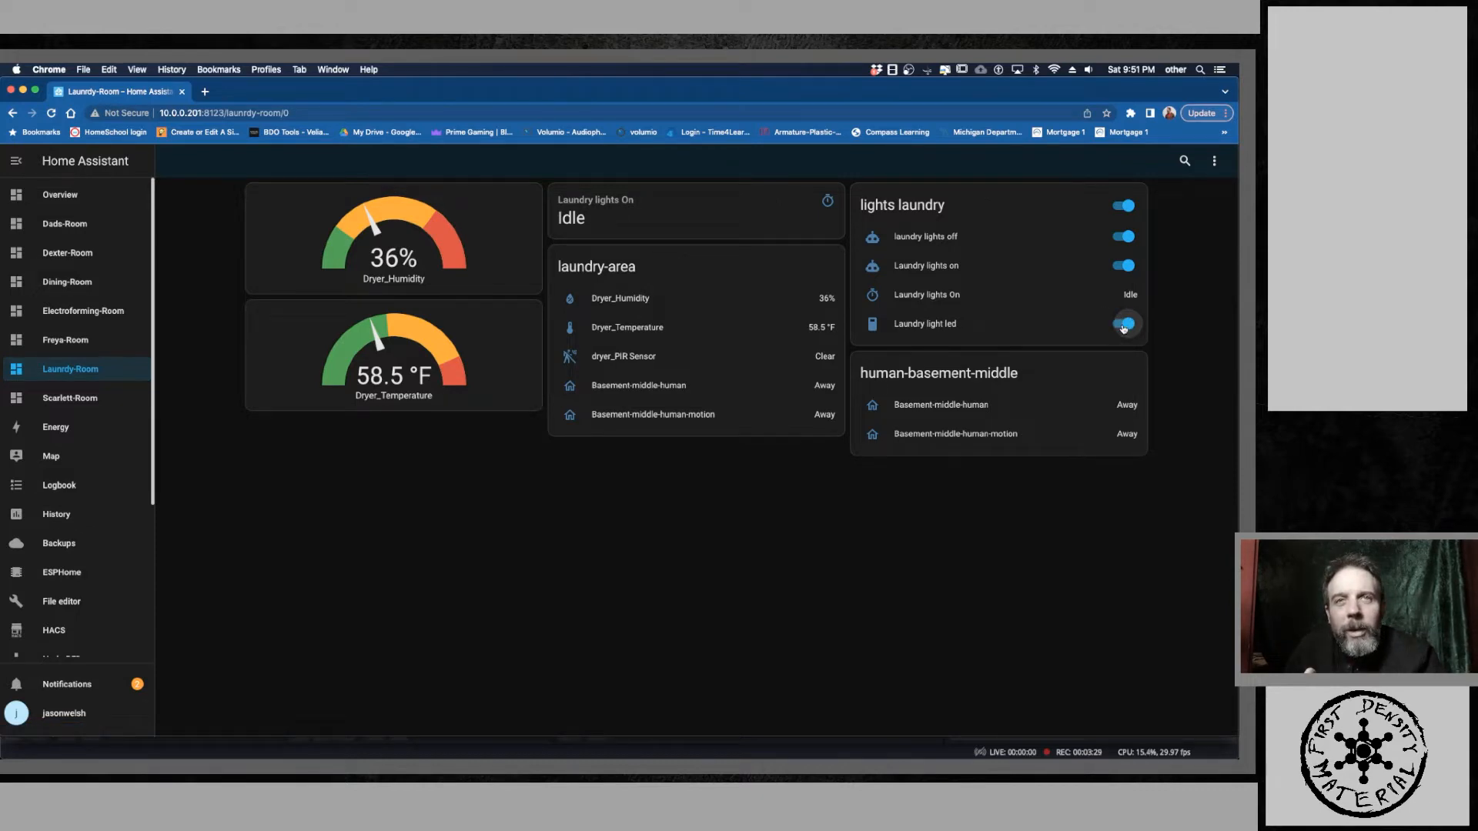
{"action": "left_click", "coordinate": [1123, 325]}
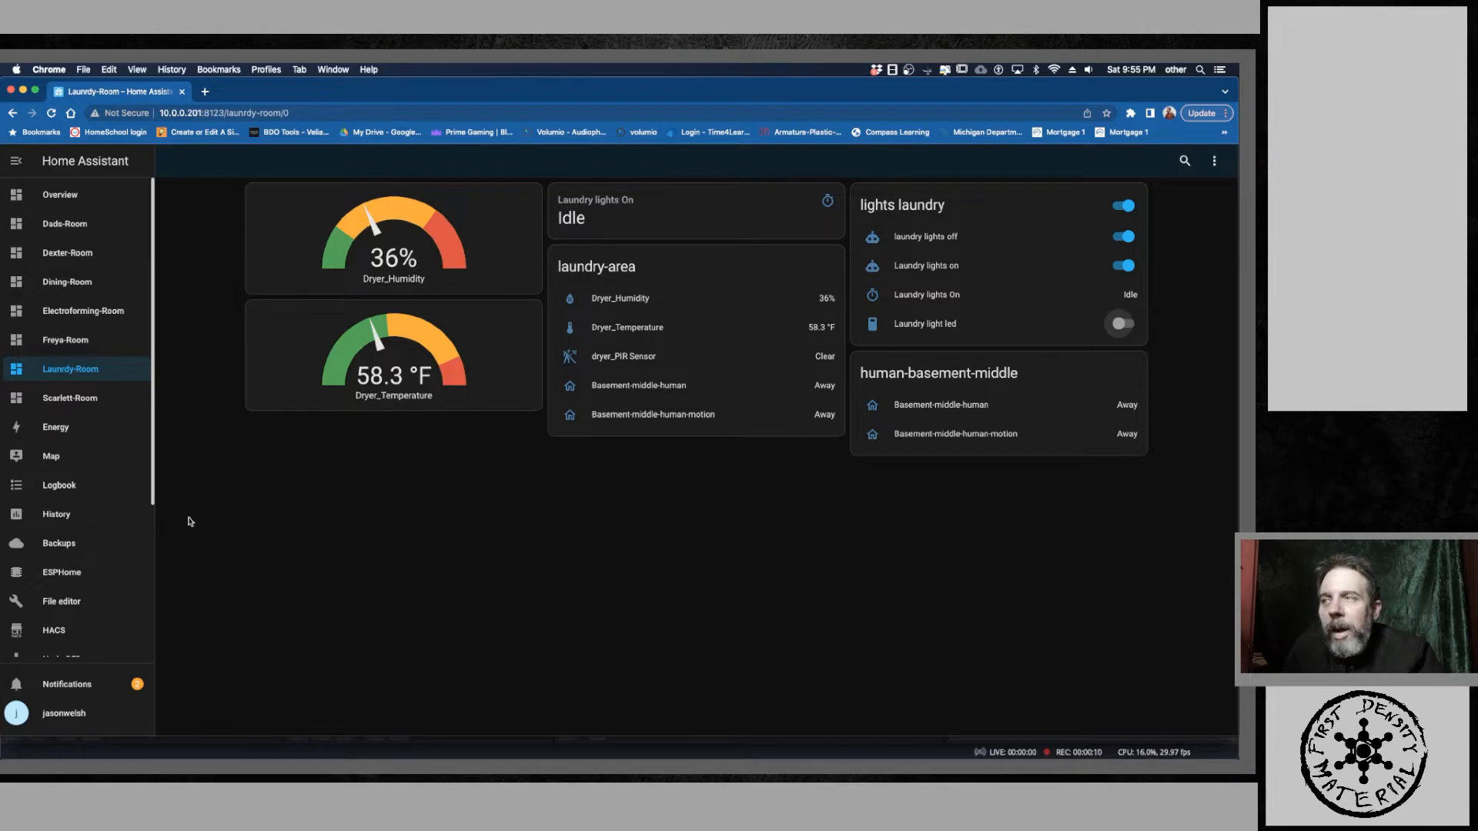
Step: Open Studio Code Server and review the timer entries in configuration.yaml
{"action": "scroll", "coordinate": [127, 470], "scroll_direction": "down", "scroll_amount": 4}
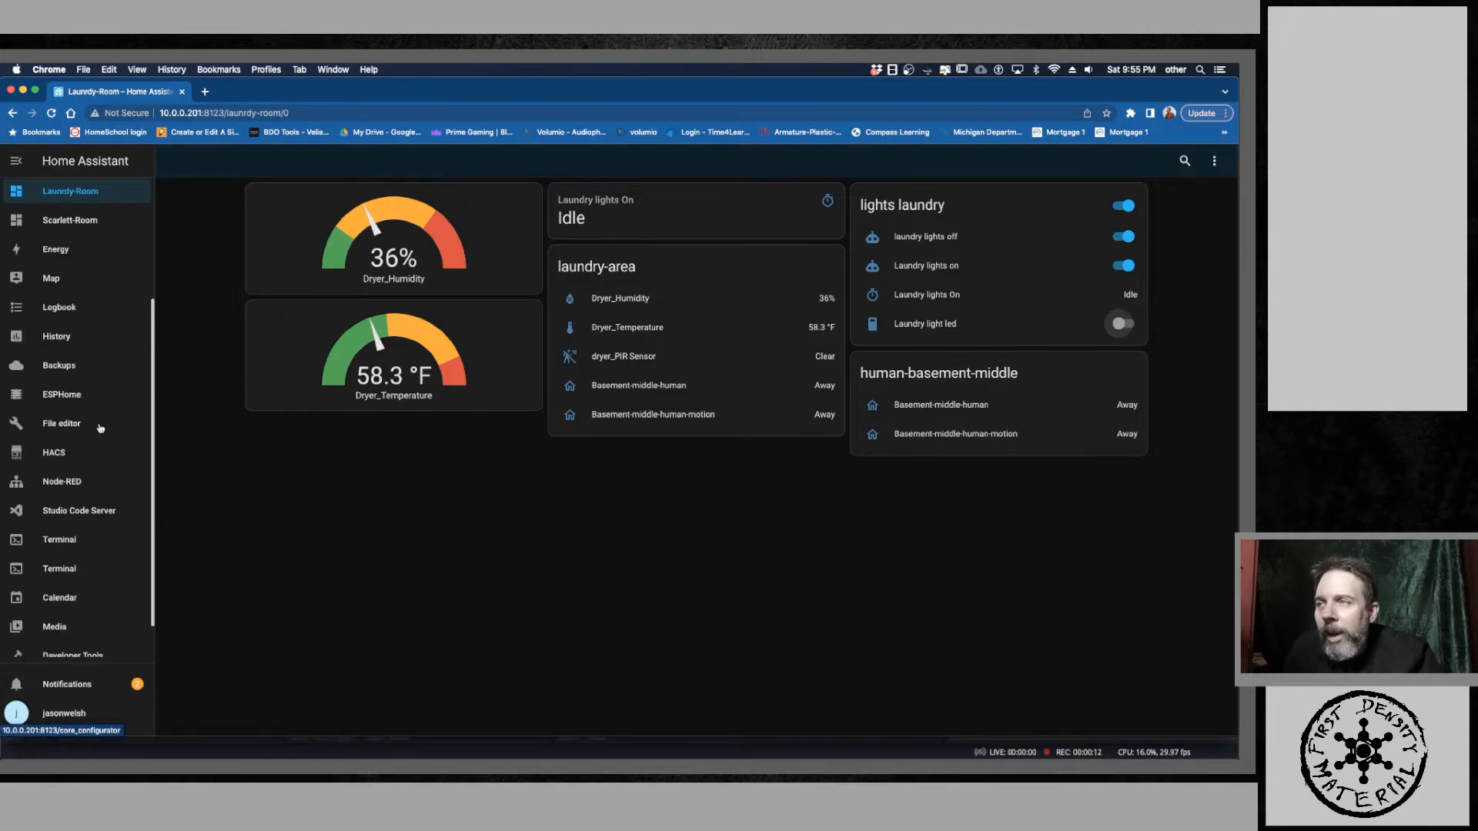
{"action": "scroll", "coordinate": [94, 485], "scroll_direction": "down", "scroll_amount": 1}
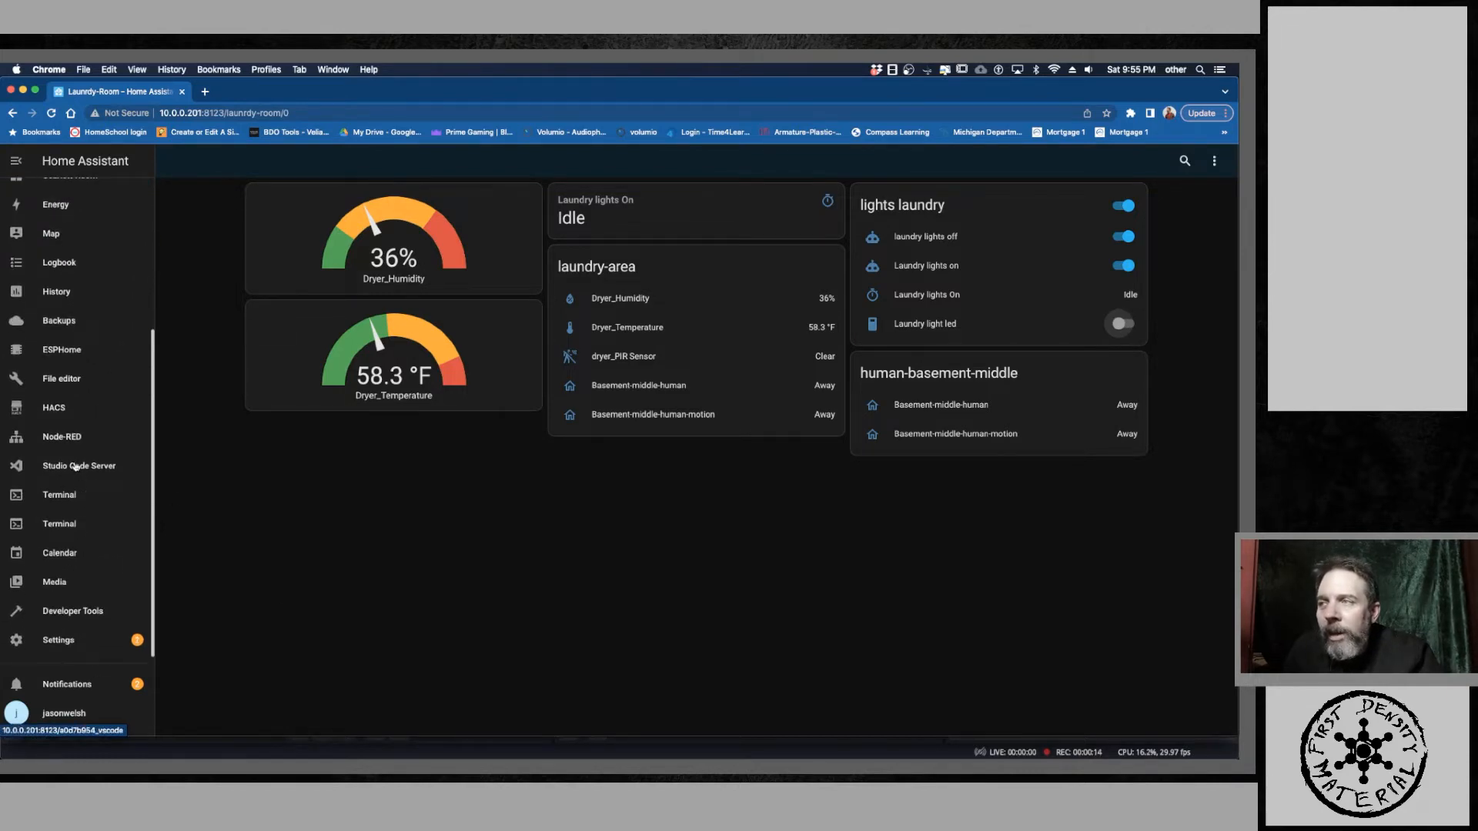
{"action": "left_click", "coordinate": [75, 466]}
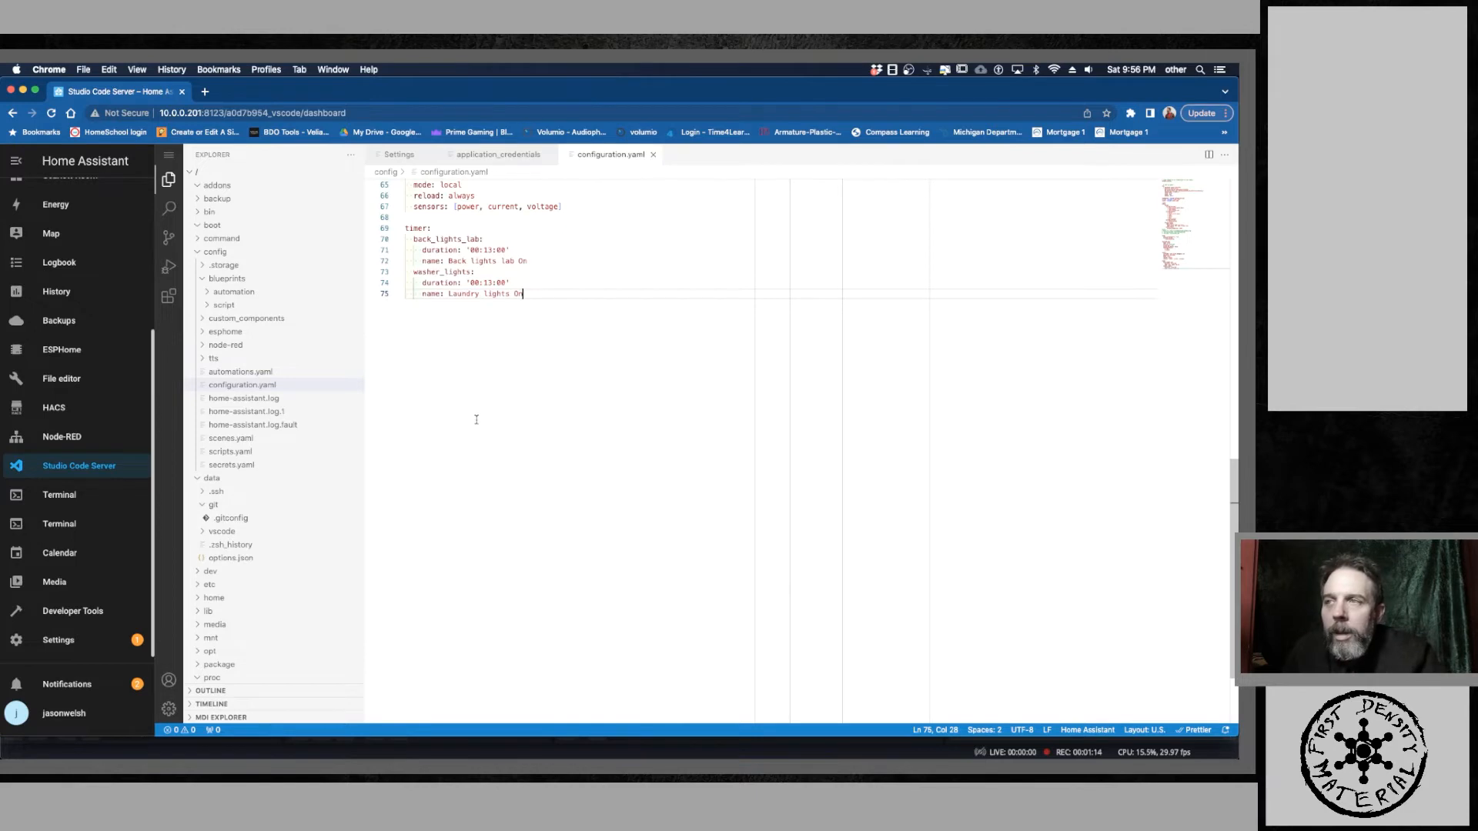
{"action": "scroll", "coordinate": [476, 420], "scroll_direction": "down", "scroll_amount": 3}
{"action": "scroll", "coordinate": [477, 417], "scroll_direction": "up", "scroll_amount": 7}
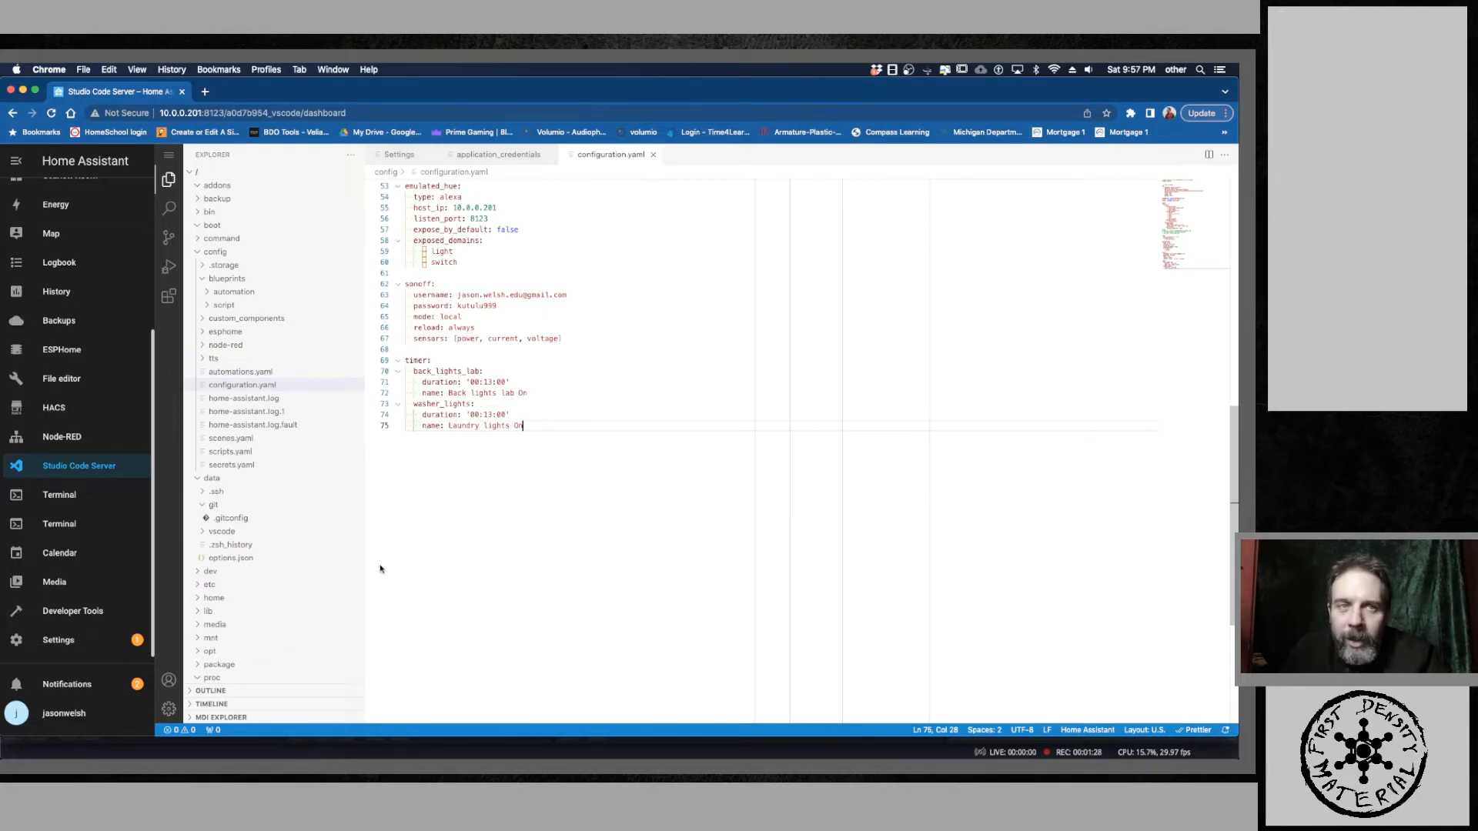
Step: Open the entities list under Devices & Services and filter it by "timer"
{"action": "left_click", "coordinate": [60, 641]}
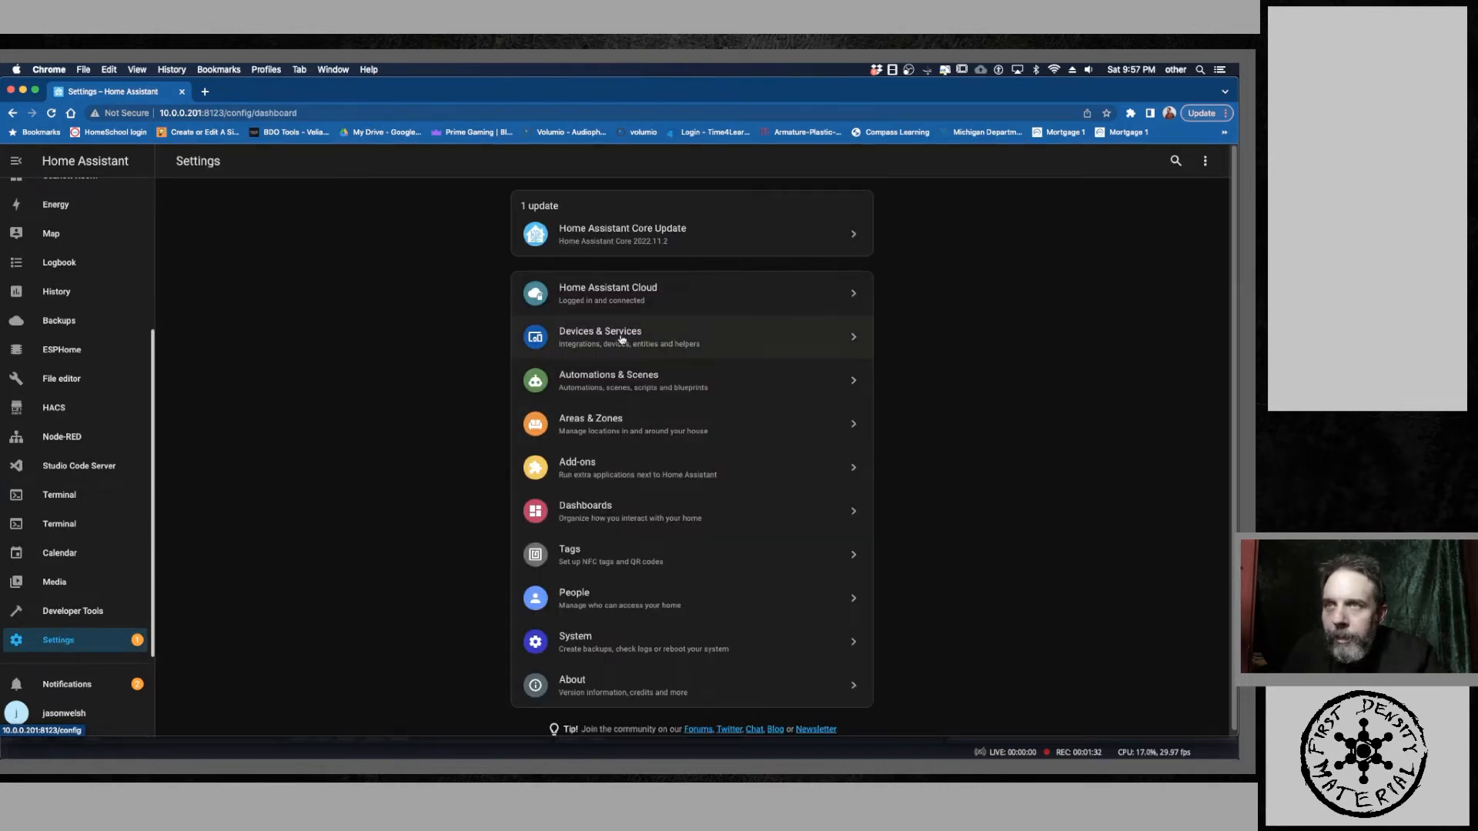
{"action": "left_click", "coordinate": [605, 337]}
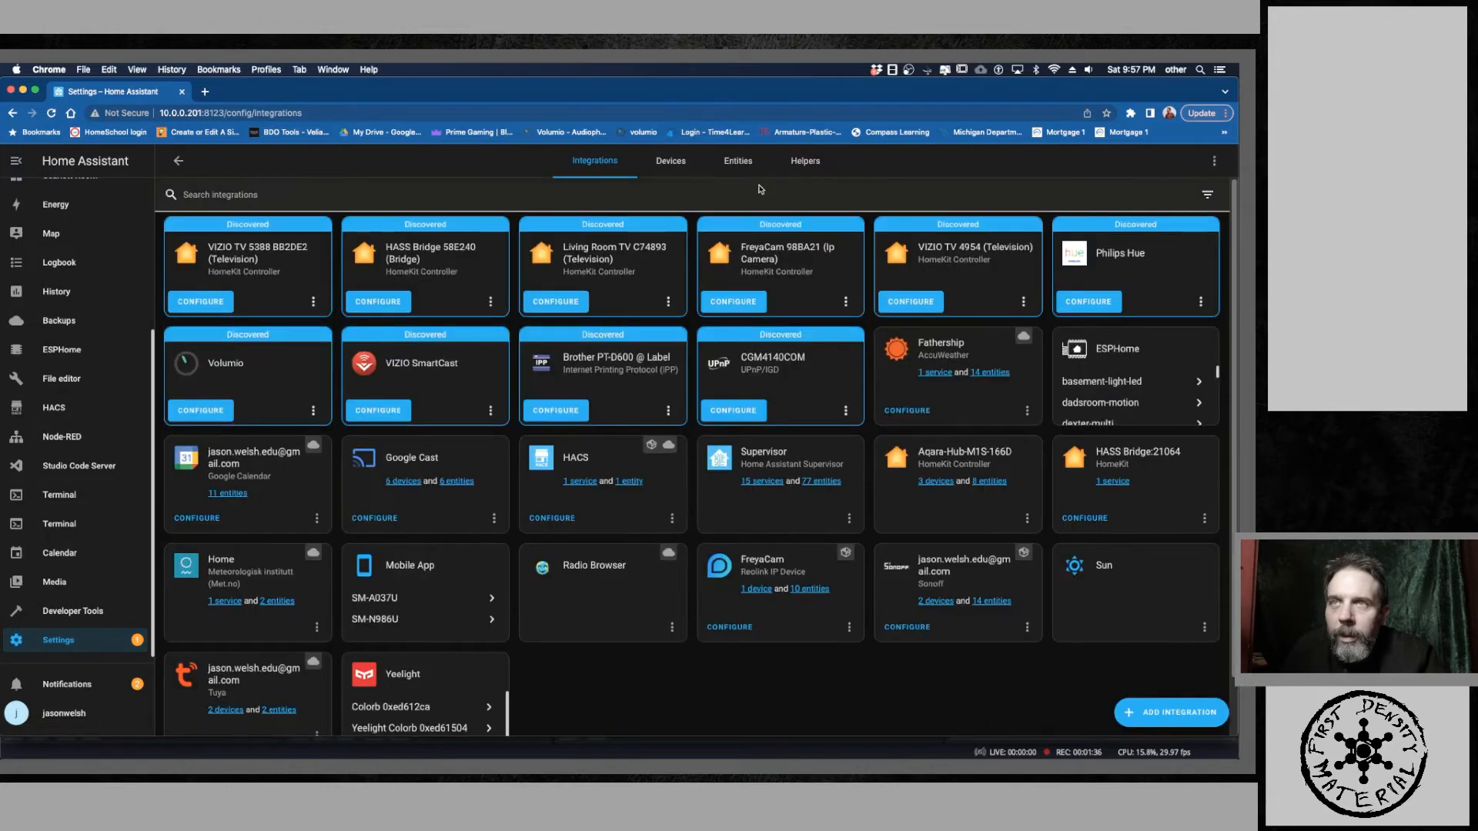
{"action": "left_click", "coordinate": [738, 161]}
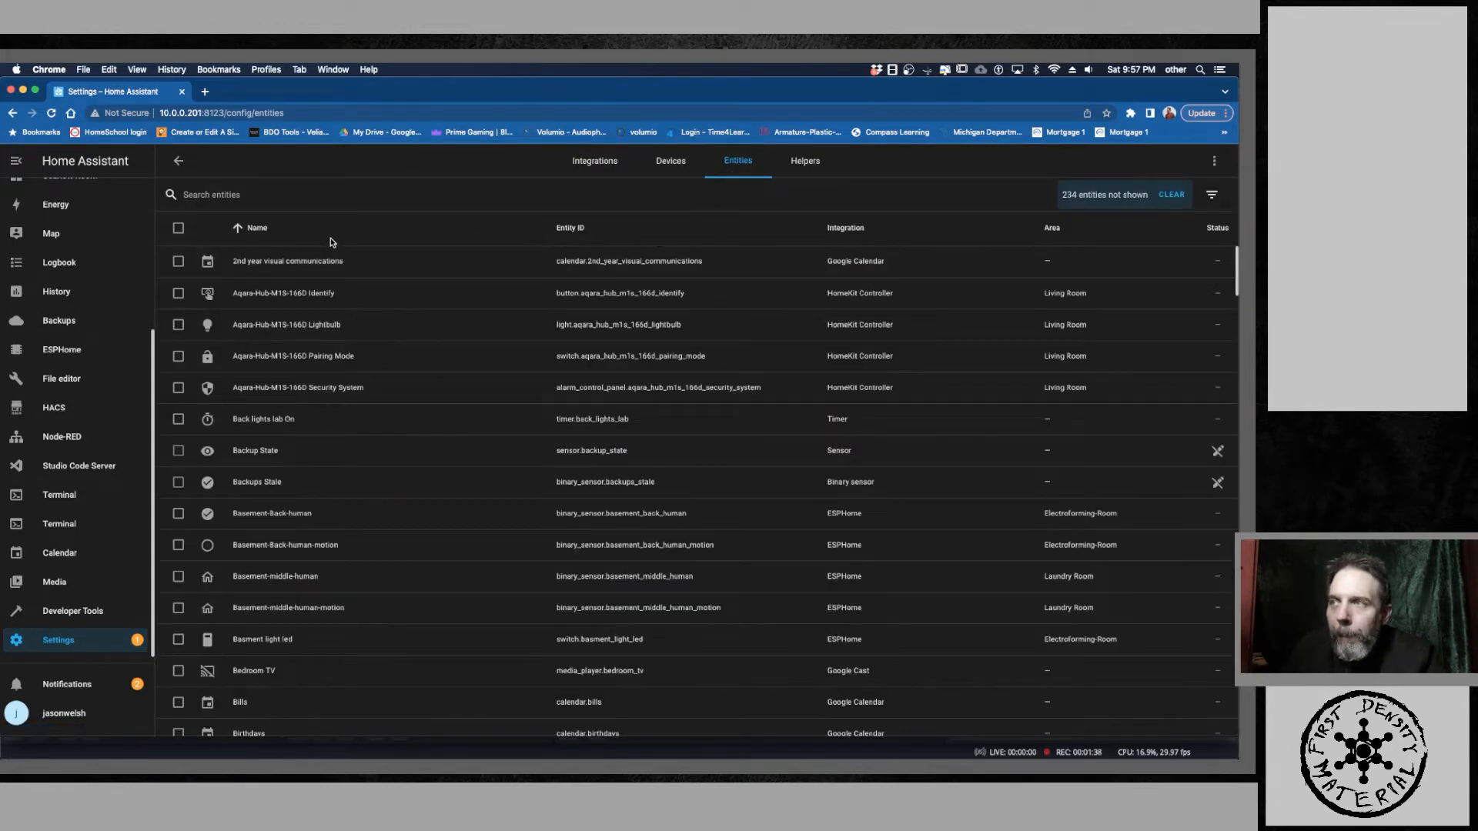
{"action": "left_click", "coordinate": [303, 192]}
{"action": "type", "text": "t"}
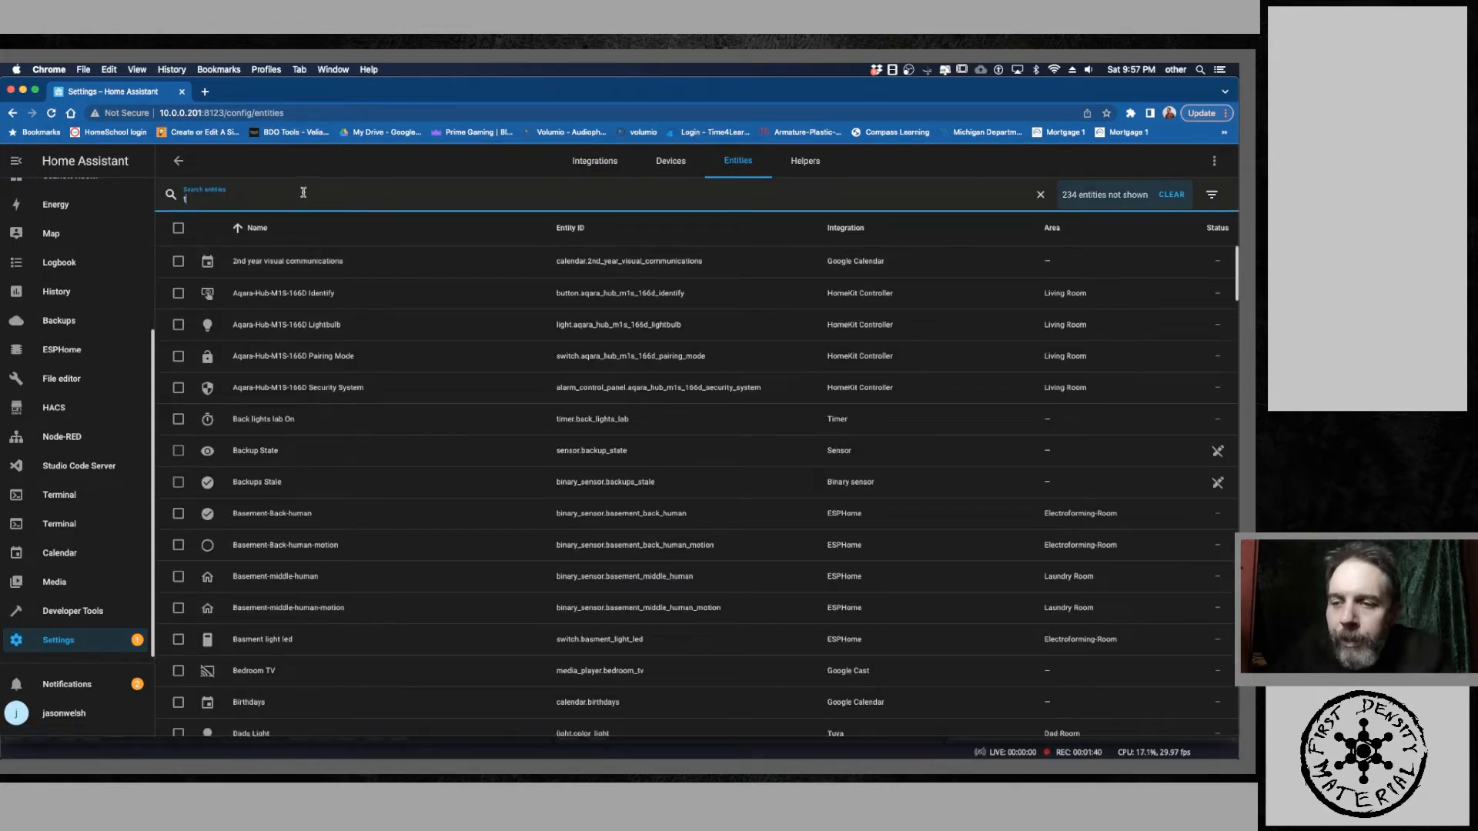
{"action": "type", "text": "imr"}
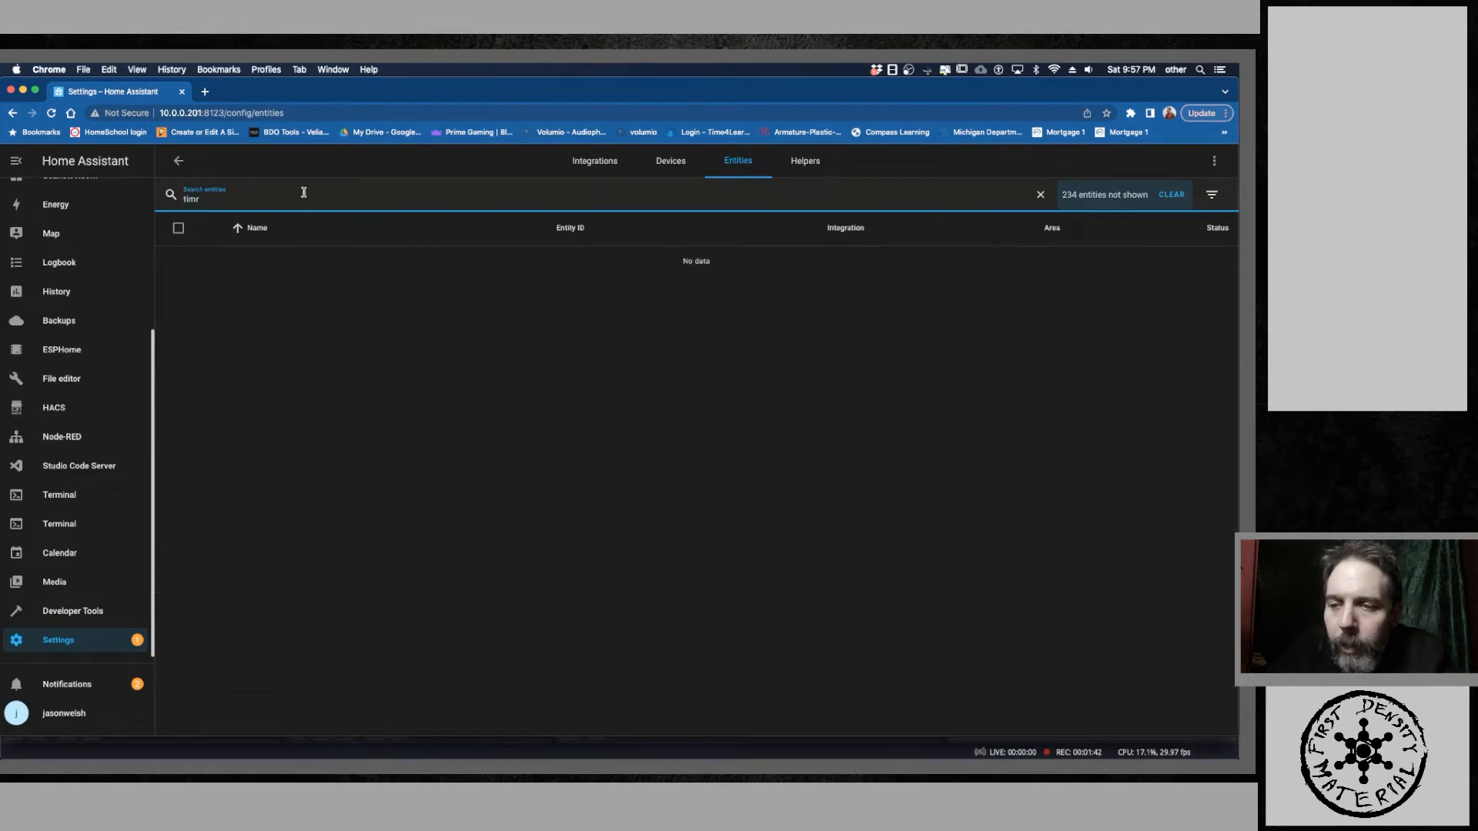
{"action": "key", "text": "BackSpace"}
{"action": "type", "text": "er"}
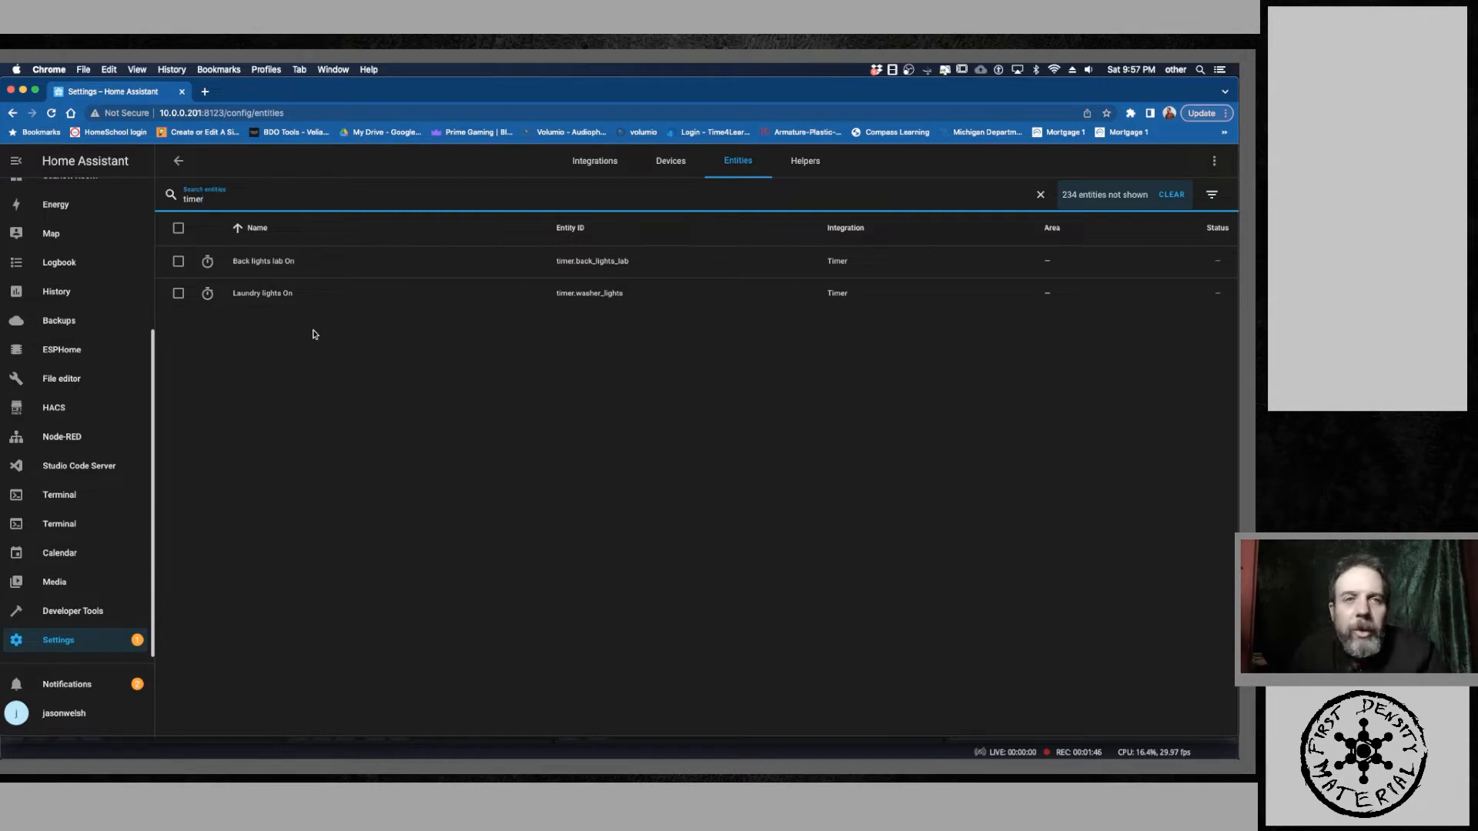
{"action": "left_click", "coordinate": [269, 293]}
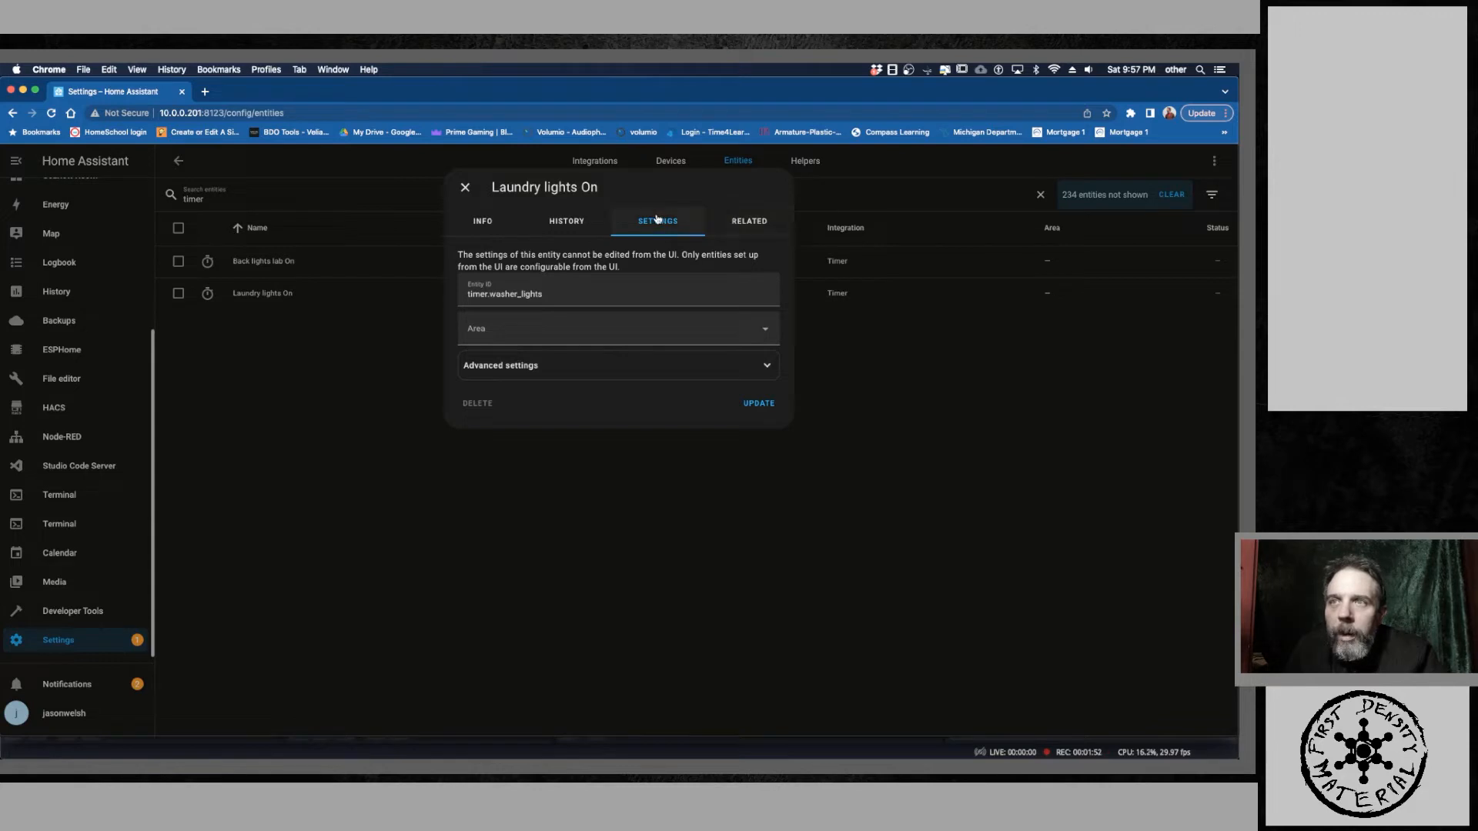
{"action": "left_click", "coordinate": [759, 367]}
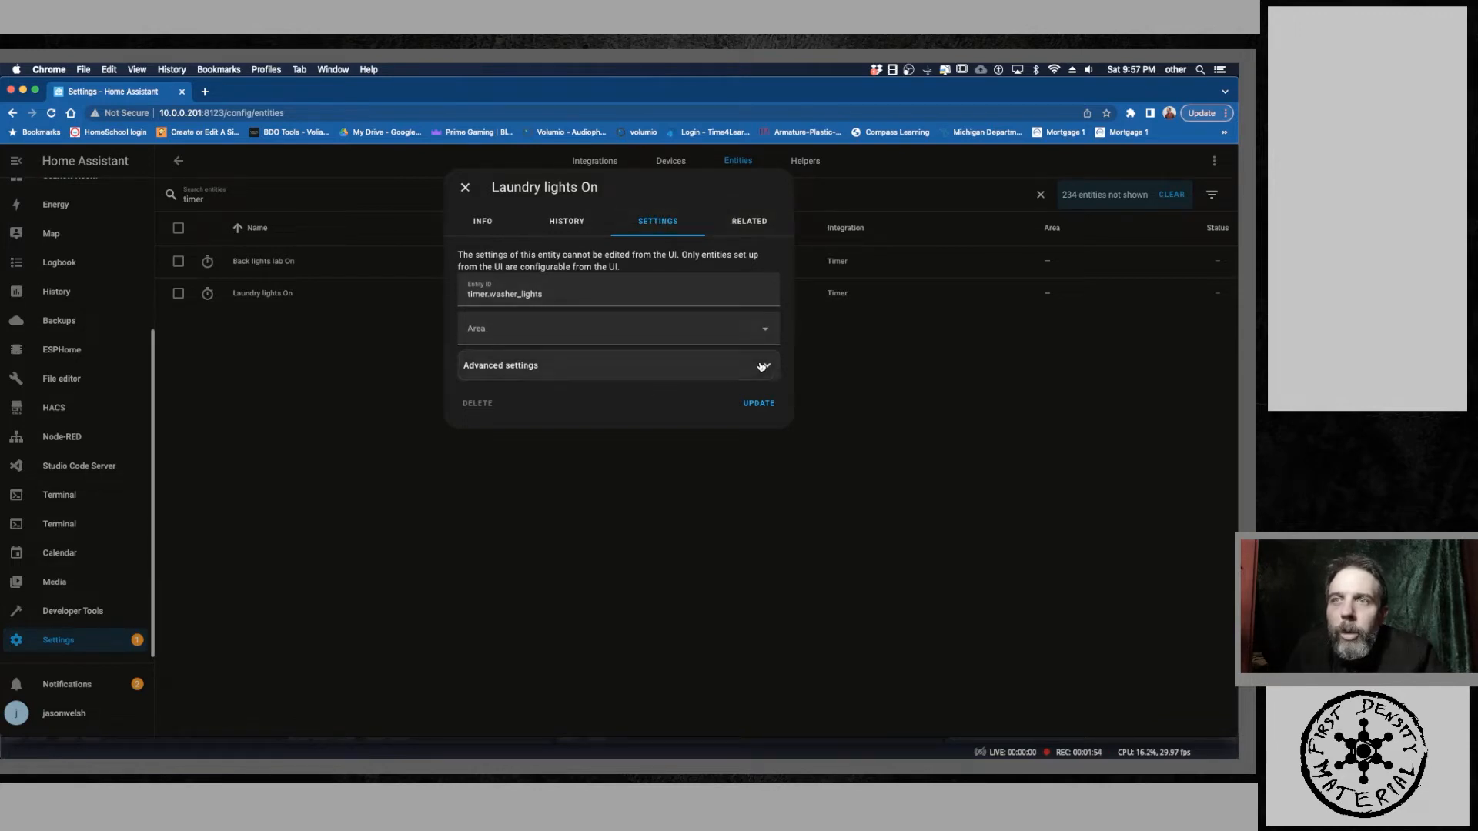
{"action": "left_click", "coordinate": [677, 333]}
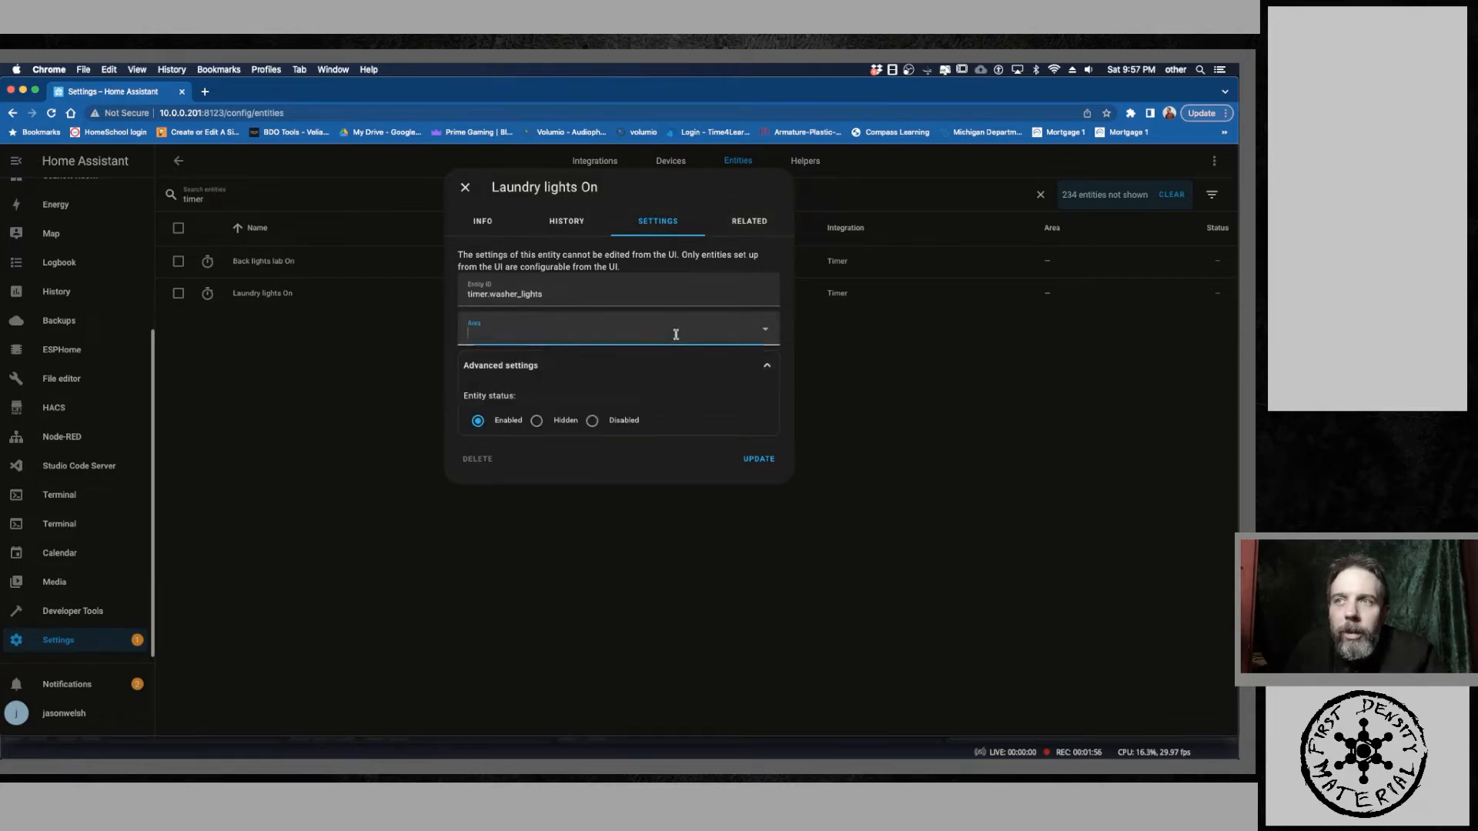
{"action": "left_click", "coordinate": [352, 363]}
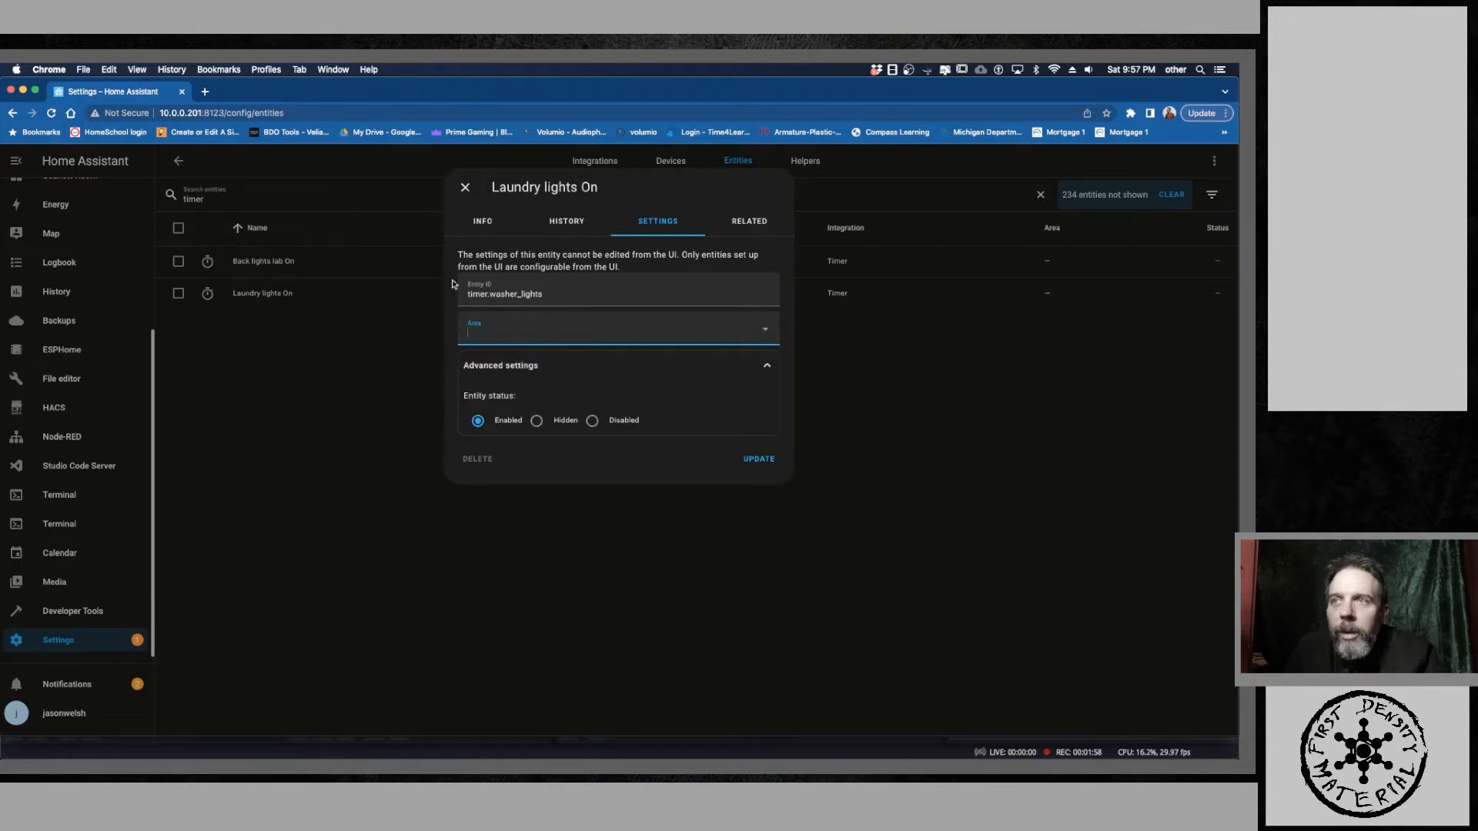
{"action": "left_click", "coordinate": [465, 188]}
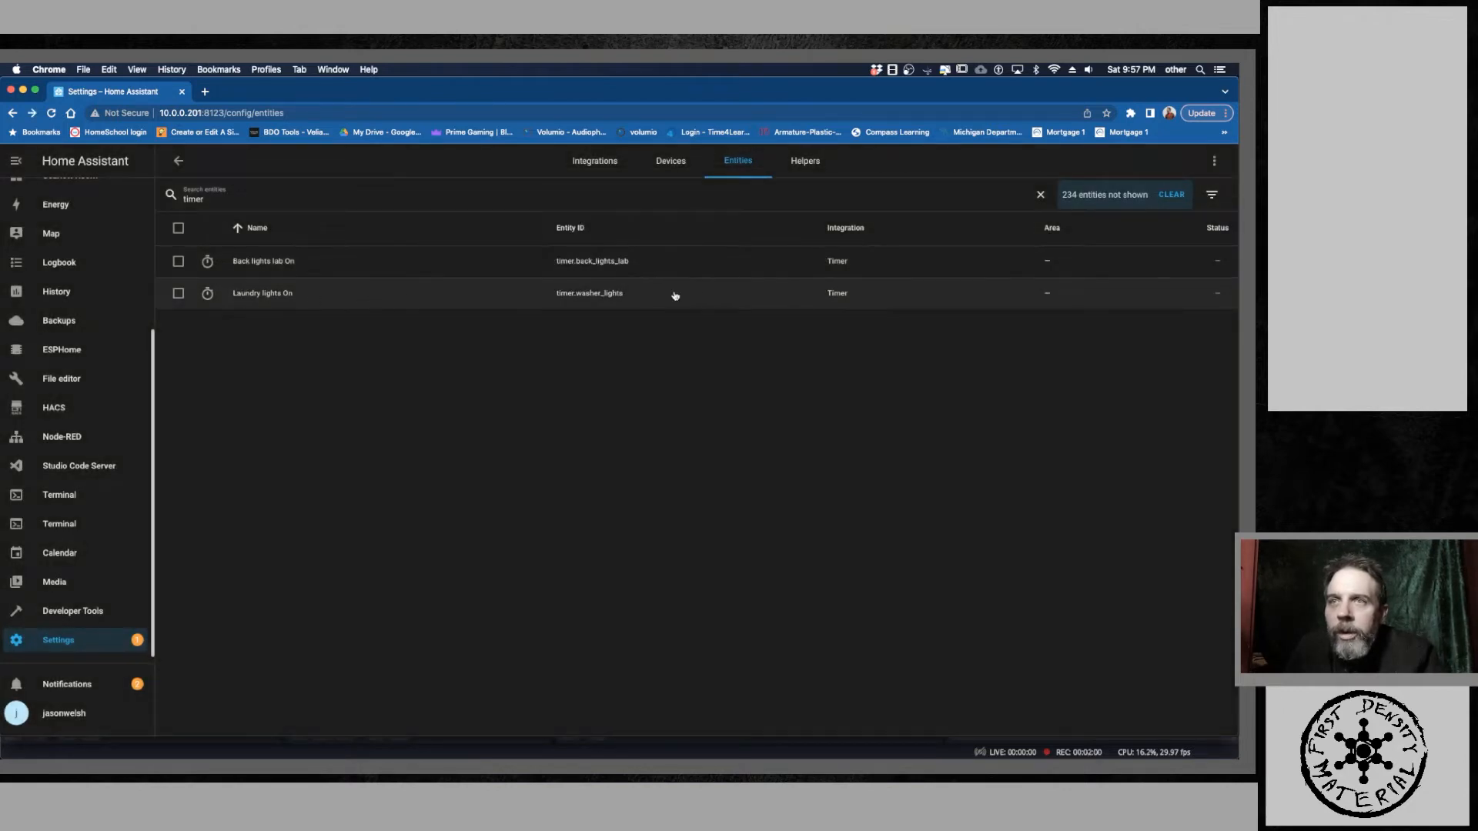
Step: Assign the Laundry lights On timer to the Laundry Room area and save the change
{"action": "left_click", "coordinate": [1054, 299]}
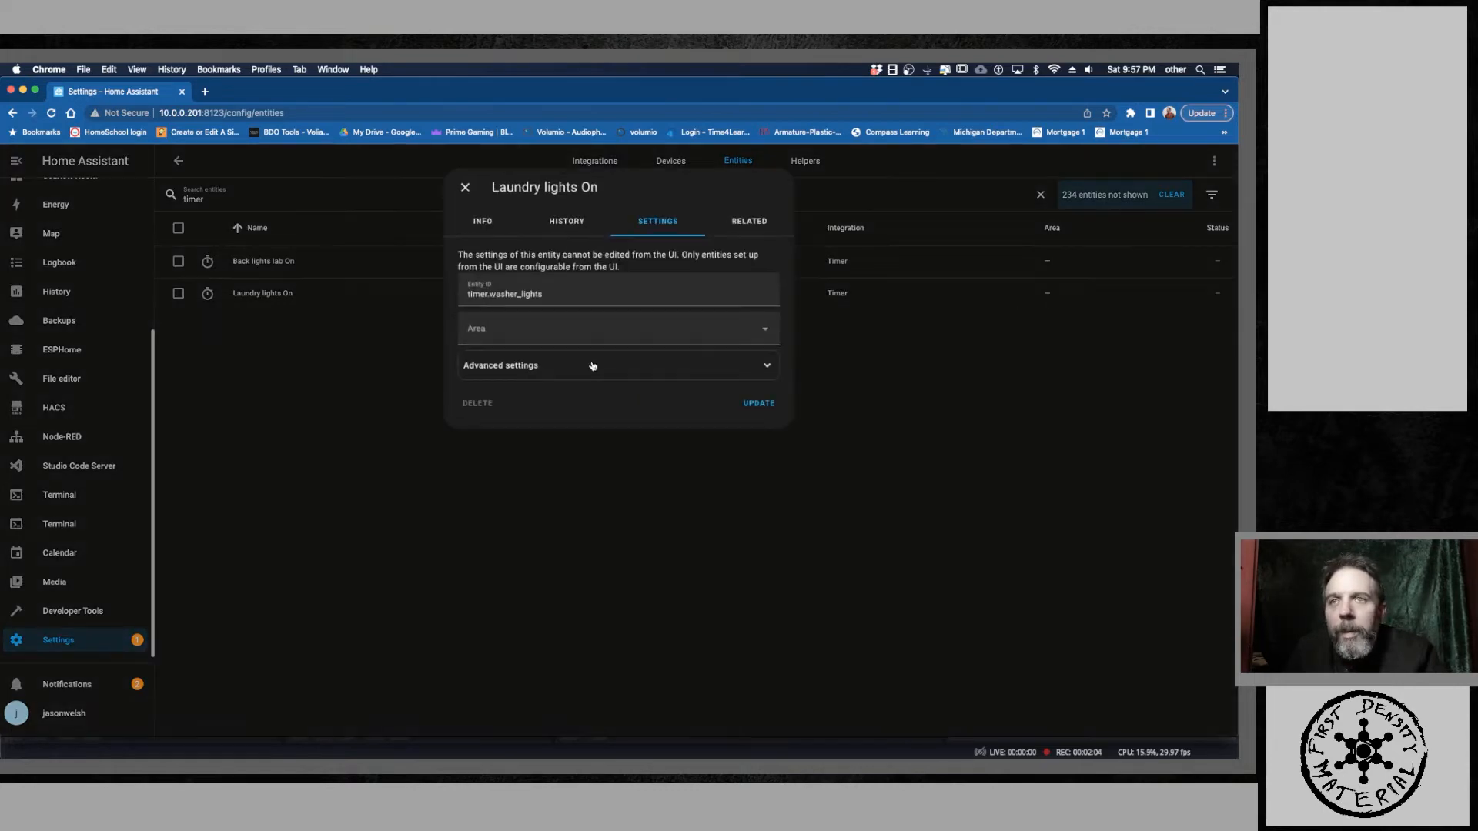
{"action": "left_click", "coordinate": [544, 331]}
{"action": "scroll", "coordinate": [544, 439], "scroll_direction": "down", "scroll_amount": 3}
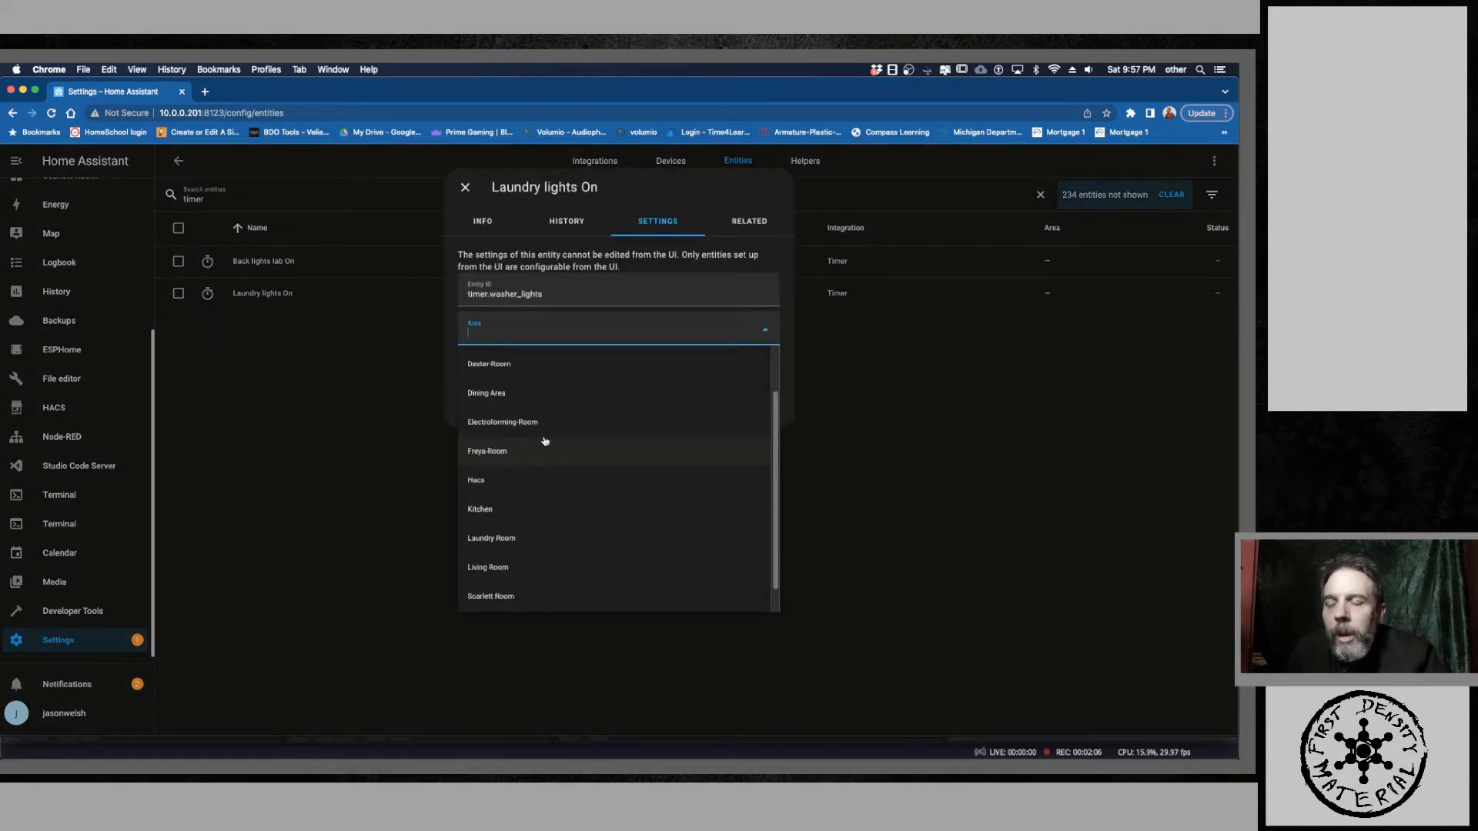
{"action": "left_click", "coordinate": [554, 517]}
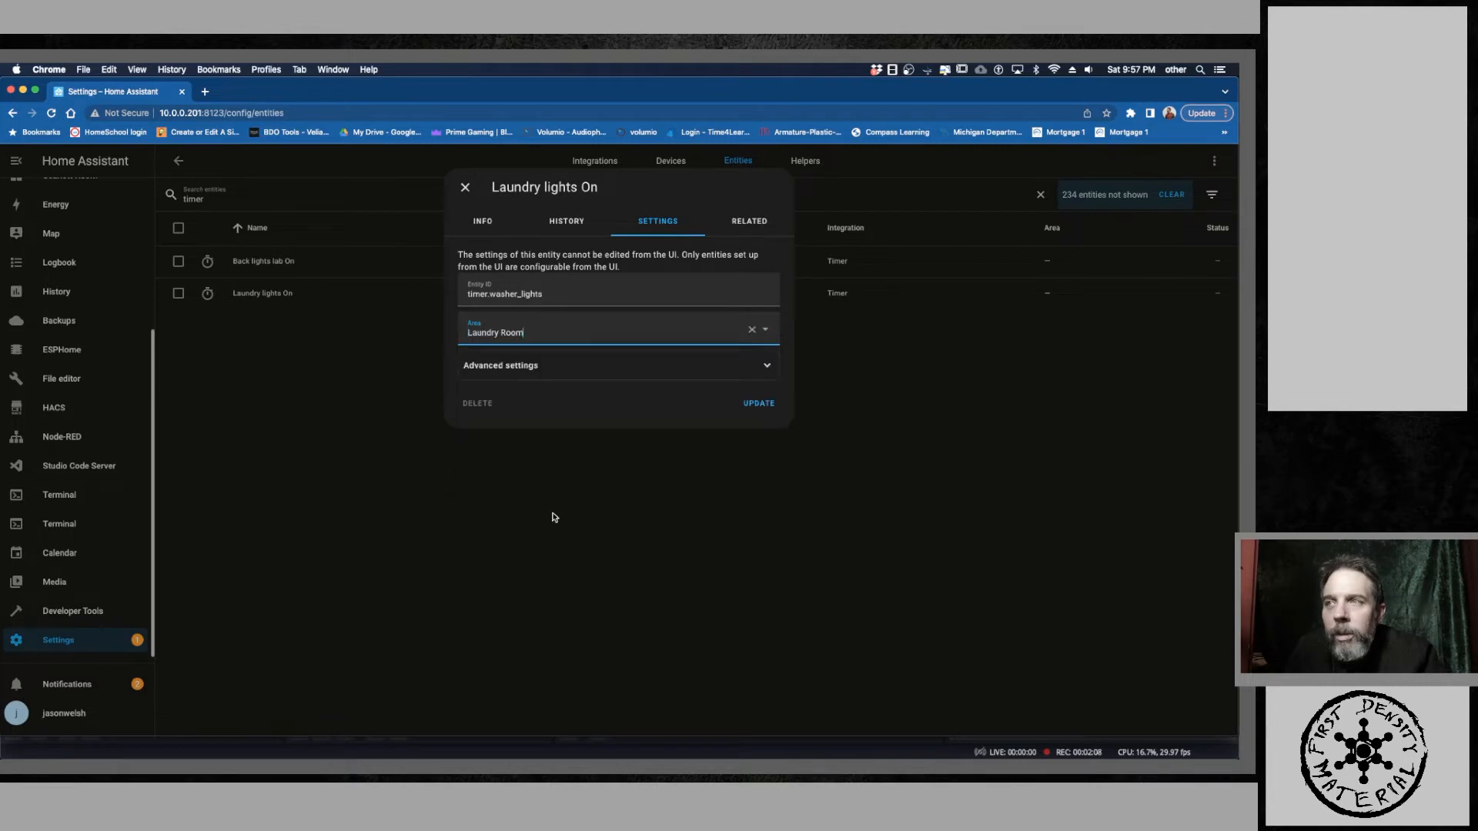
{"action": "left_click", "coordinate": [743, 403]}
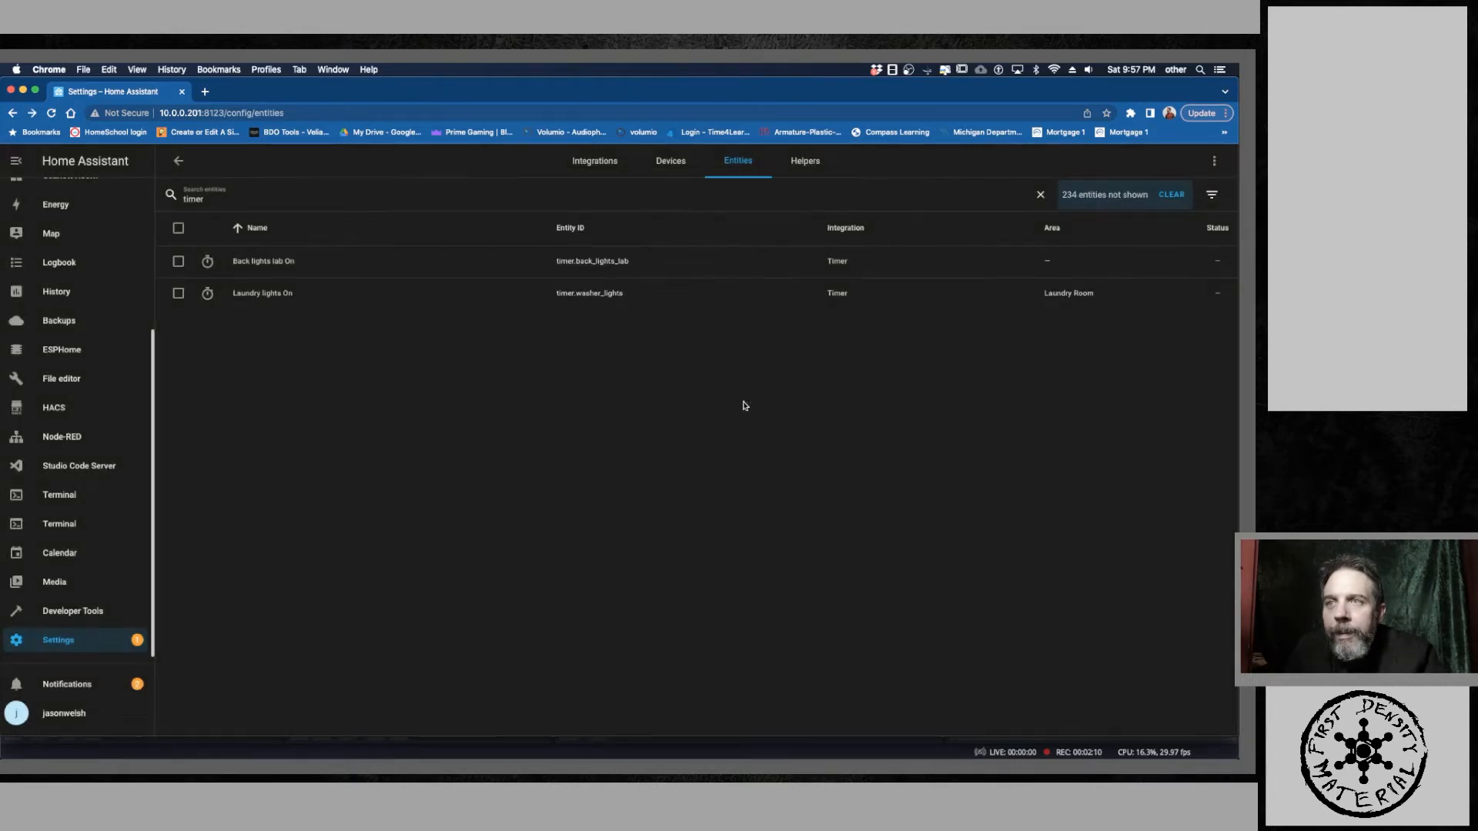
Step: Assign the Back lights lab On timer to the Electroforming-Room area and save the change
{"action": "left_click", "coordinate": [312, 260]}
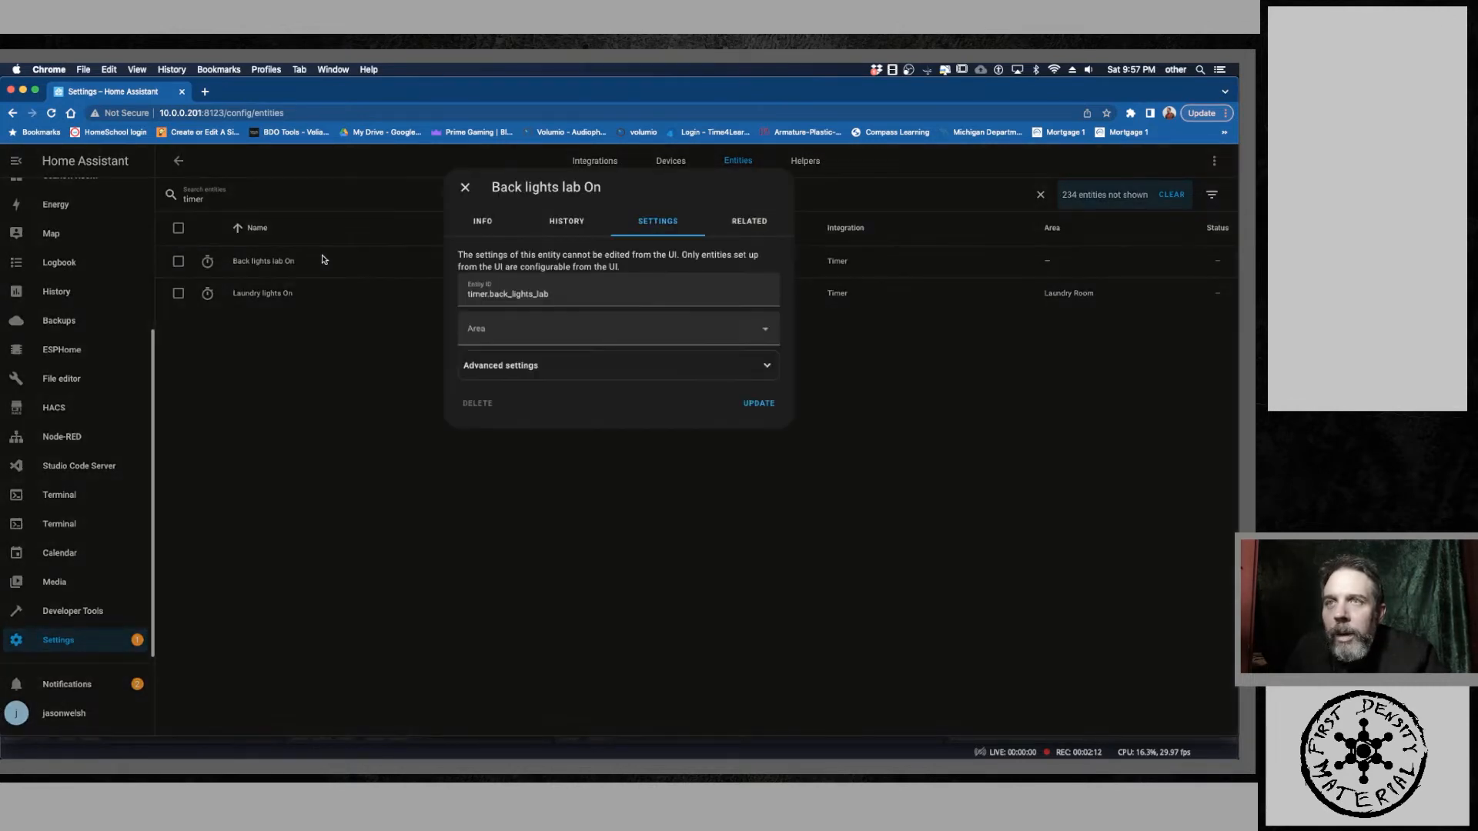
{"action": "left_click", "coordinate": [640, 377]}
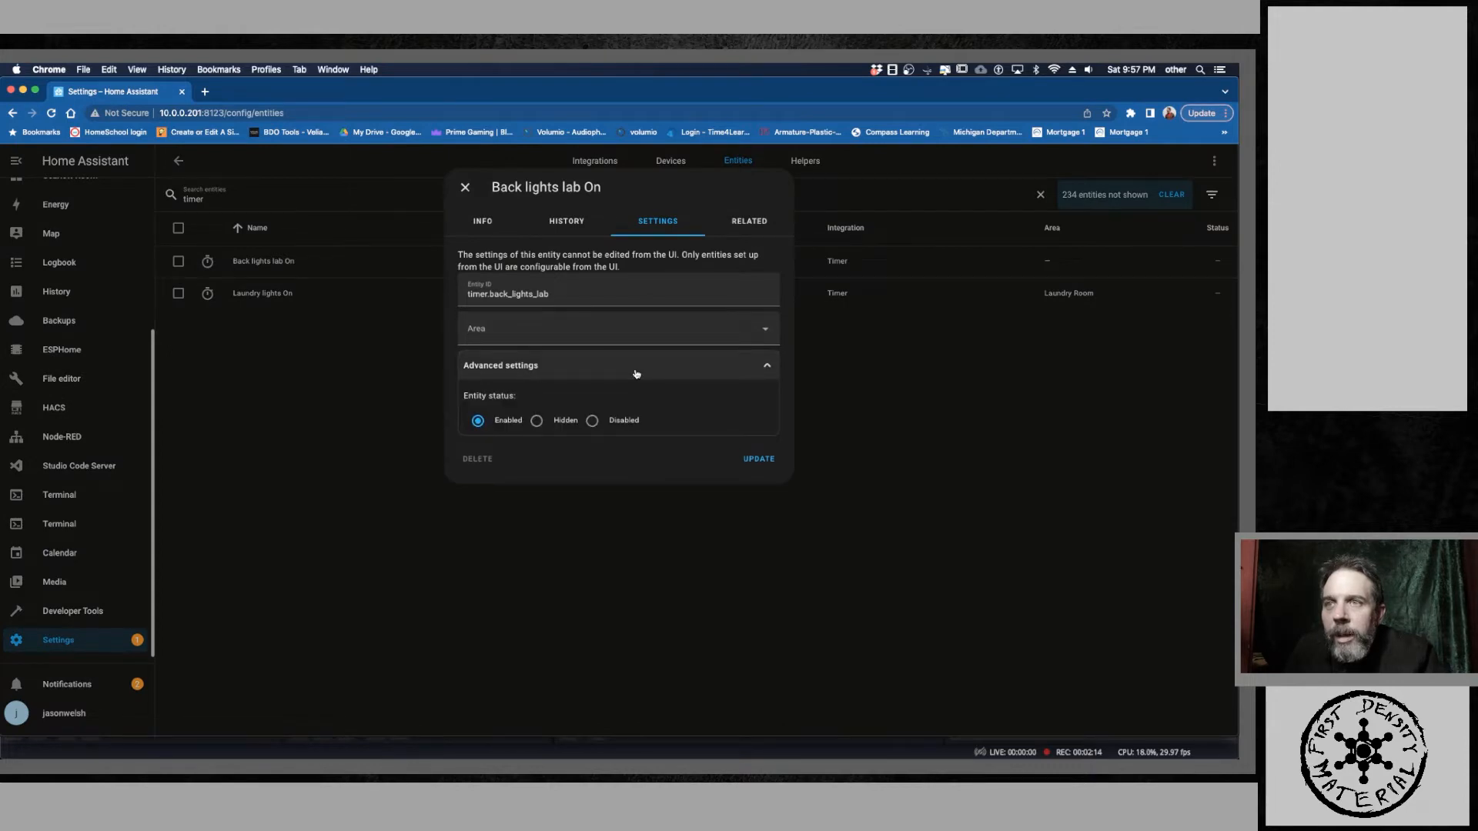
{"action": "left_click", "coordinate": [601, 331]}
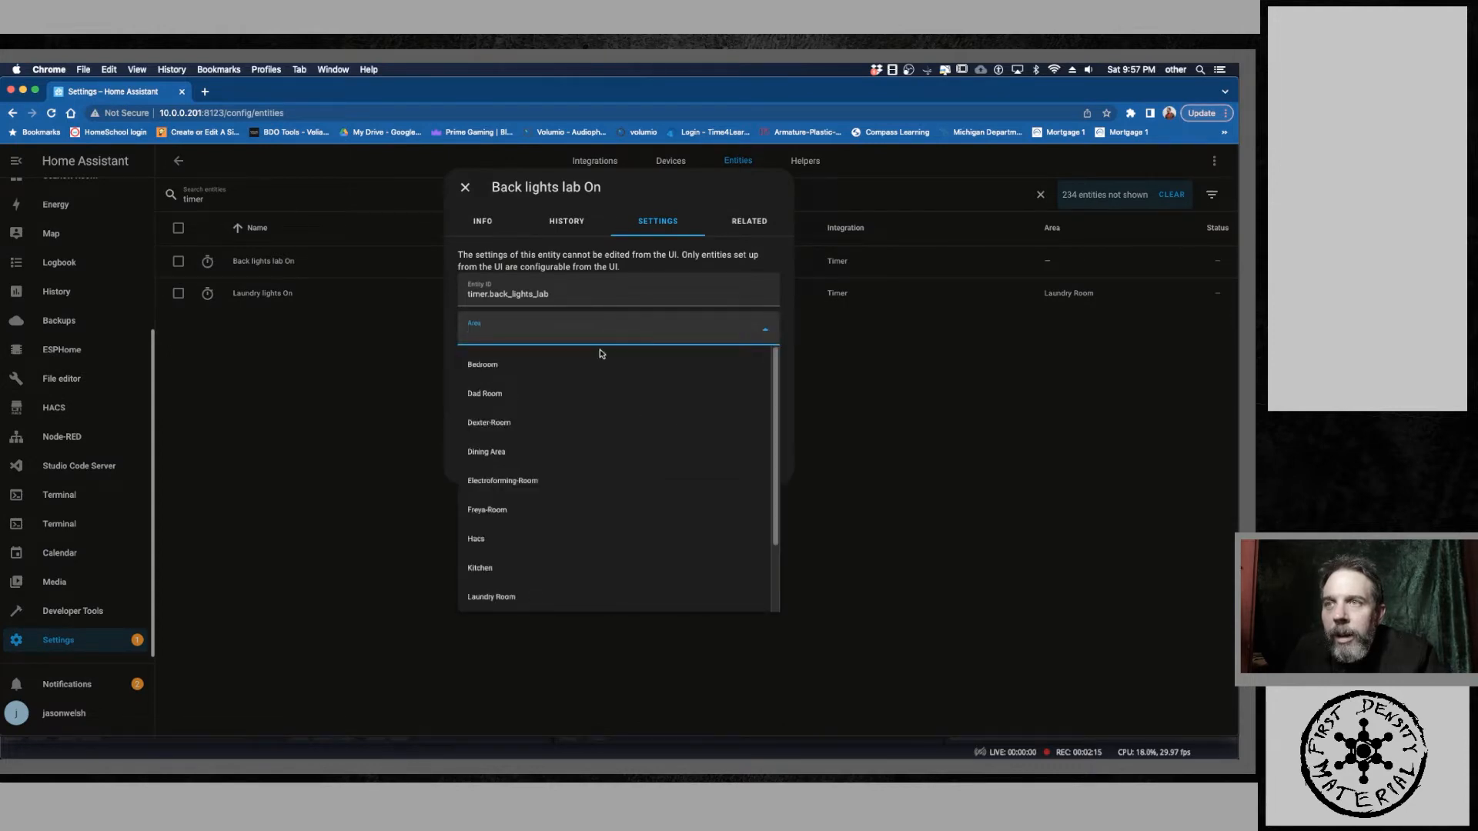
{"action": "left_click", "coordinate": [583, 479]}
{"action": "left_click", "coordinate": [759, 459]}
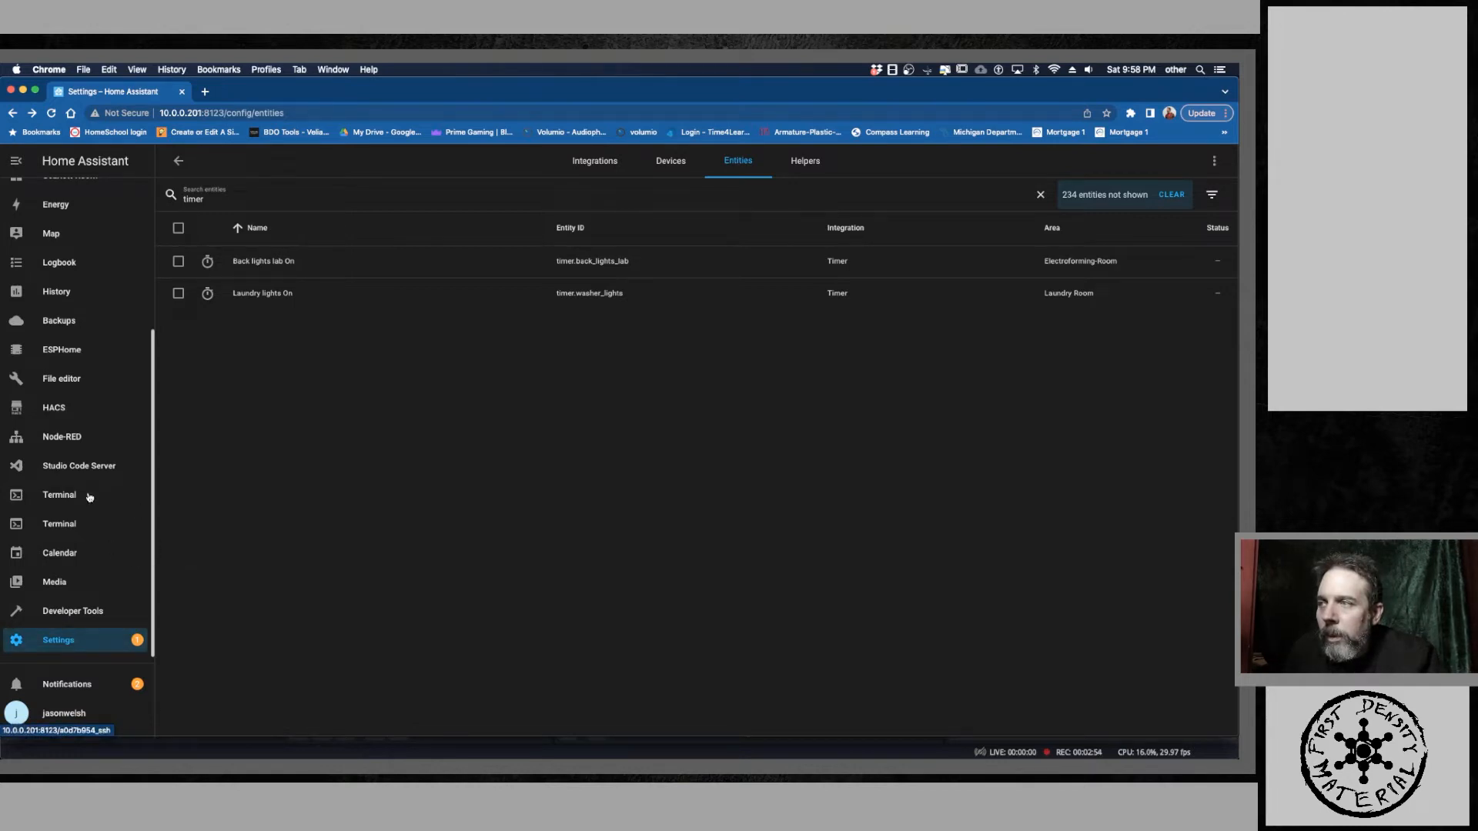
Step: Open the Laundry lights on automation from the Automations & Scenes settings
{"action": "left_click", "coordinate": [105, 621]}
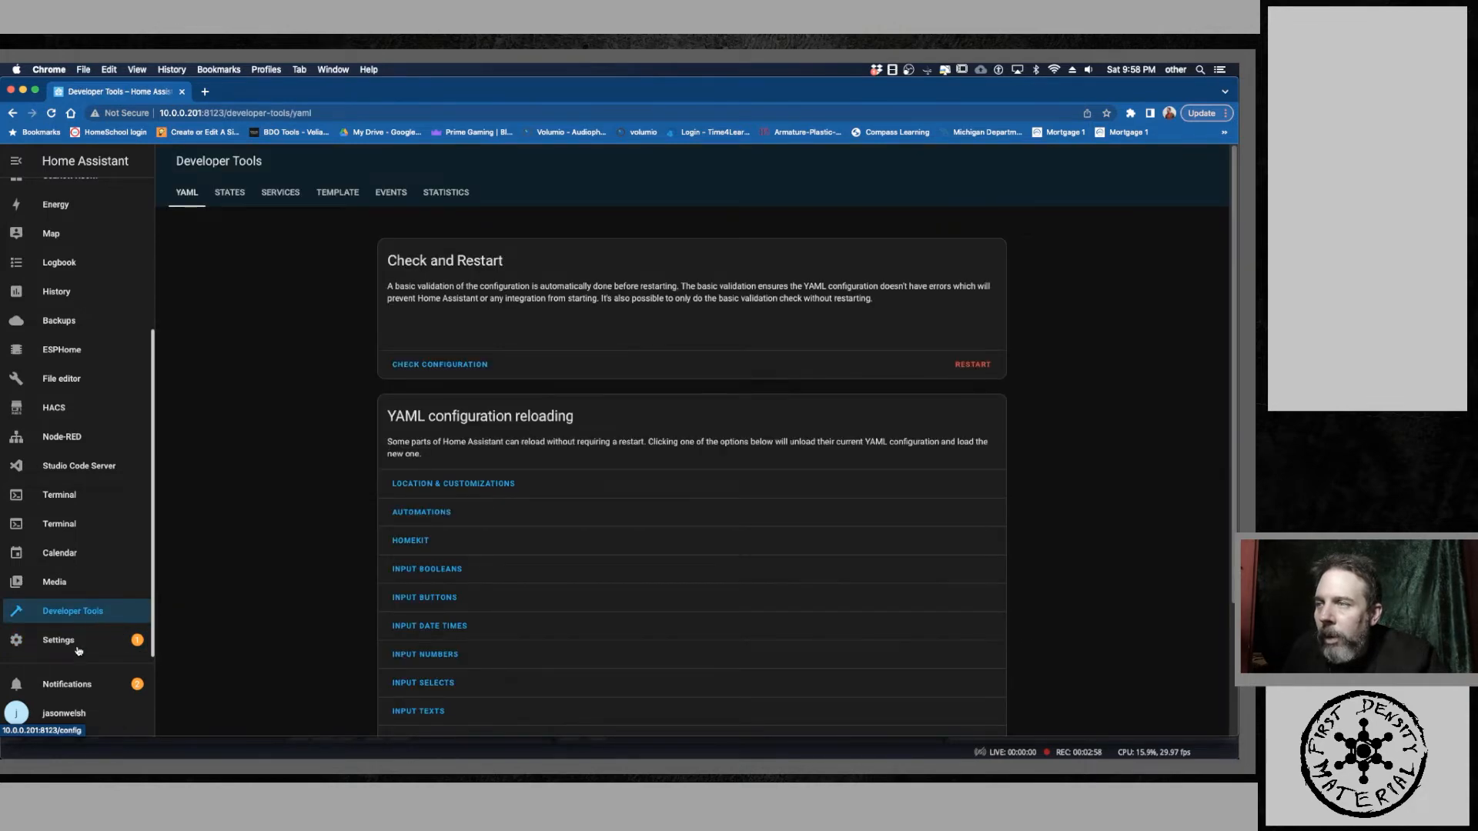
{"action": "left_click", "coordinate": [78, 651]}
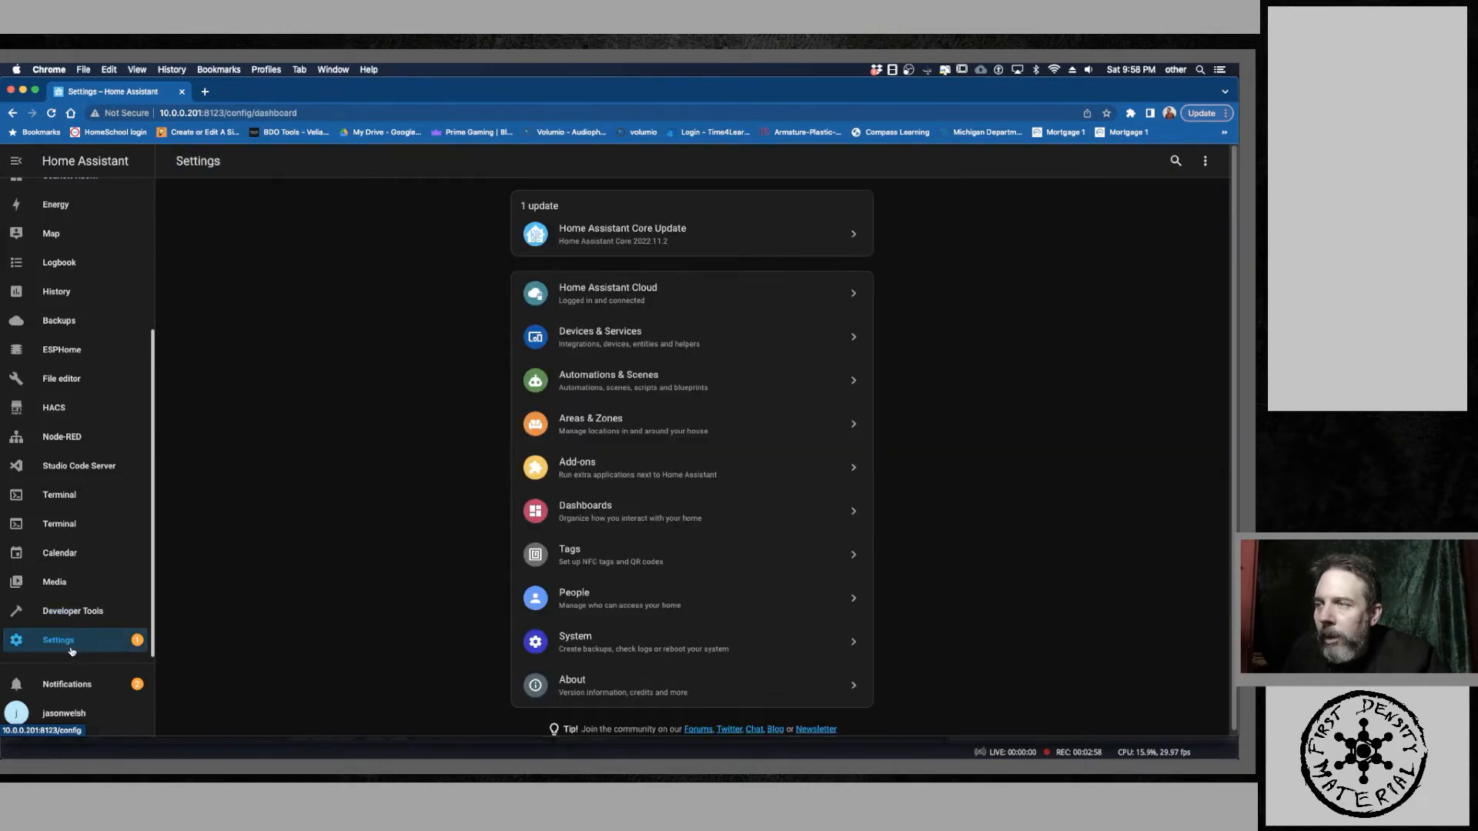
{"action": "left_click", "coordinate": [612, 384]}
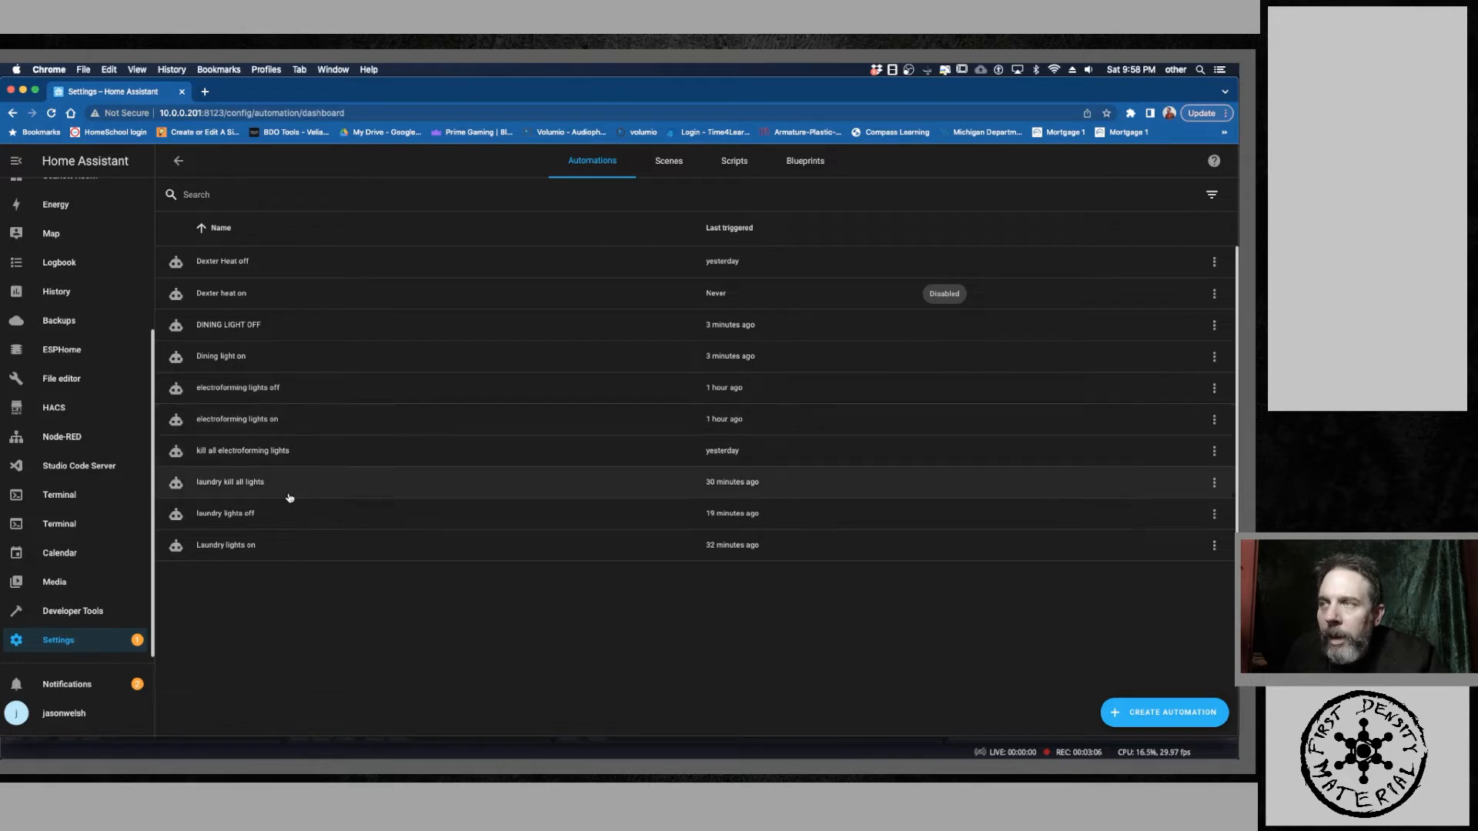
{"action": "left_click", "coordinate": [270, 549]}
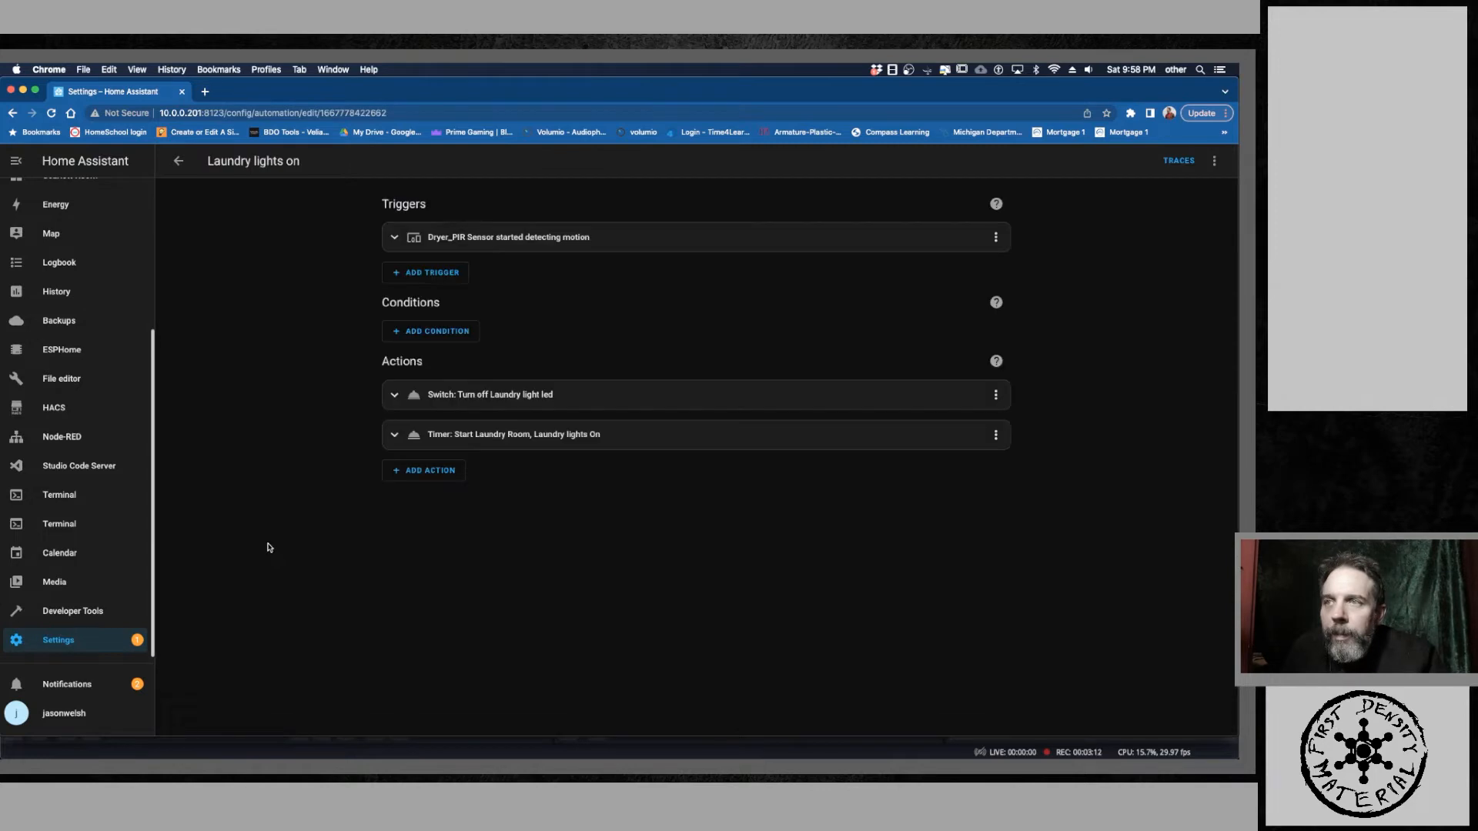
Step: Examine the automation's dryer PIR motion trigger with its available trigger options, and the Laundry light led switch action
{"action": "left_click", "coordinate": [395, 239]}
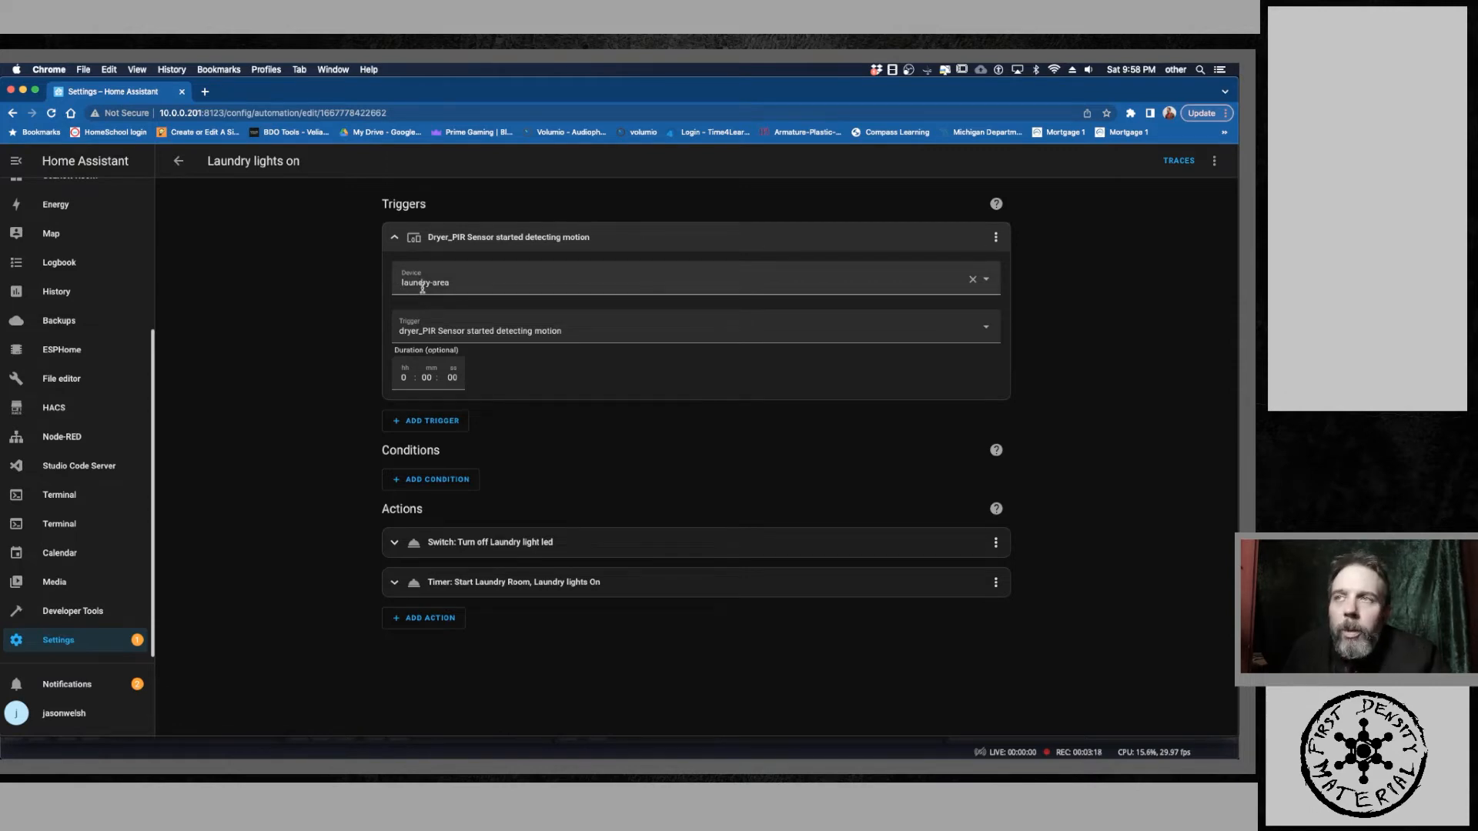
{"action": "left_click", "coordinate": [487, 332]}
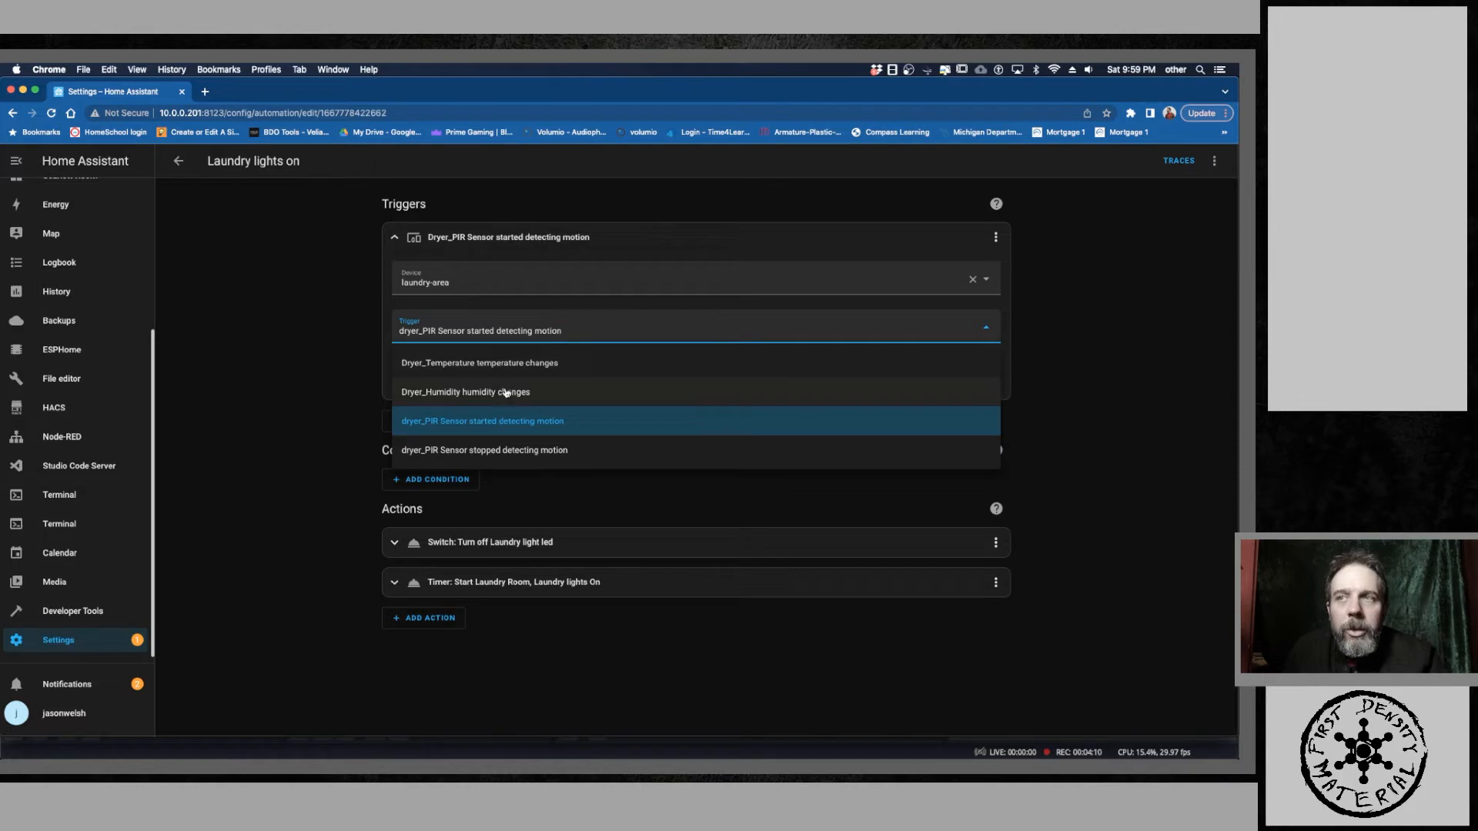
{"action": "left_click", "coordinate": [545, 498]}
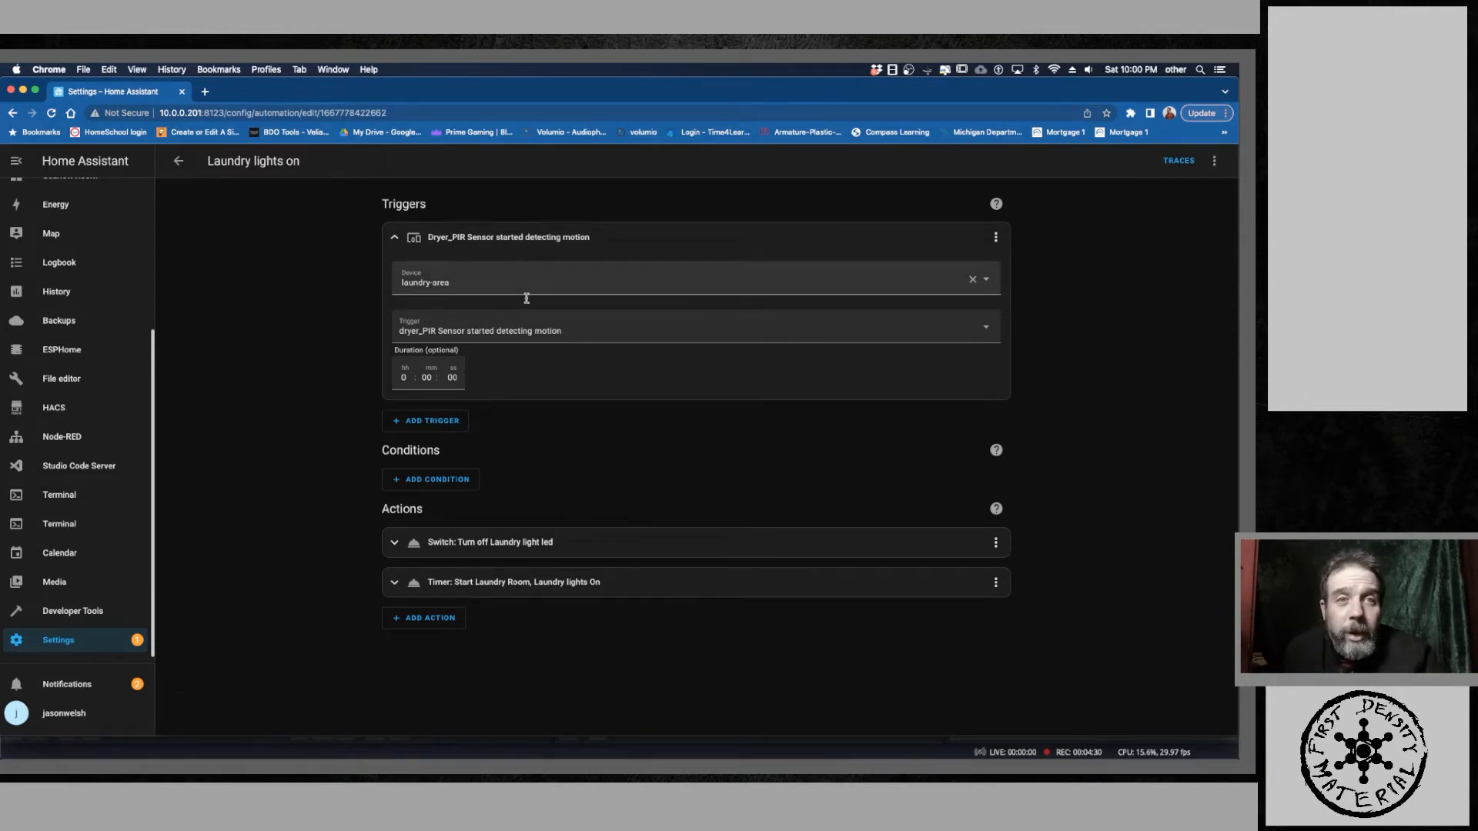
{"action": "left_click", "coordinate": [392, 544]}
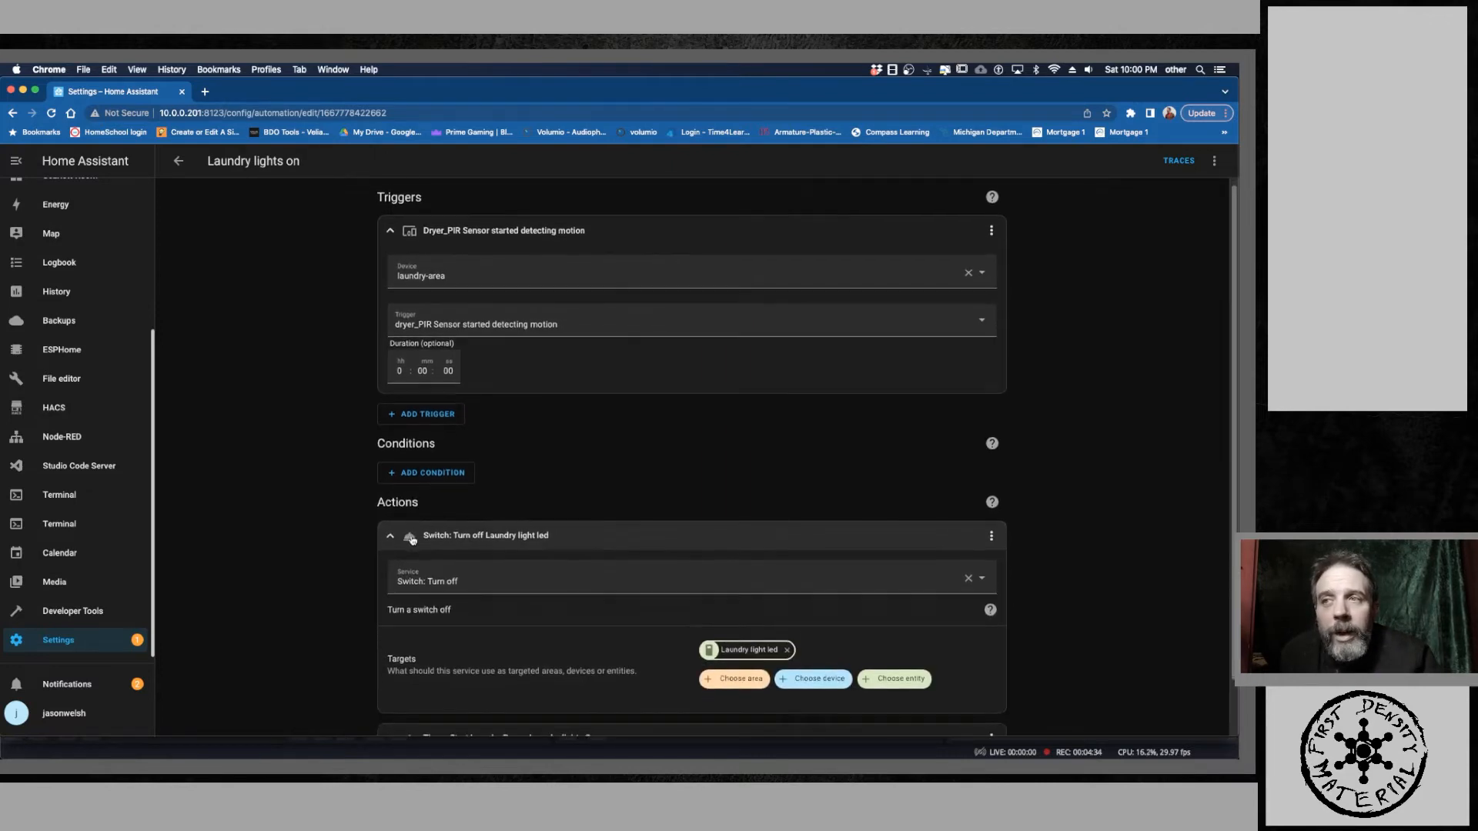
Step: Expand the timer start action of the Laundry lights on automation and remove the Laundry Room area from its targets
{"action": "scroll", "coordinate": [412, 539], "scroll_direction": "down", "scroll_amount": 2}
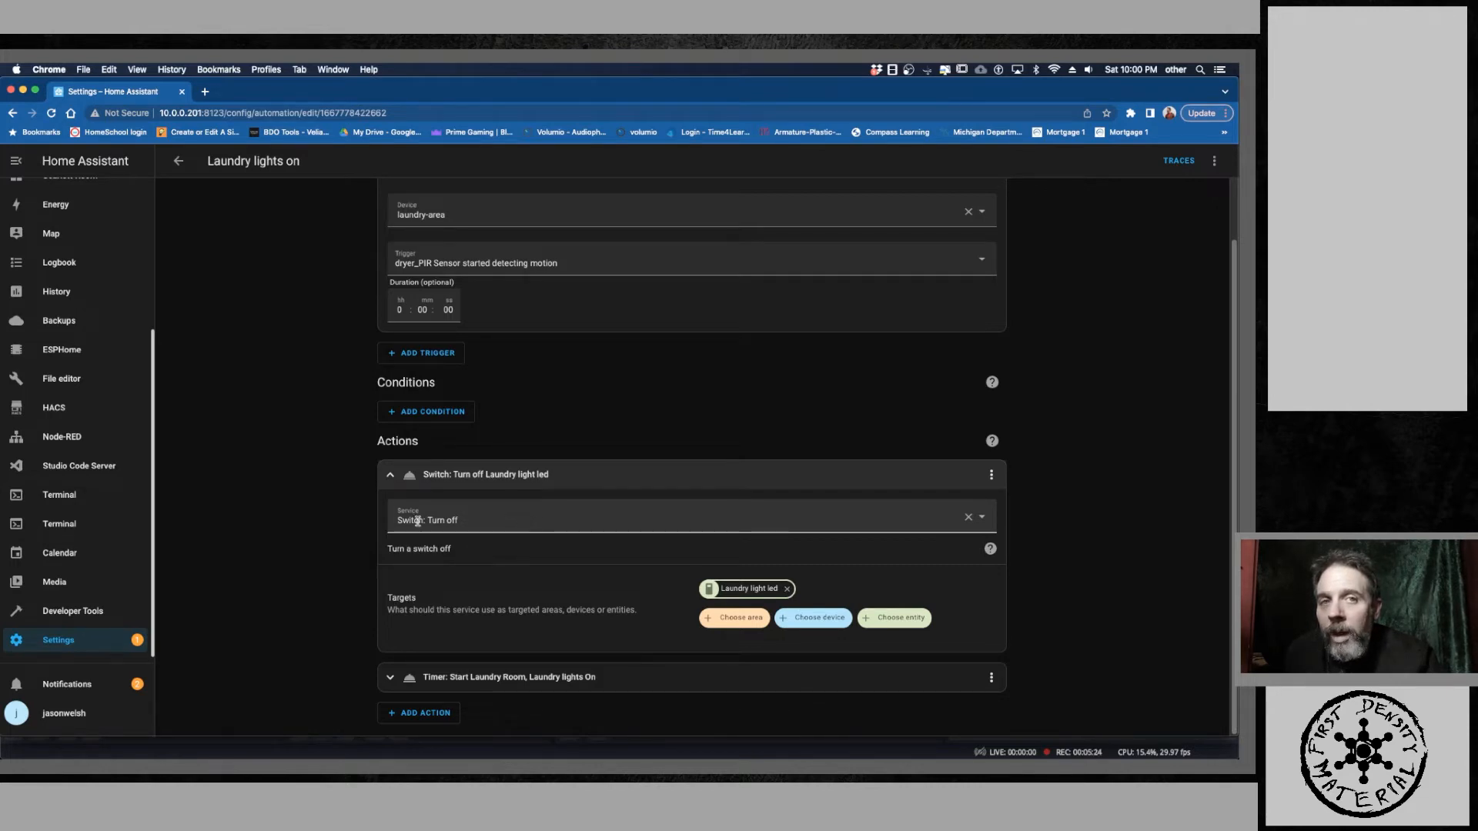
{"action": "scroll", "coordinate": [362, 524], "scroll_direction": "up", "scroll_amount": 2}
{"action": "scroll", "coordinate": [443, 550], "scroll_direction": "down", "scroll_amount": 2}
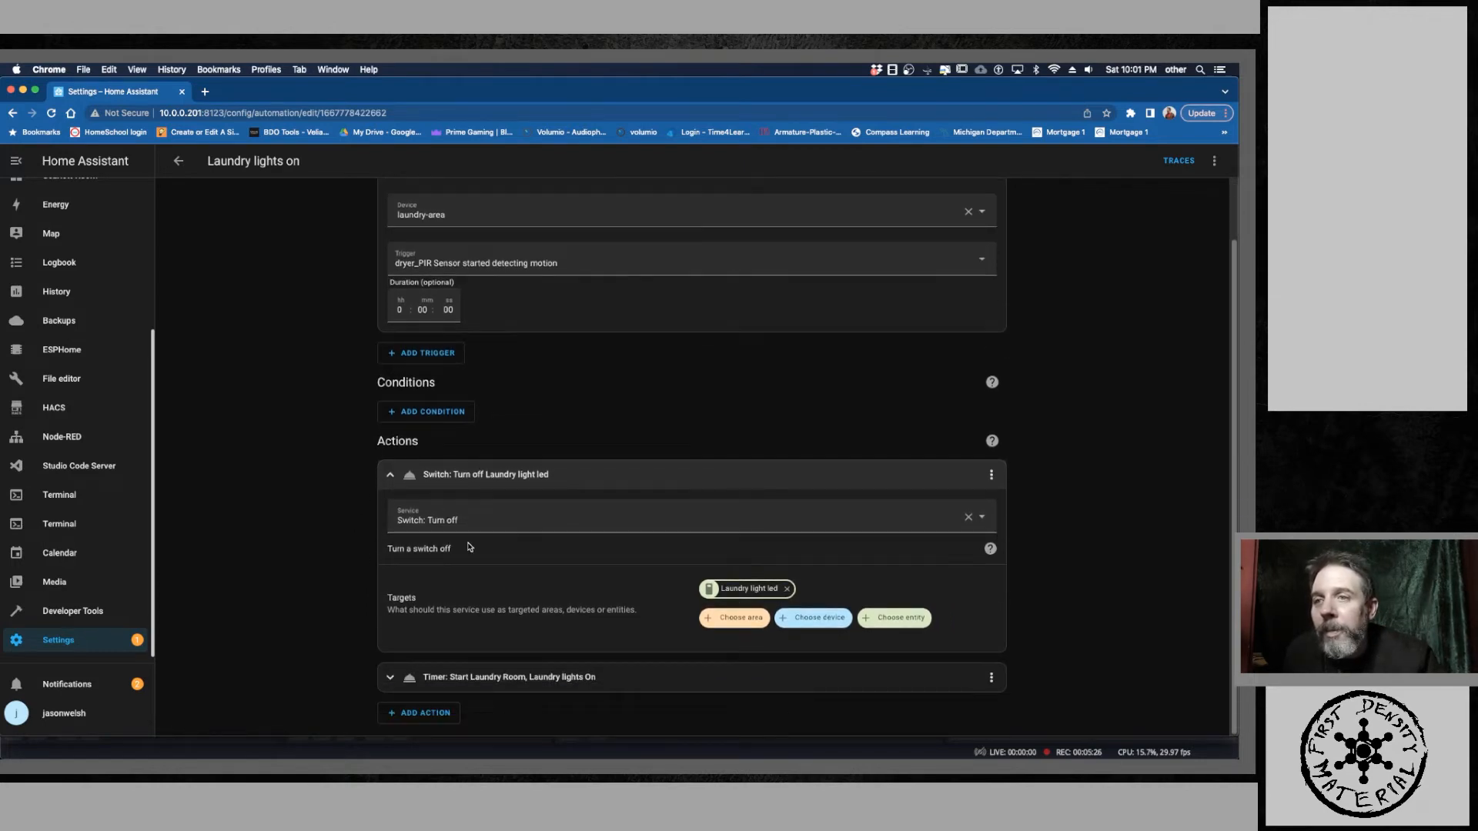
{"action": "left_click", "coordinate": [391, 678]}
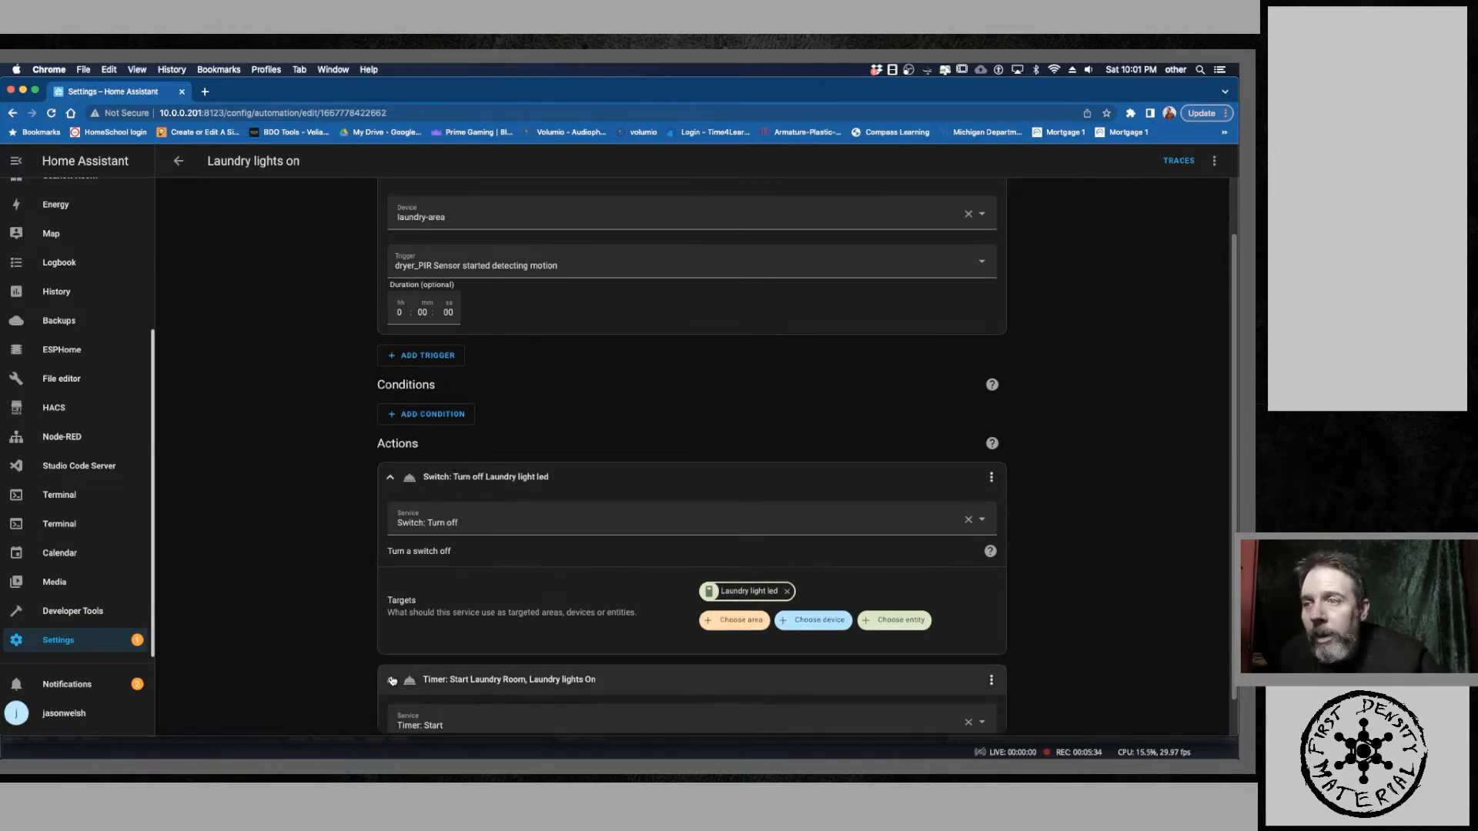
{"action": "scroll", "coordinate": [443, 649], "scroll_direction": "down", "scroll_amount": 5}
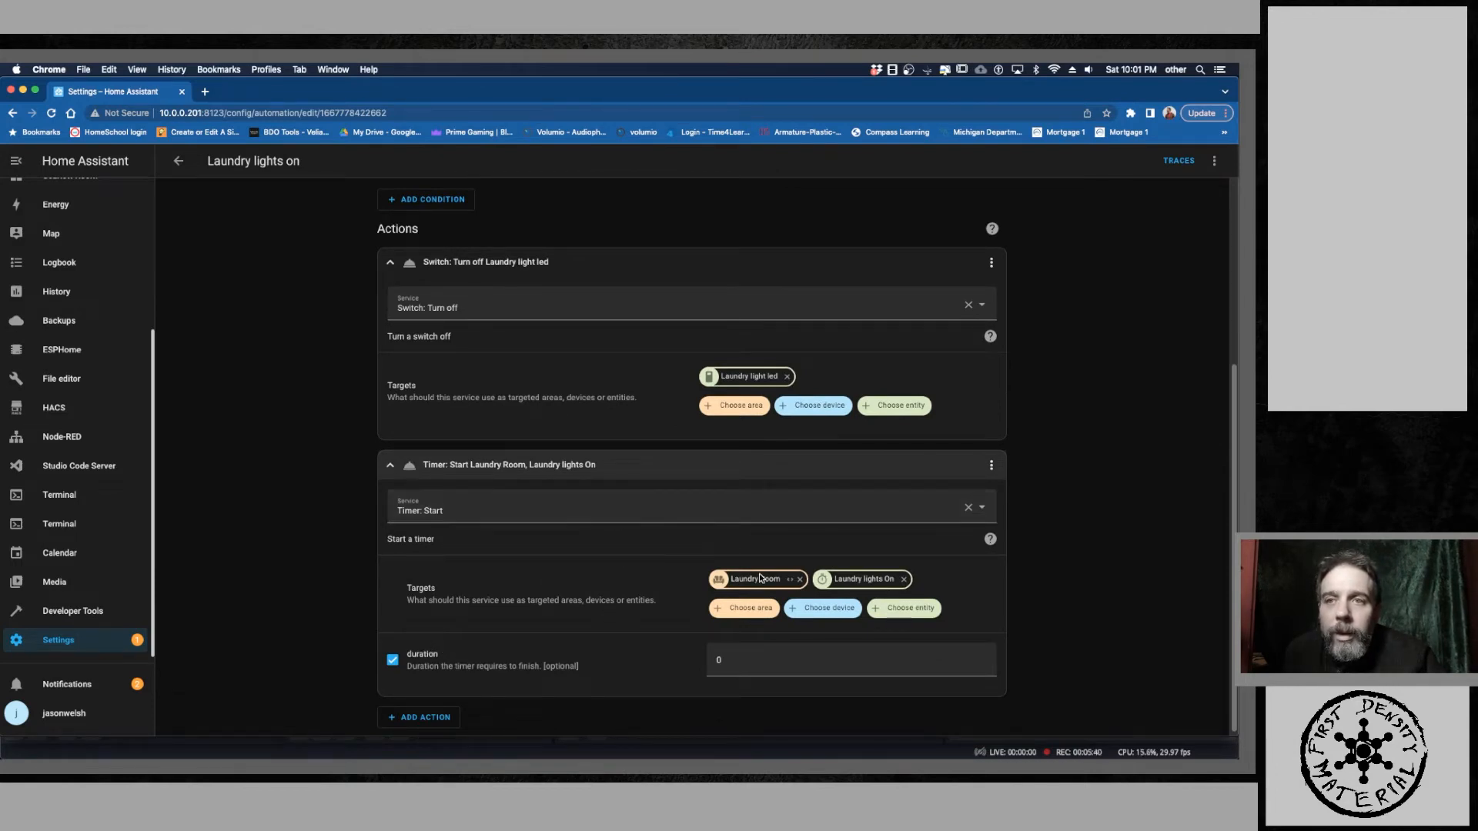
{"action": "left_click", "coordinate": [800, 580]}
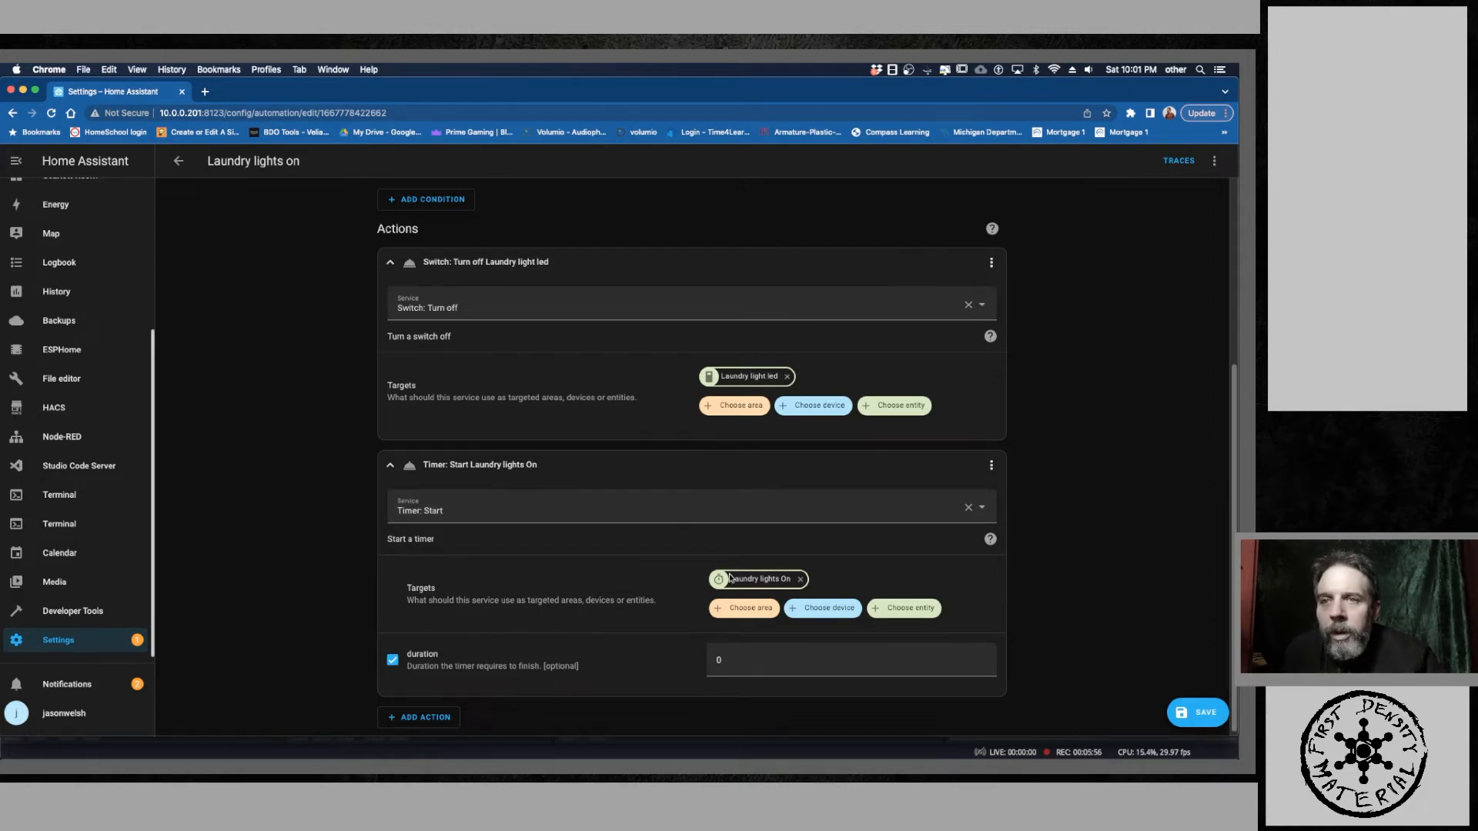
Step: Check which timer entities can be targeted by the start action, and save the Laundry lights on automation
{"action": "left_click", "coordinate": [908, 611]}
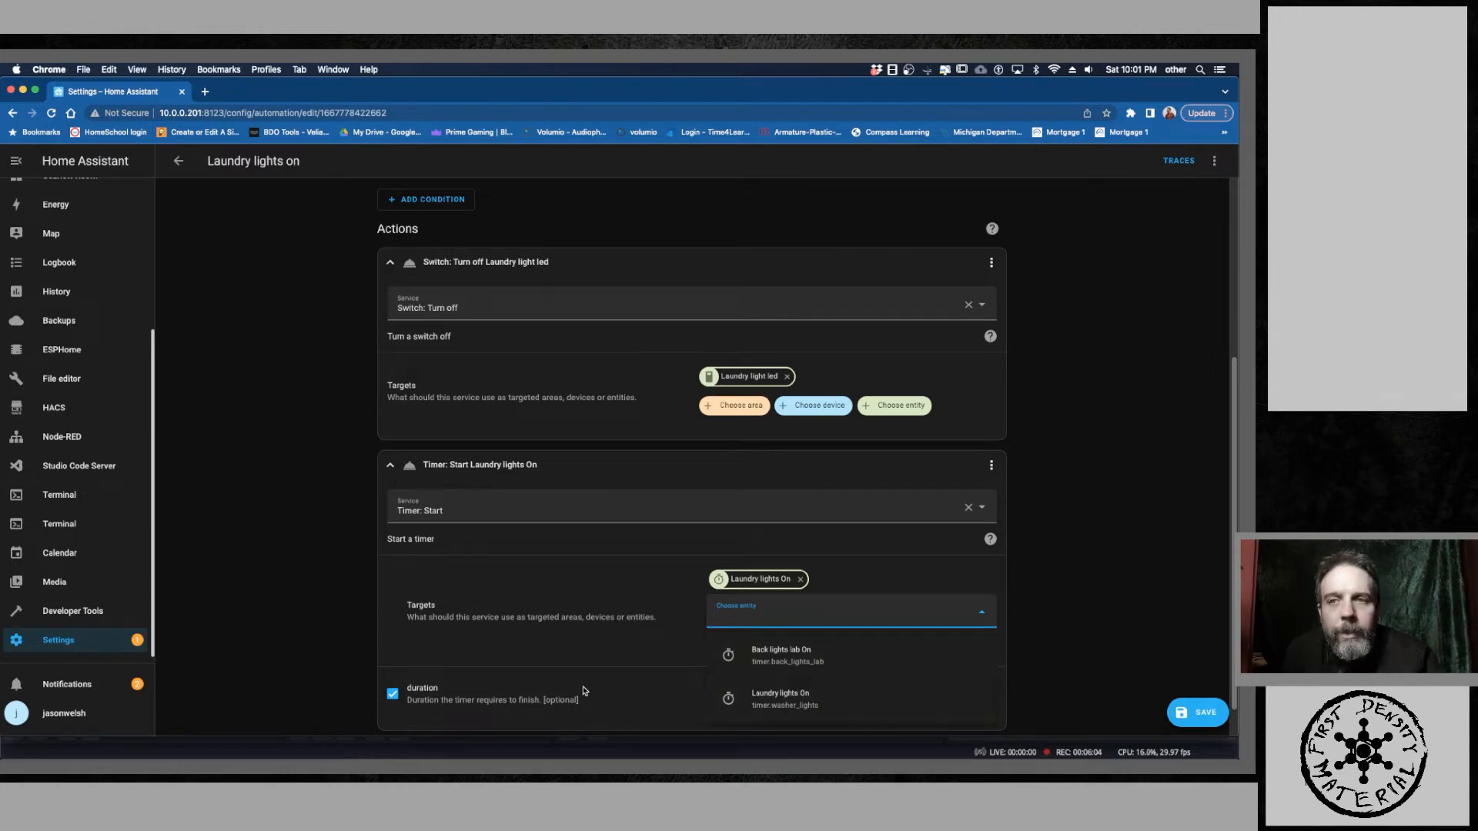
{"action": "left_click", "coordinate": [356, 662]}
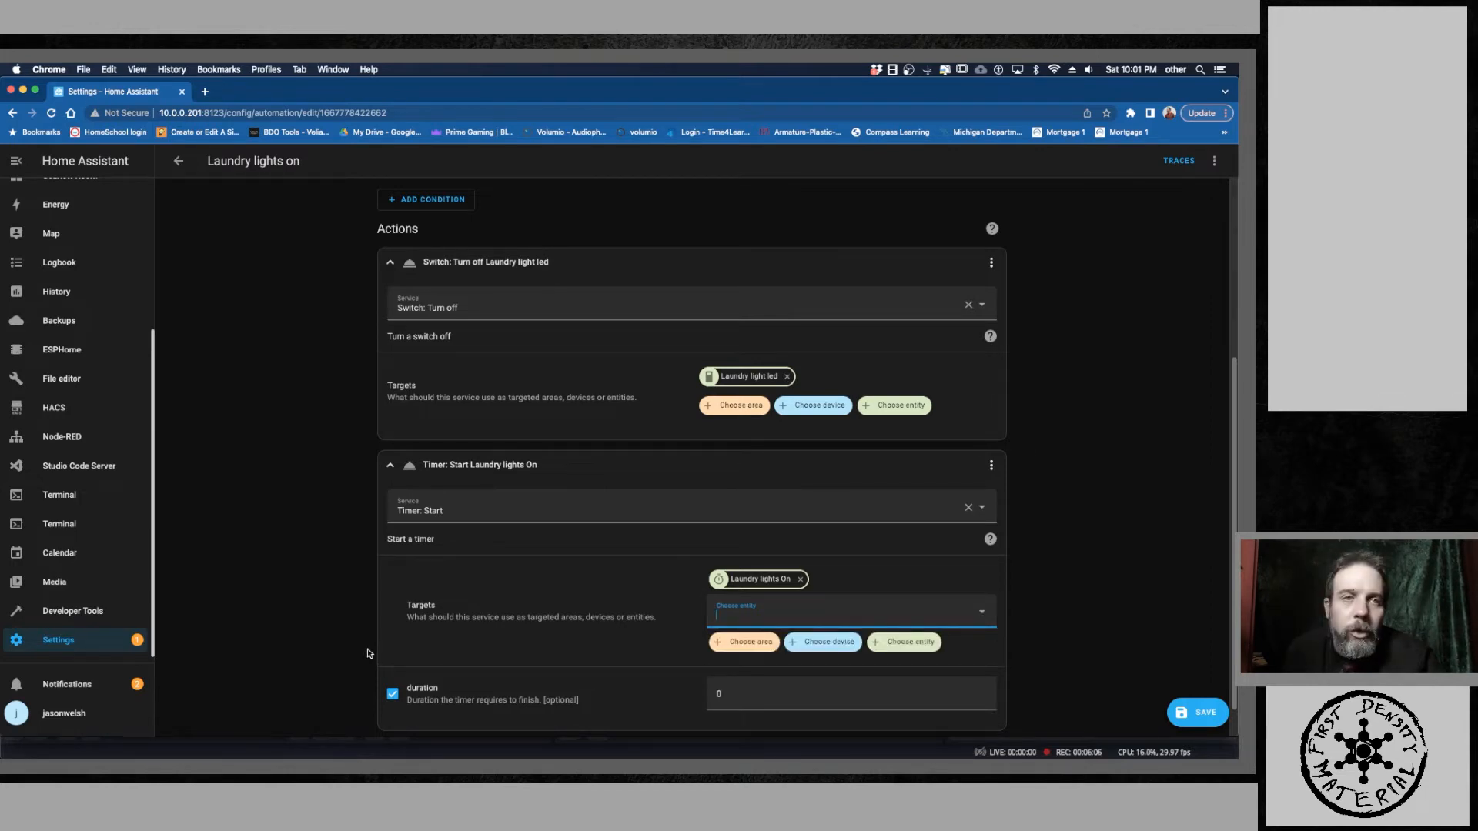
{"action": "scroll", "coordinate": [395, 637], "scroll_direction": "down", "scroll_amount": 1}
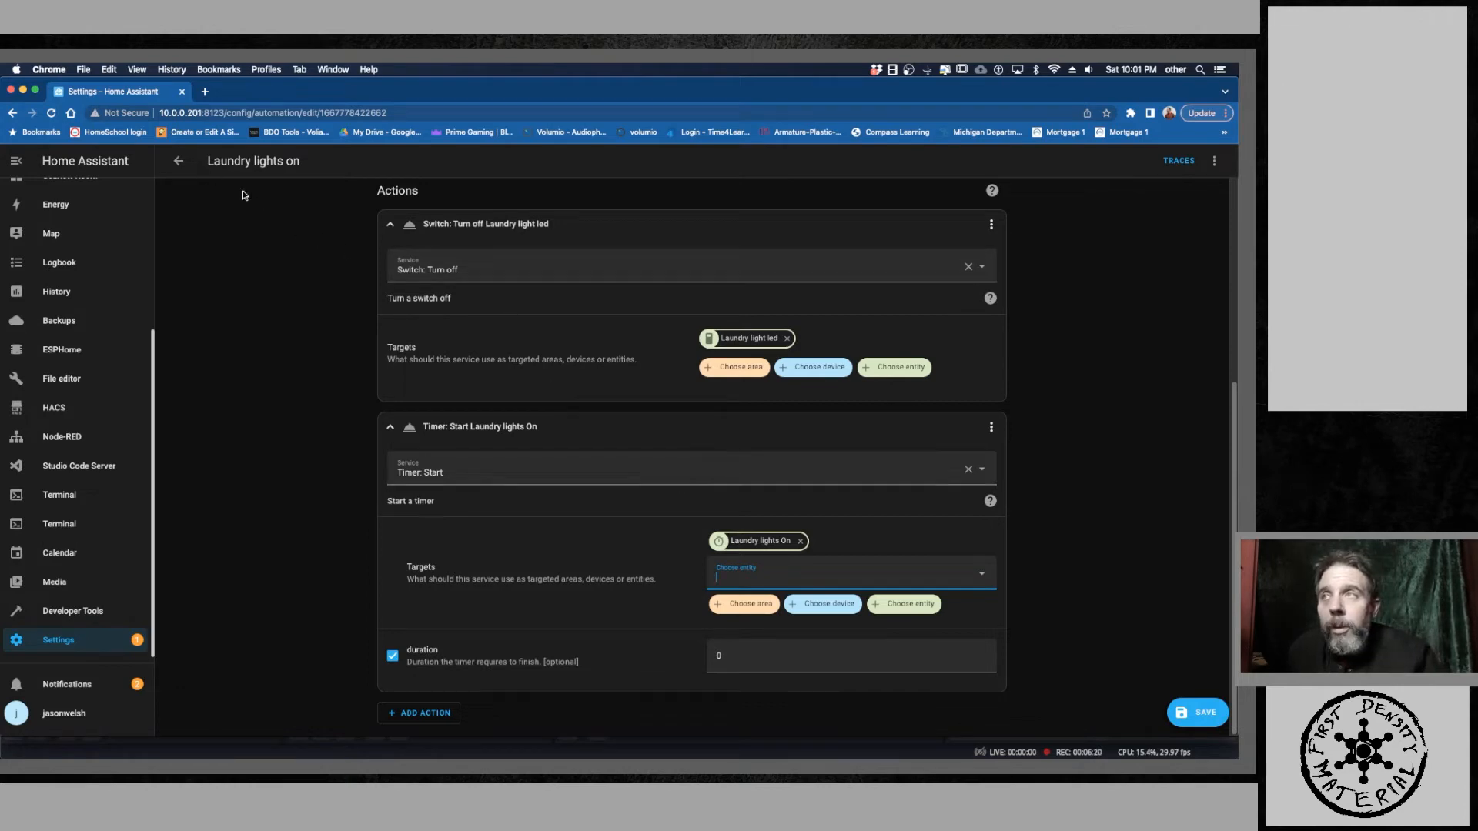
{"action": "left_click", "coordinate": [179, 163]}
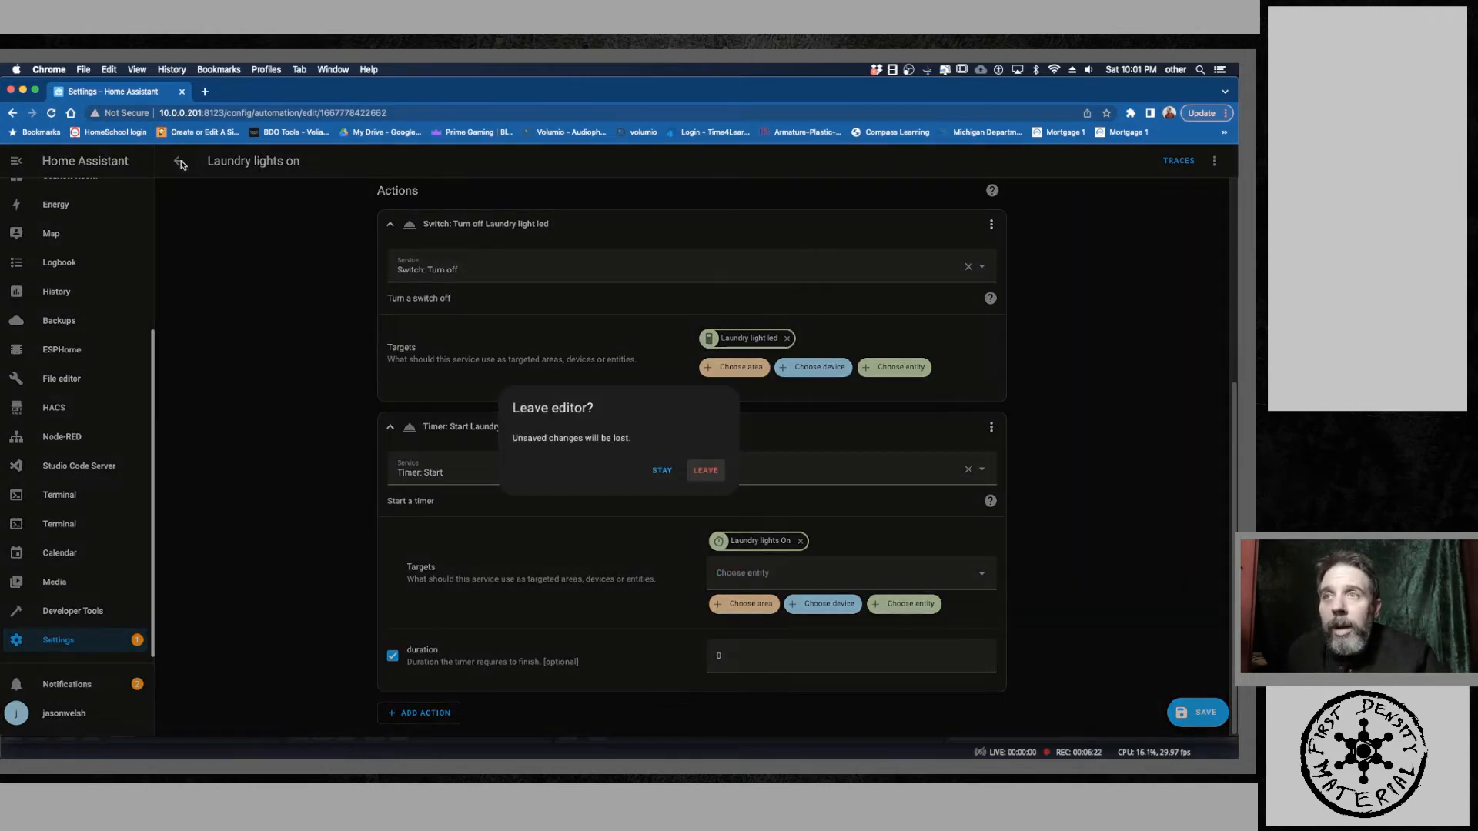
{"action": "left_click", "coordinate": [664, 472]}
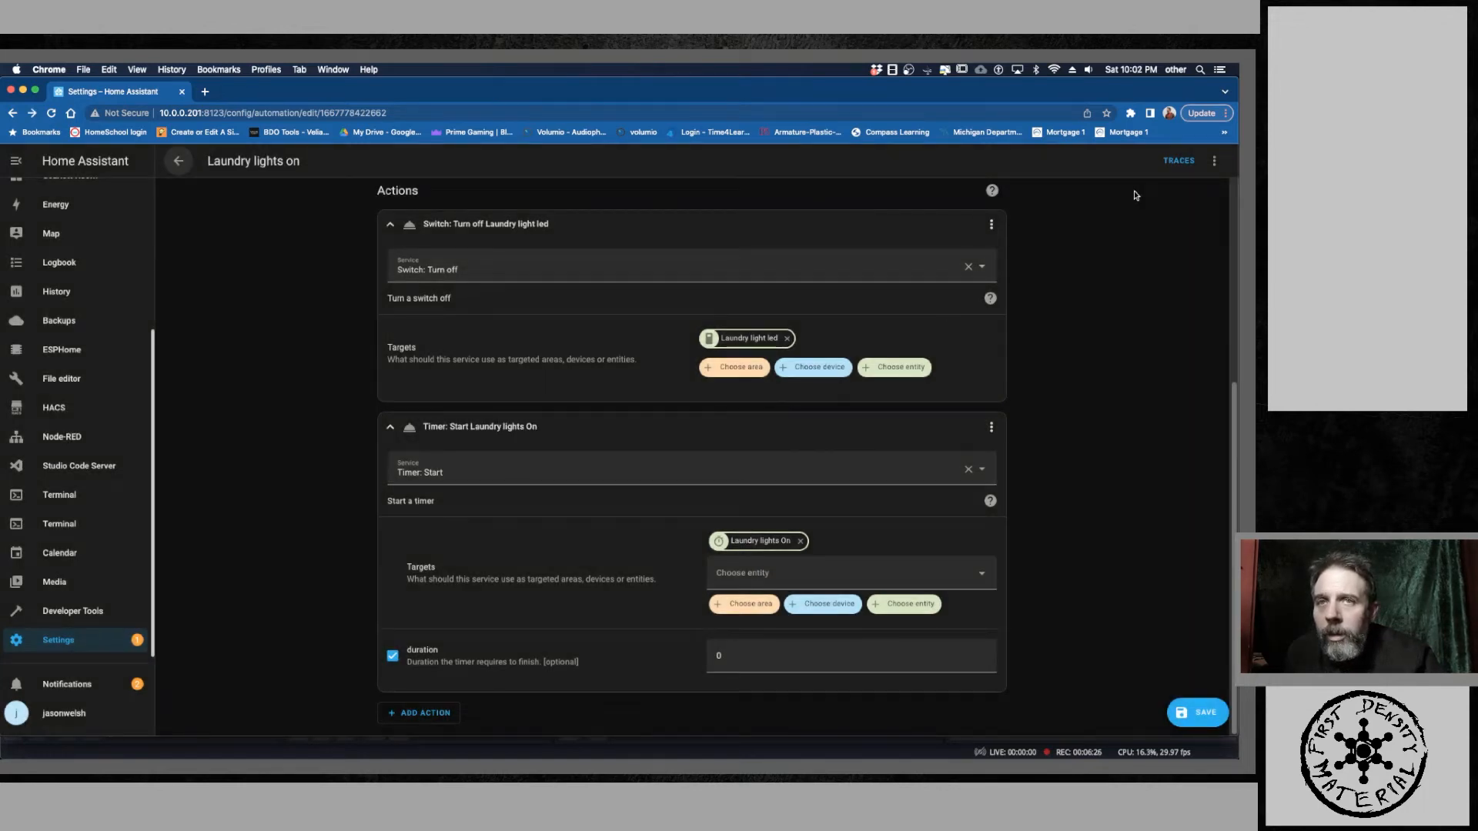
{"action": "left_click", "coordinate": [1191, 718]}
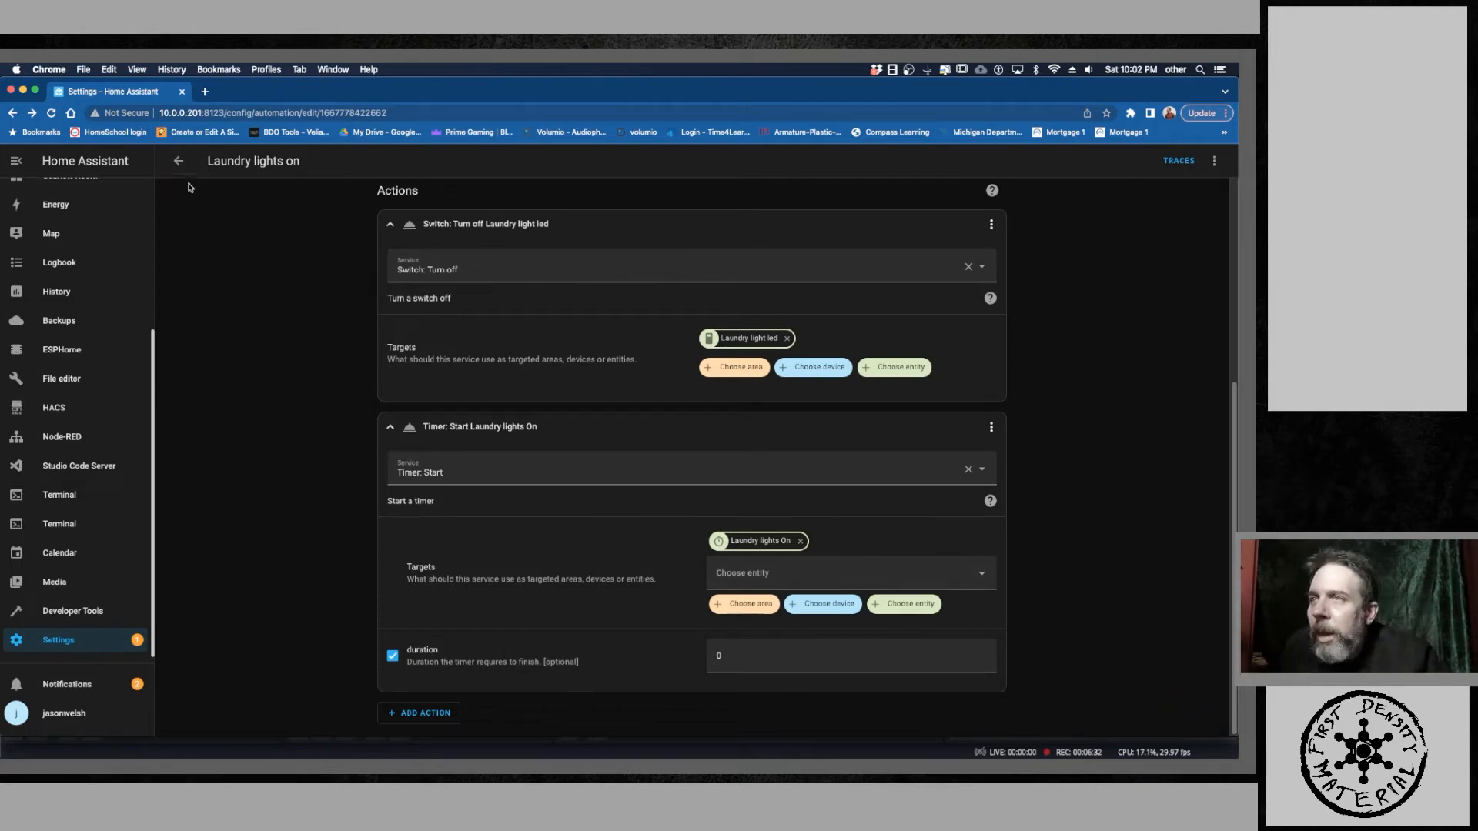
Step: Open the laundry lights off automation from the automations list and examine its timer.finished event trigger
{"action": "left_click", "coordinate": [183, 171]}
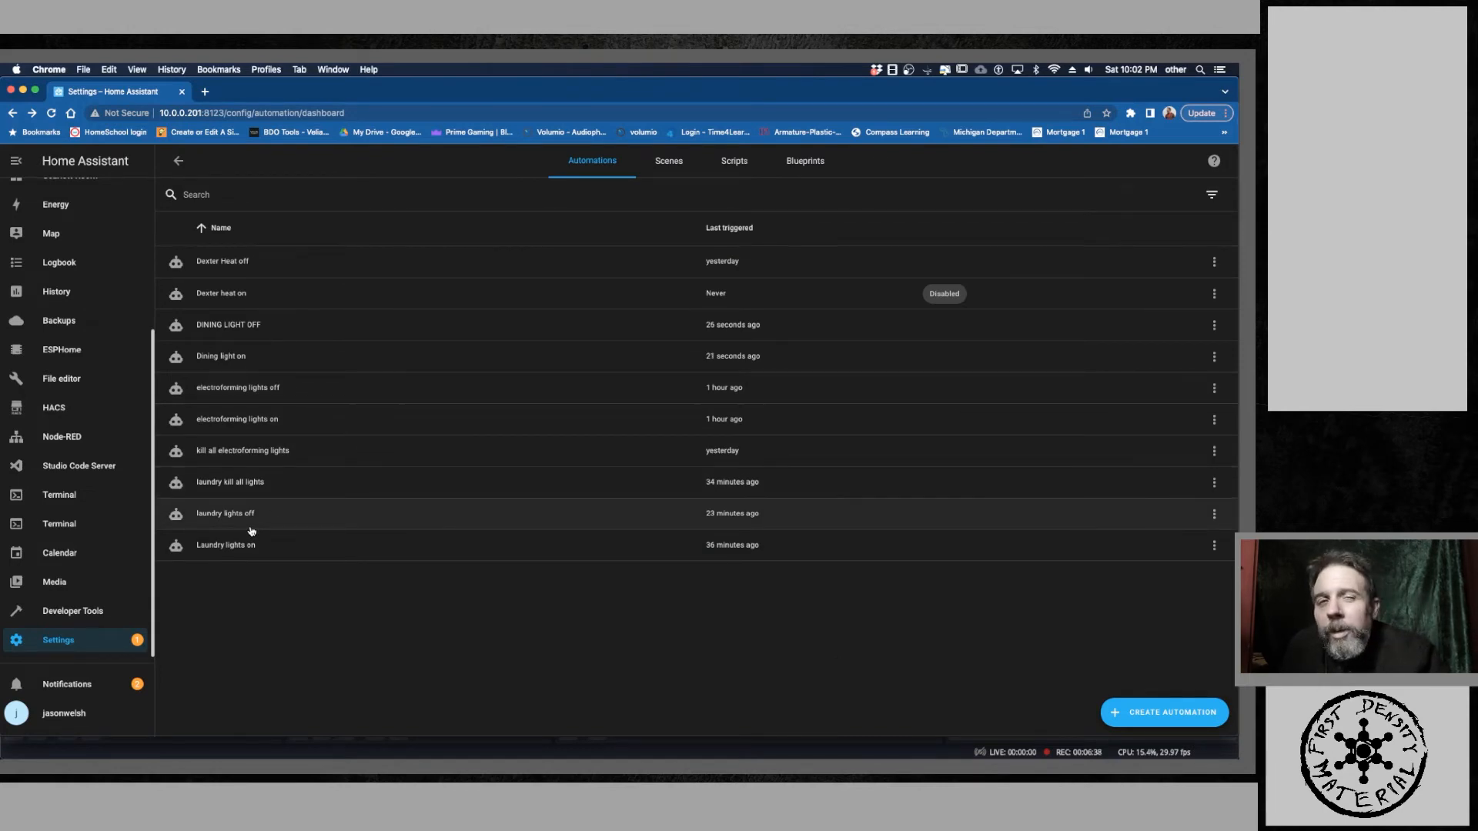
{"action": "left_click", "coordinate": [299, 517]}
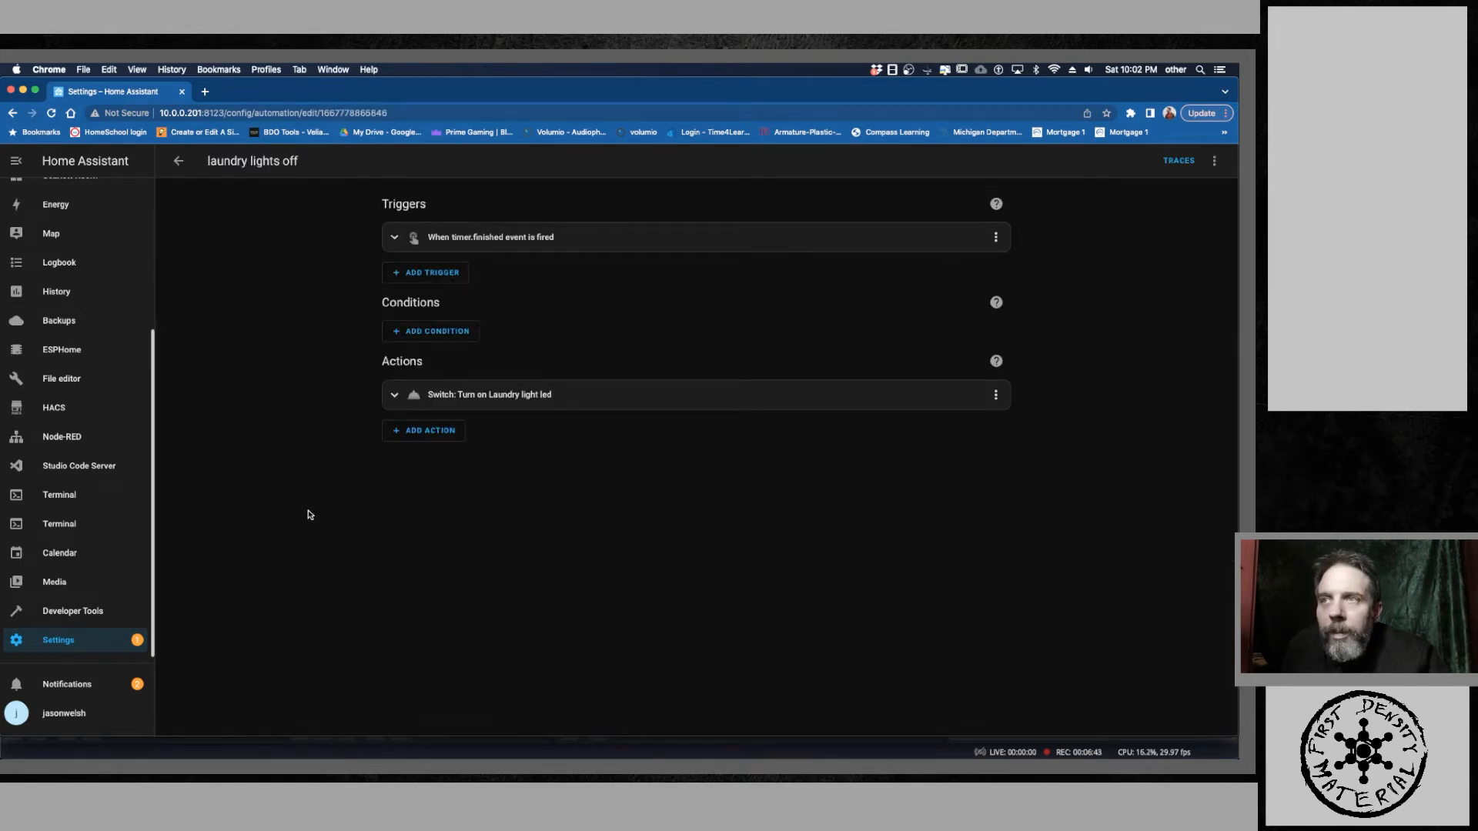
{"action": "left_click", "coordinate": [394, 237]}
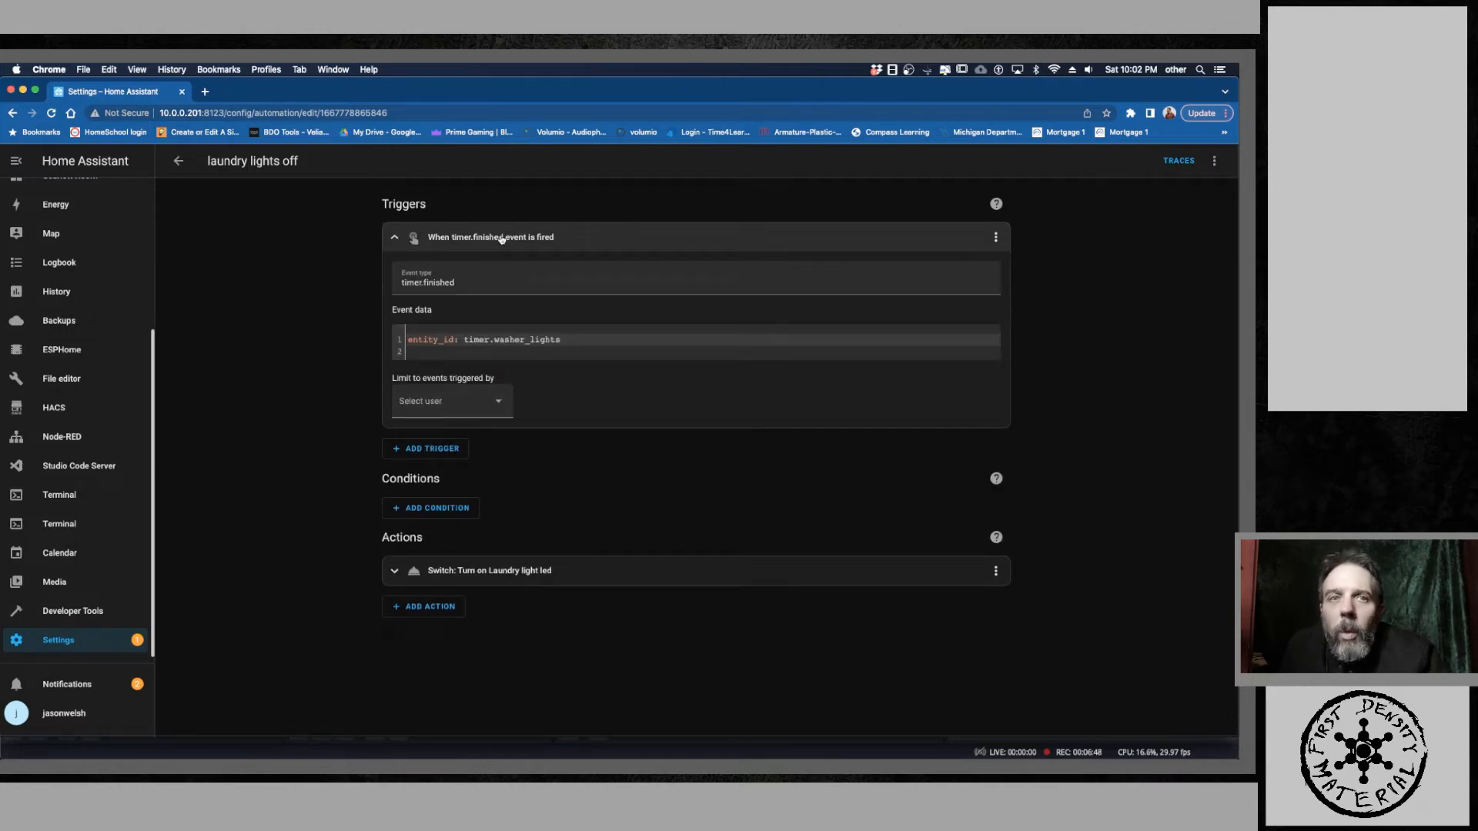
{"action": "left_click", "coordinate": [444, 282]}
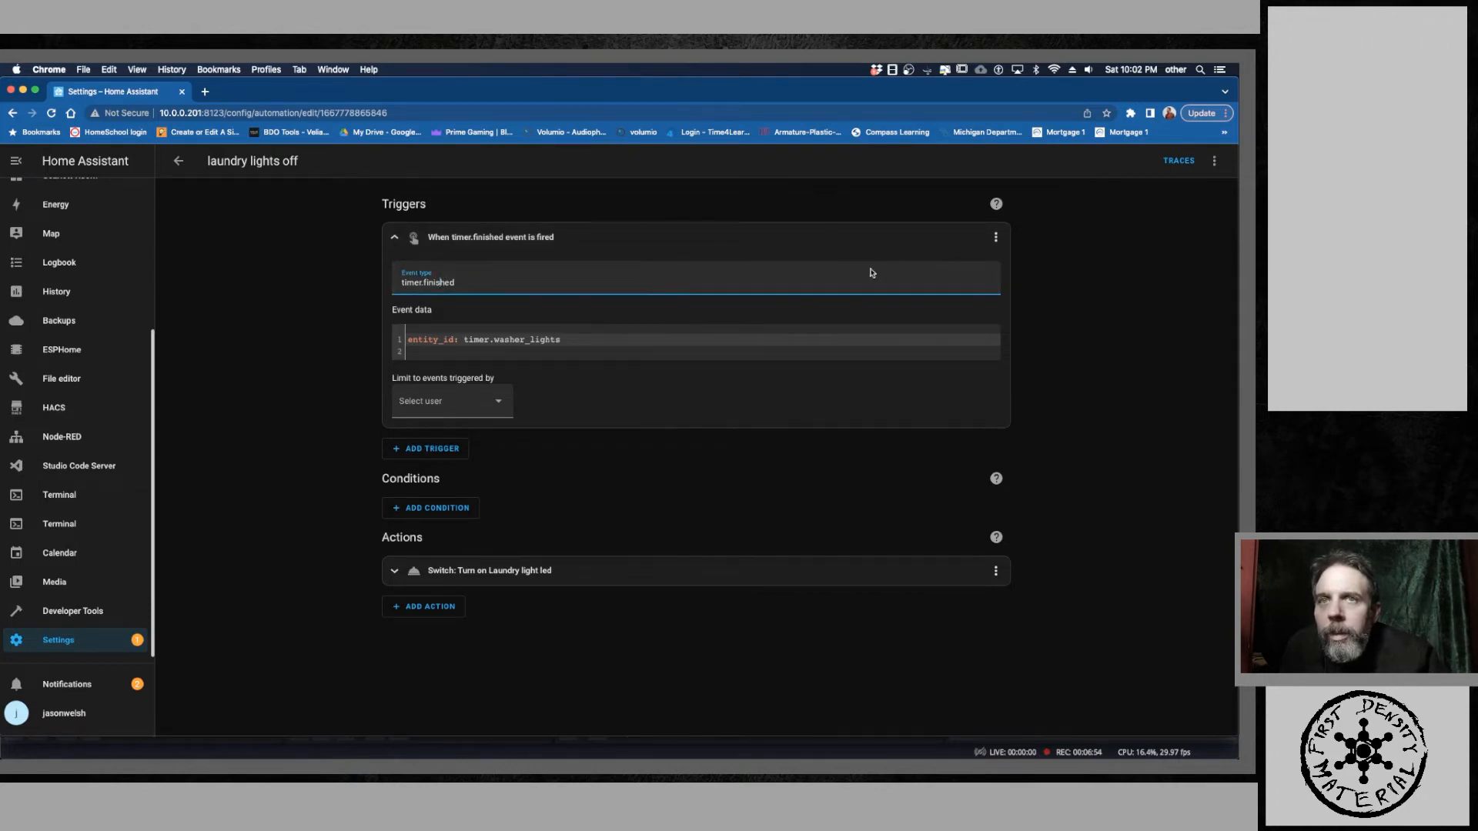
{"action": "left_click", "coordinate": [768, 299]}
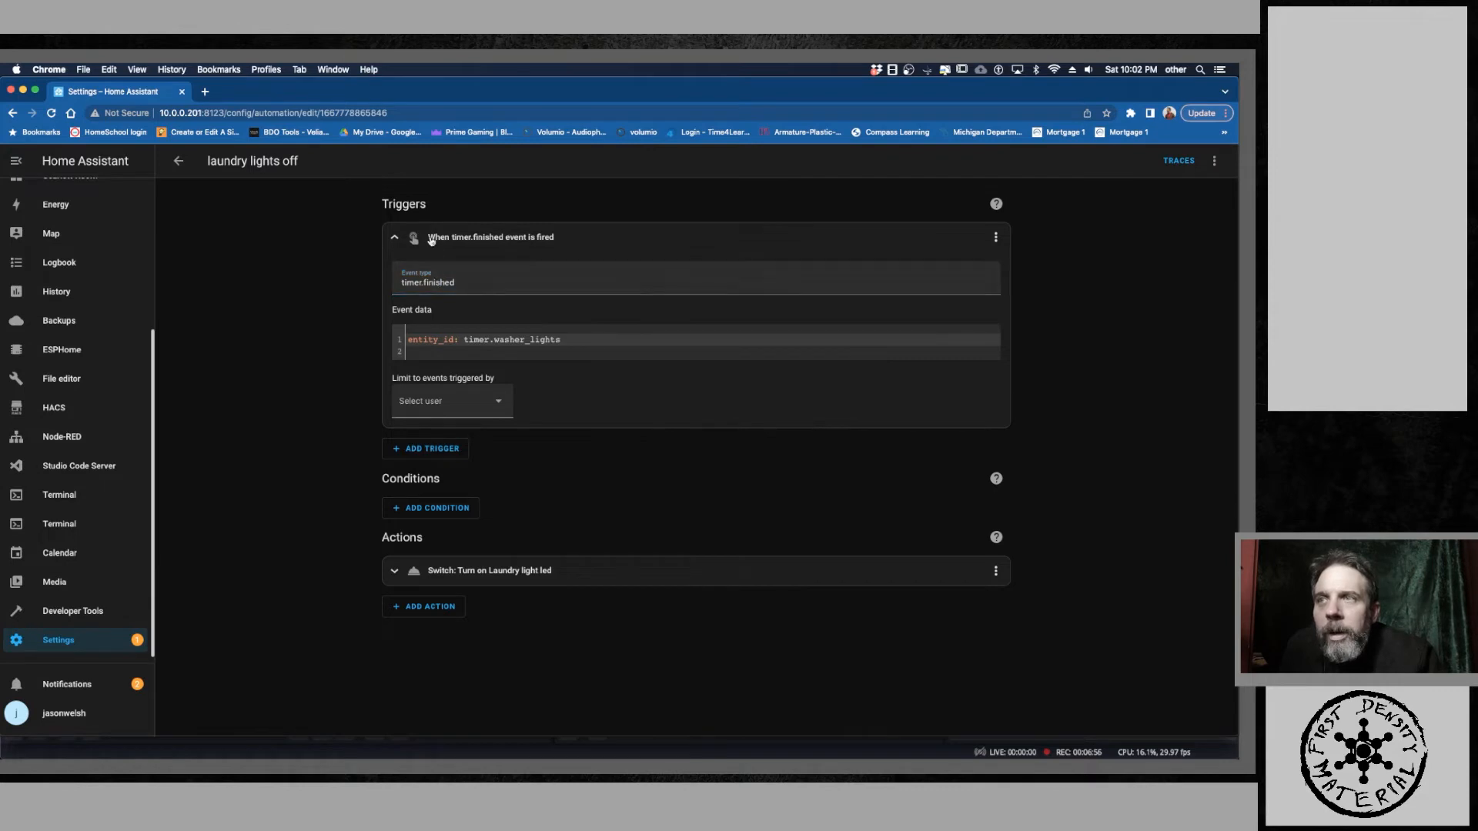
{"action": "left_click", "coordinate": [432, 240]}
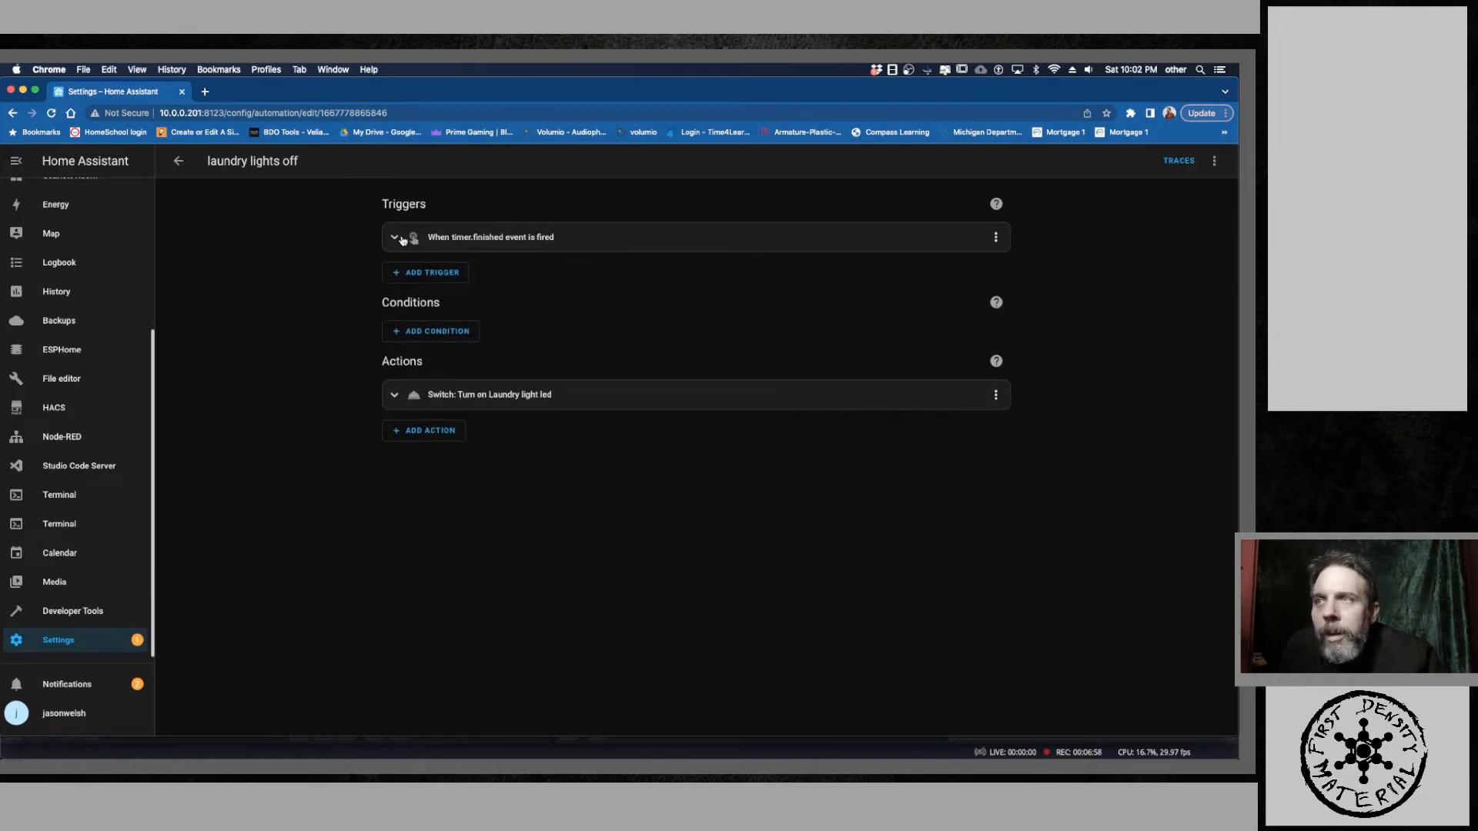
Step: Review the trigger types that can be added, and highlight the timer entity ID in the existing trigger's event data
{"action": "left_click", "coordinate": [403, 272]}
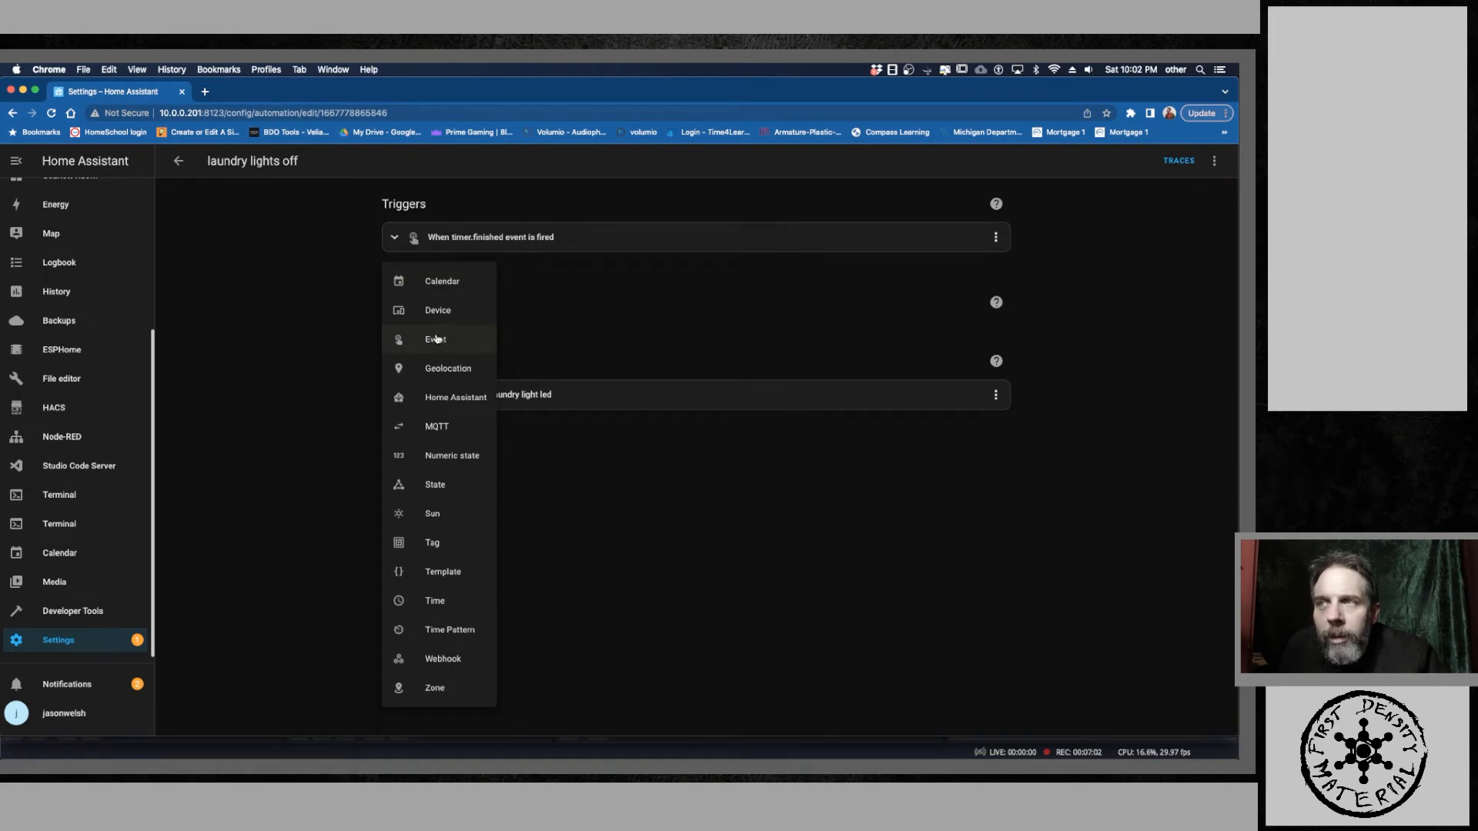
{"action": "left_click", "coordinate": [536, 207]}
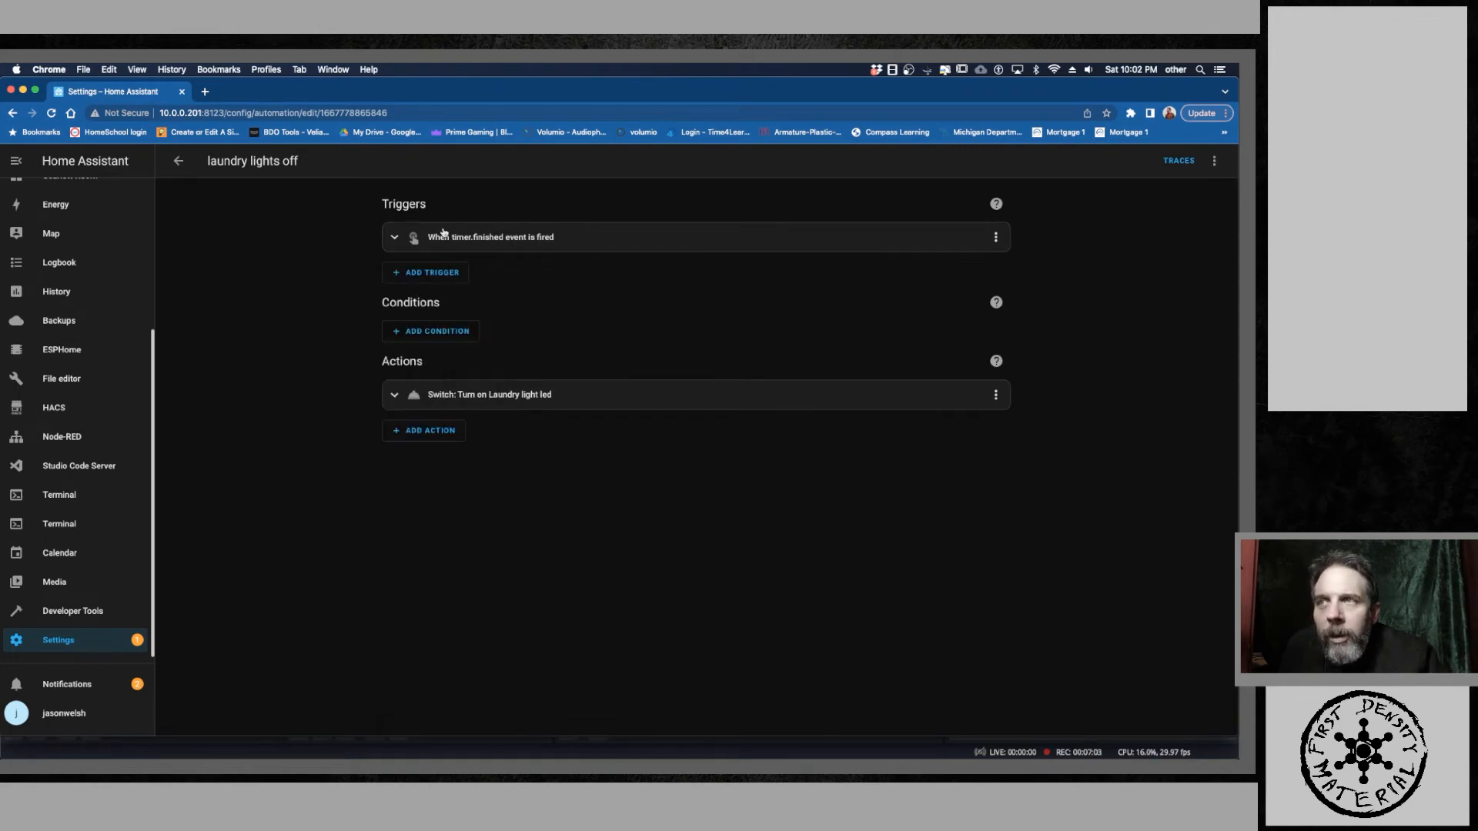
{"action": "left_click", "coordinate": [392, 239]}
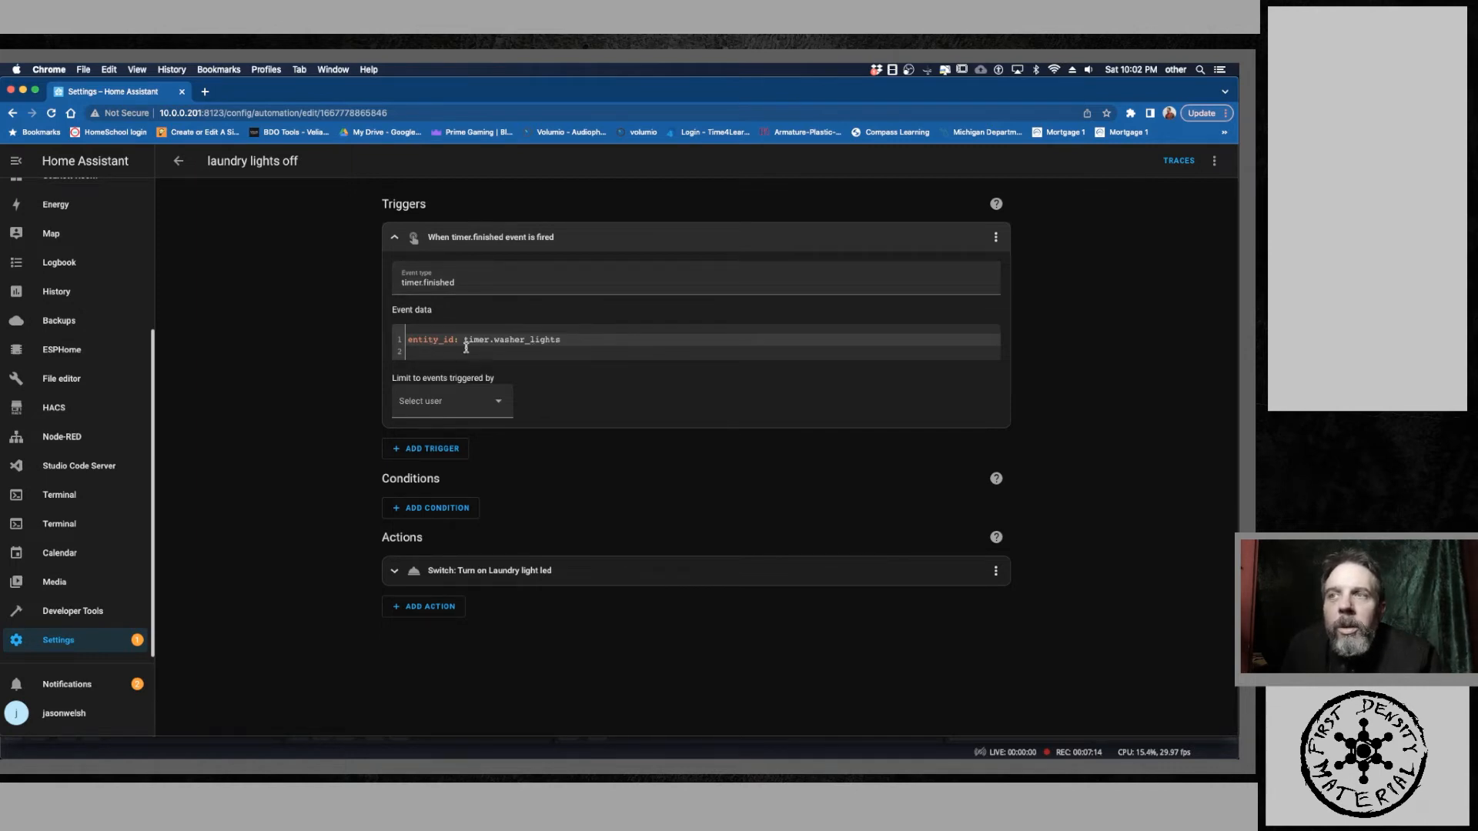
{"action": "left_click_drag", "start_coordinate": [464, 339], "coordinate": [559, 340]}
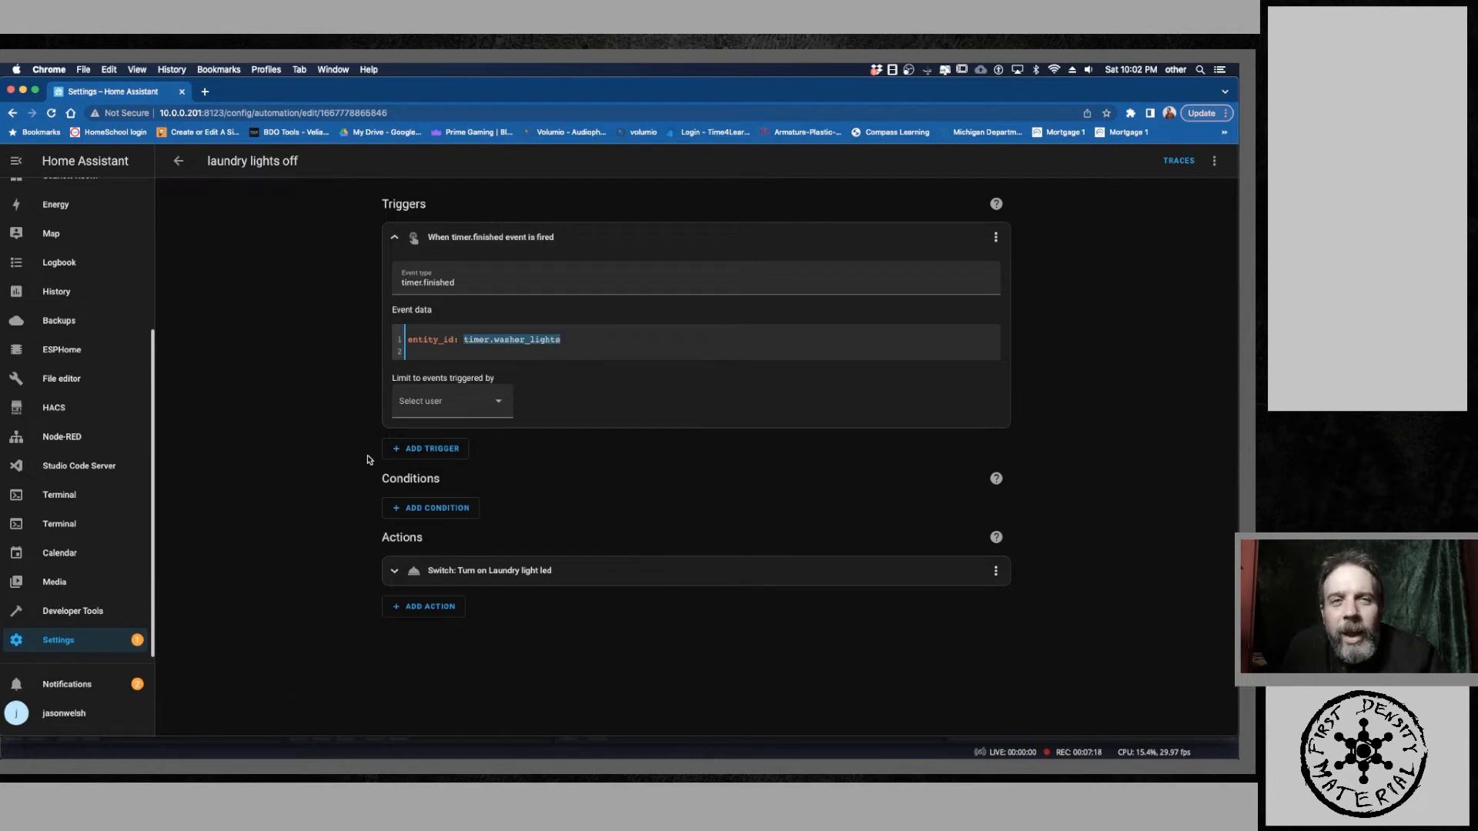
Step: Search the entities under Devices & Services for "timer"
{"action": "left_click", "coordinate": [75, 639]}
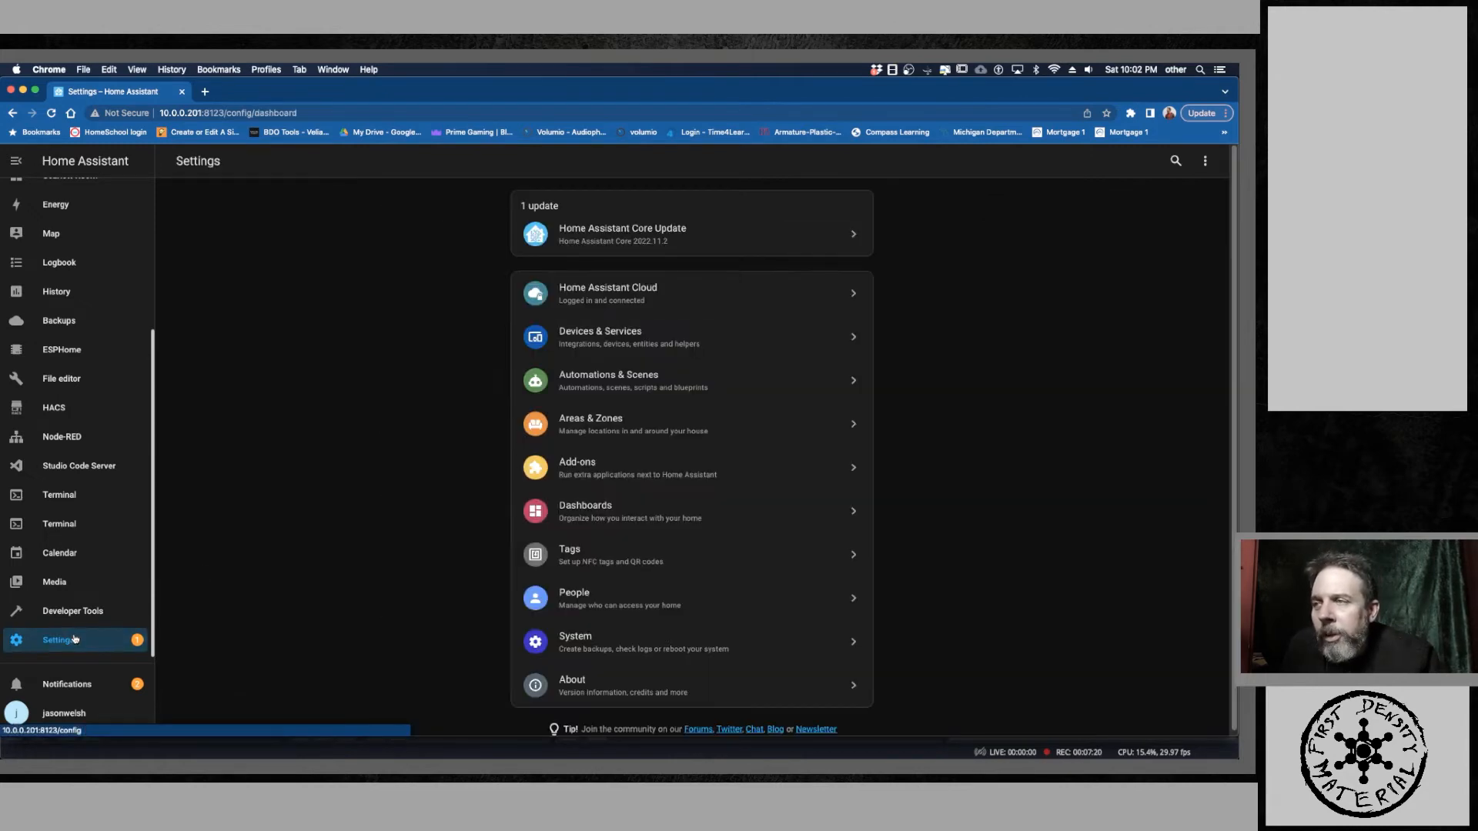
{"action": "left_click", "coordinate": [614, 342]}
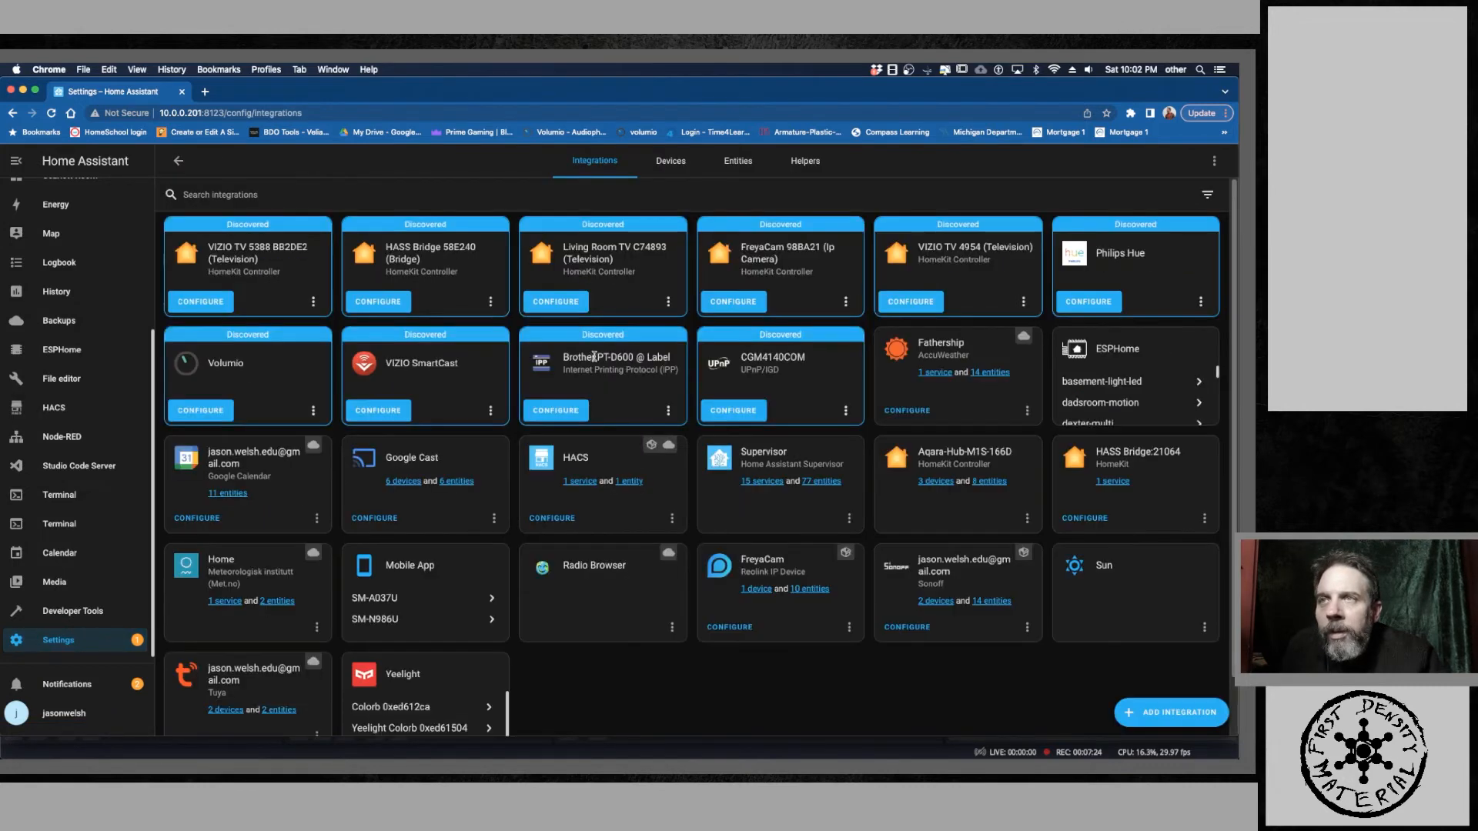
{"action": "left_click", "coordinate": [731, 168]}
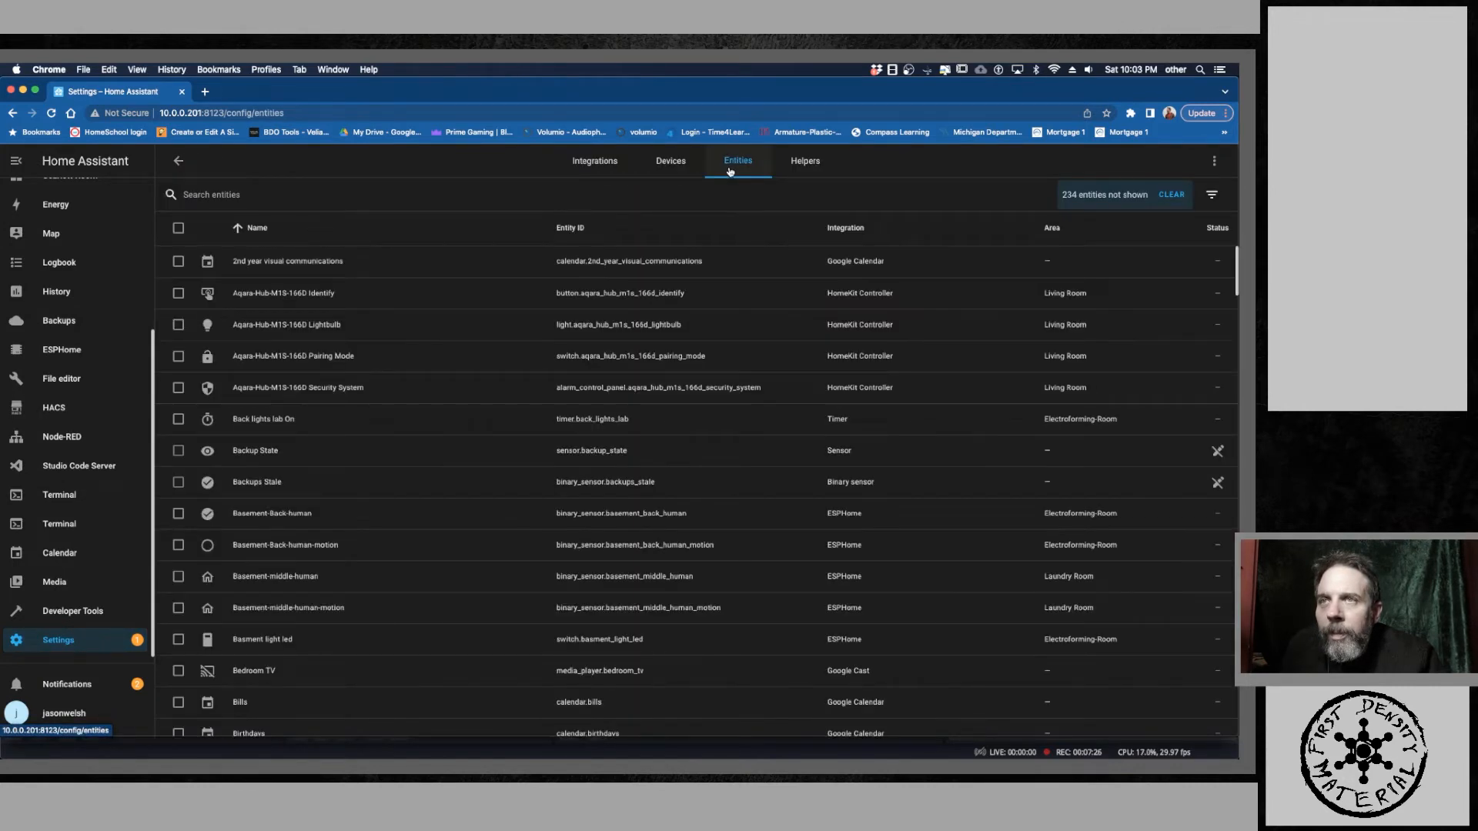
{"action": "left_click", "coordinate": [378, 197]}
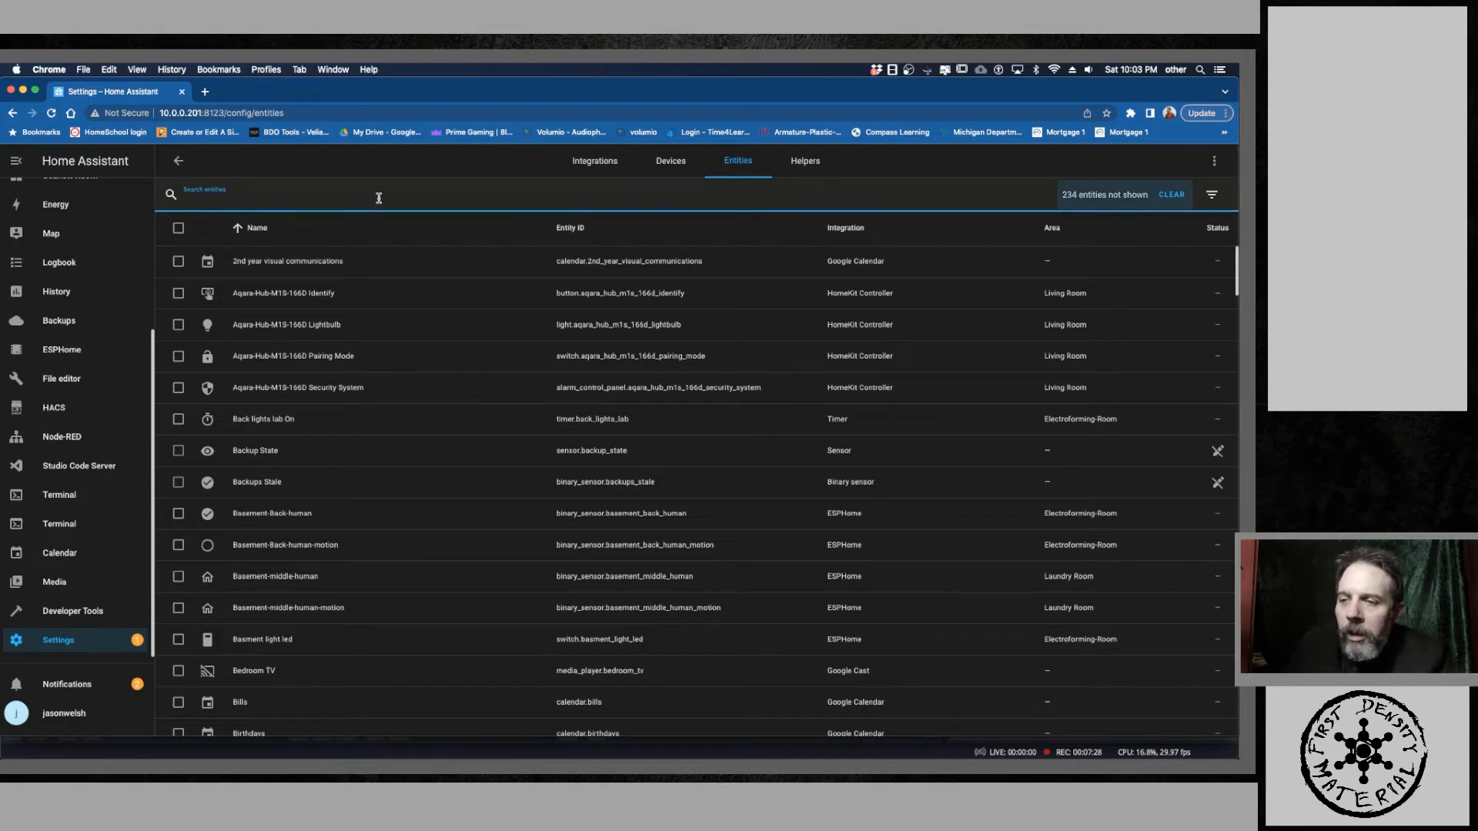
{"action": "type", "text": "timer"}
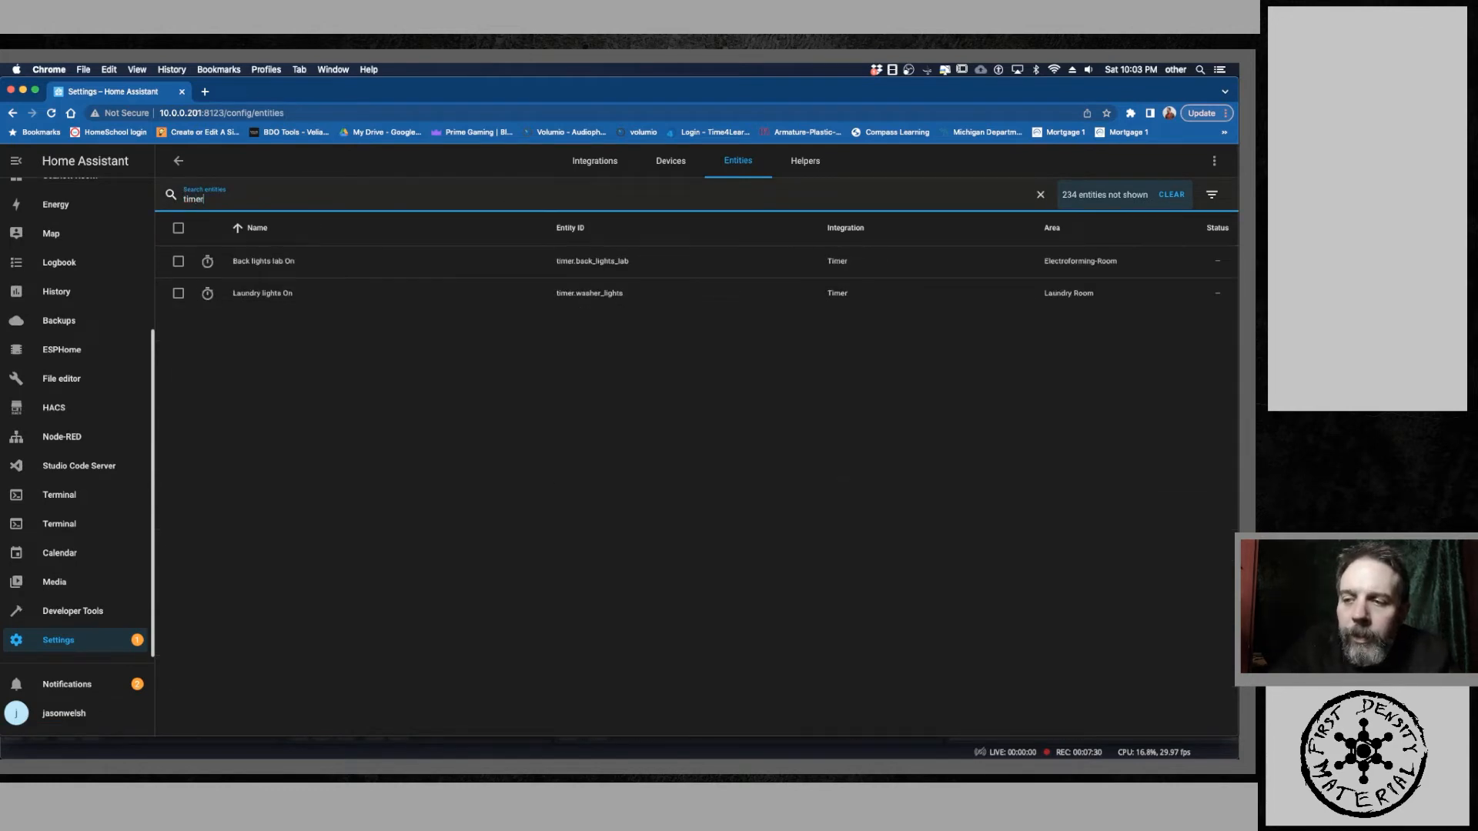
Step: Open the Laundry lights On timer's details and highlight the entity ID in its settings
{"action": "left_click", "coordinate": [279, 298]}
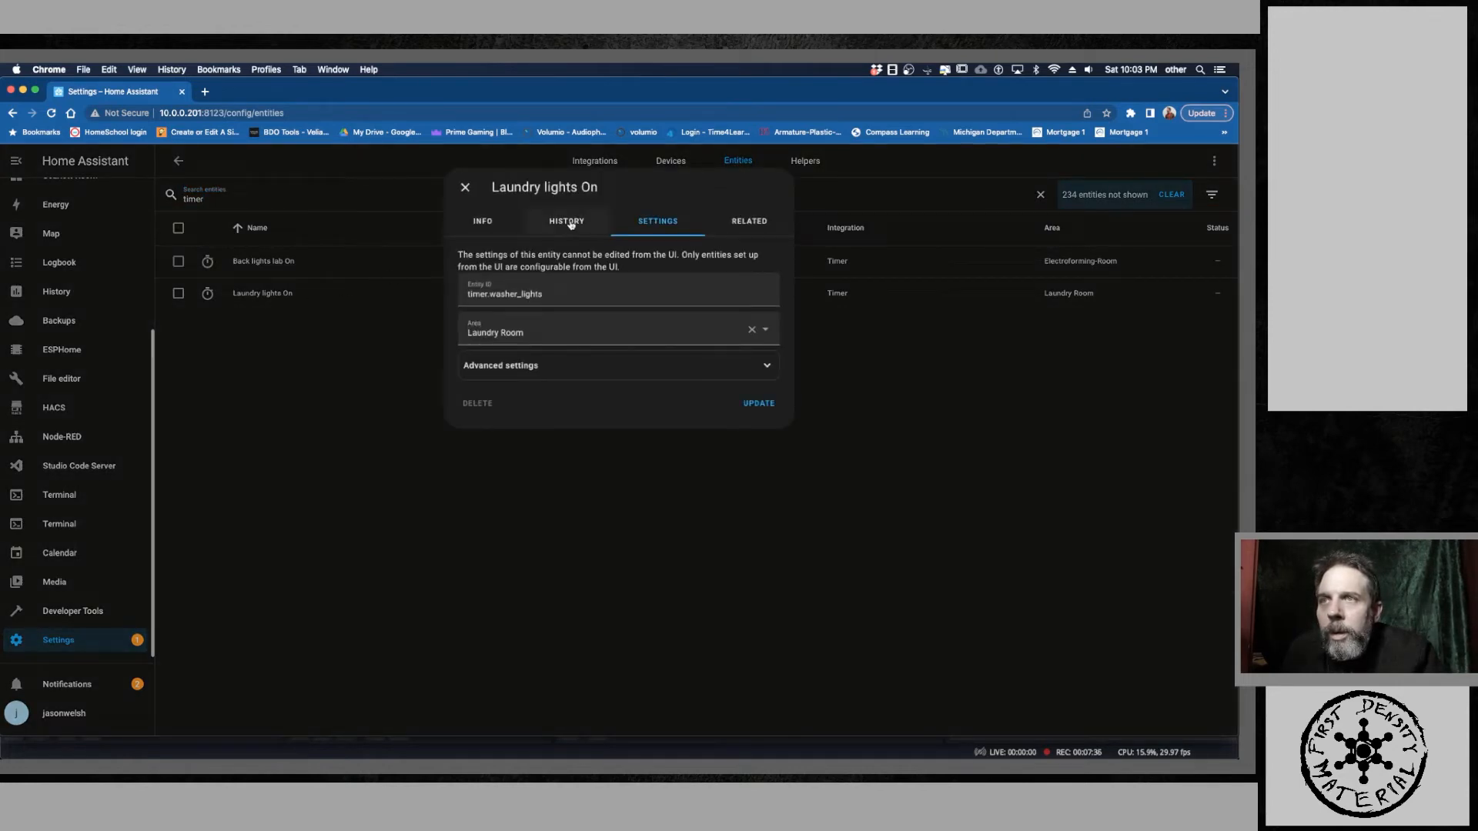
{"action": "left_click", "coordinate": [490, 223]}
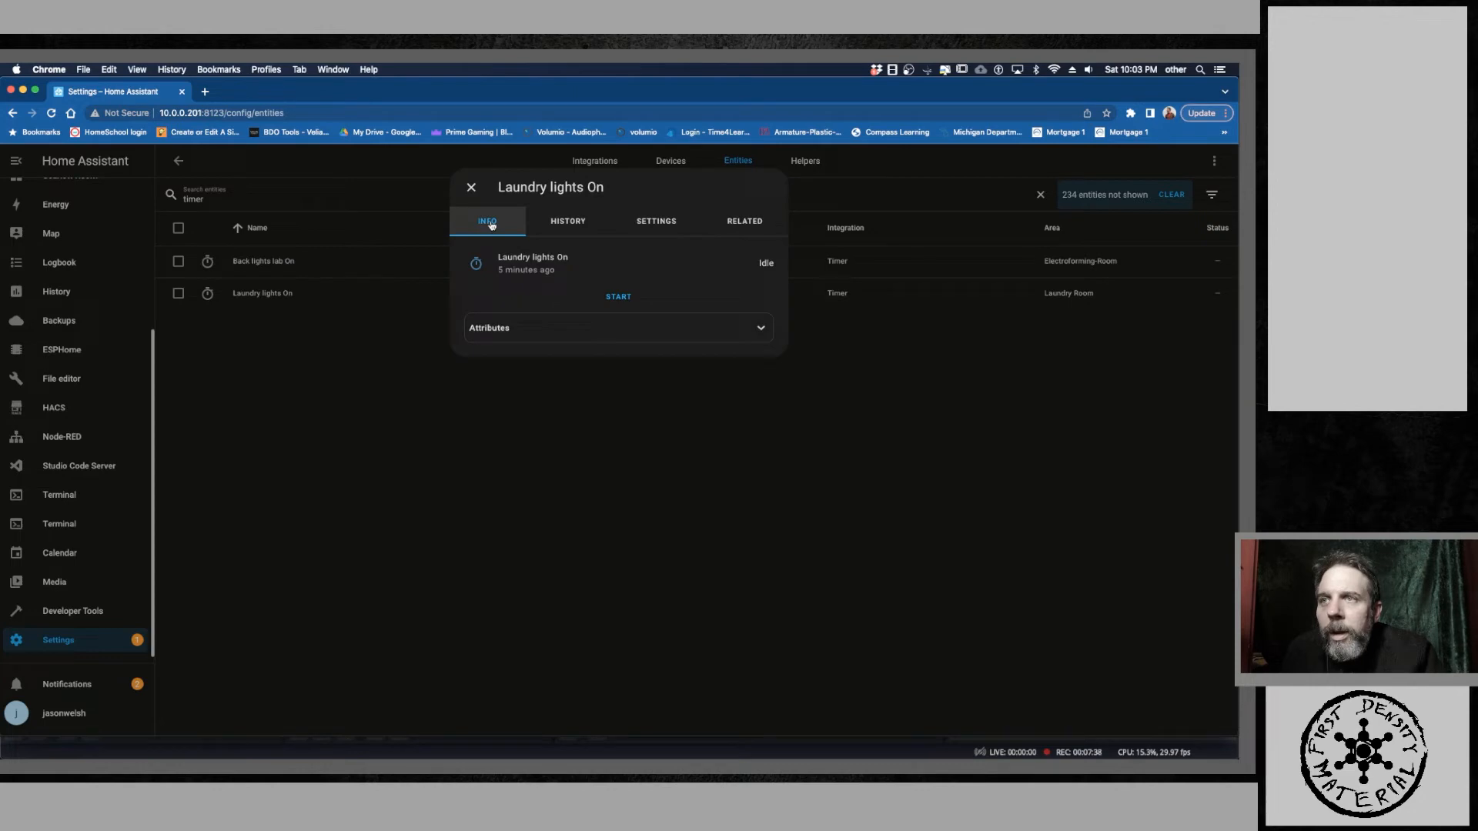
{"action": "left_click", "coordinate": [663, 226]}
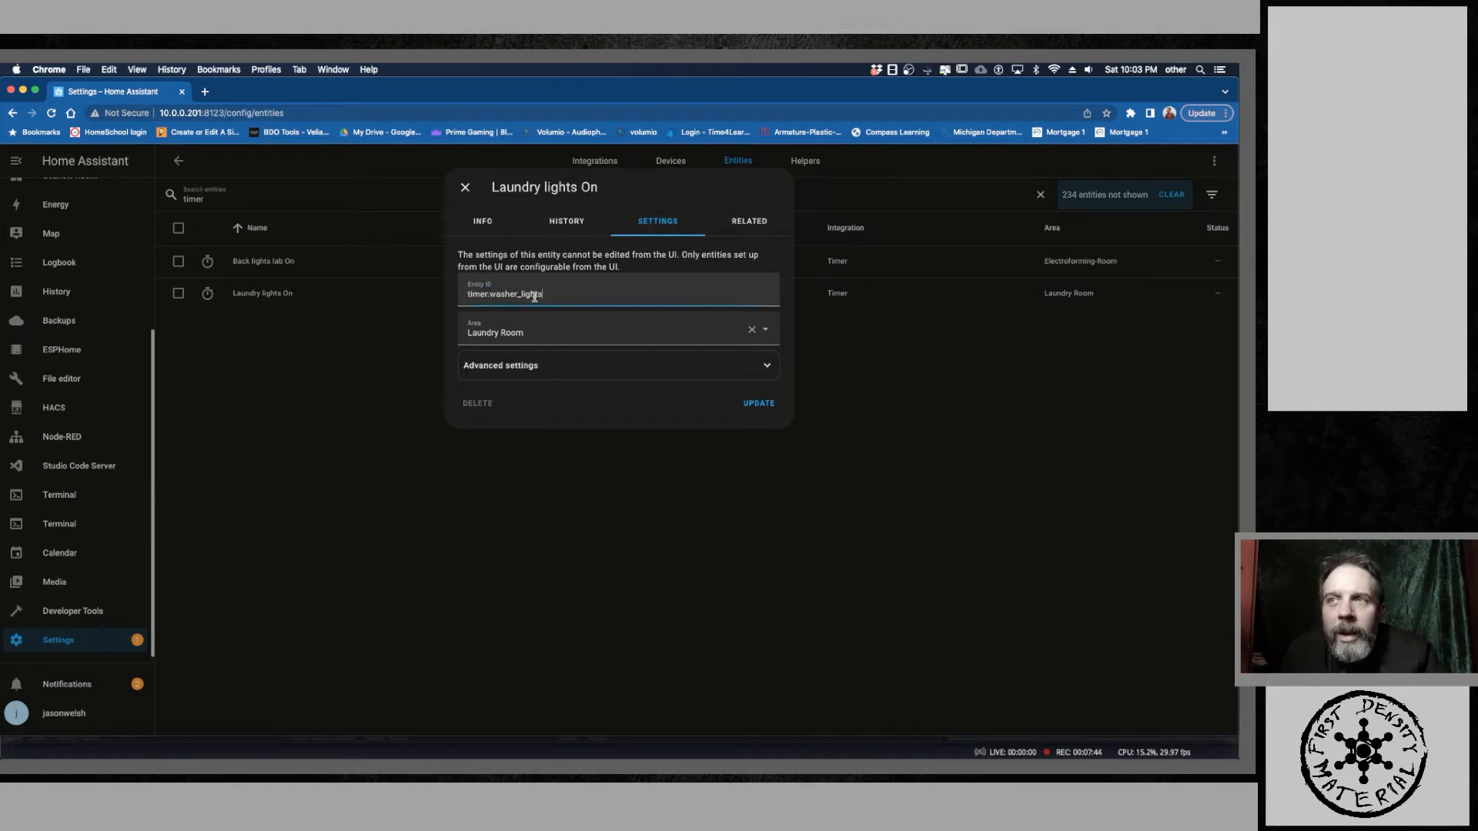
{"action": "left_click_drag", "start_coordinate": [543, 295], "coordinate": [436, 311]}
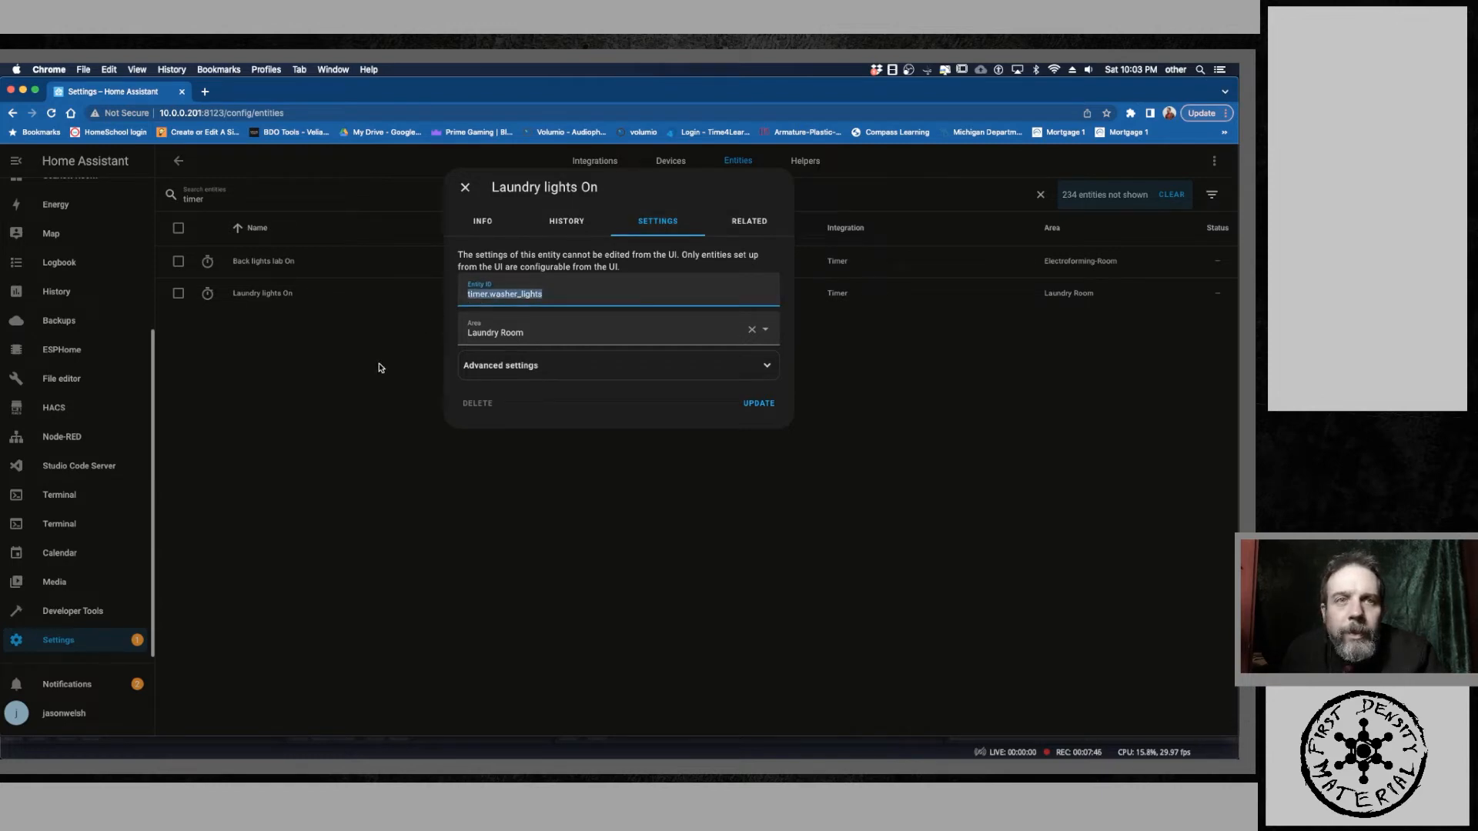
Step: Return to the laundry lights off automation and examine its timer.finished trigger and Laundry light led switch action
{"action": "left_click", "coordinate": [77, 644]}
{"action": "left_click", "coordinate": [77, 643]}
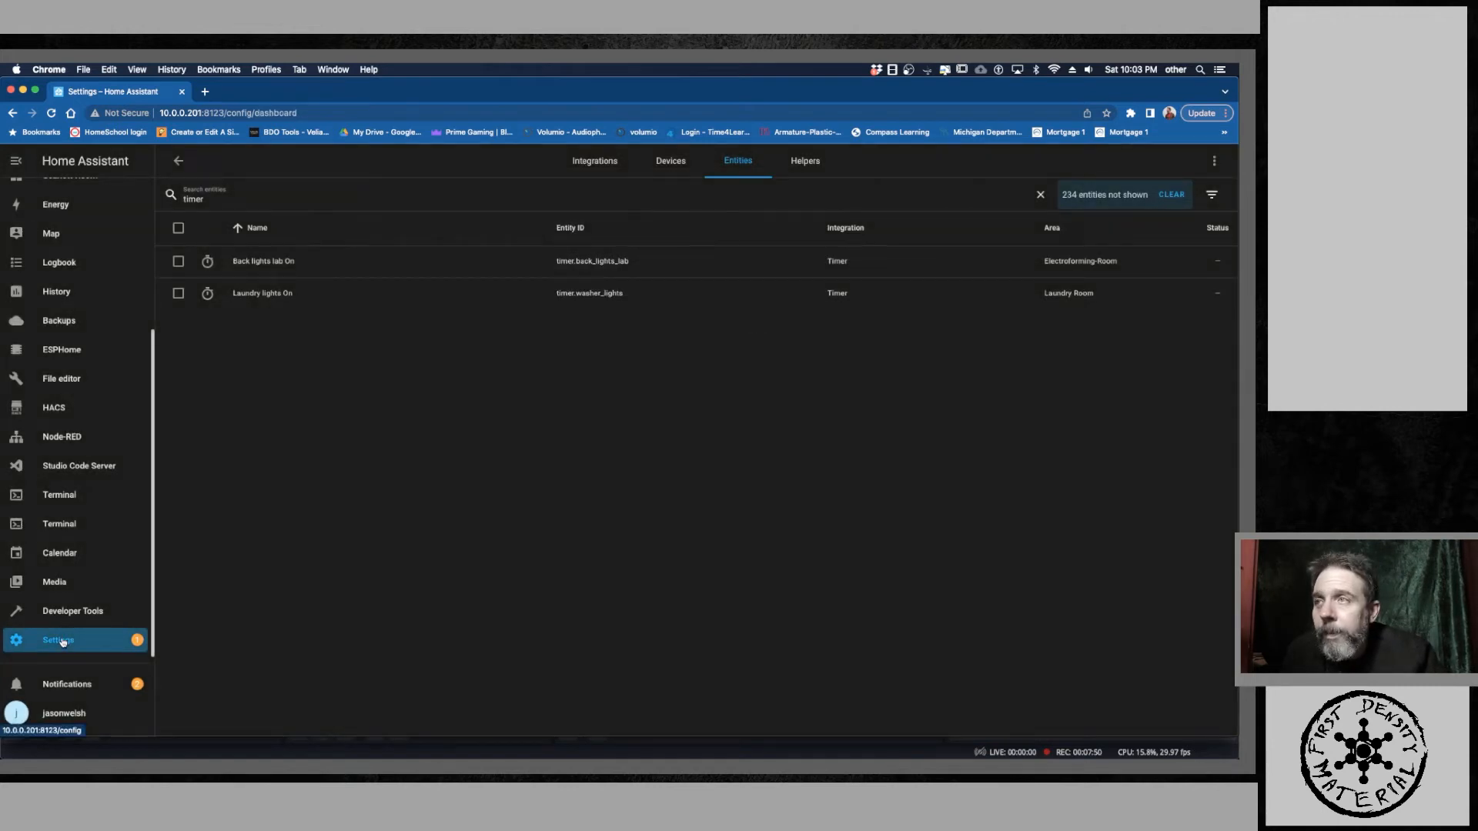
{"action": "left_click", "coordinate": [601, 377]}
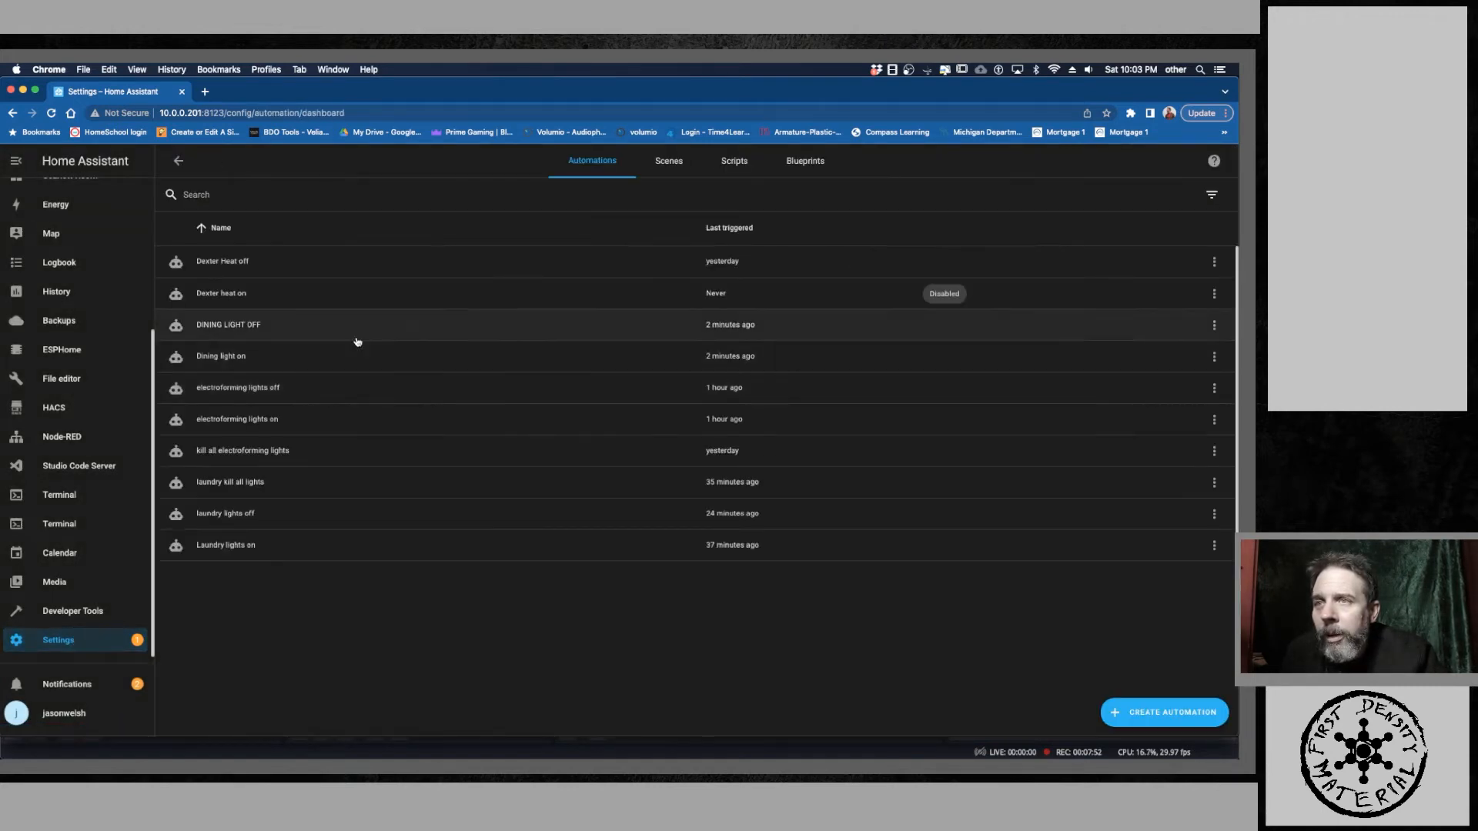
{"action": "left_click", "coordinate": [222, 517]}
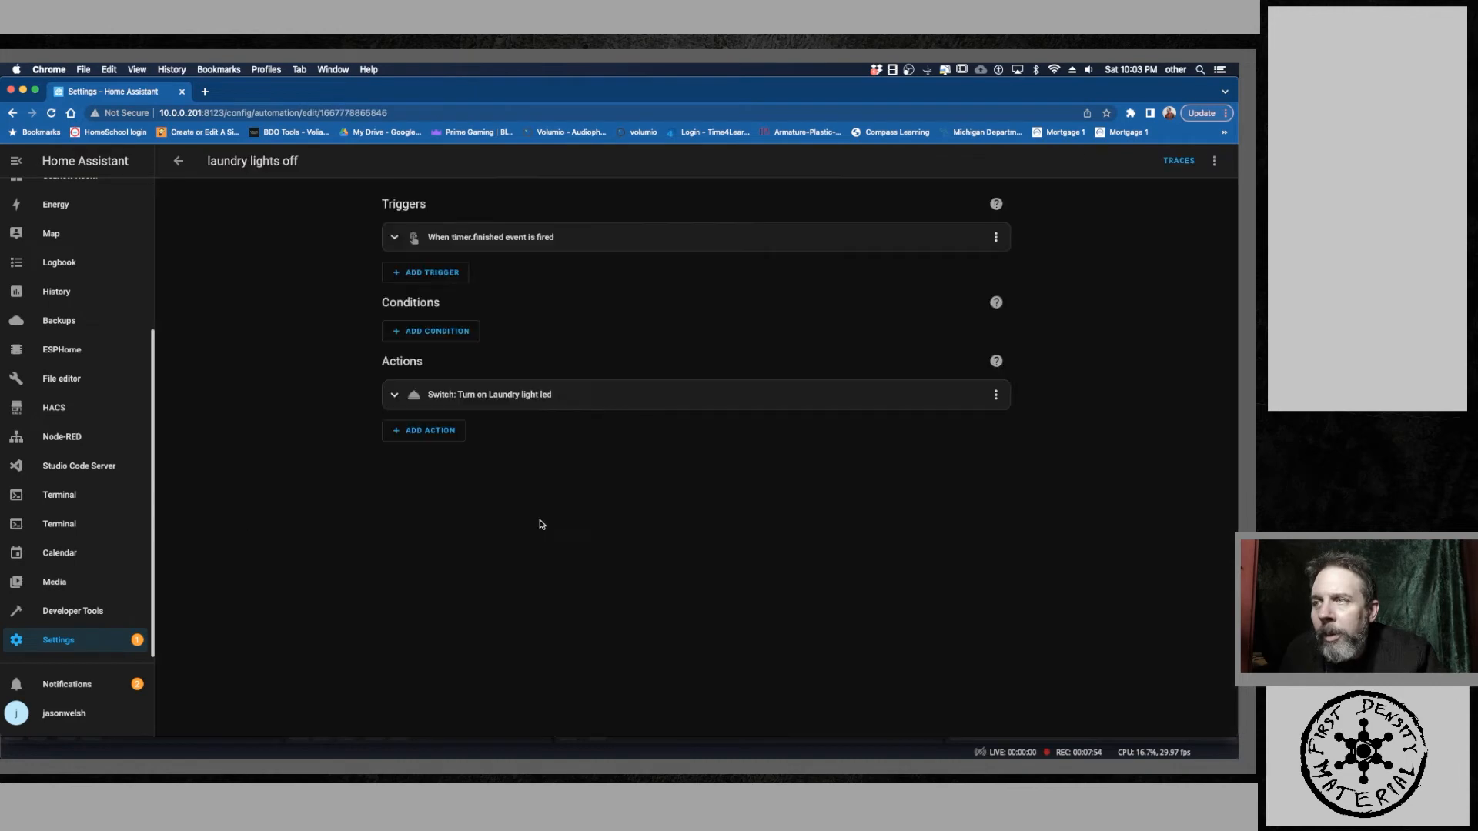
{"action": "left_click", "coordinate": [394, 239]}
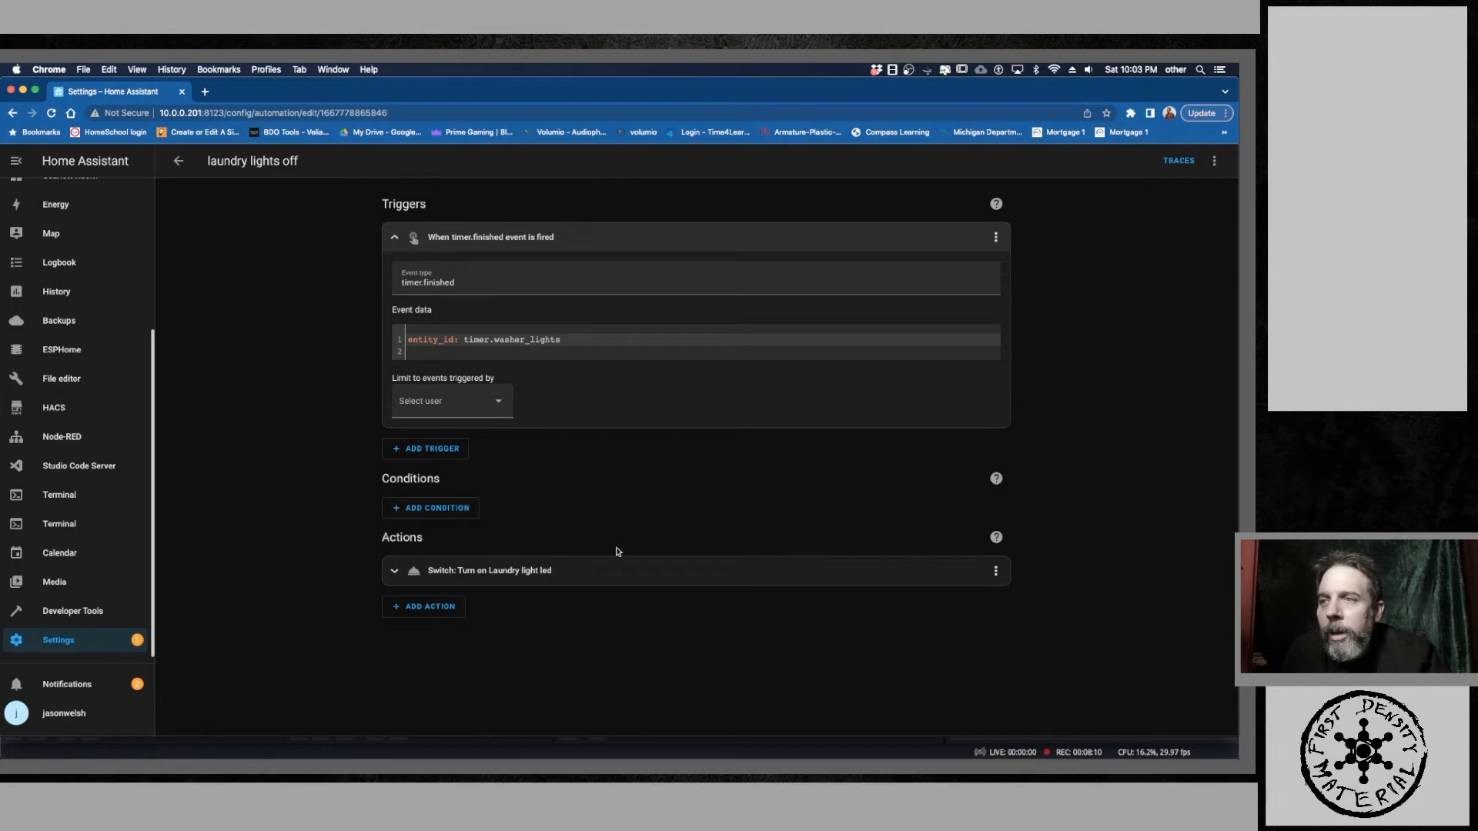
{"action": "left_click", "coordinate": [390, 572]}
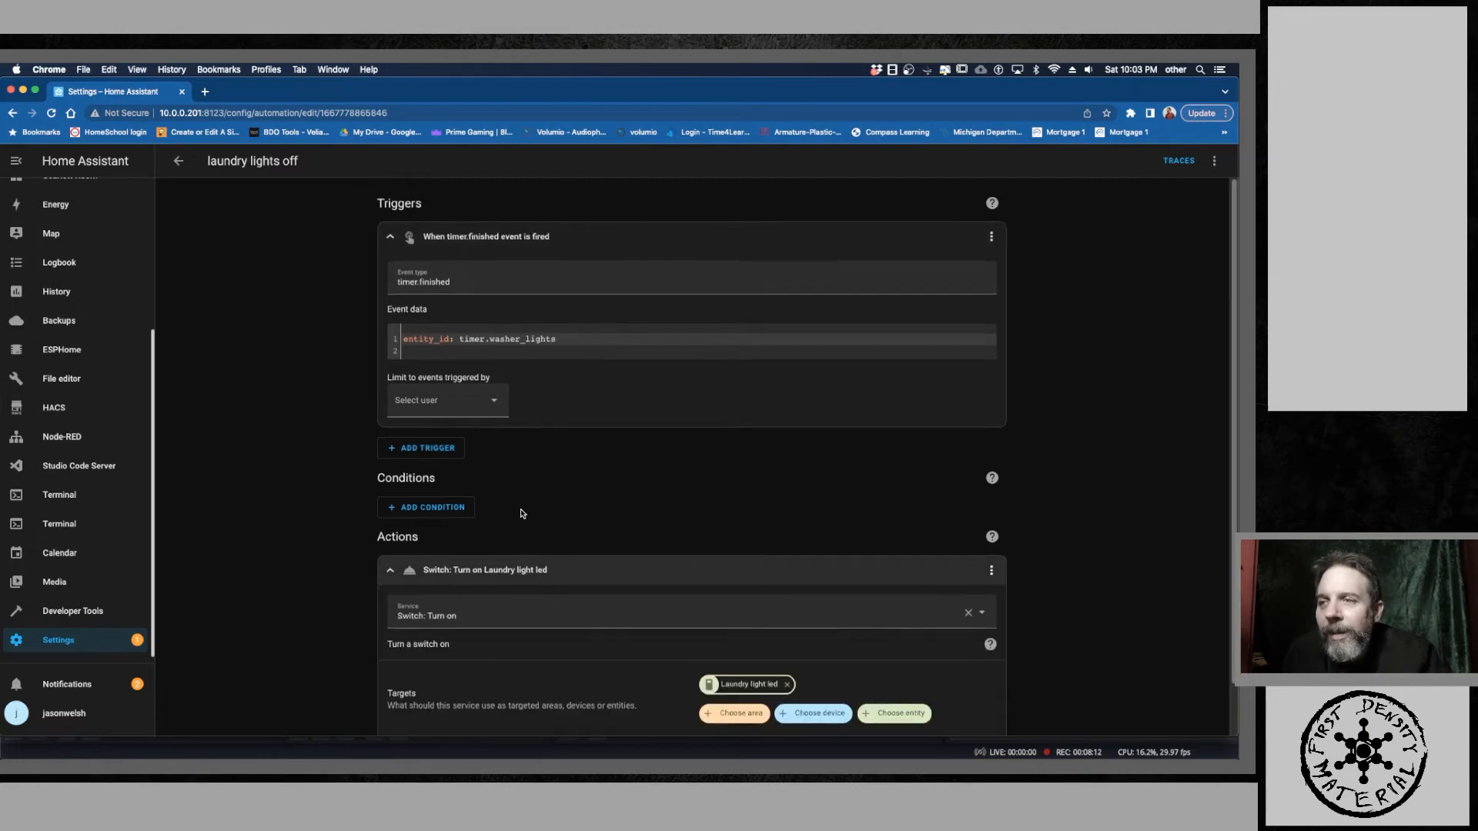
Step: Add a device condition to the laundry lights off automation using the human-basement-middle device
{"action": "scroll", "coordinate": [521, 514], "scroll_direction": "down", "scroll_amount": 2}
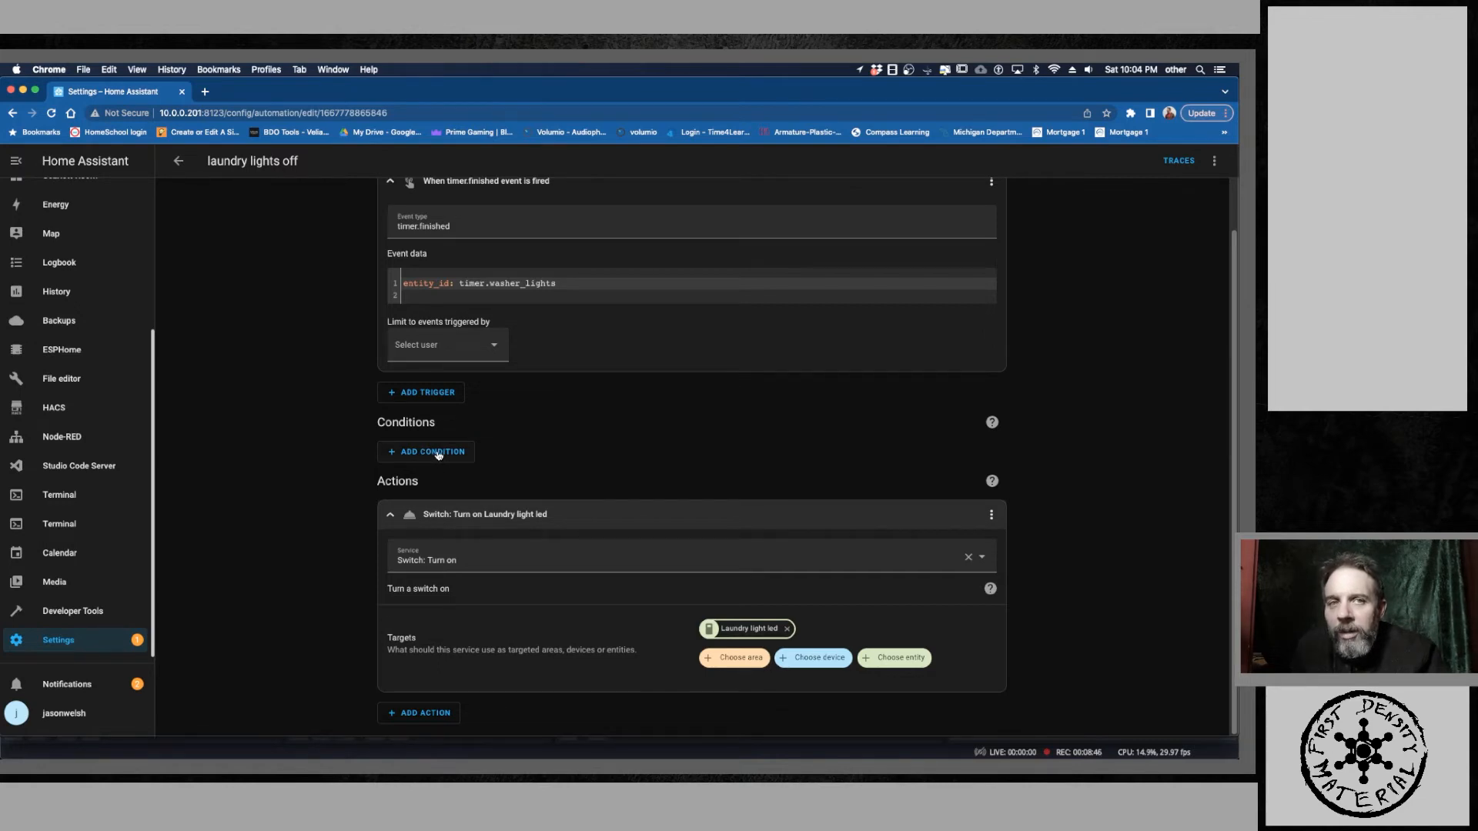
{"action": "left_click", "coordinate": [438, 455]}
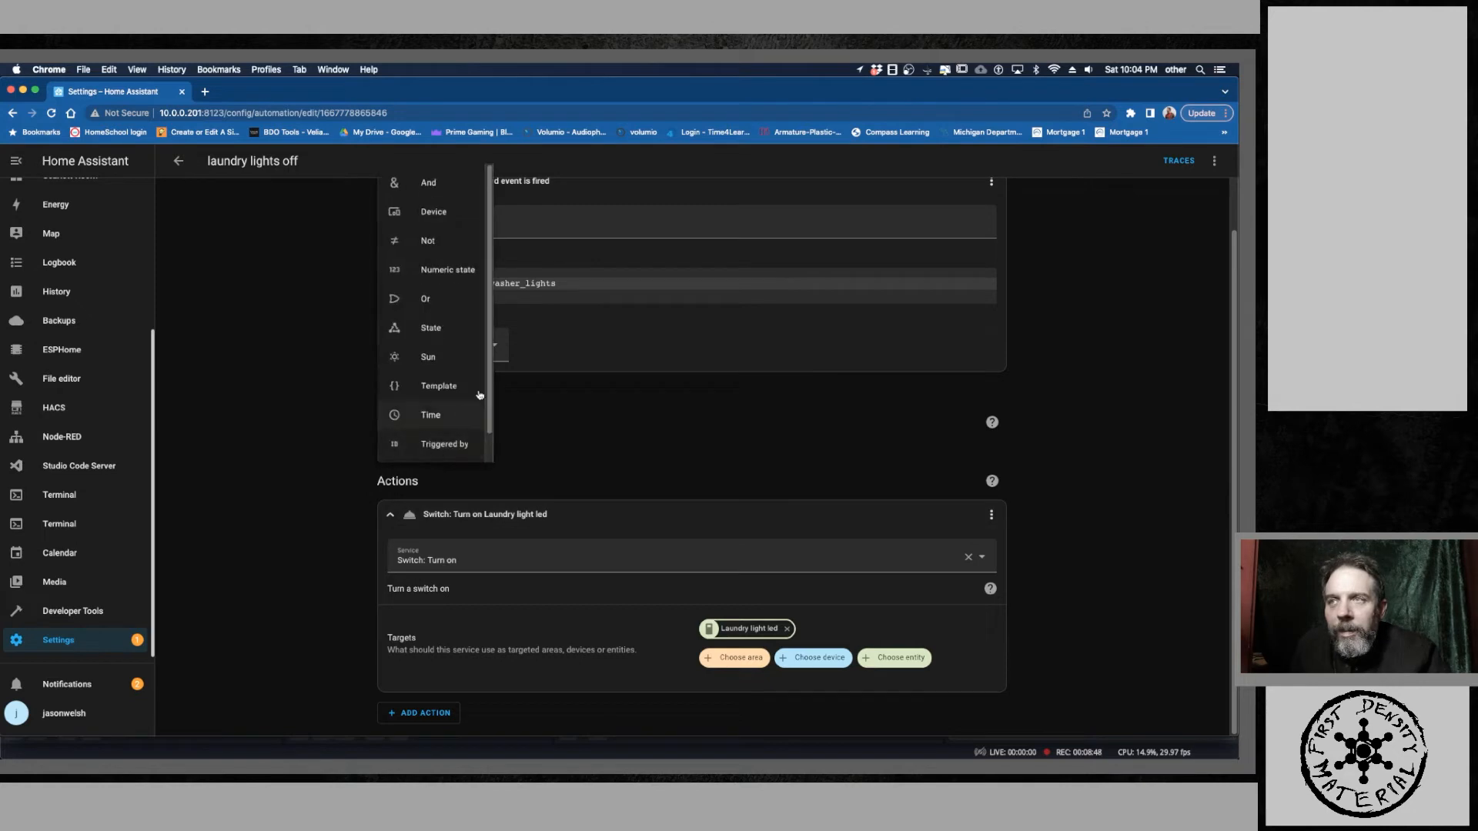
{"action": "scroll", "coordinate": [483, 369], "scroll_direction": "up", "scroll_amount": 1}
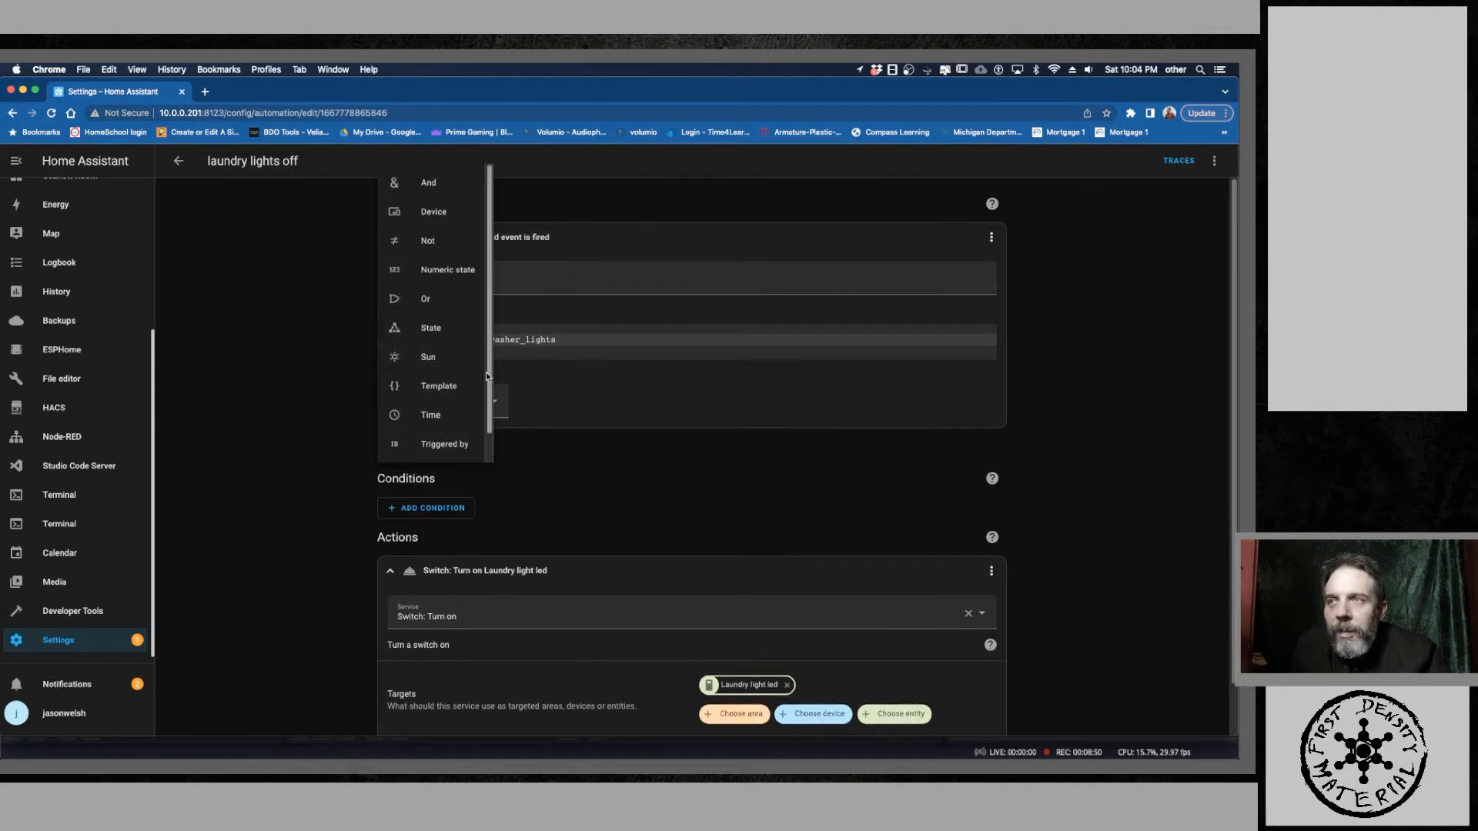
{"action": "left_click", "coordinate": [437, 211]}
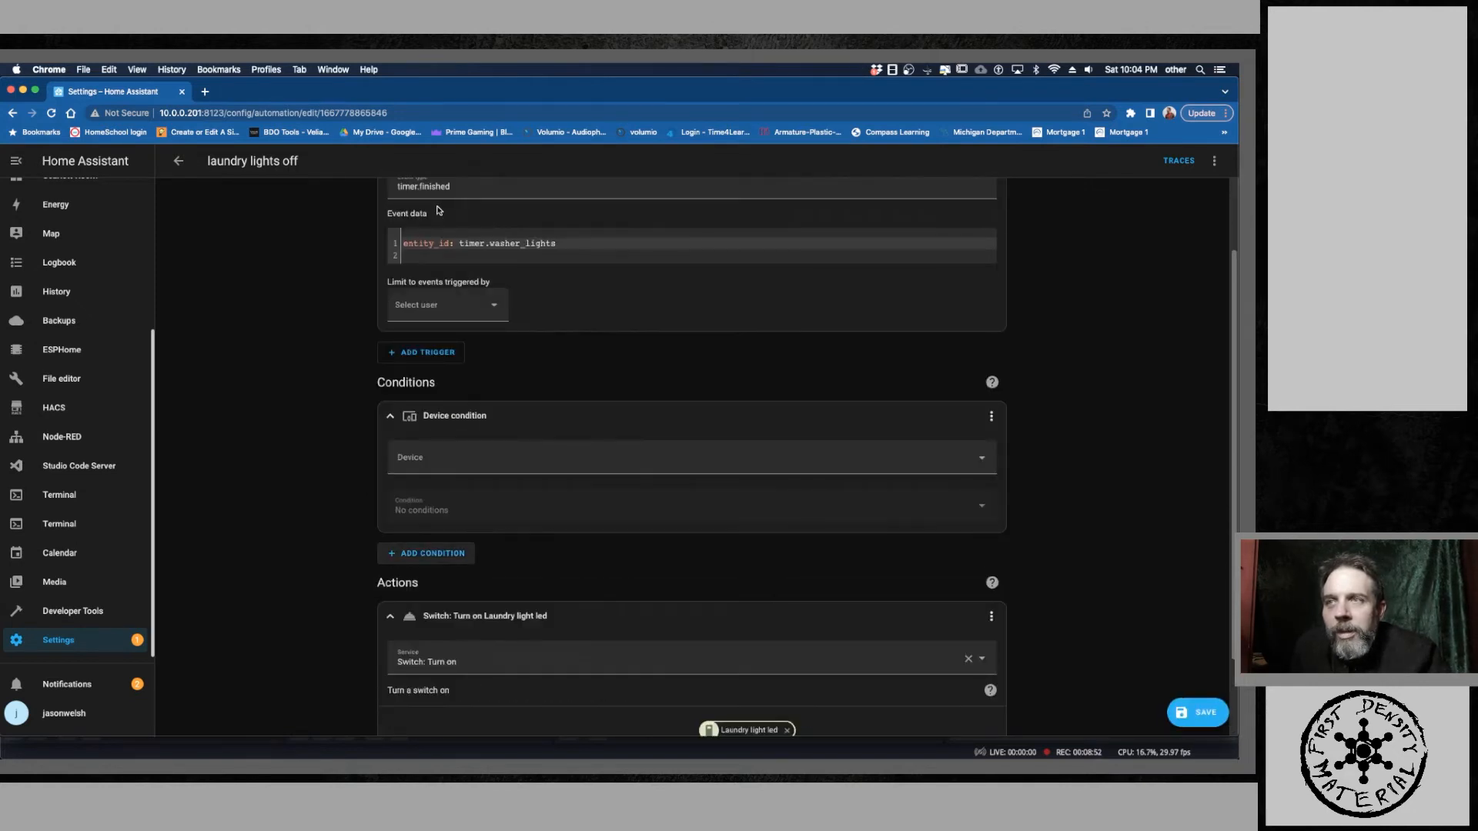
{"action": "left_click", "coordinate": [528, 460]}
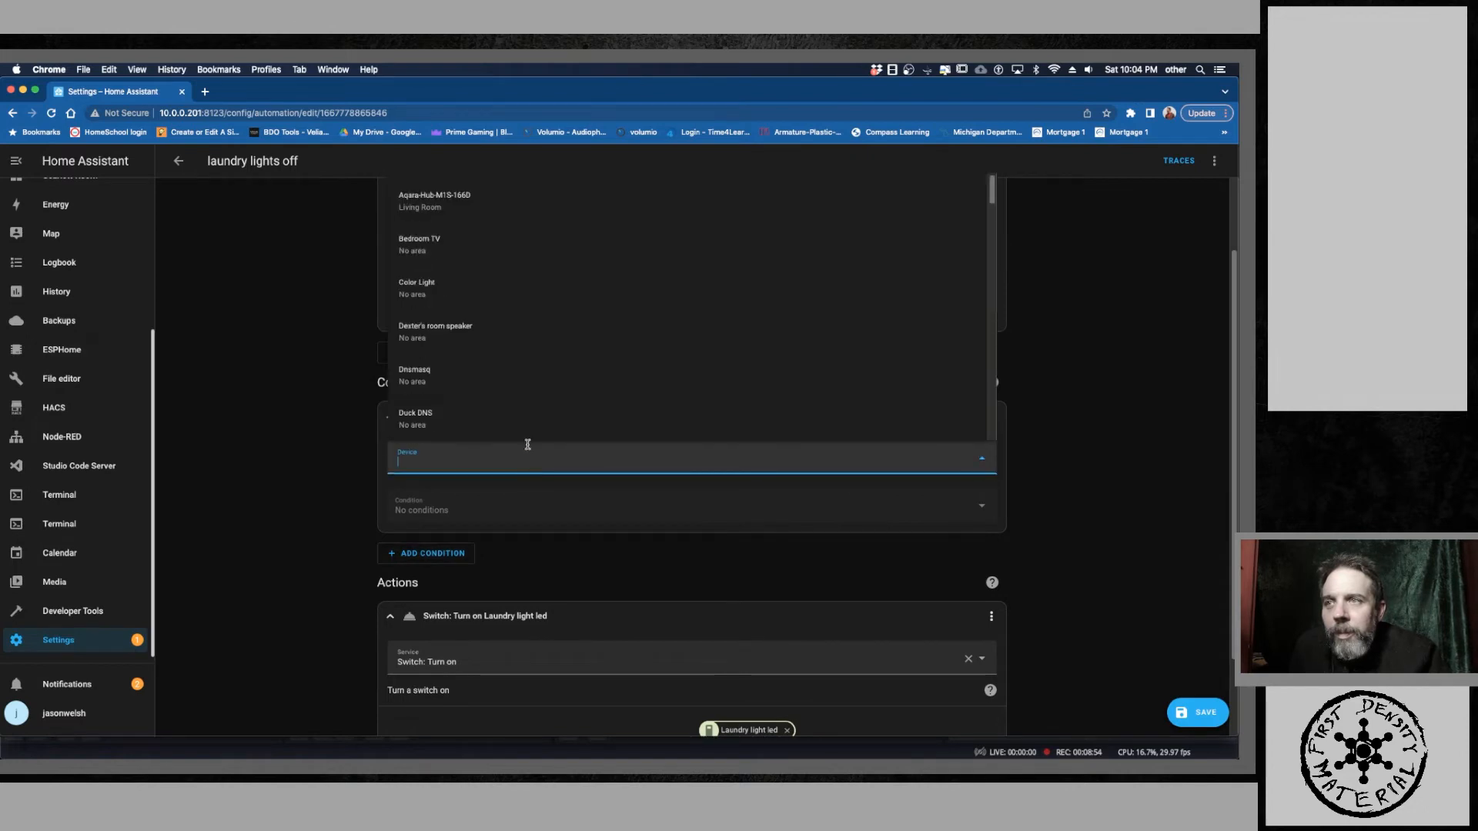
{"action": "scroll", "coordinate": [513, 401], "scroll_direction": "down", "scroll_amount": 6}
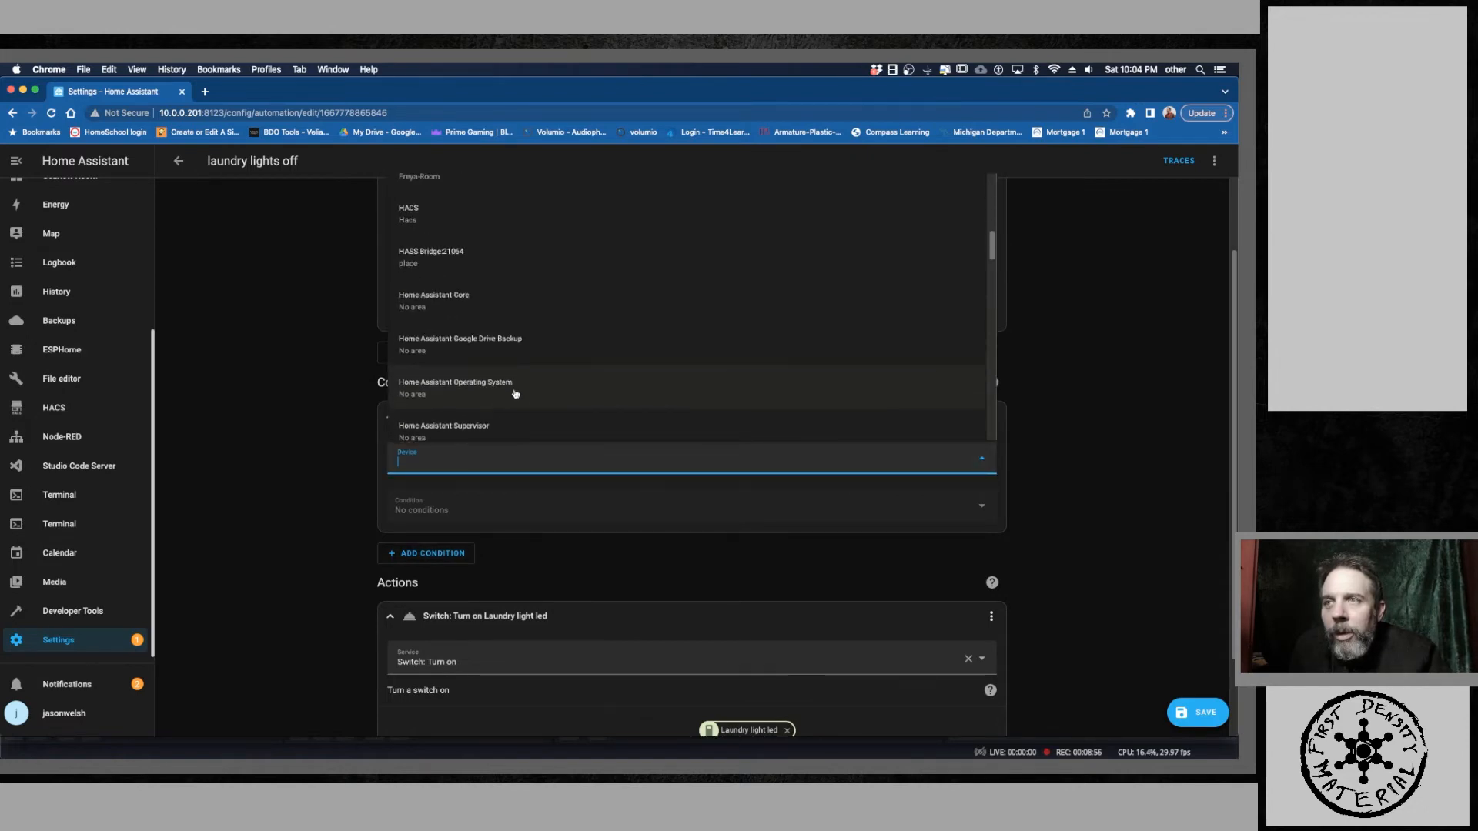
{"action": "scroll", "coordinate": [516, 393], "scroll_direction": "down", "scroll_amount": 6}
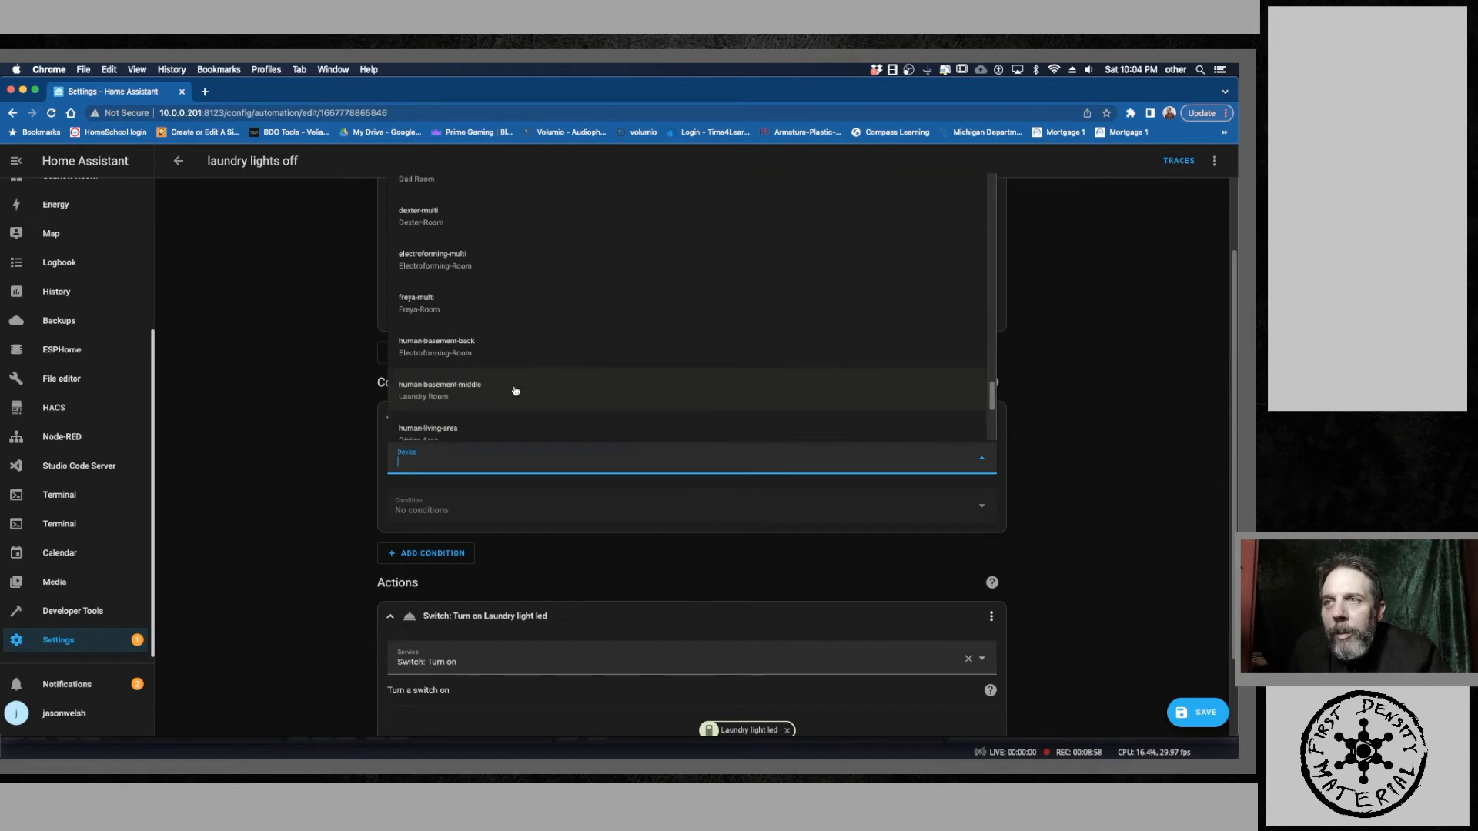
{"action": "left_click", "coordinate": [425, 393]}
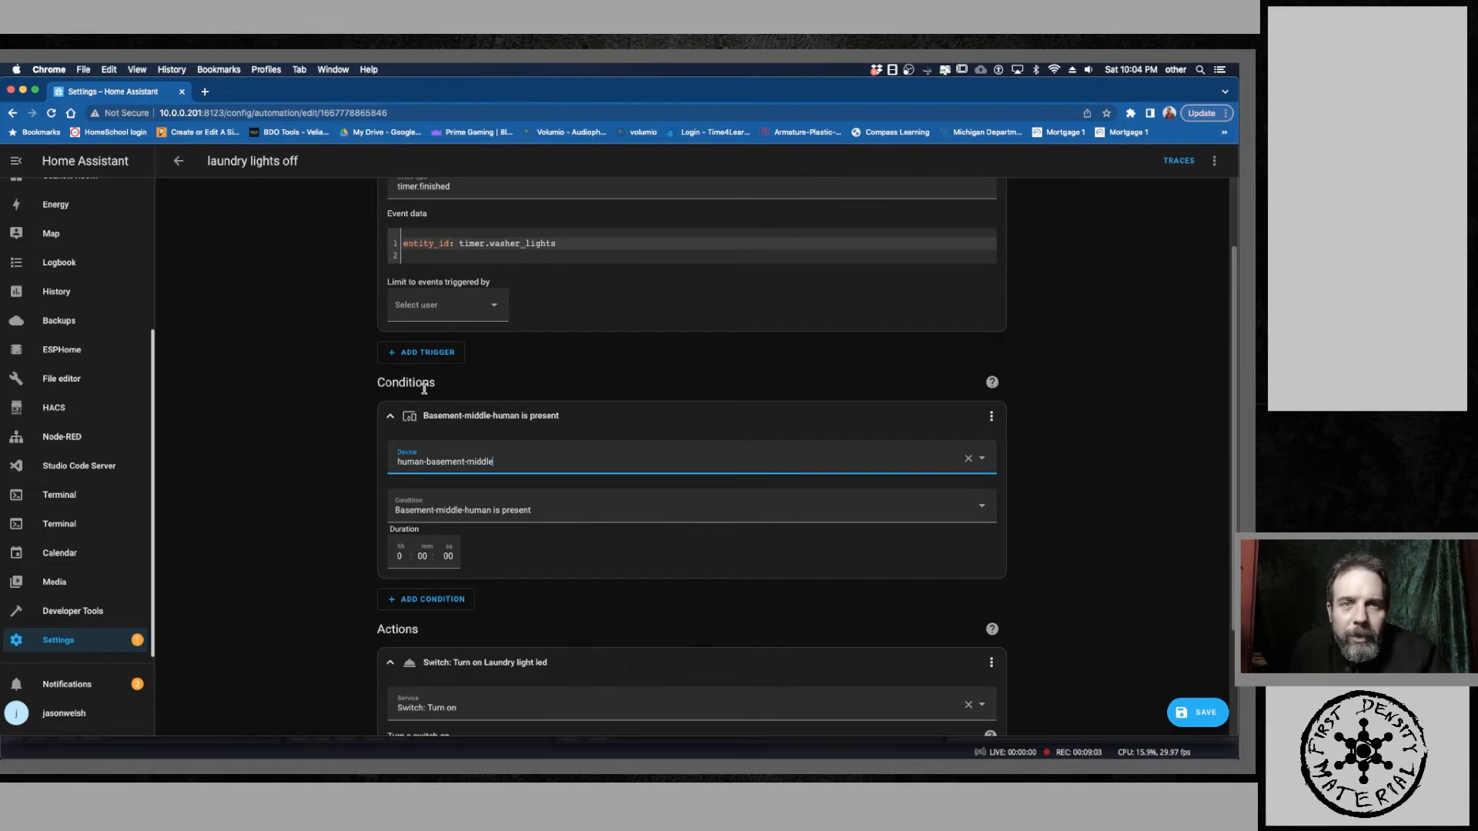
Step: Set the device condition to "Basement-middle-human is not present"
{"action": "left_click", "coordinate": [523, 511]}
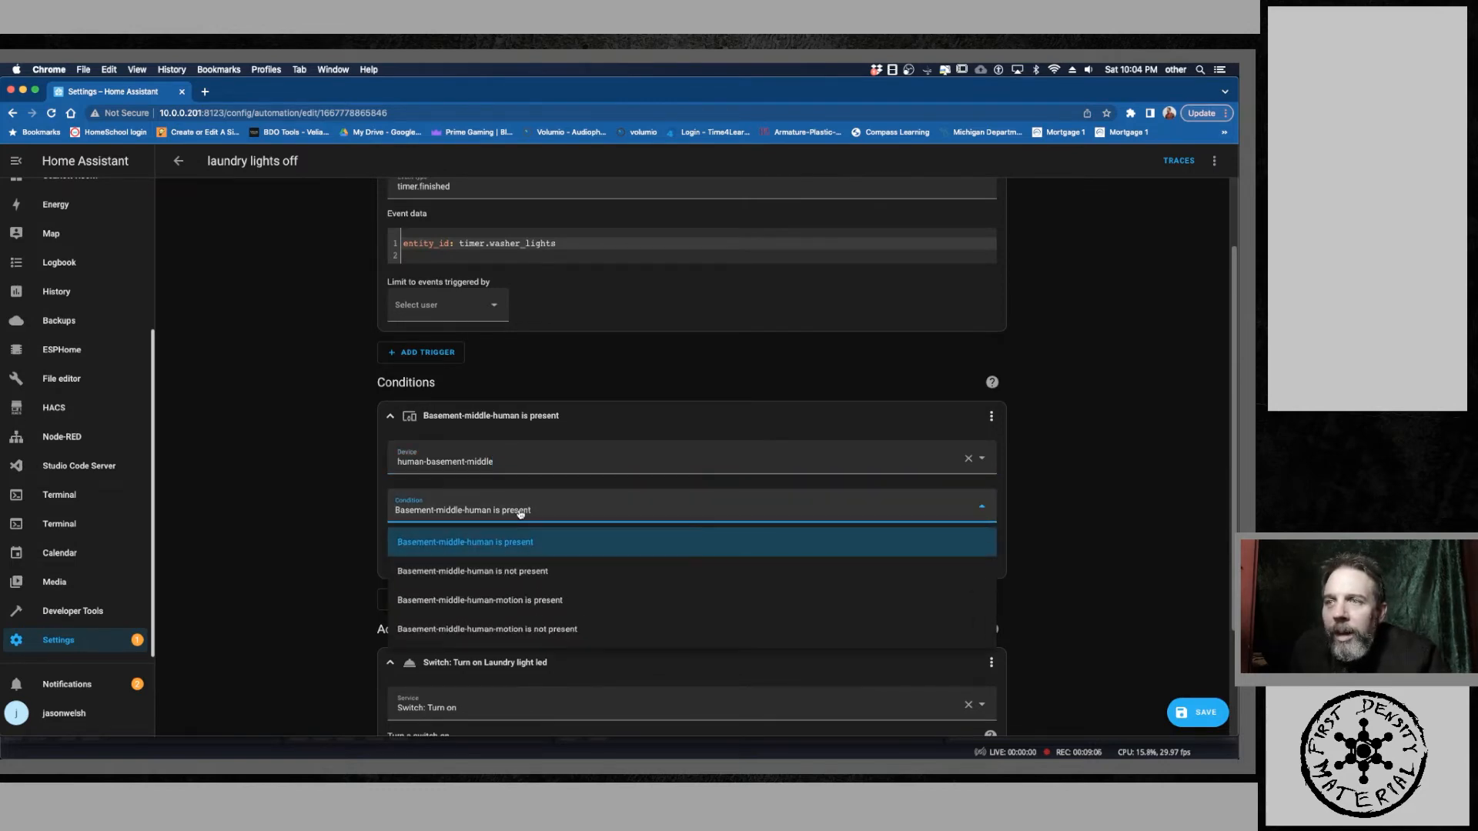
{"action": "left_click", "coordinate": [524, 574]}
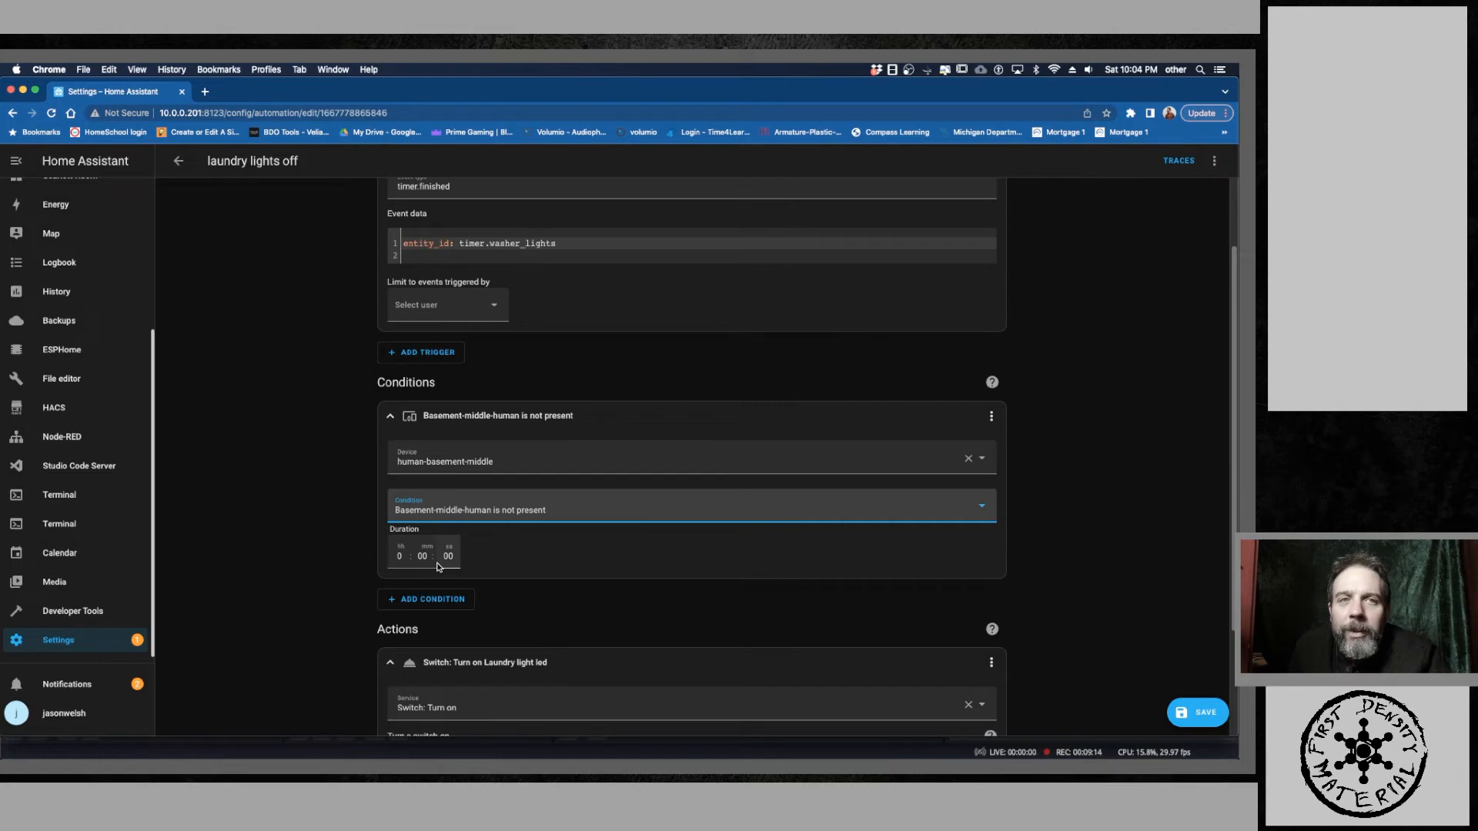
{"action": "left_click", "coordinate": [334, 538]}
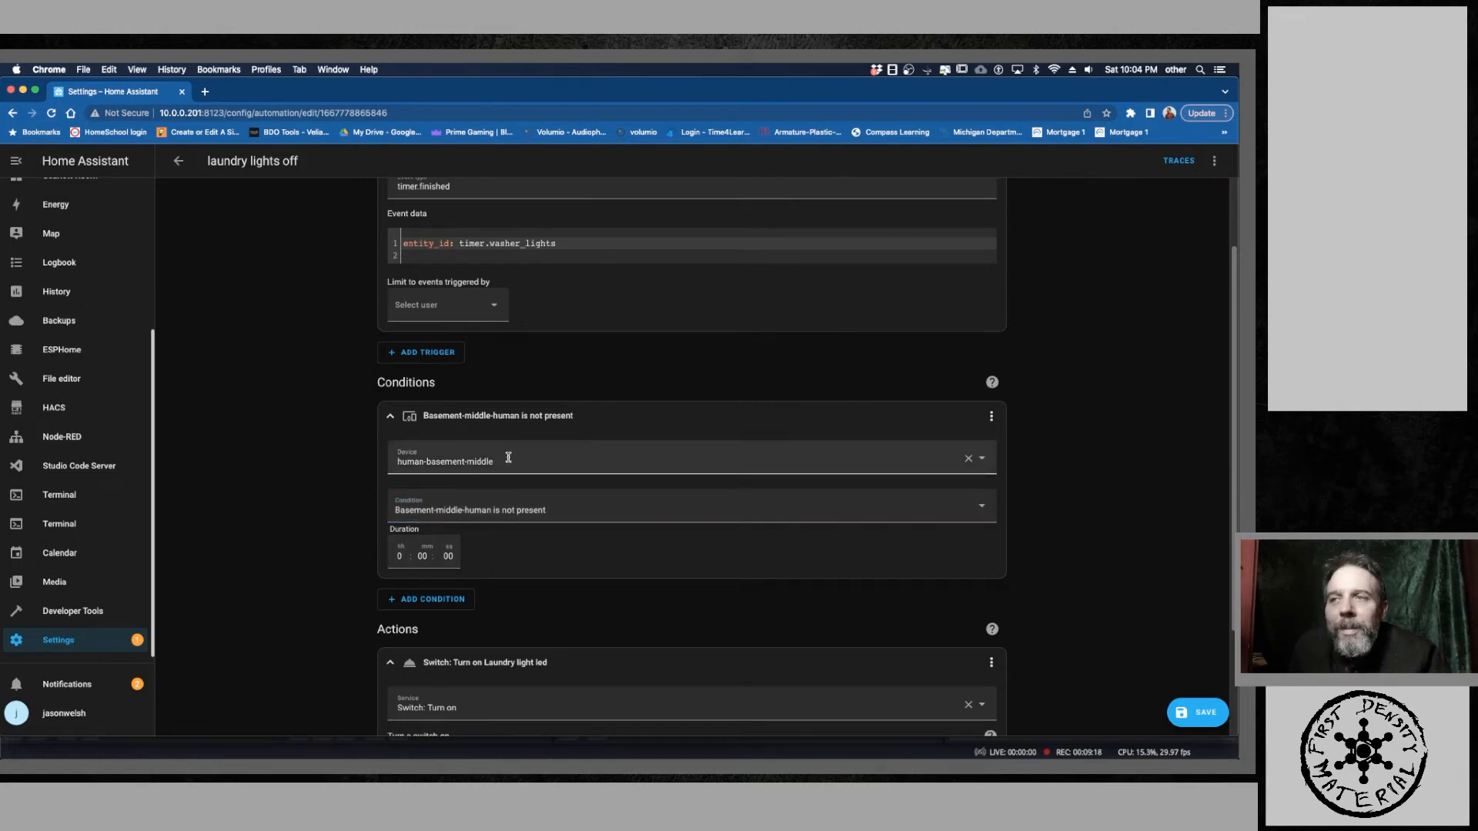
Step: Review the automation's timer trigger, presence condition and switch action, and save the automation
{"action": "scroll", "coordinate": [499, 472], "scroll_direction": "down", "scroll_amount": 2}
{"action": "scroll", "coordinate": [499, 472], "scroll_direction": "down", "scroll_amount": 2}
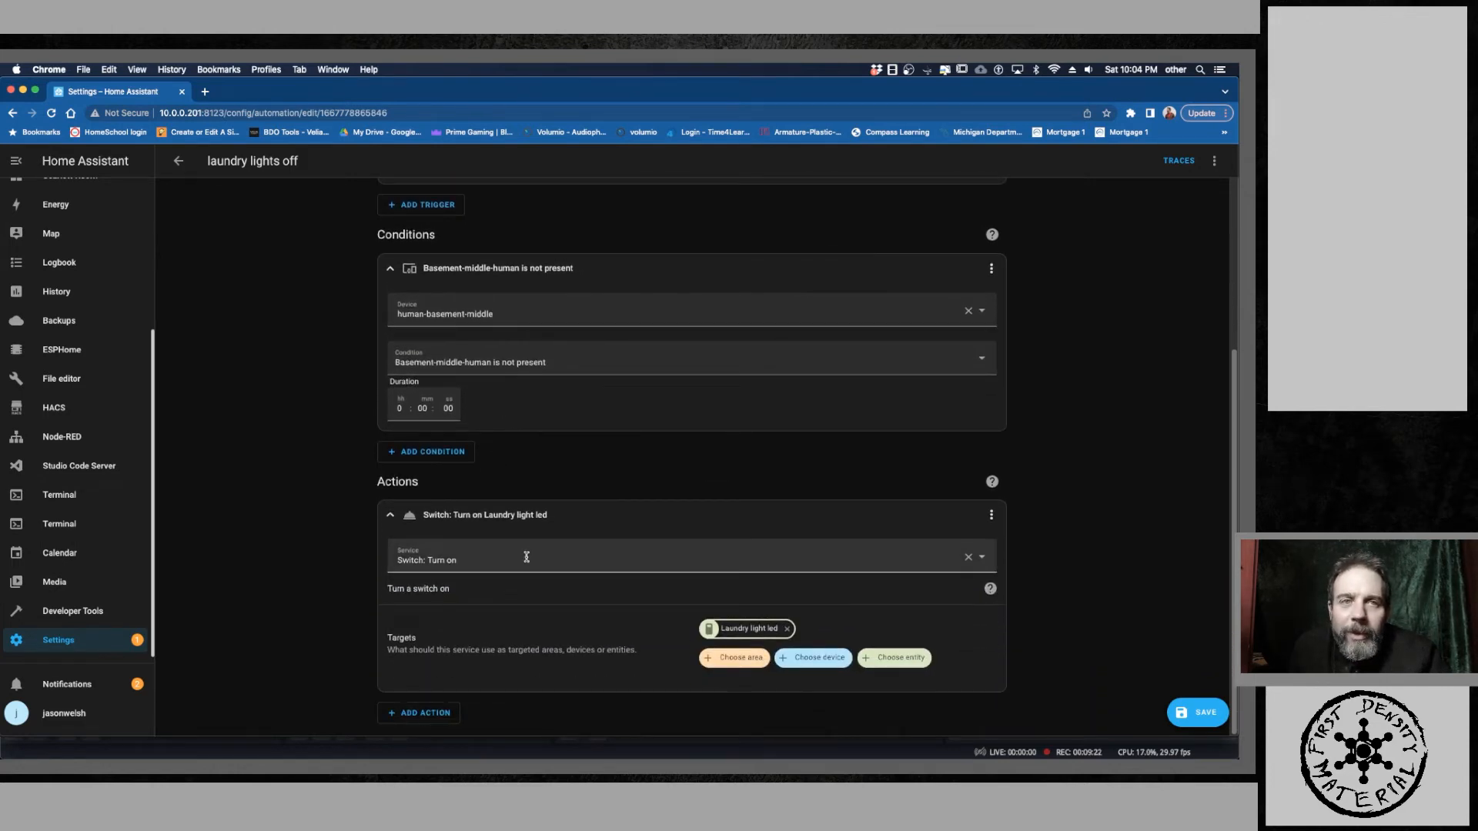
{"action": "scroll", "coordinate": [524, 553], "scroll_direction": "up", "scroll_amount": 6}
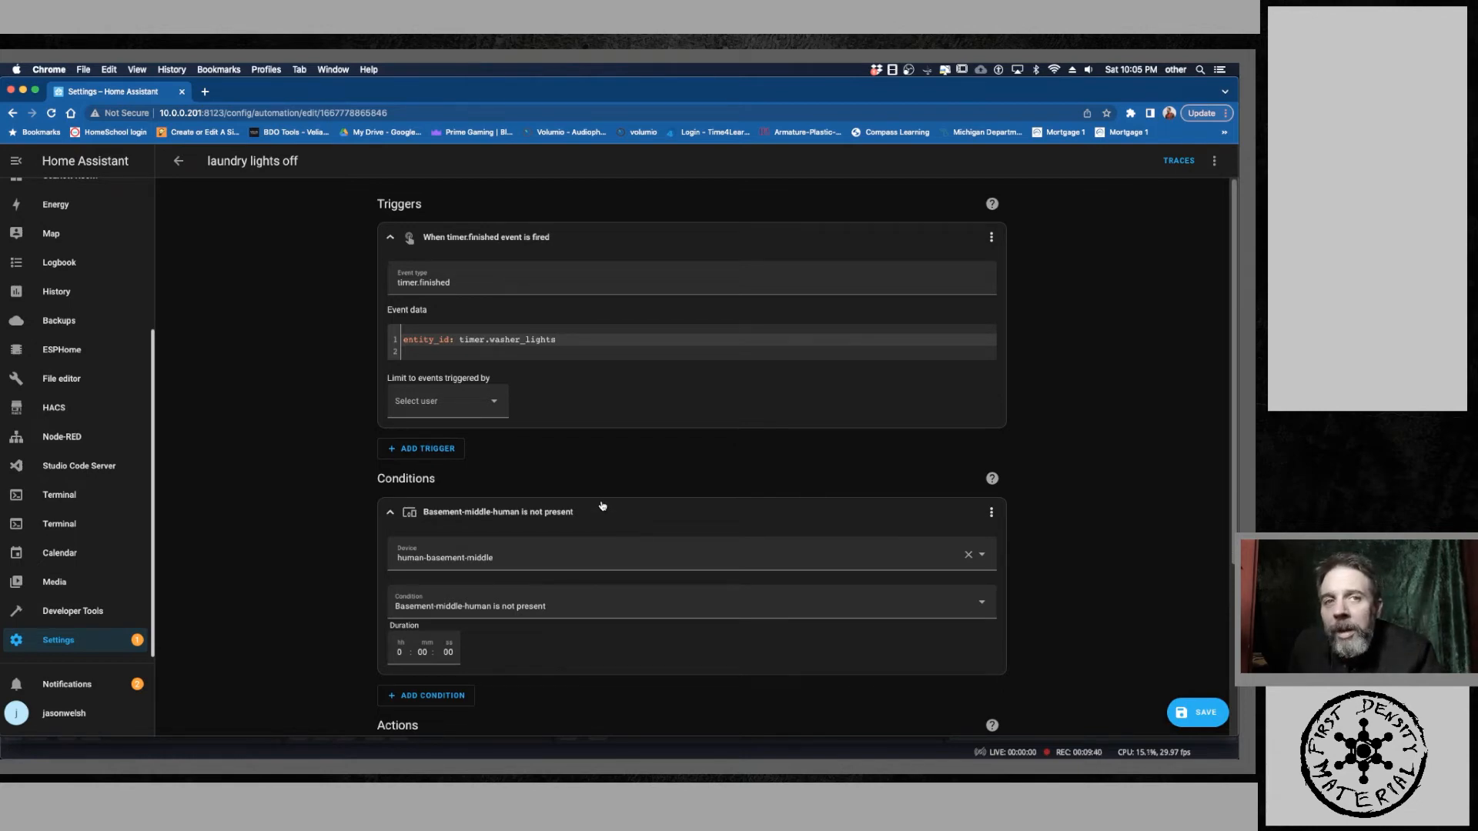
{"action": "scroll", "coordinate": [602, 506], "scroll_direction": "down", "scroll_amount": 5}
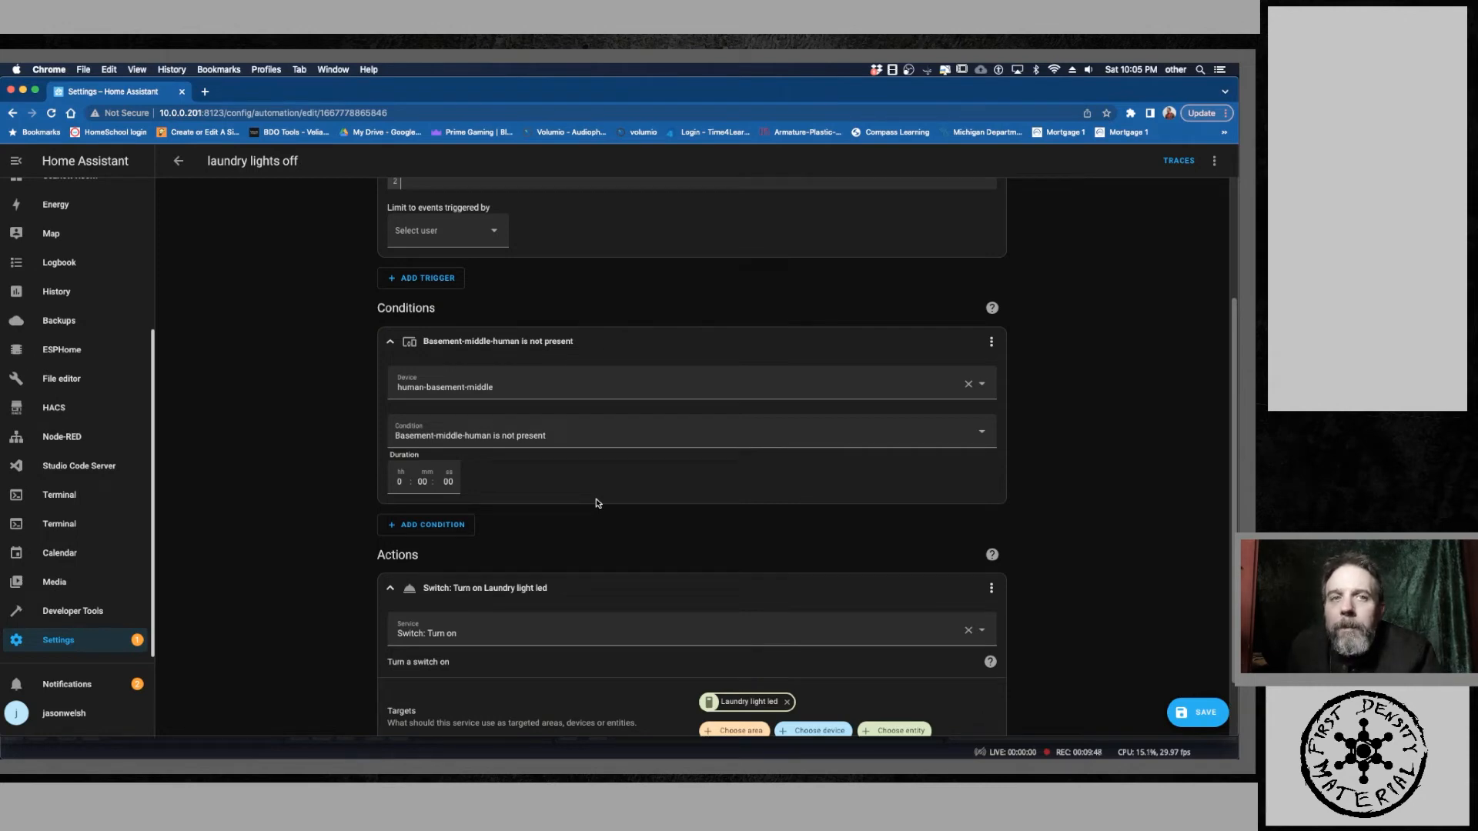
{"action": "scroll", "coordinate": [598, 504], "scroll_direction": "up", "scroll_amount": 3}
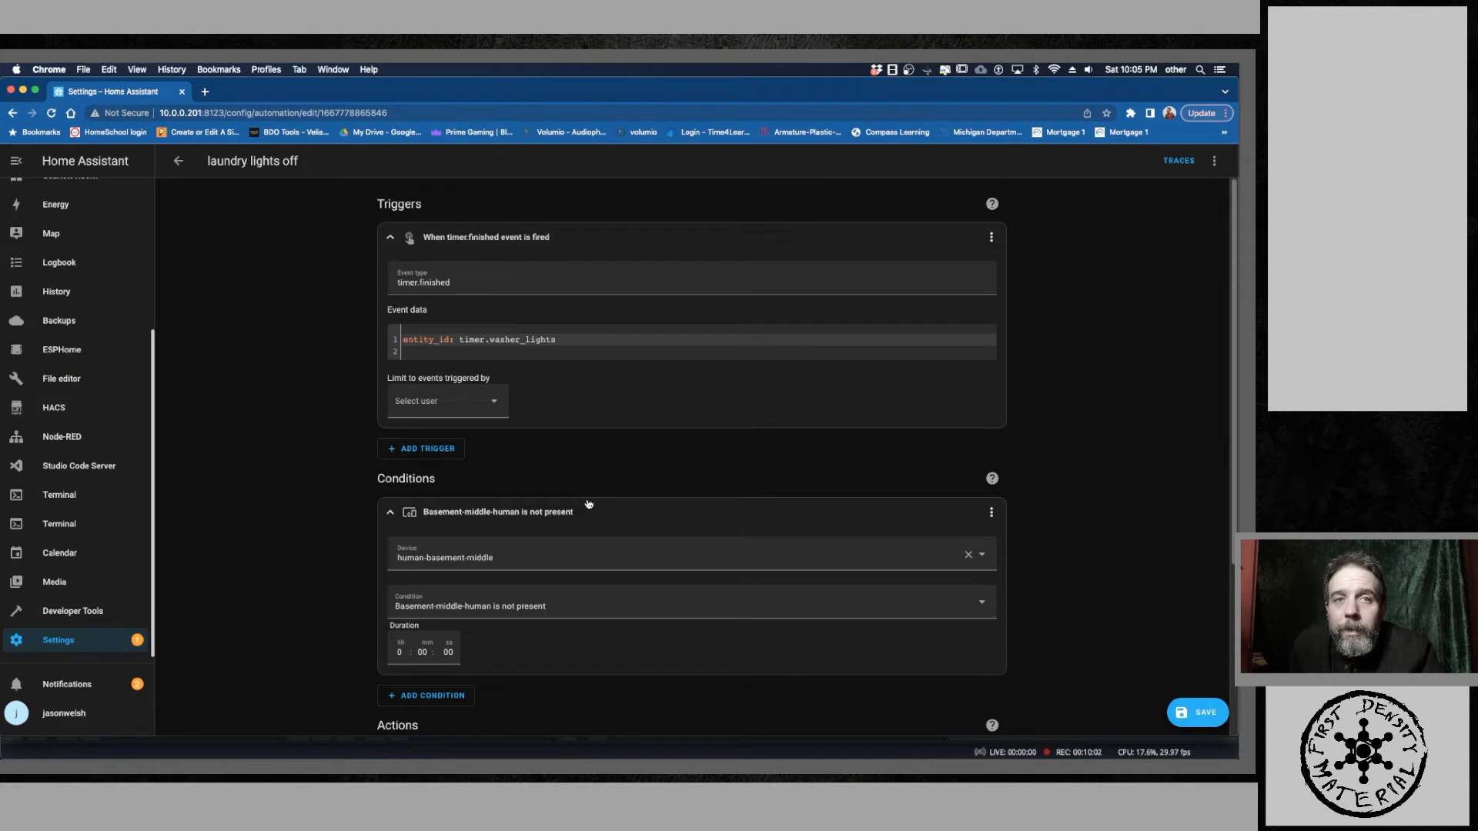
{"action": "scroll", "coordinate": [589, 505], "scroll_direction": "down", "scroll_amount": 5}
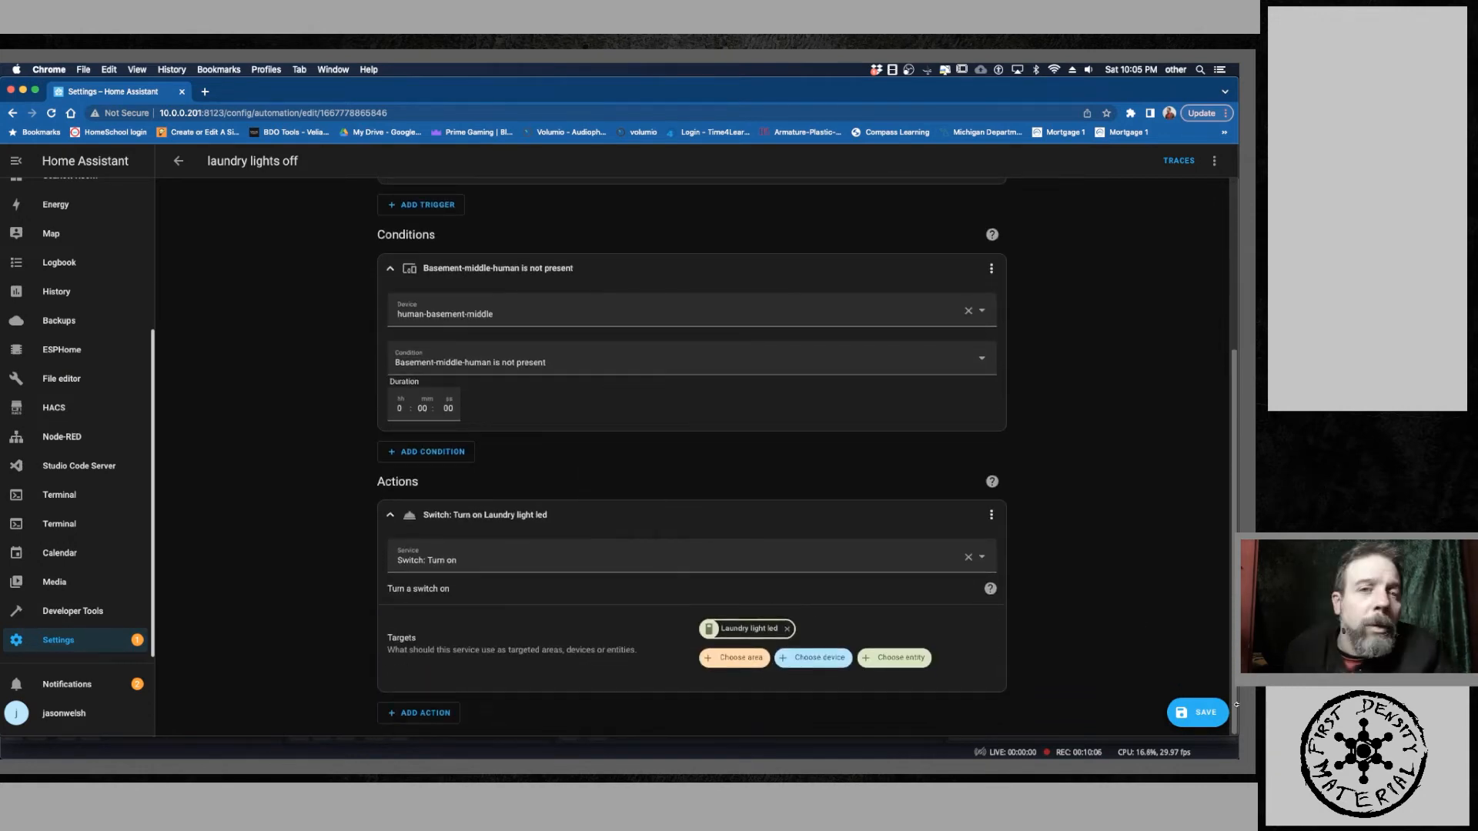
{"action": "left_click", "coordinate": [1211, 703]}
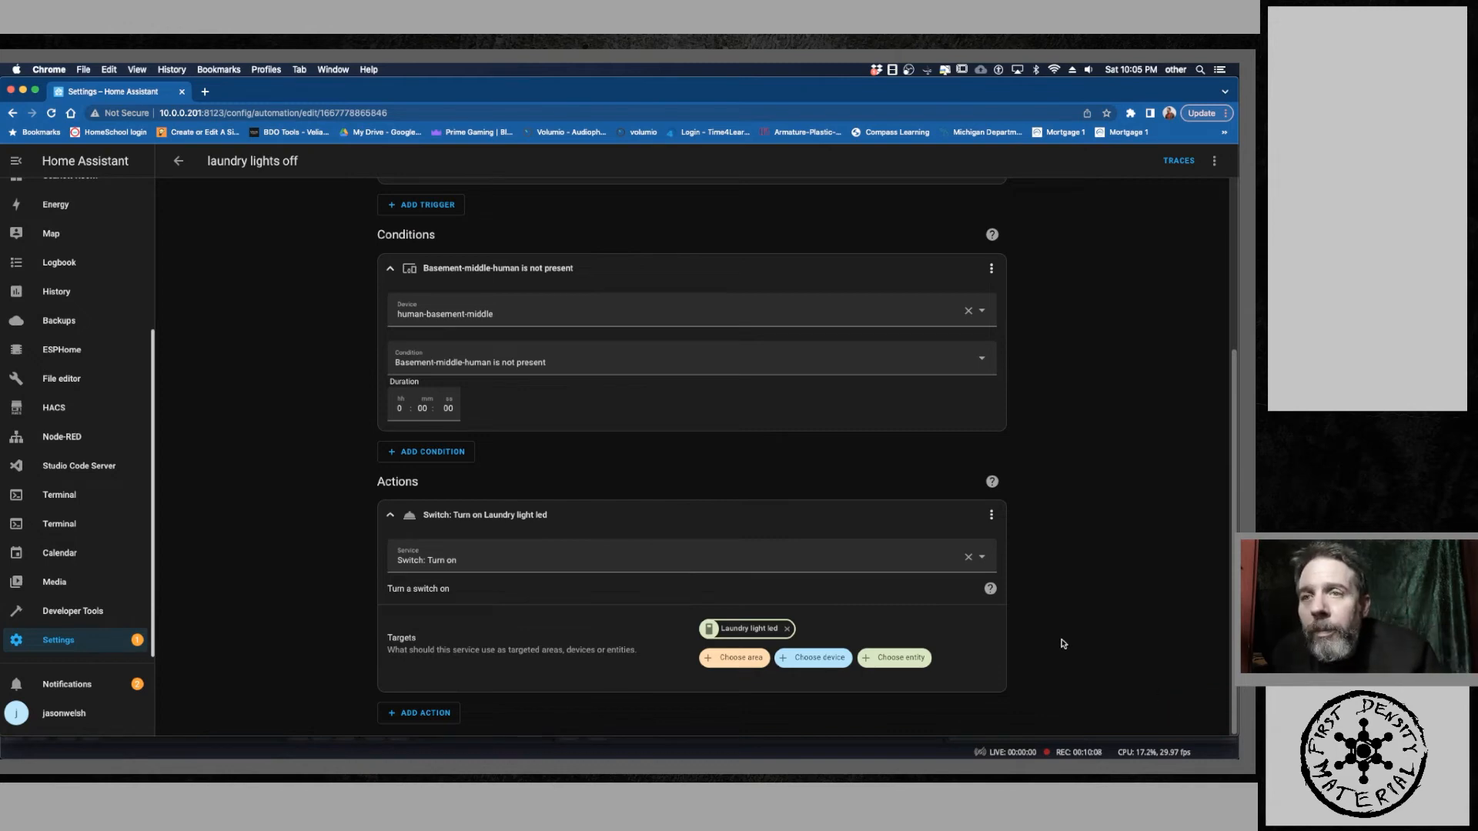
Step: Leave the laundry lights off automation and open the Launrdy-Room dashboard
{"action": "left_click", "coordinate": [178, 161]}
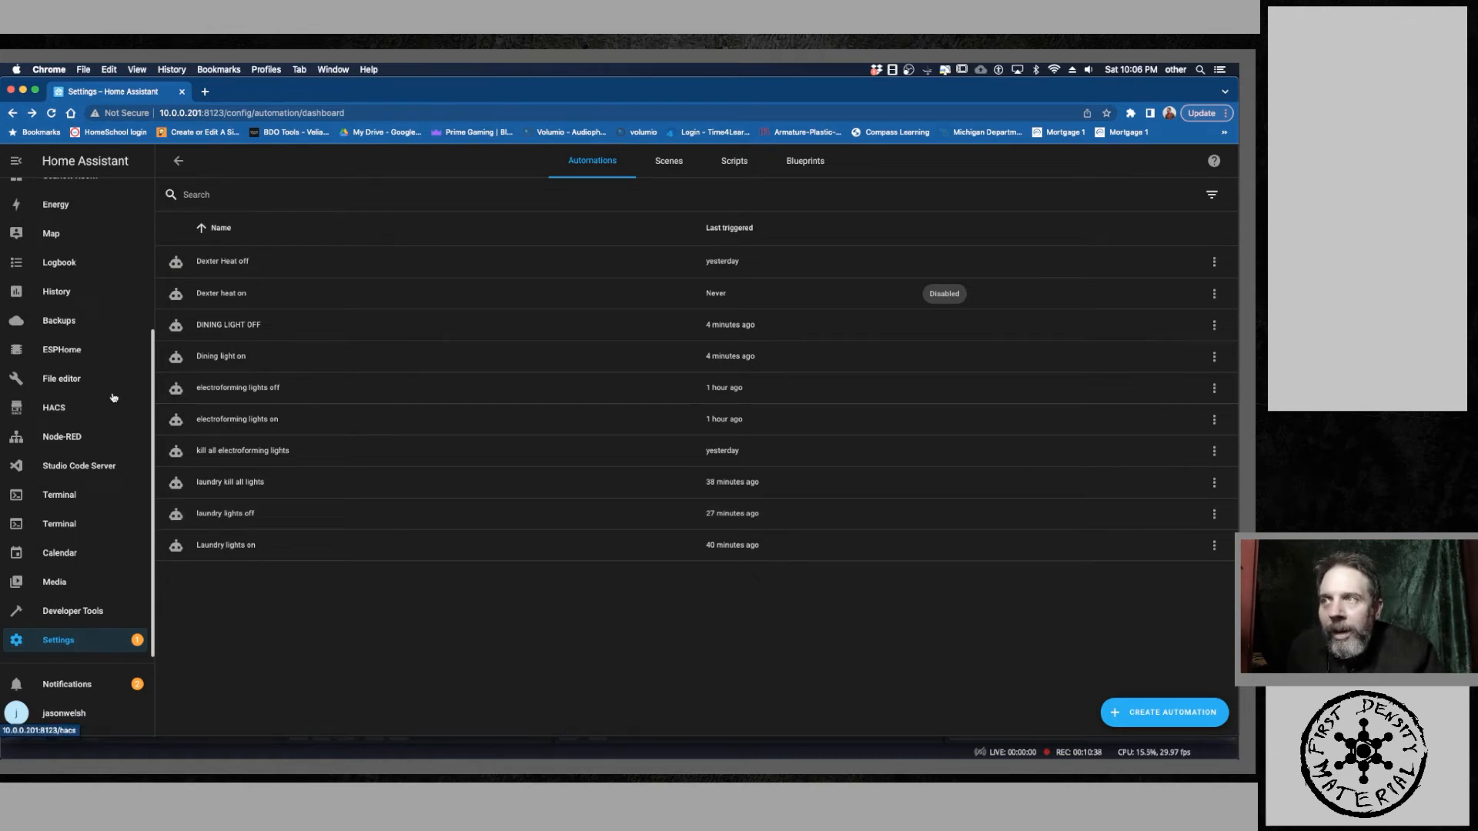
{"action": "scroll", "coordinate": [138, 433], "scroll_direction": "up", "scroll_amount": 5}
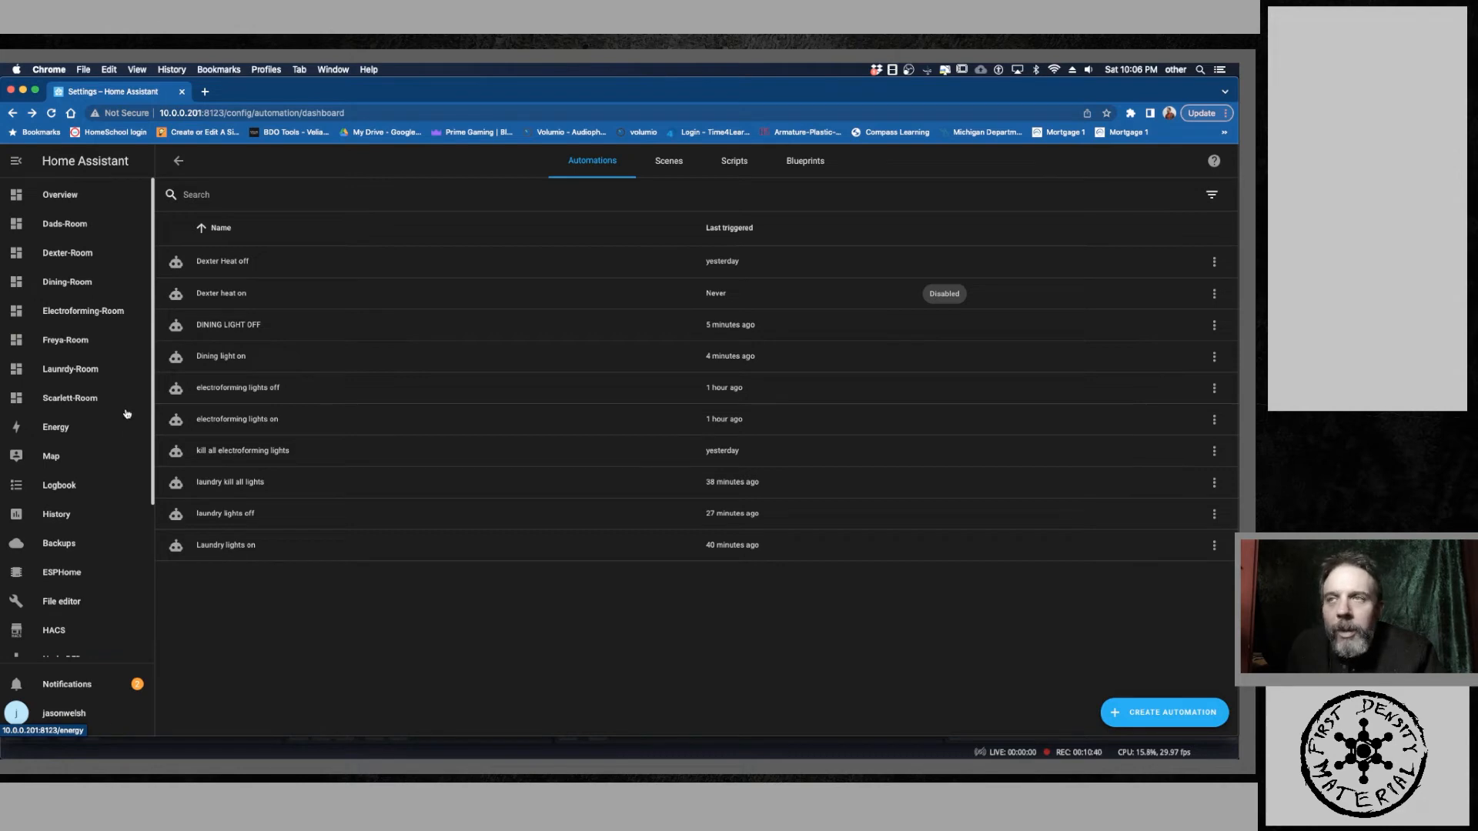
{"action": "left_click", "coordinate": [74, 371]}
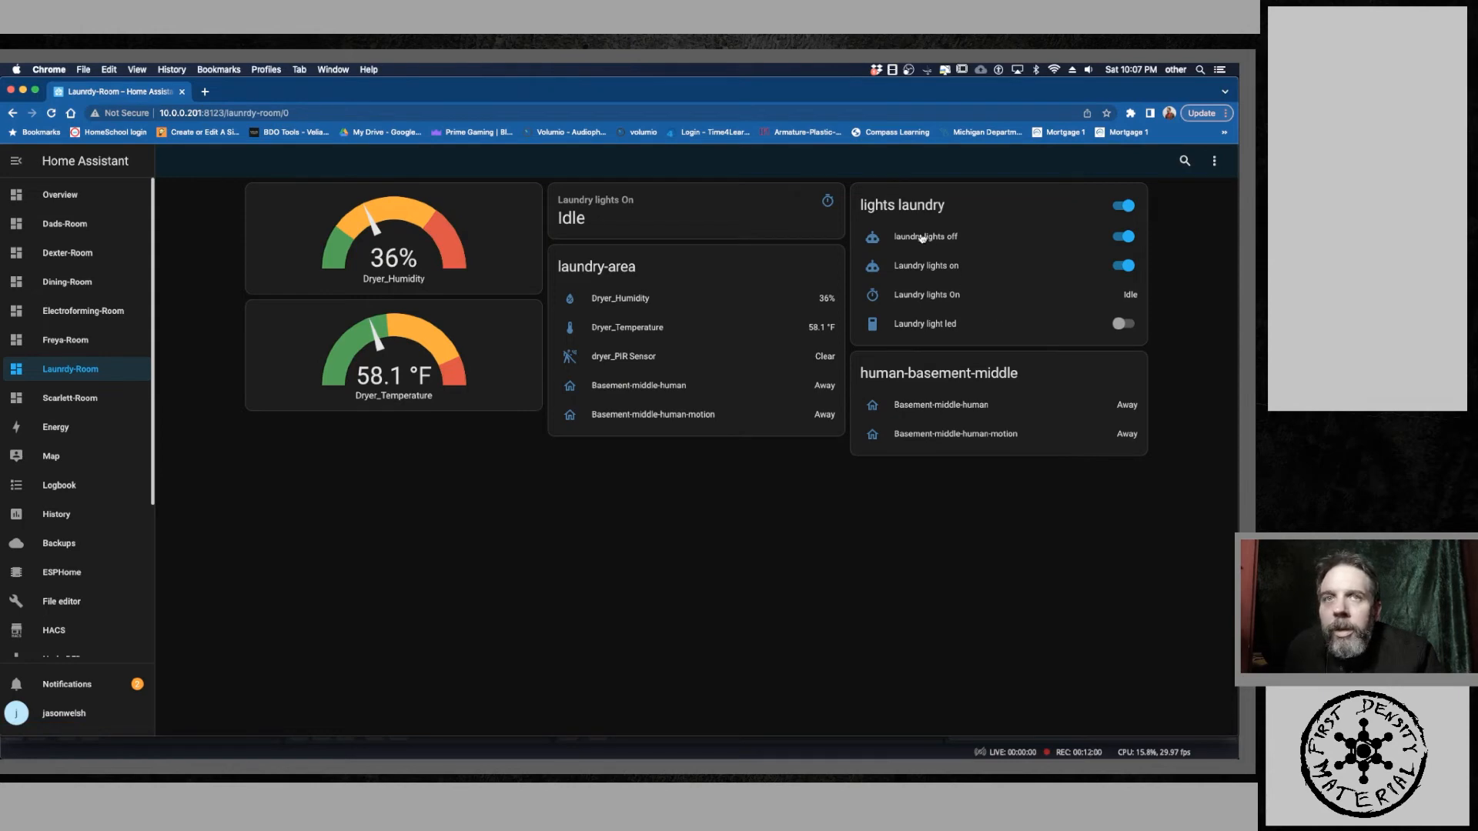
Step: Start a new Entities card on the Launrdy-Room dashboard and remove its Fathership Precipitation and Fathership RealFeel temperature entities
{"action": "left_click", "coordinate": [1214, 160]}
{"action": "left_click", "coordinate": [1177, 201]}
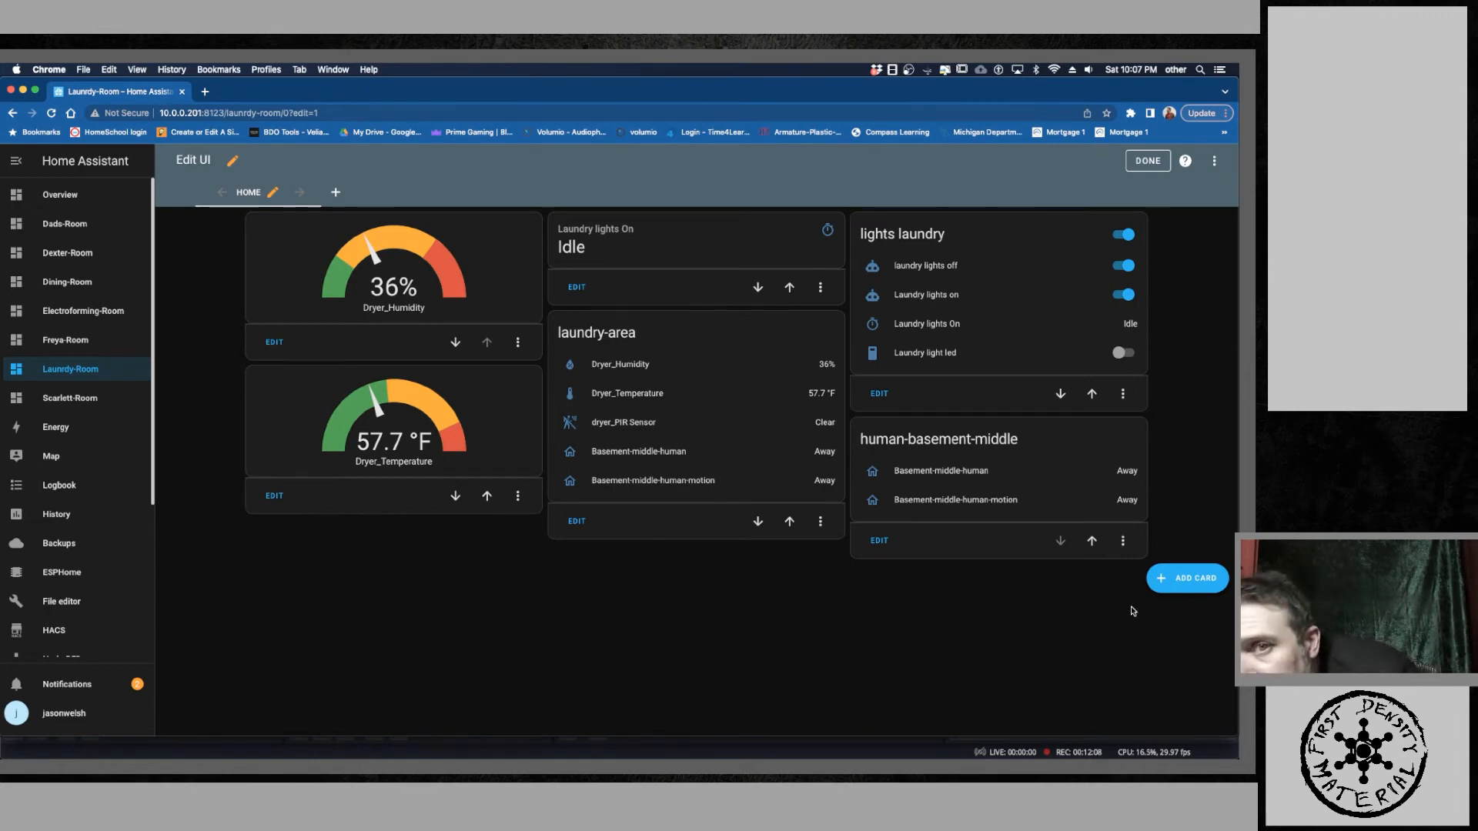
{"action": "left_click", "coordinate": [1194, 579]}
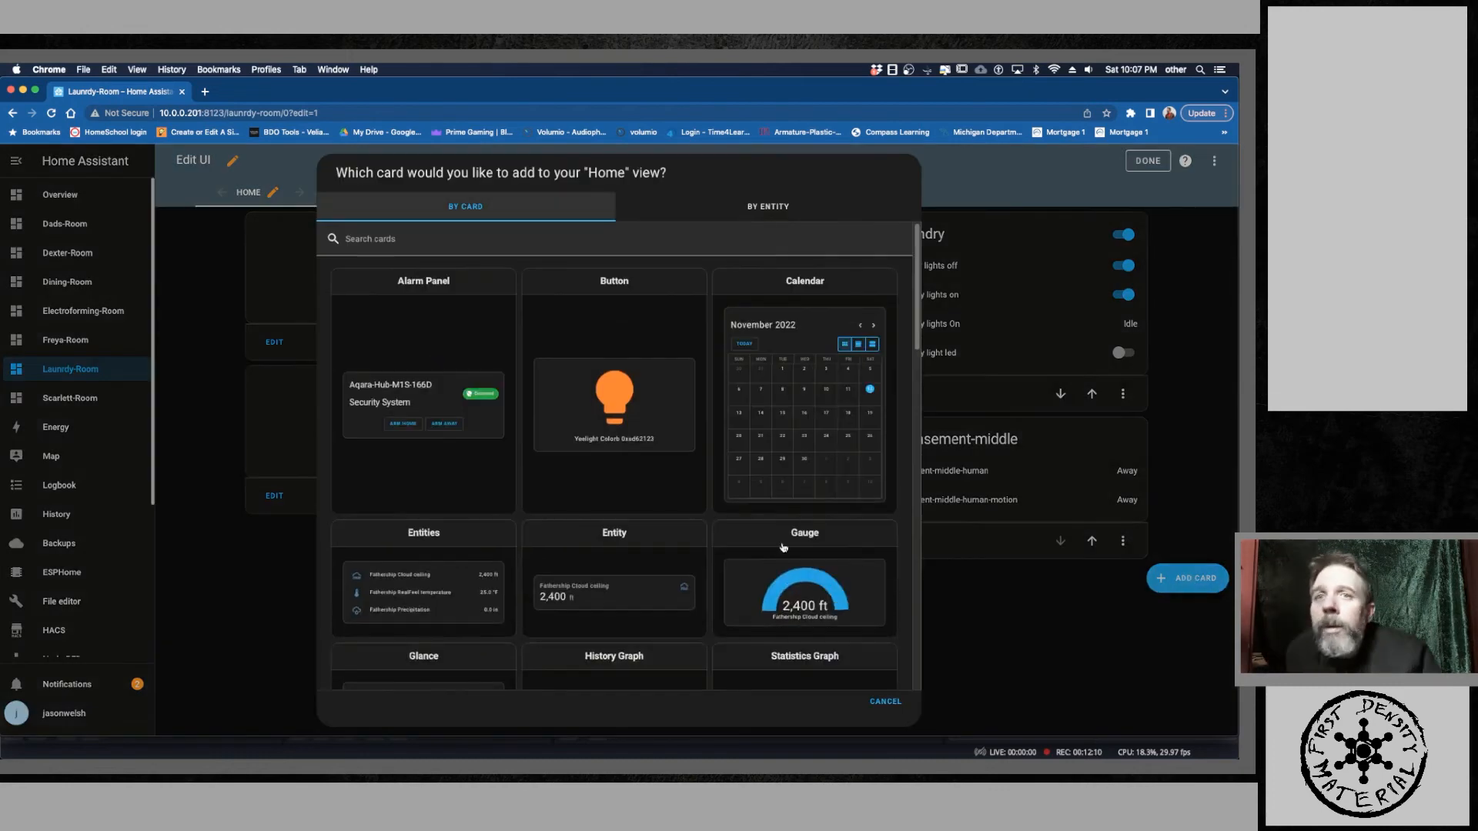
{"action": "scroll", "coordinate": [430, 511], "scroll_direction": "down", "scroll_amount": 3}
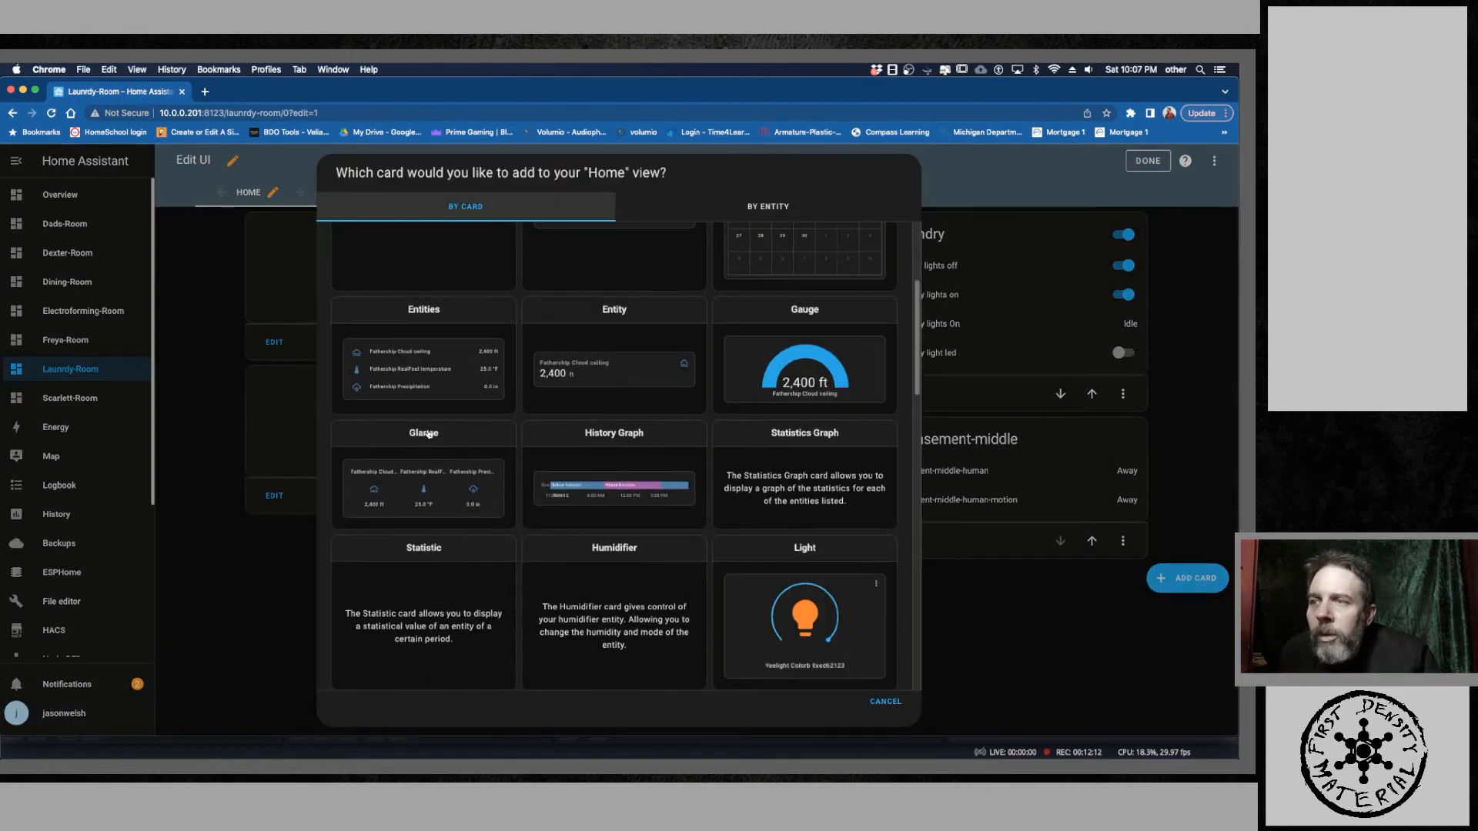
{"action": "left_click", "coordinate": [430, 379]}
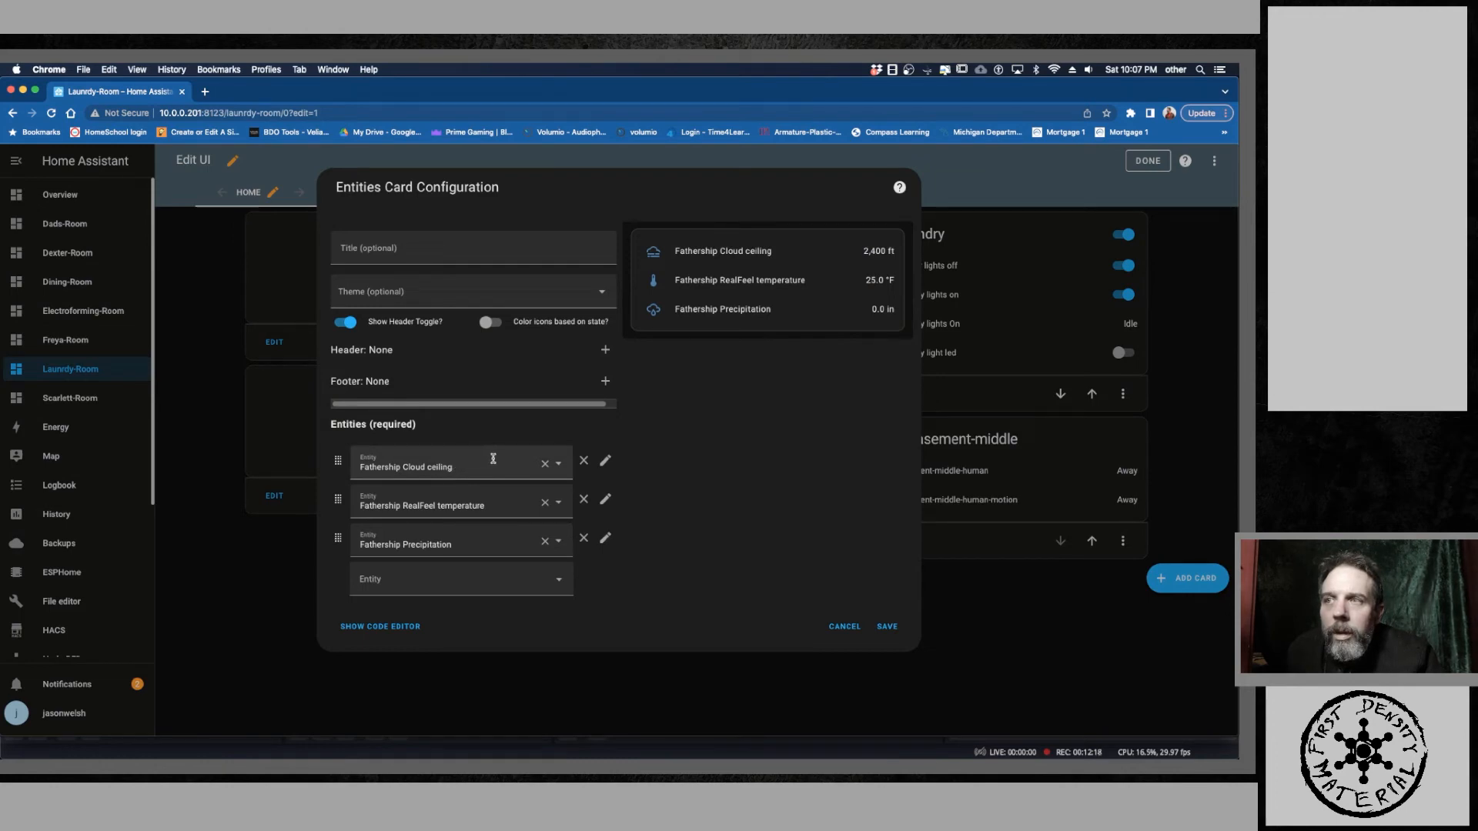
{"action": "left_click", "coordinate": [584, 538]}
{"action": "left_click", "coordinate": [584, 499]}
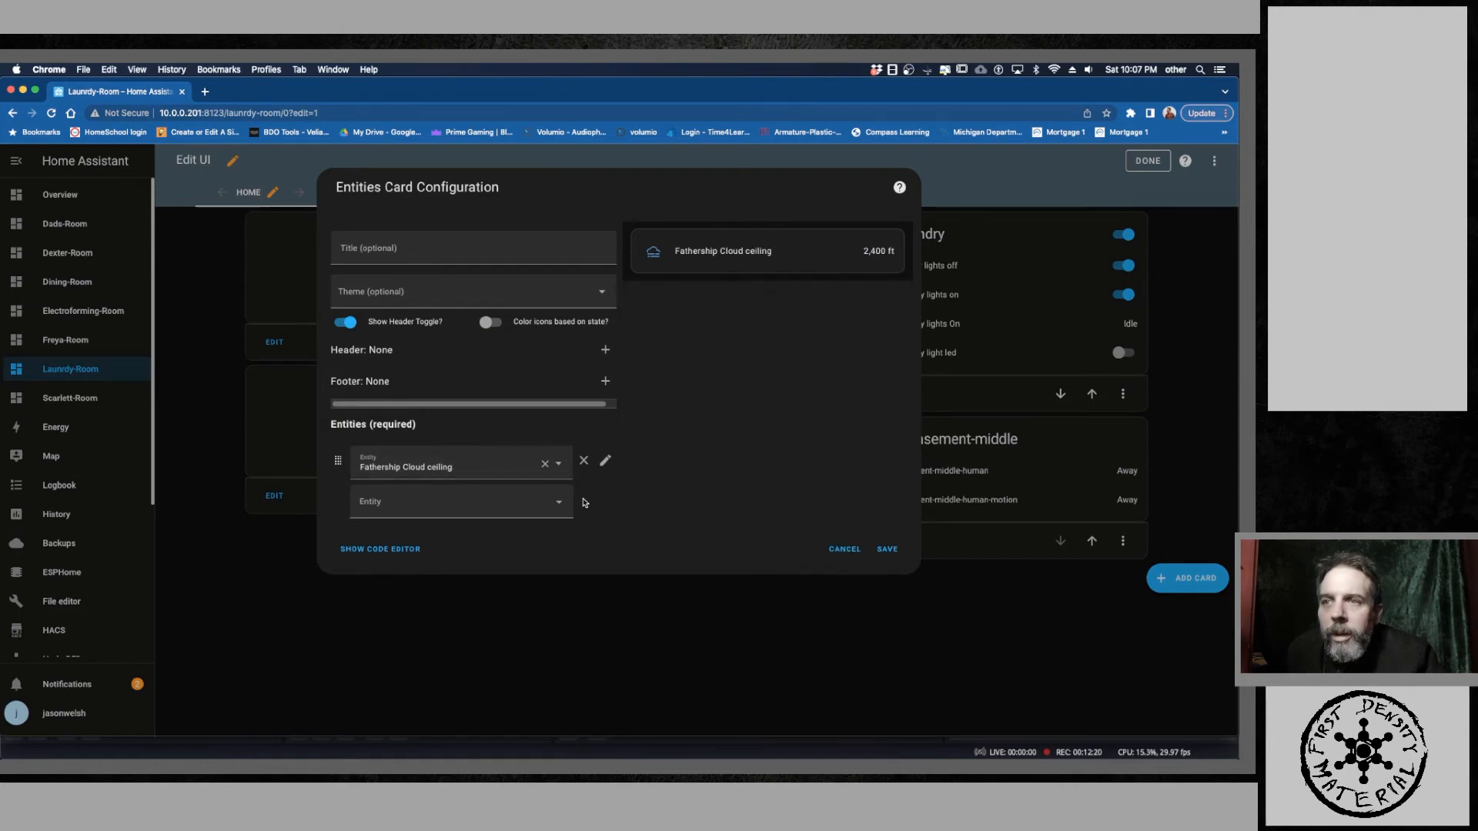
Step: Open a second Home Assistant session at 10.0.0.201:8123 in a new browser tab, alongside the card configuration
{"action": "left_click", "coordinate": [205, 92]}
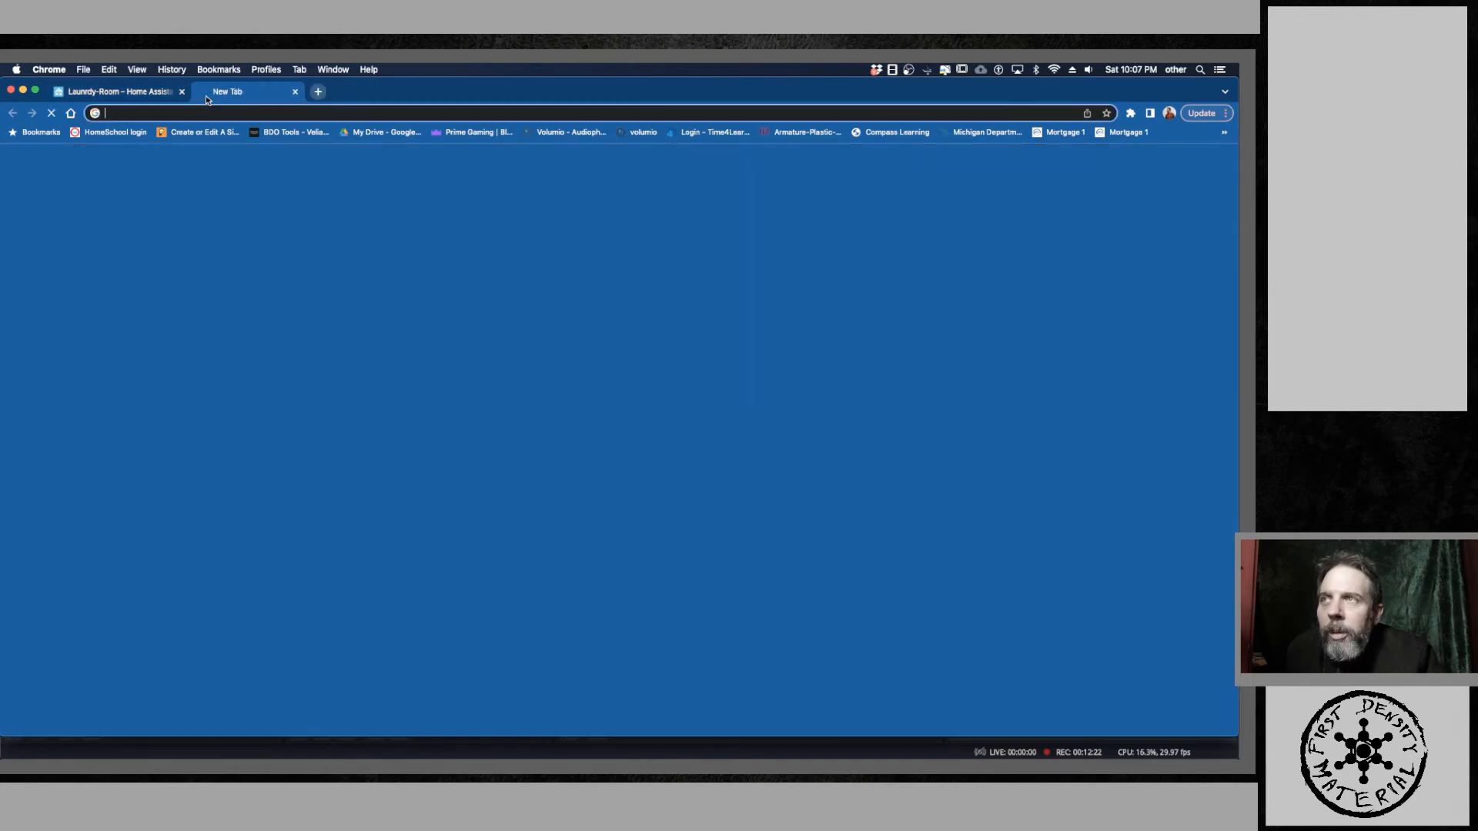
{"action": "left_click", "coordinate": [199, 113]}
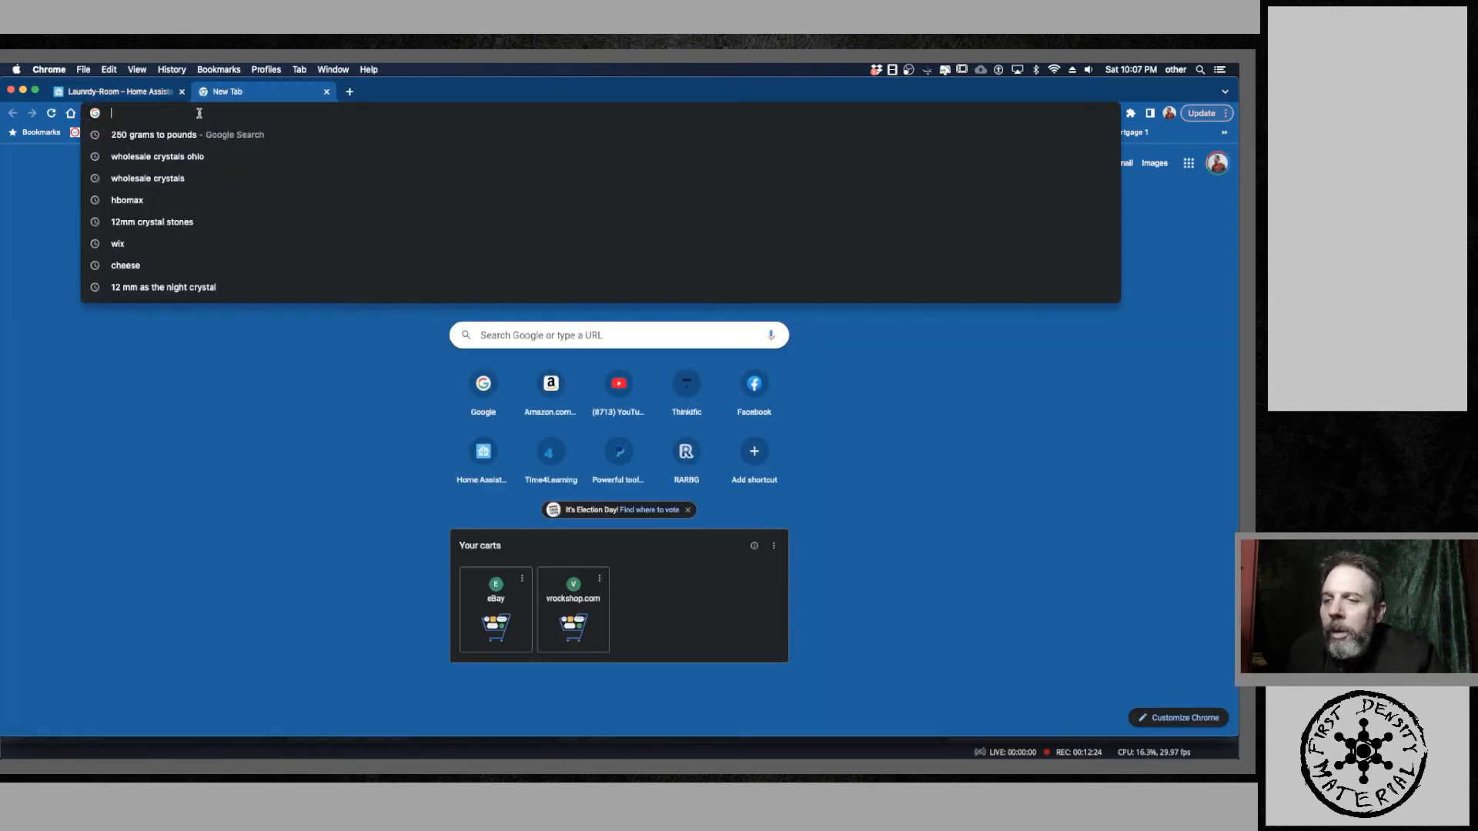
{"action": "type", "text": "10.0.0.201:8123"}
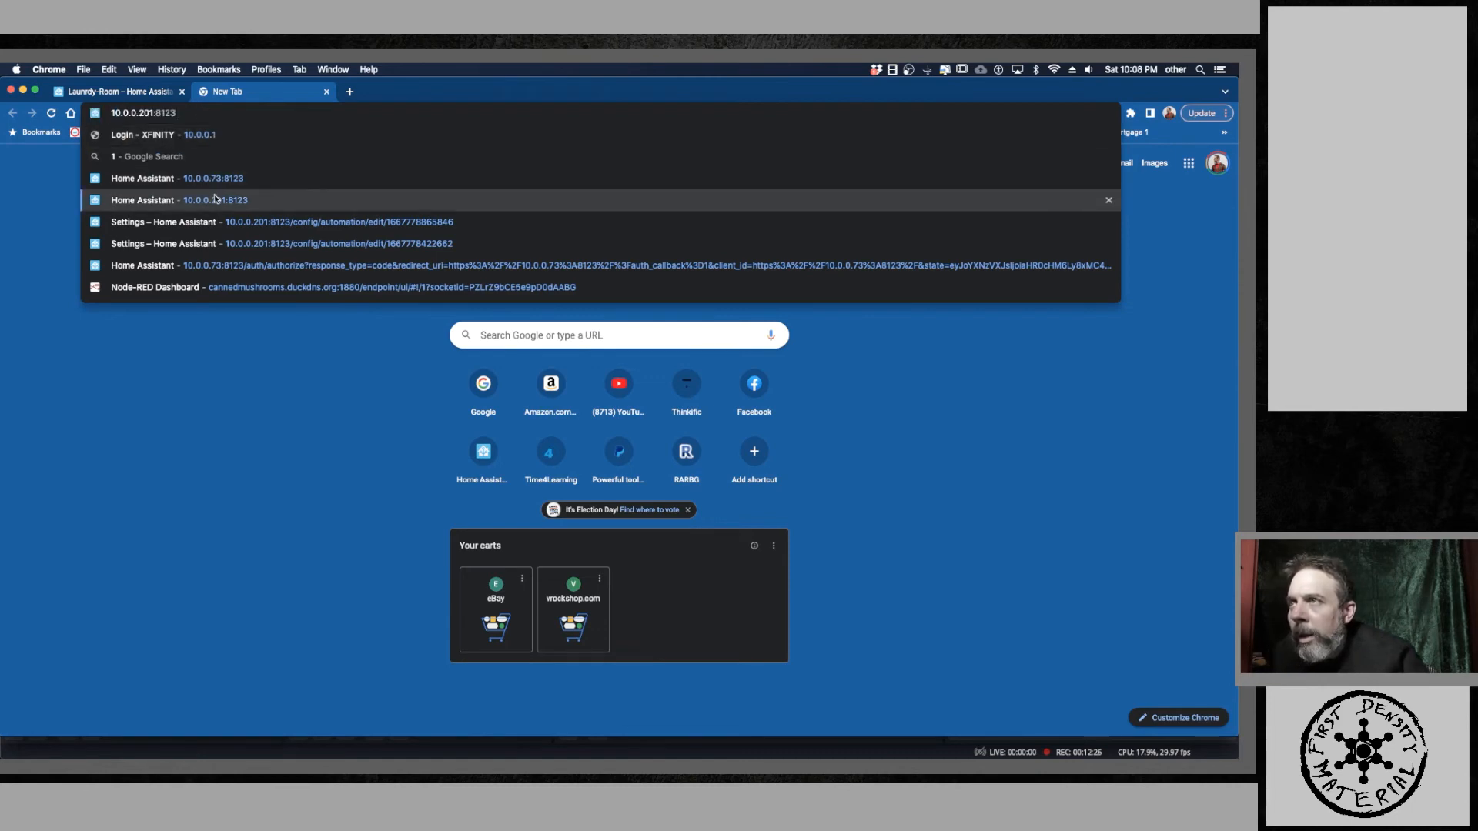
{"action": "left_click", "coordinate": [215, 200]}
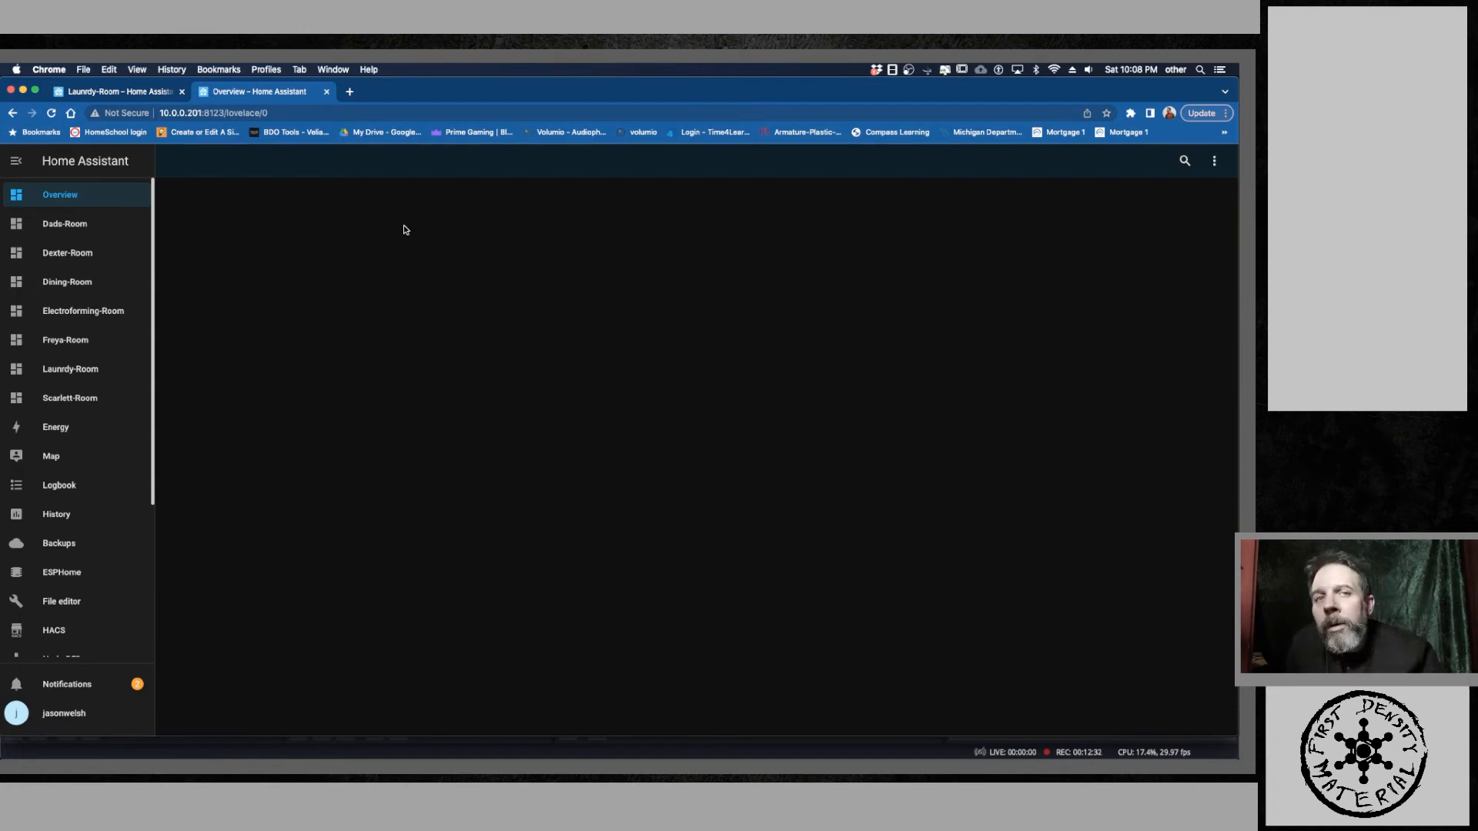
{"action": "left_click", "coordinate": [120, 93]}
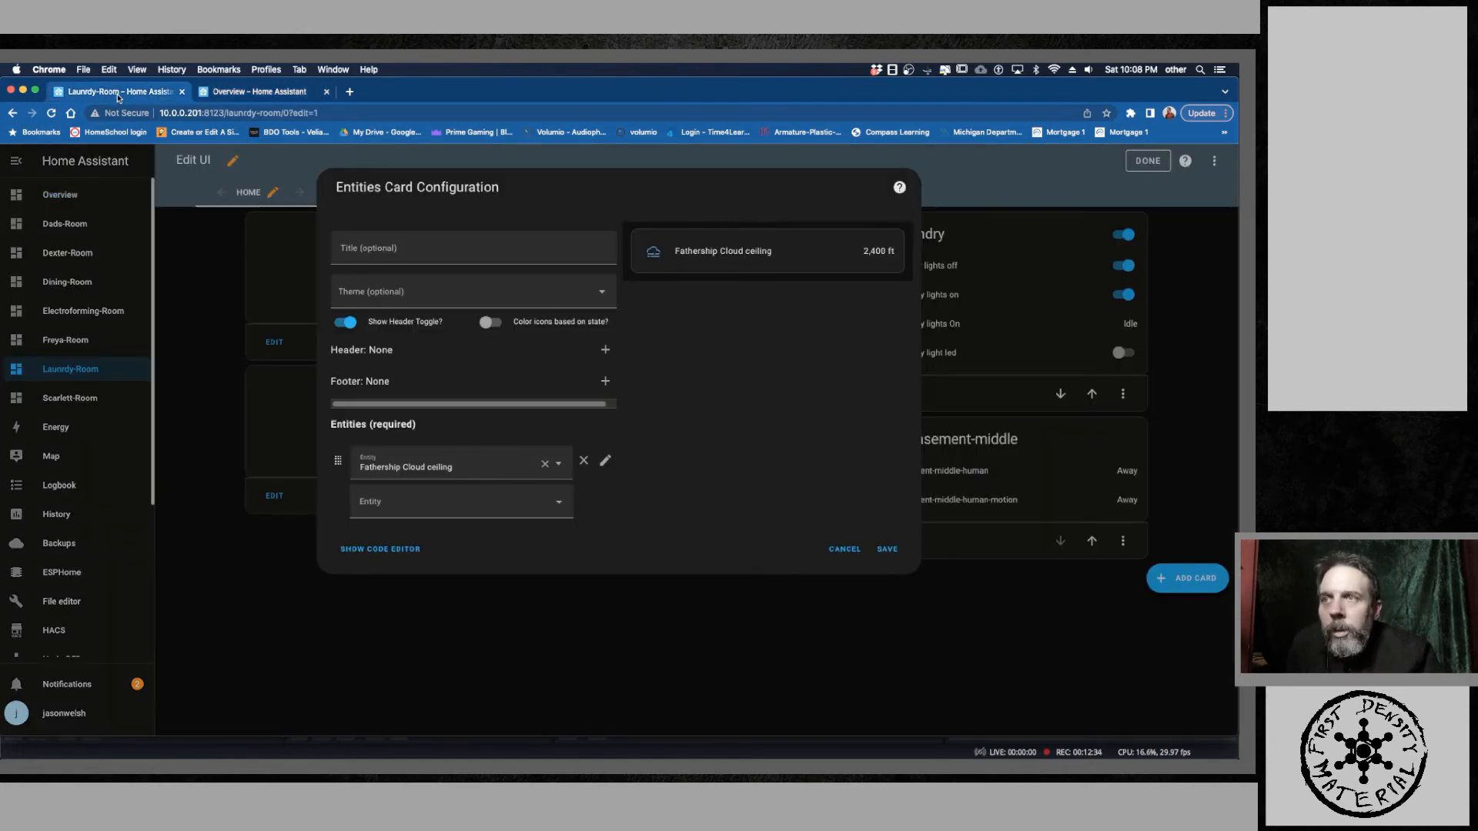
{"action": "left_click", "coordinate": [254, 92]}
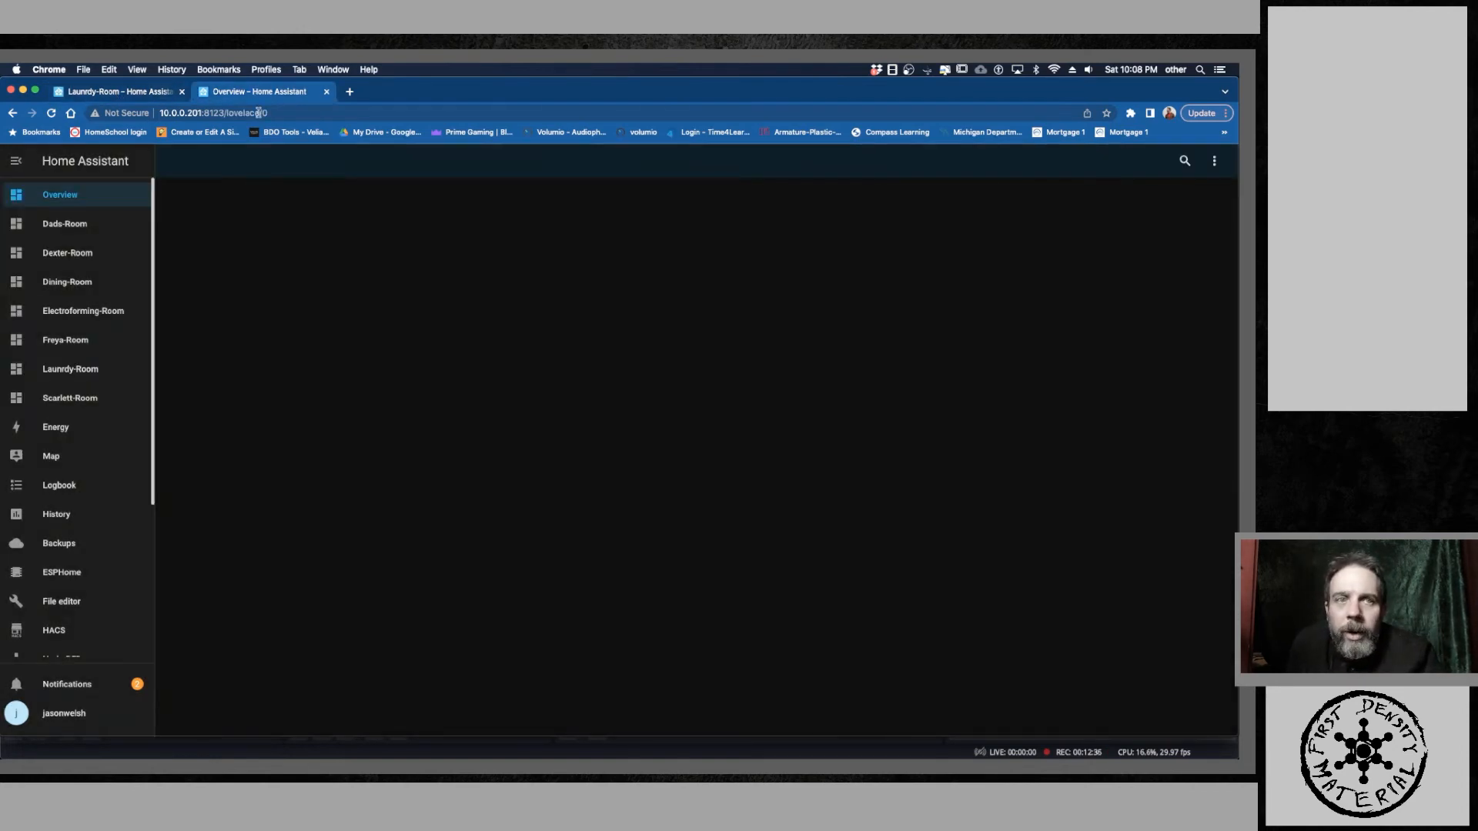
Step: Open the automations list in the second session and show the information for the Laundry lights on automation
{"action": "scroll", "coordinate": [119, 354], "scroll_direction": "down", "scroll_amount": 5}
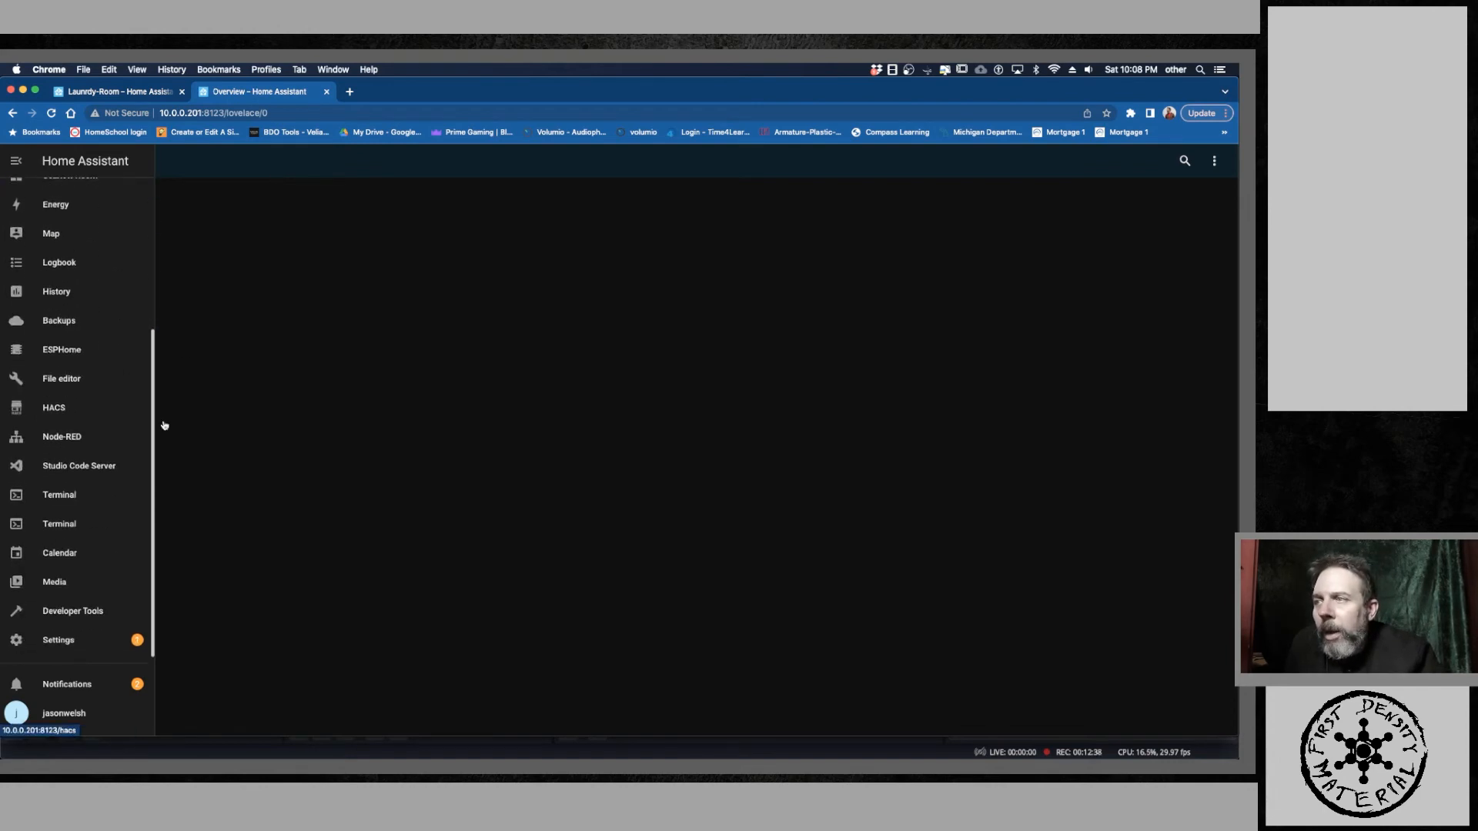
{"action": "left_click", "coordinate": [52, 653]}
{"action": "left_click", "coordinate": [619, 385]}
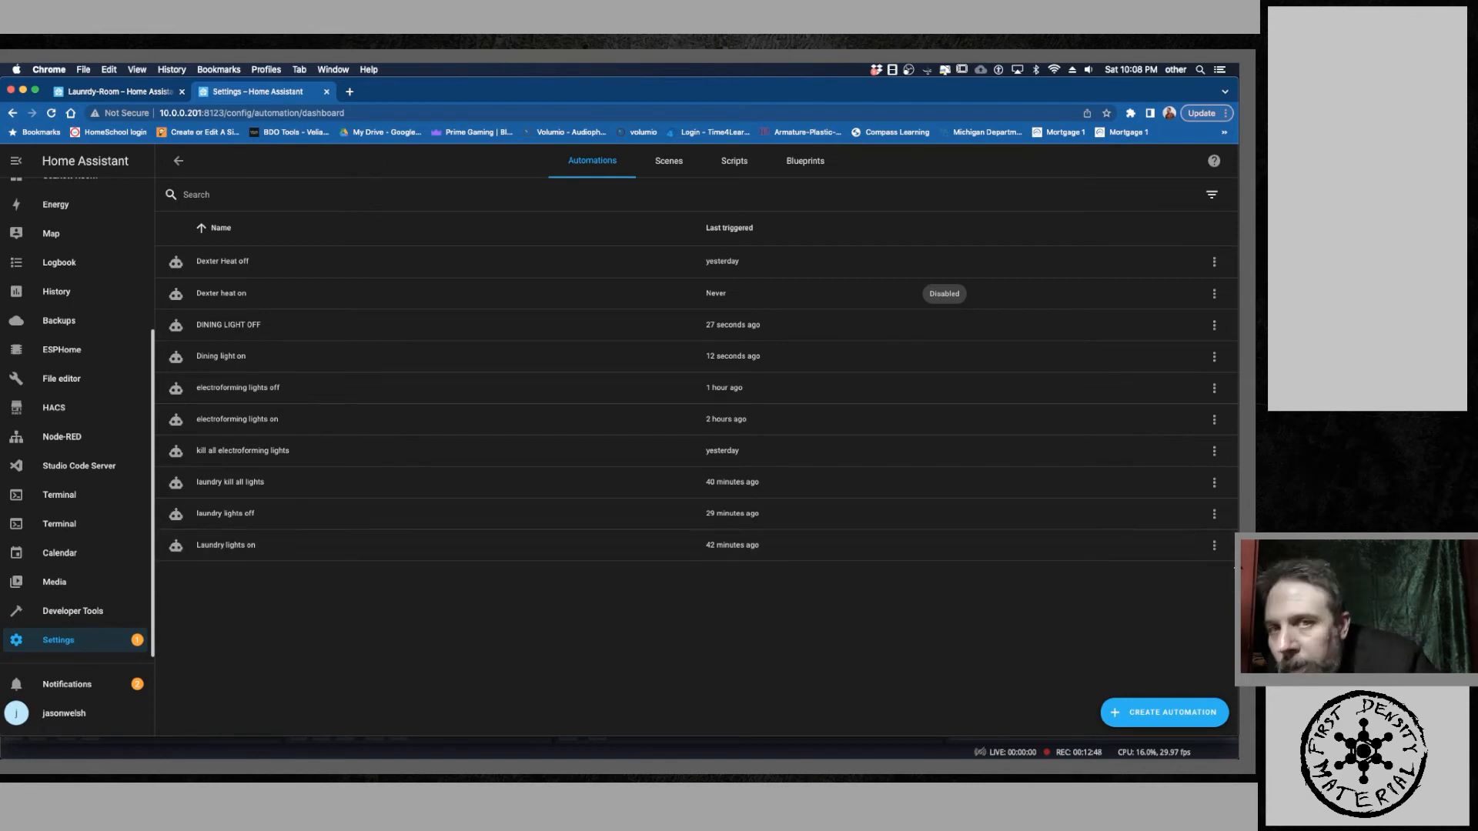
{"action": "left_click", "coordinate": [1215, 546]}
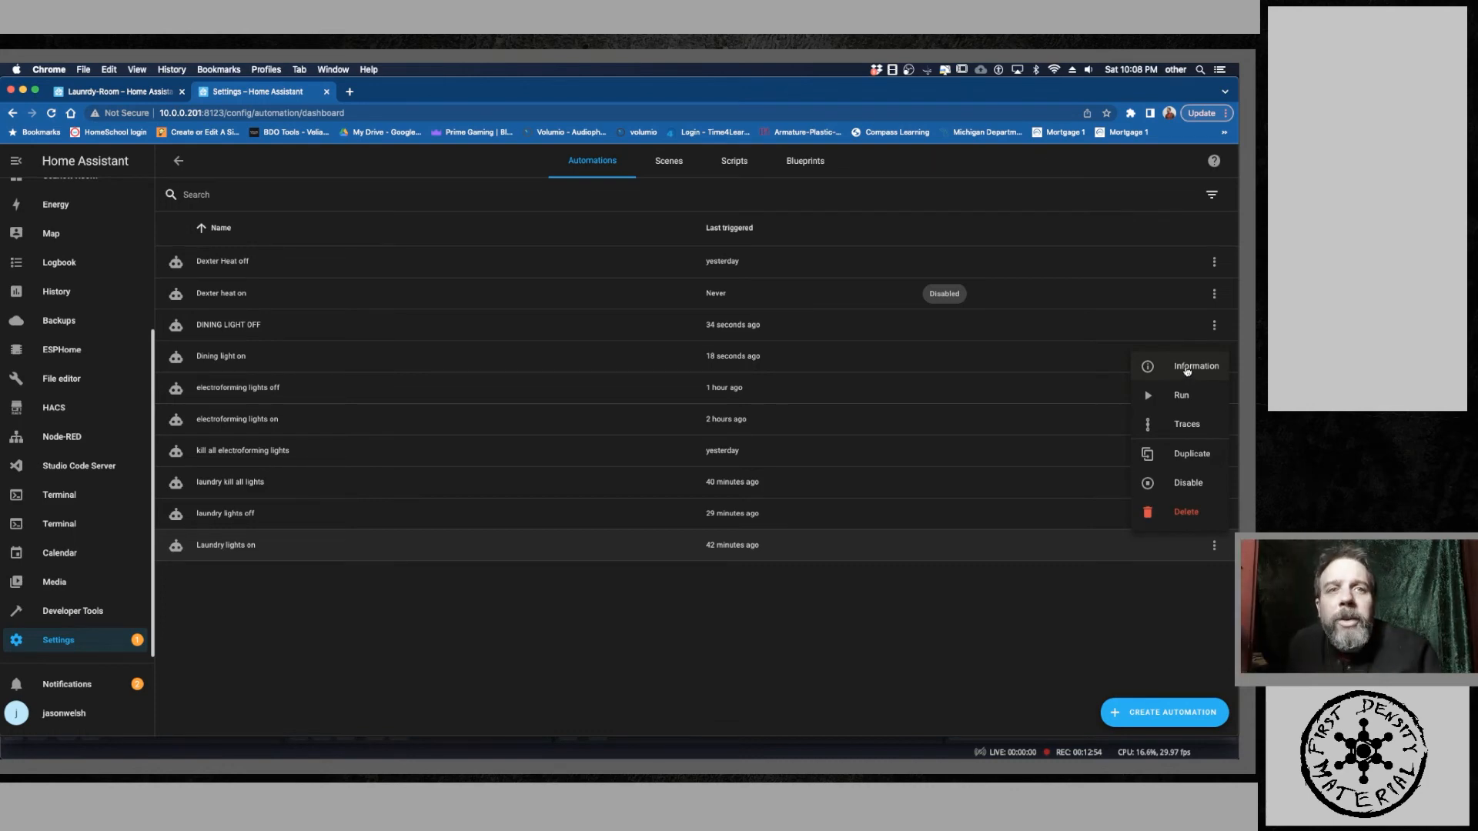
{"action": "left_click", "coordinate": [1186, 370]}
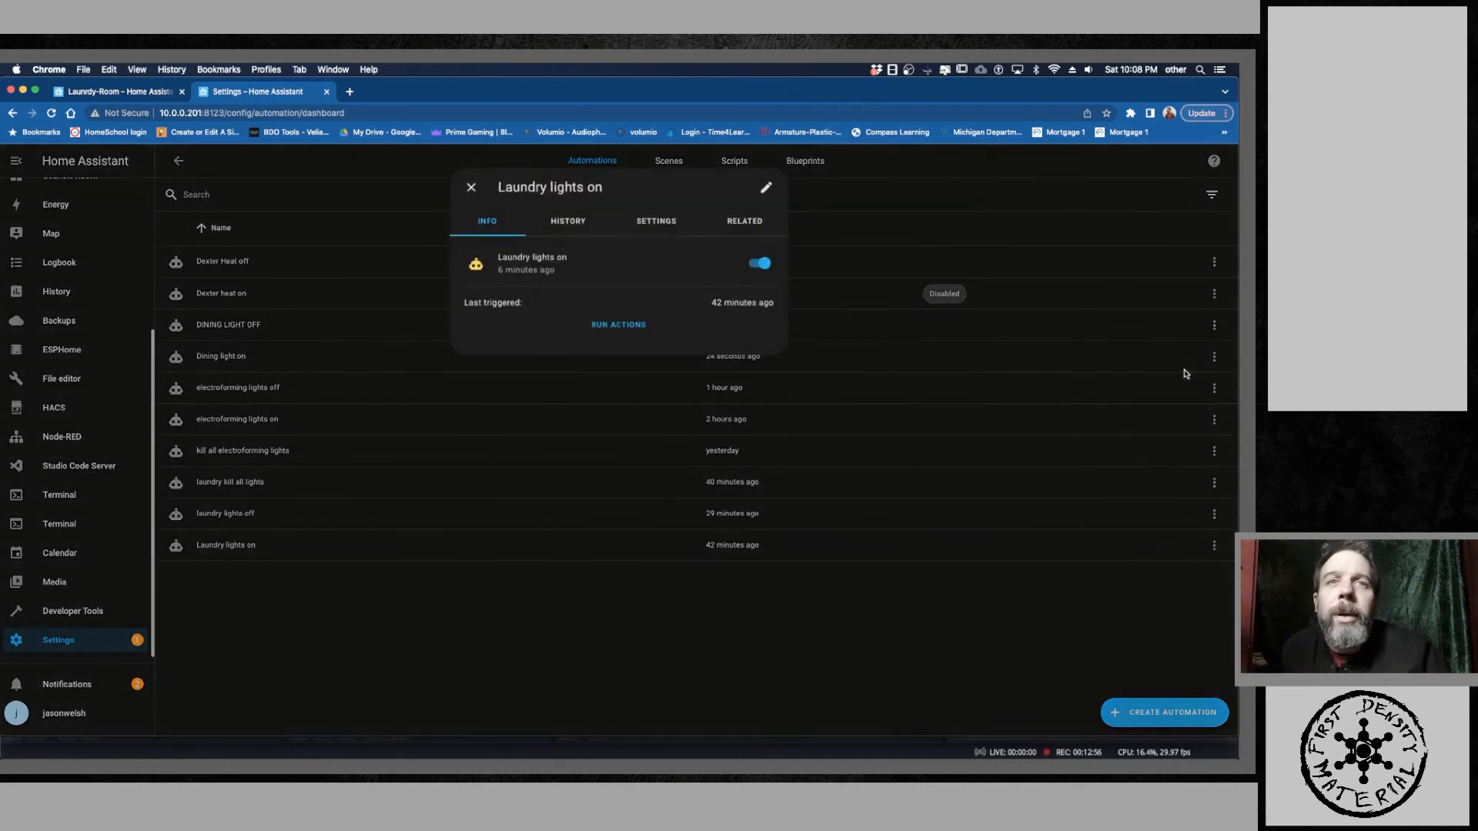
Step: Copy the entity ID automation.laundry_lights_on from the settings of the Laundry lights on automation
{"action": "left_click", "coordinate": [654, 229]}
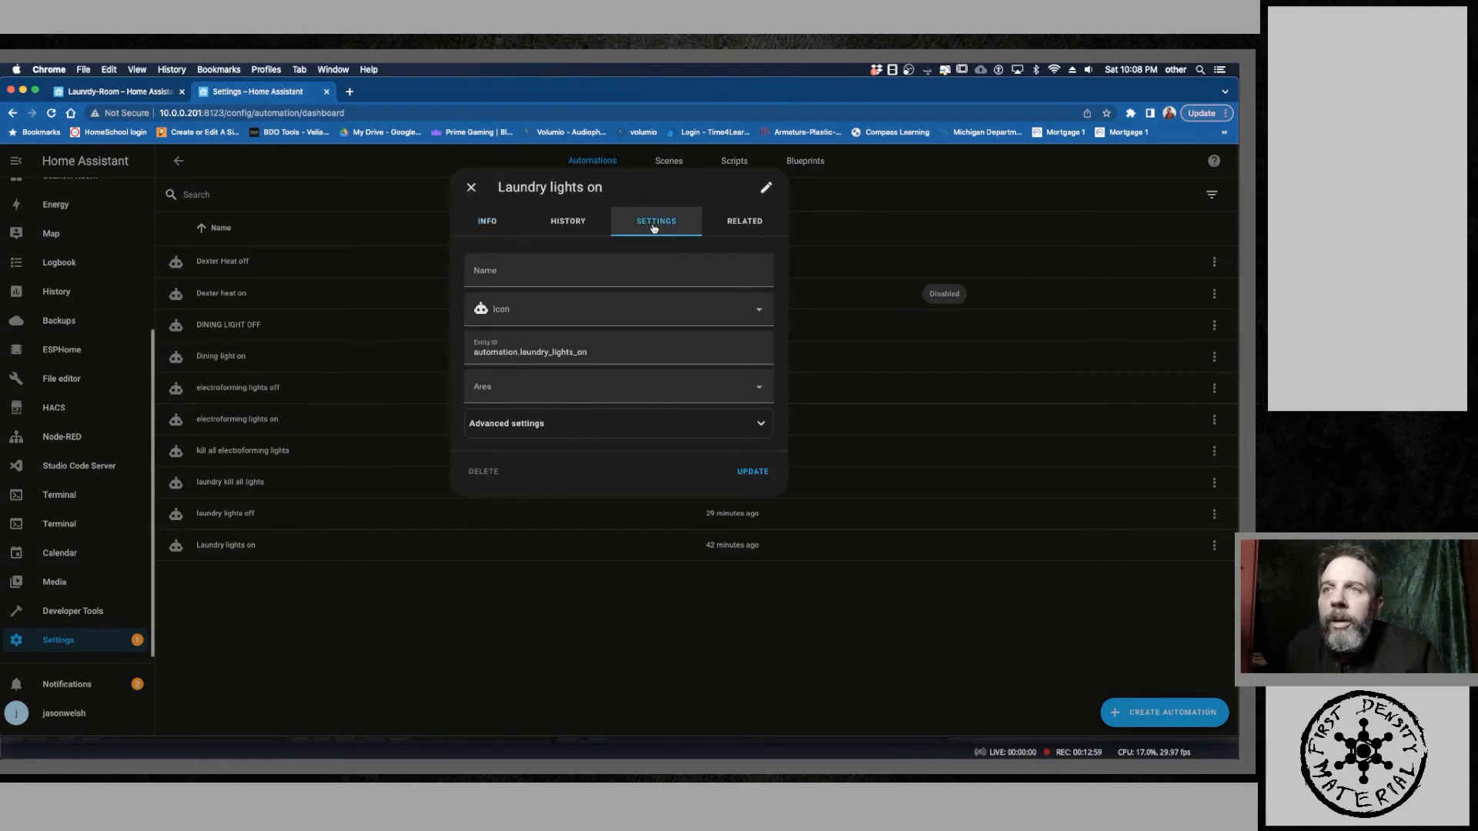
{"action": "triple_click", "coordinate": [516, 356]}
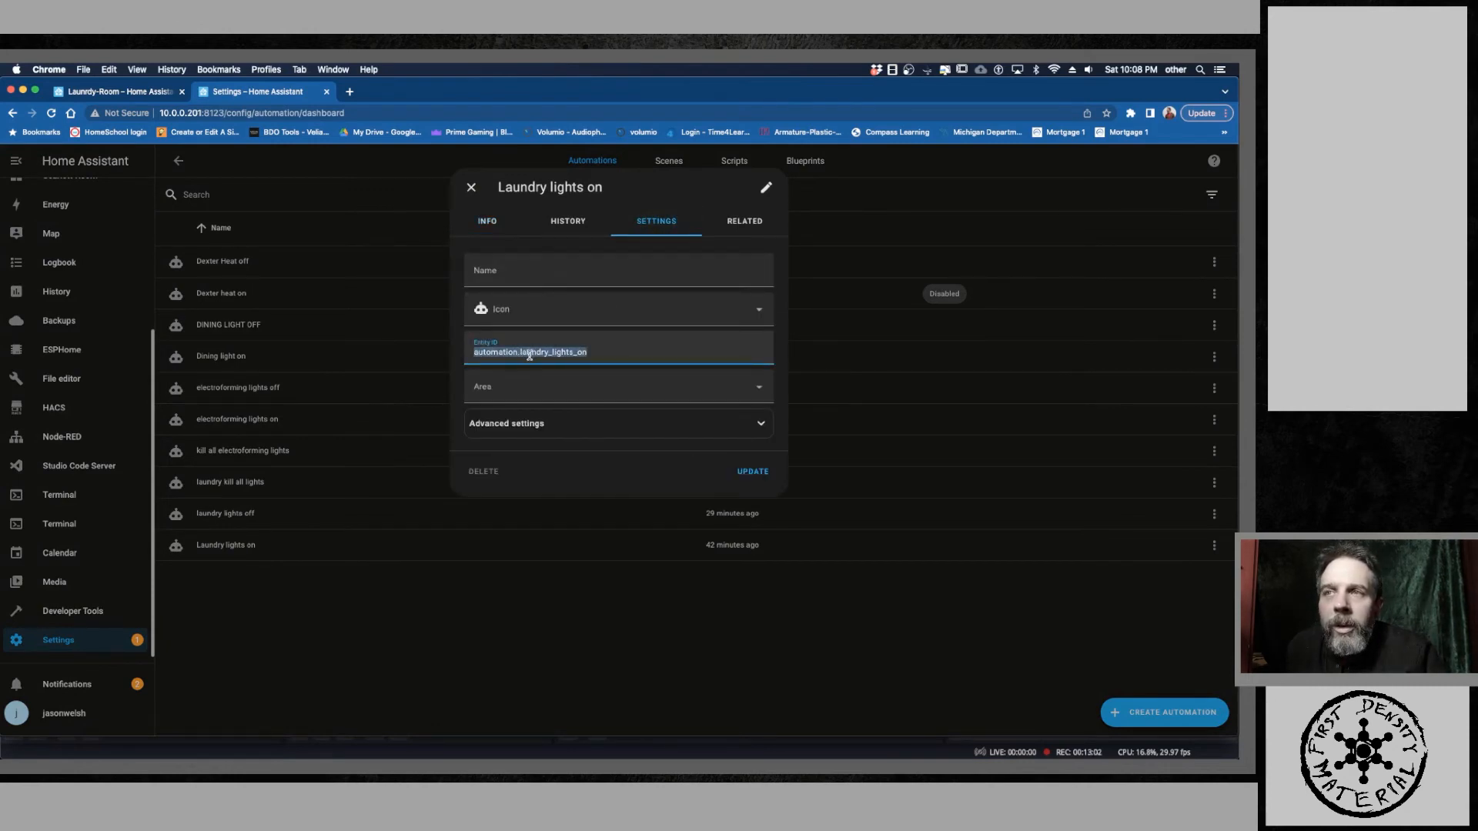
{"action": "right_click", "coordinate": [529, 354]}
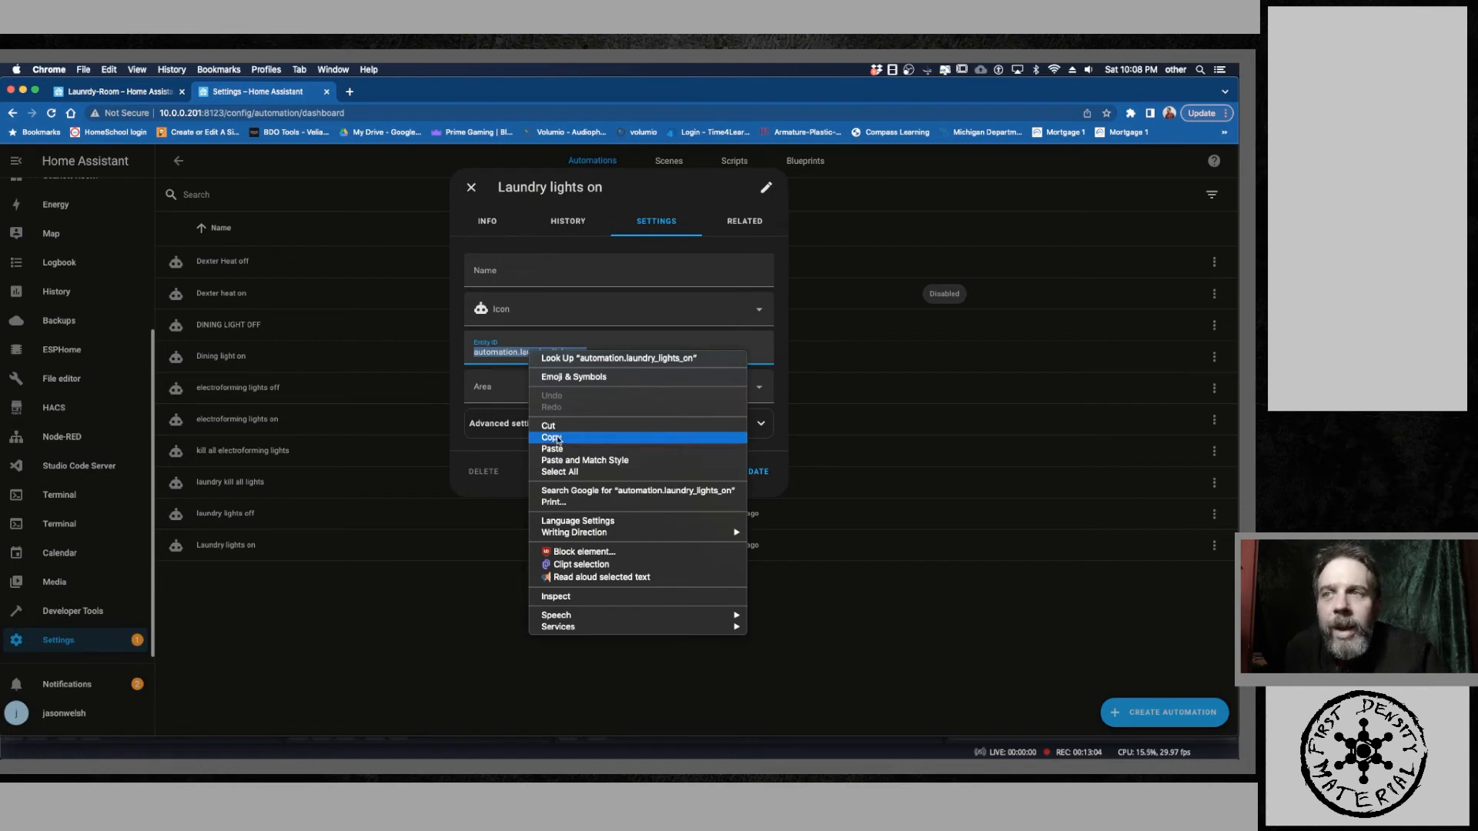
{"action": "left_click", "coordinate": [560, 438]}
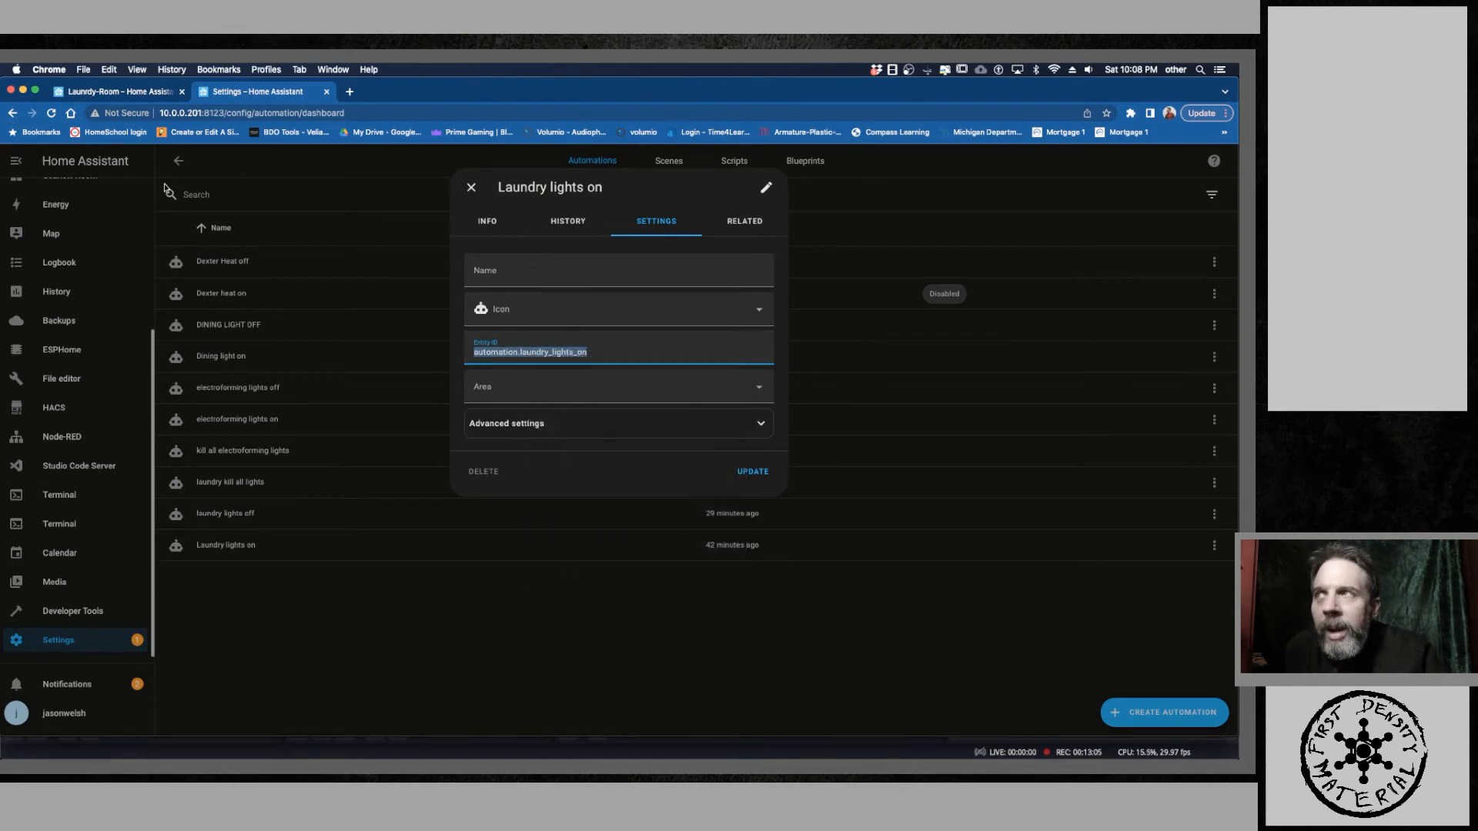
Step: Replace the Fathership Cloud ceiling entity in the Launrdy-Room card configuration with the copied automation.laundry_lights_on
{"action": "left_click", "coordinate": [105, 91]}
{"action": "triple_click", "coordinate": [425, 465]}
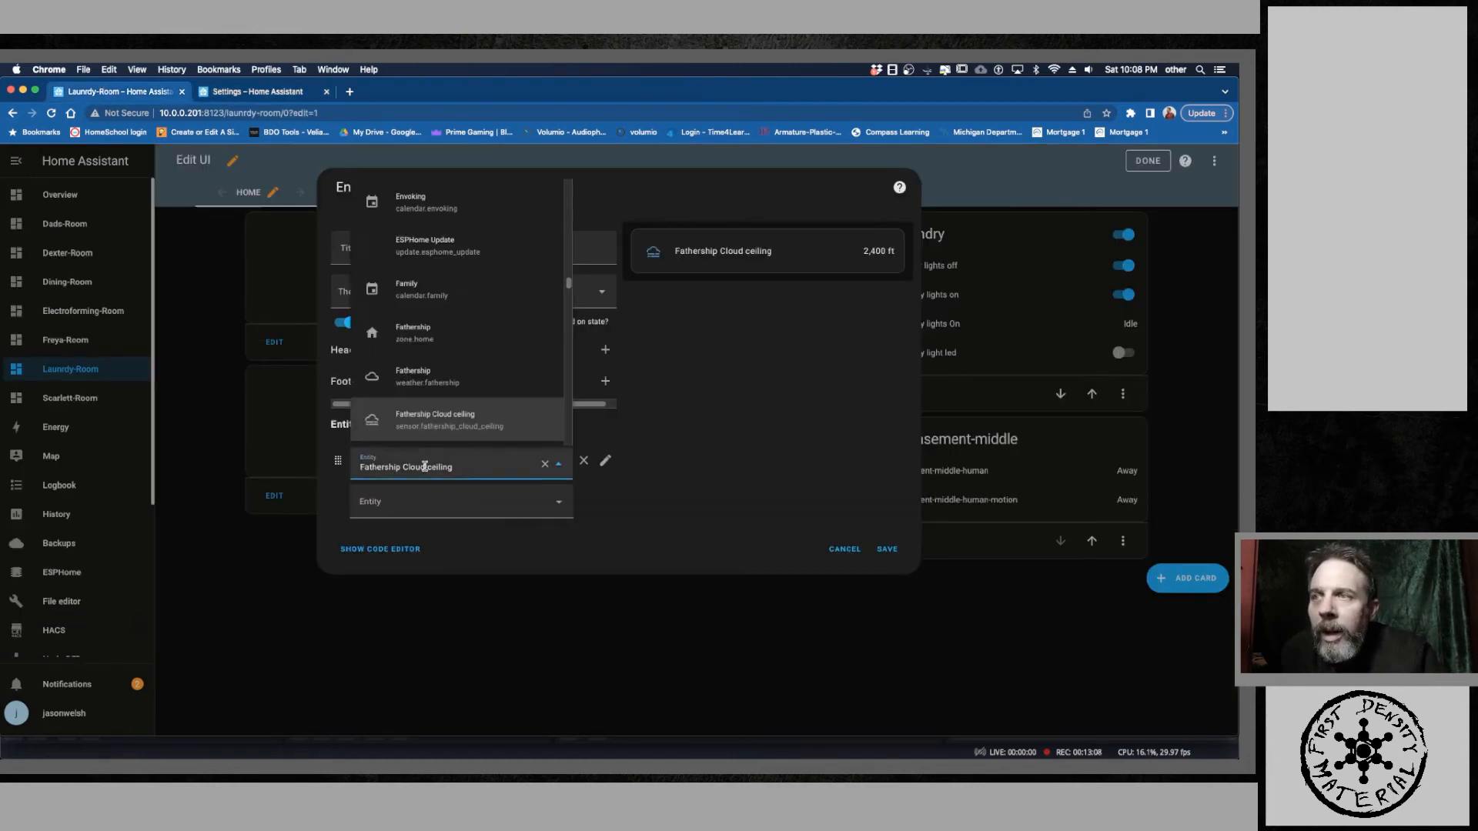
{"action": "right_click", "coordinate": [425, 465]}
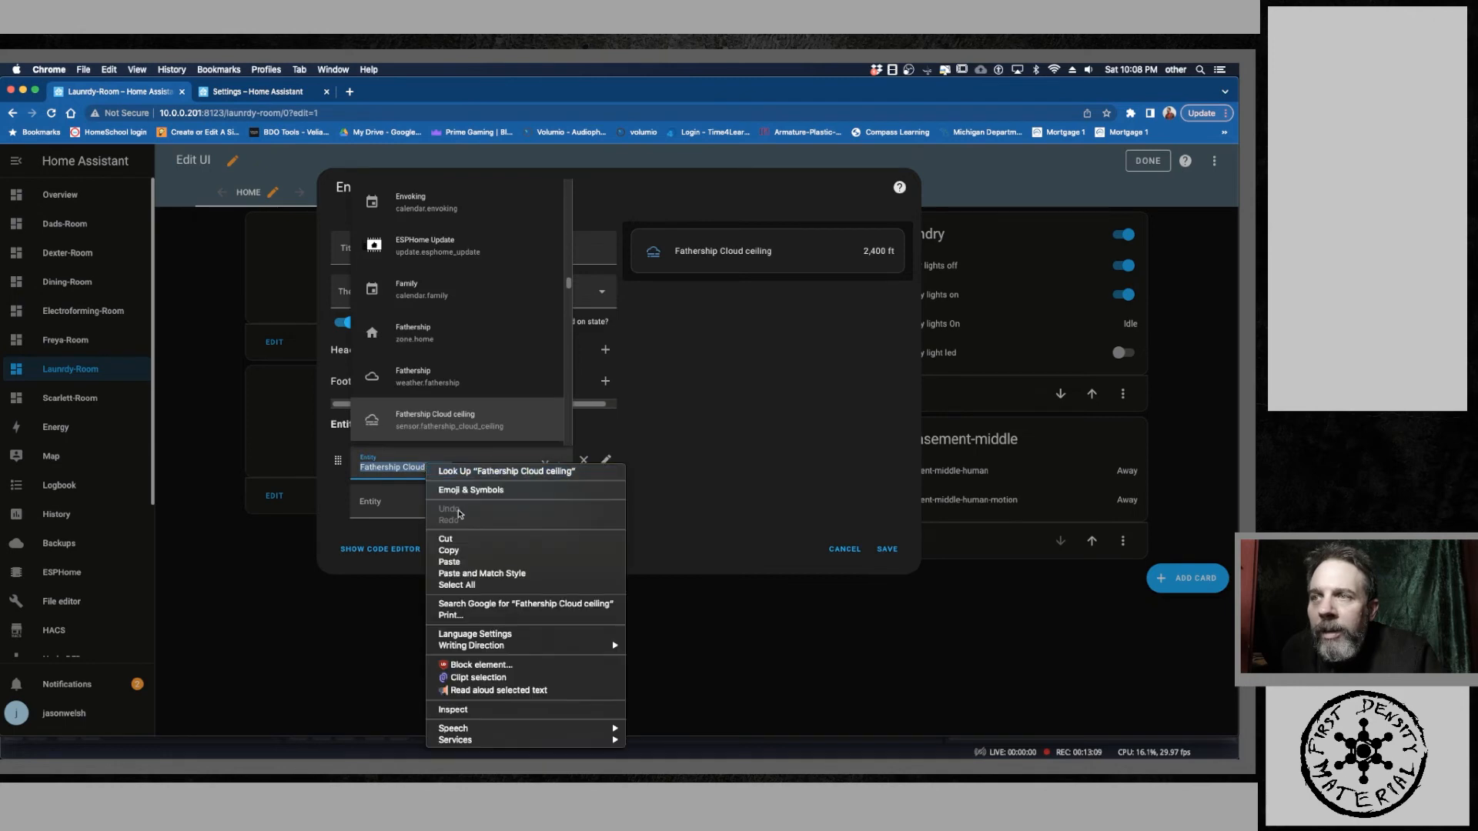
{"action": "left_click", "coordinate": [483, 567]}
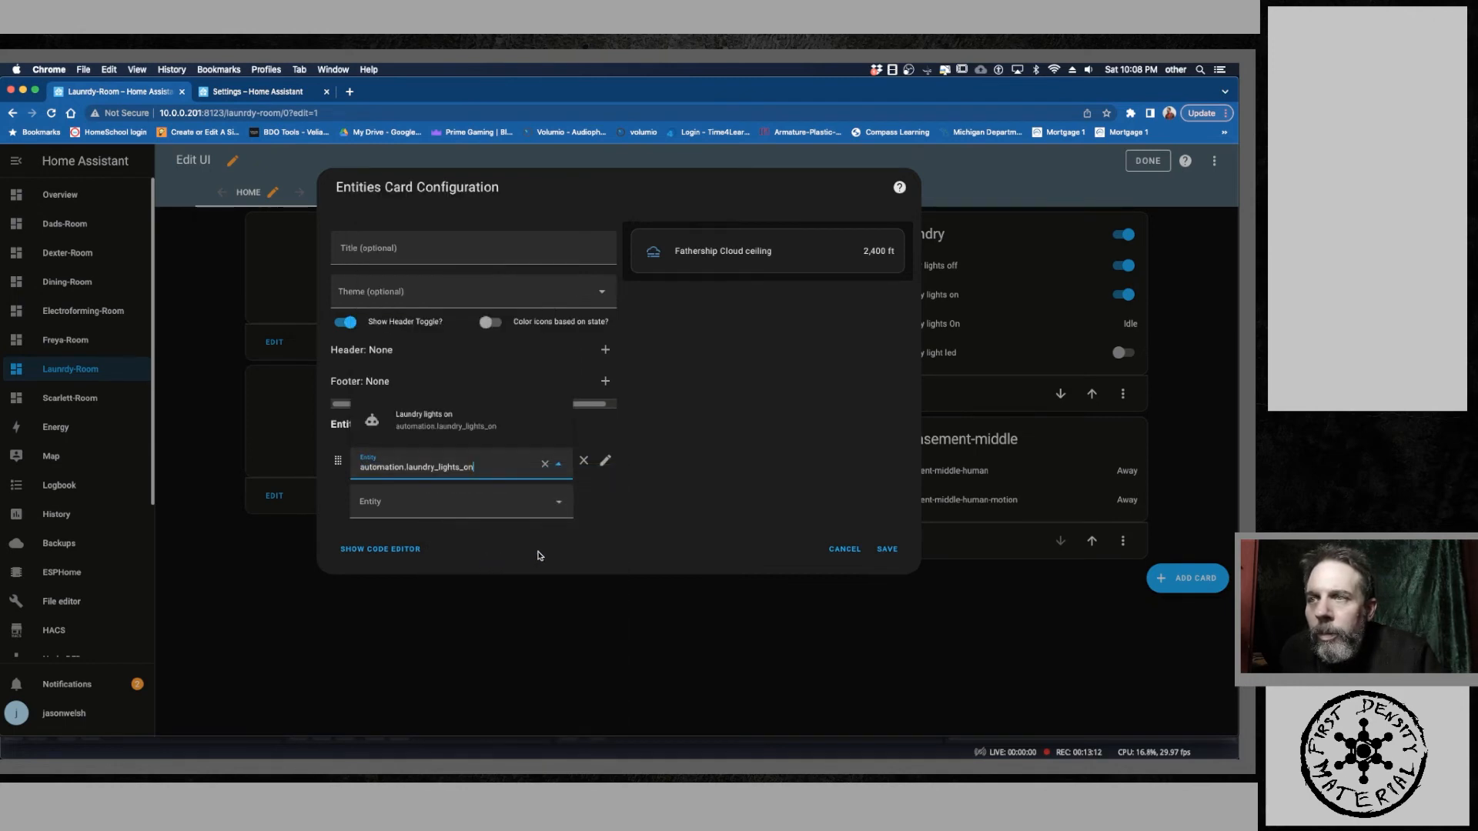
{"action": "left_click", "coordinate": [577, 539]}
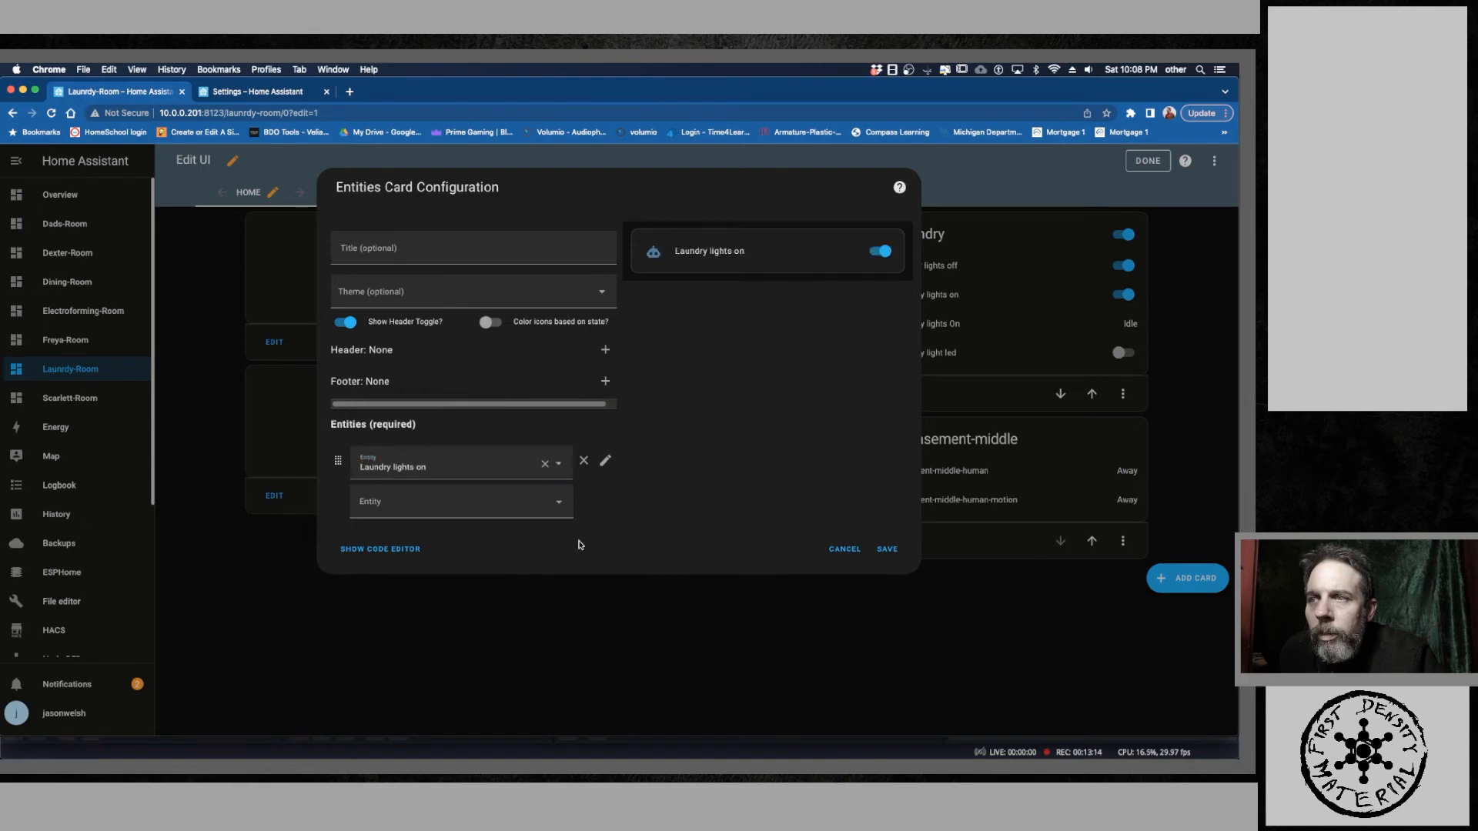
Step: Add automation.laundry_lights_off as the card's second entity by reusing the copied ID with its ending changed to off
{"action": "left_click", "coordinate": [443, 504]}
{"action": "right_click", "coordinate": [442, 505]}
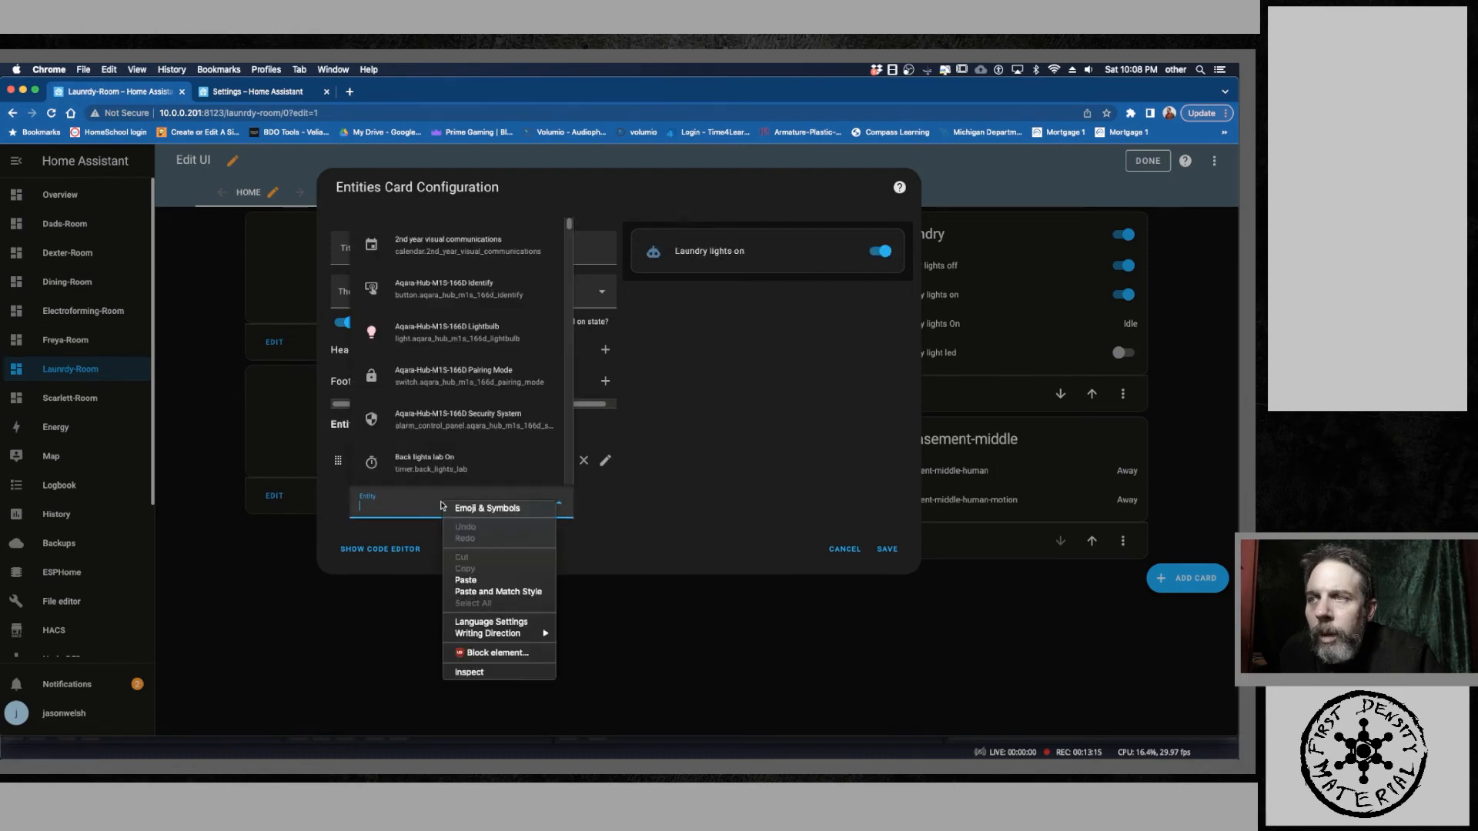
{"action": "left_click", "coordinate": [489, 580]}
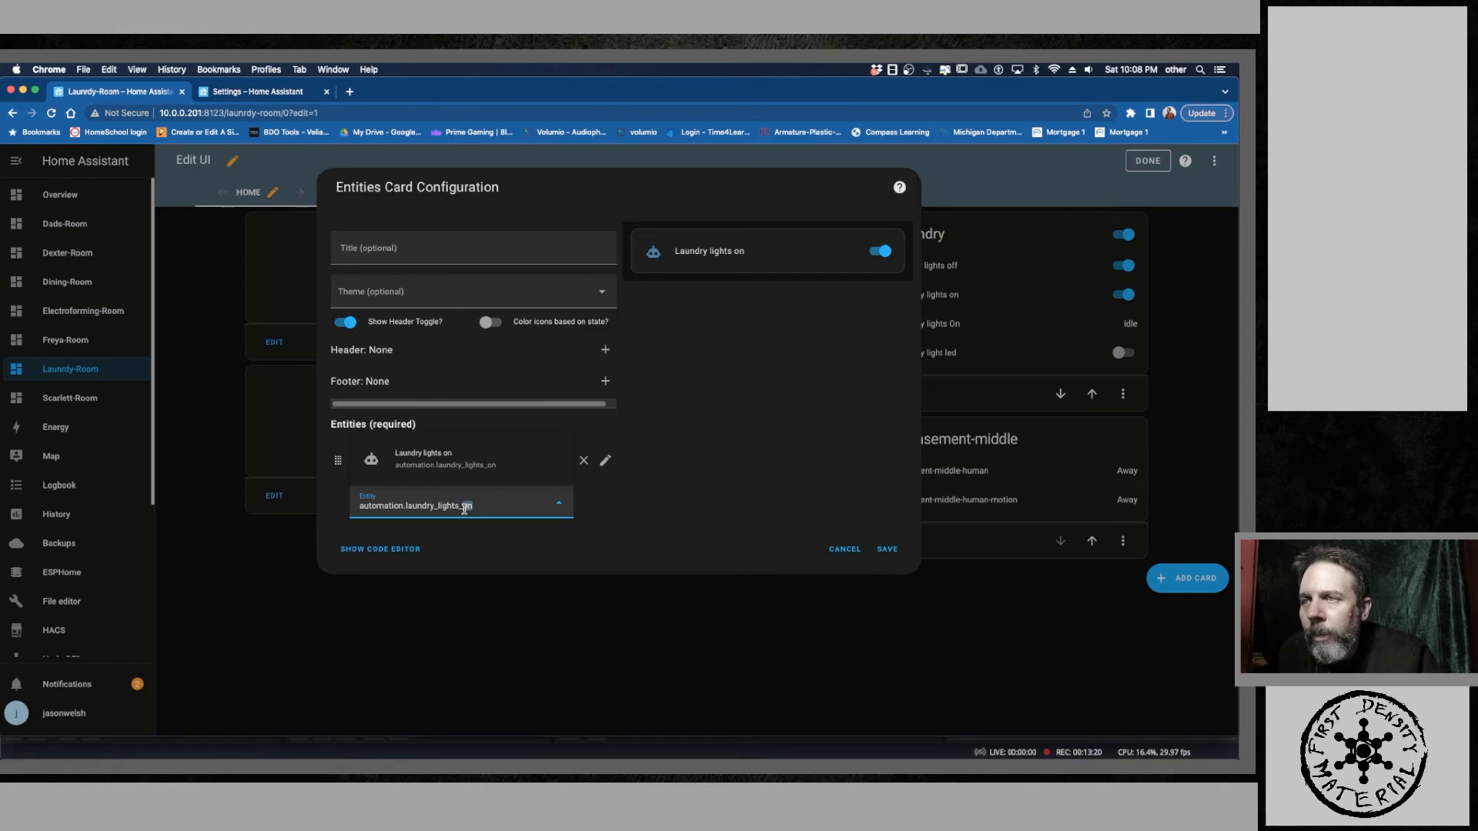
{"action": "type", "text": "off"}
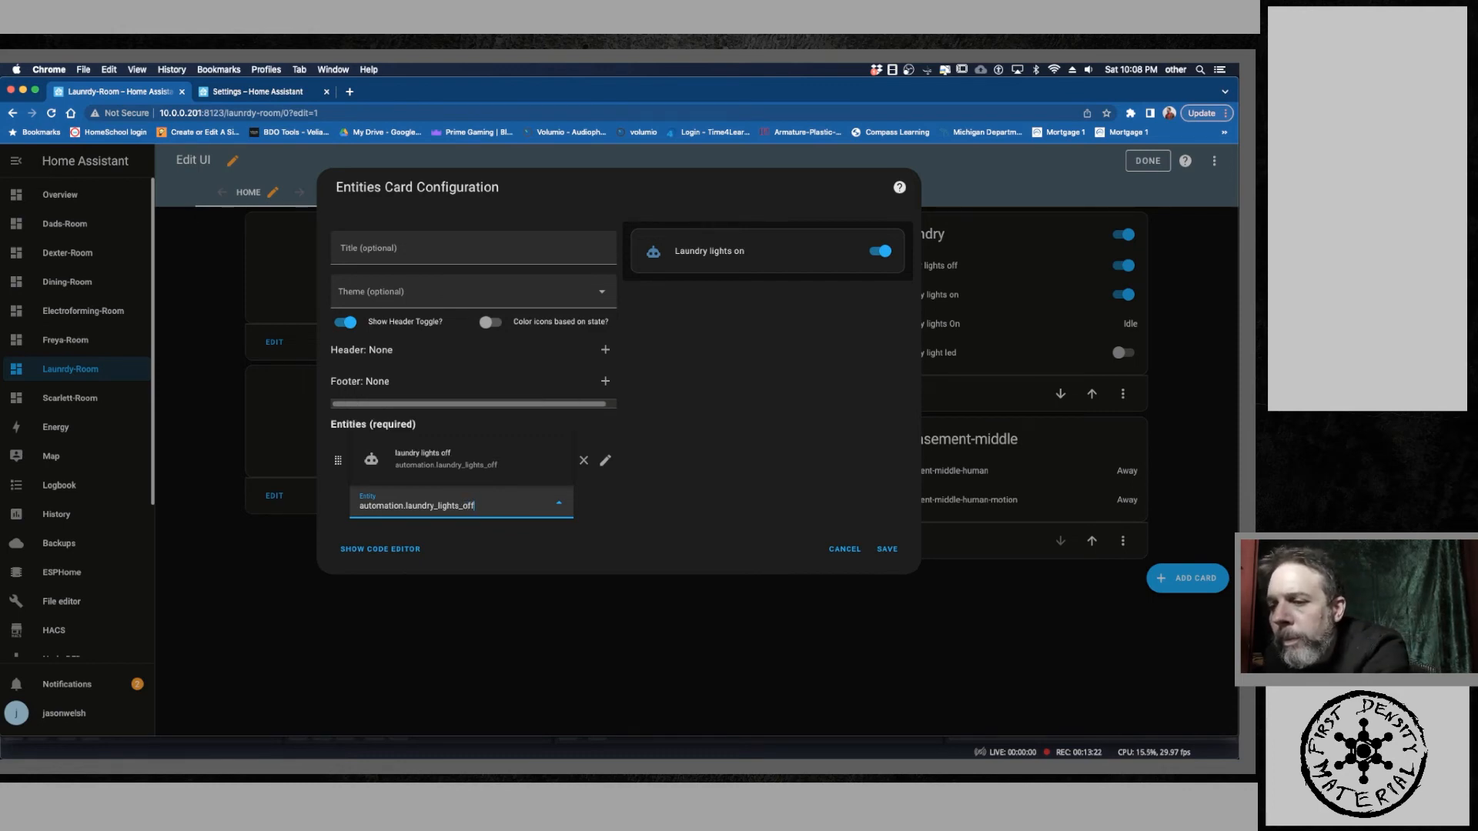
{"action": "left_click", "coordinate": [478, 458]}
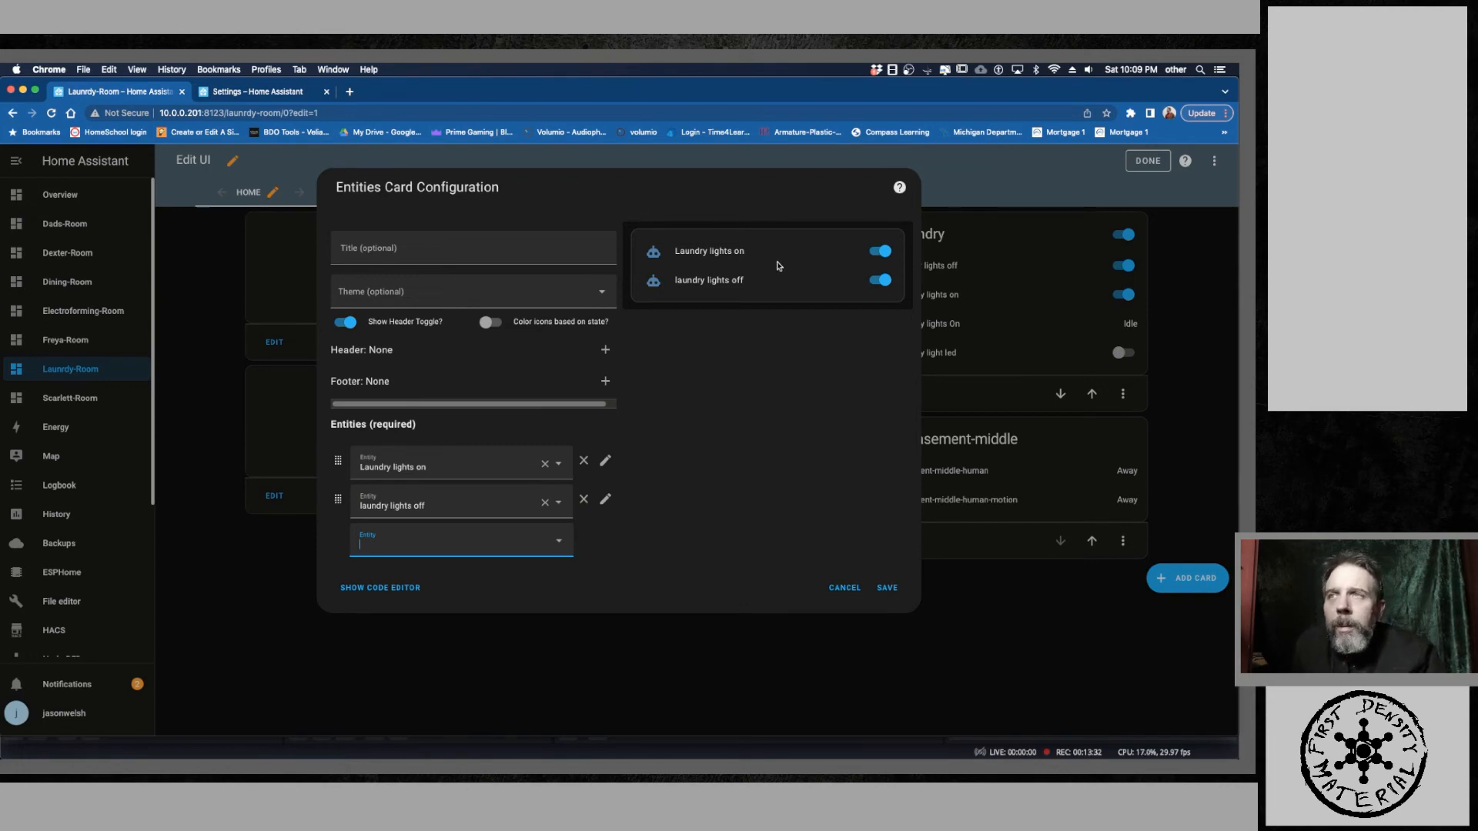
Step: Open the entities list under Devices & Services in the second Home Assistant session and search it for timer
{"action": "left_click", "coordinate": [219, 94]}
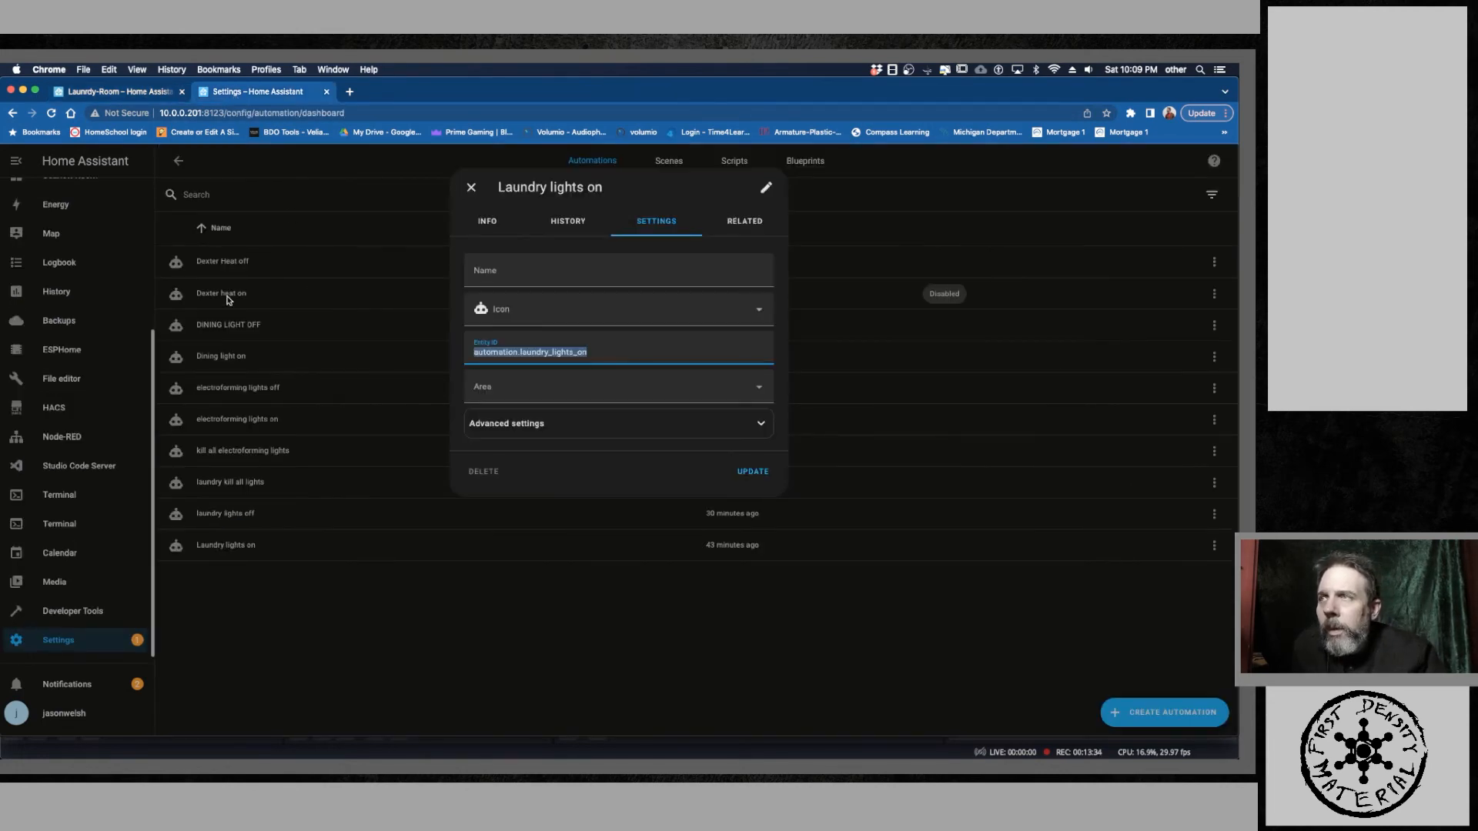
{"action": "left_click", "coordinate": [75, 649]}
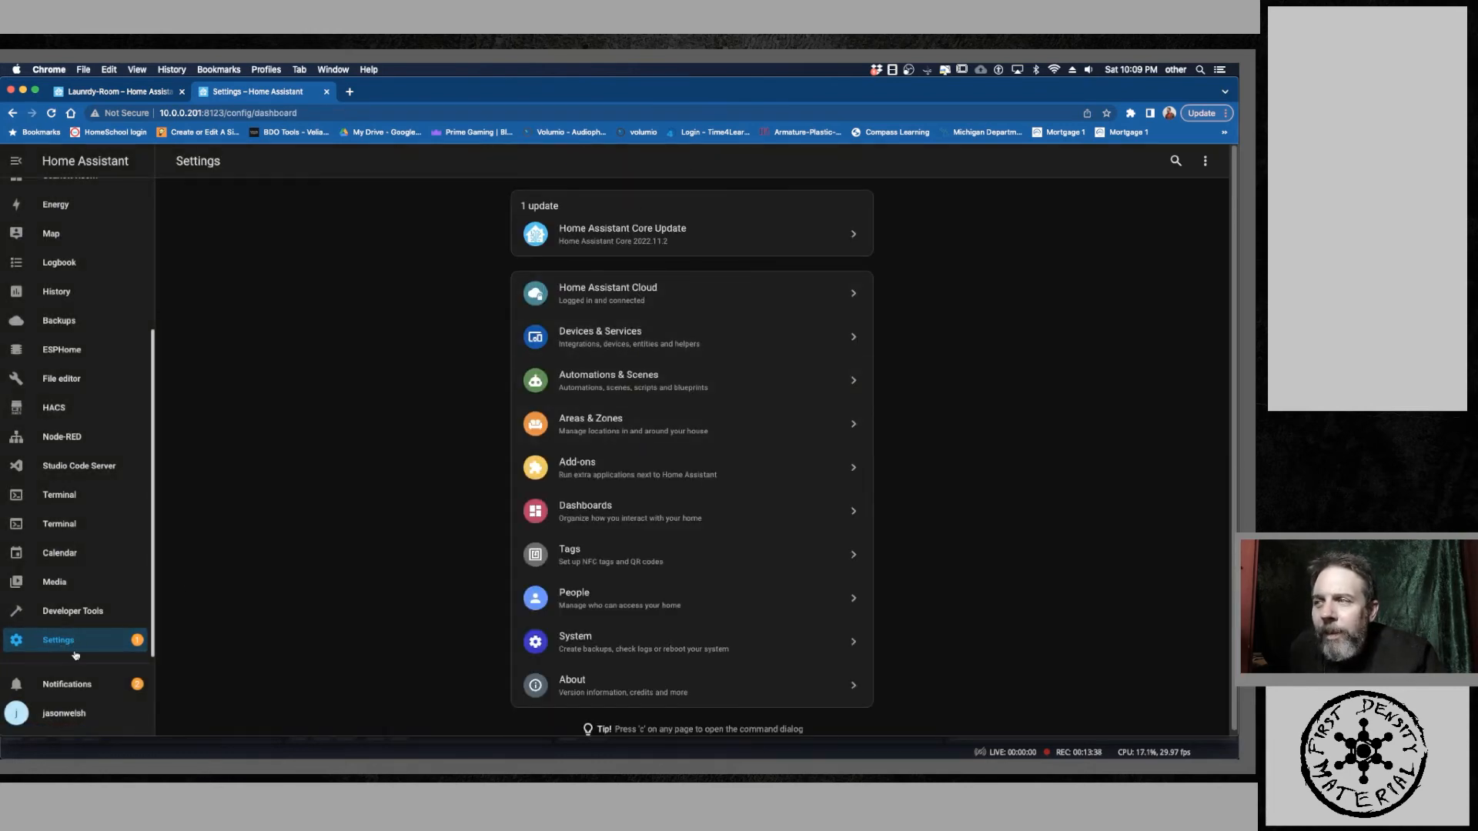
{"action": "left_click", "coordinate": [617, 347]}
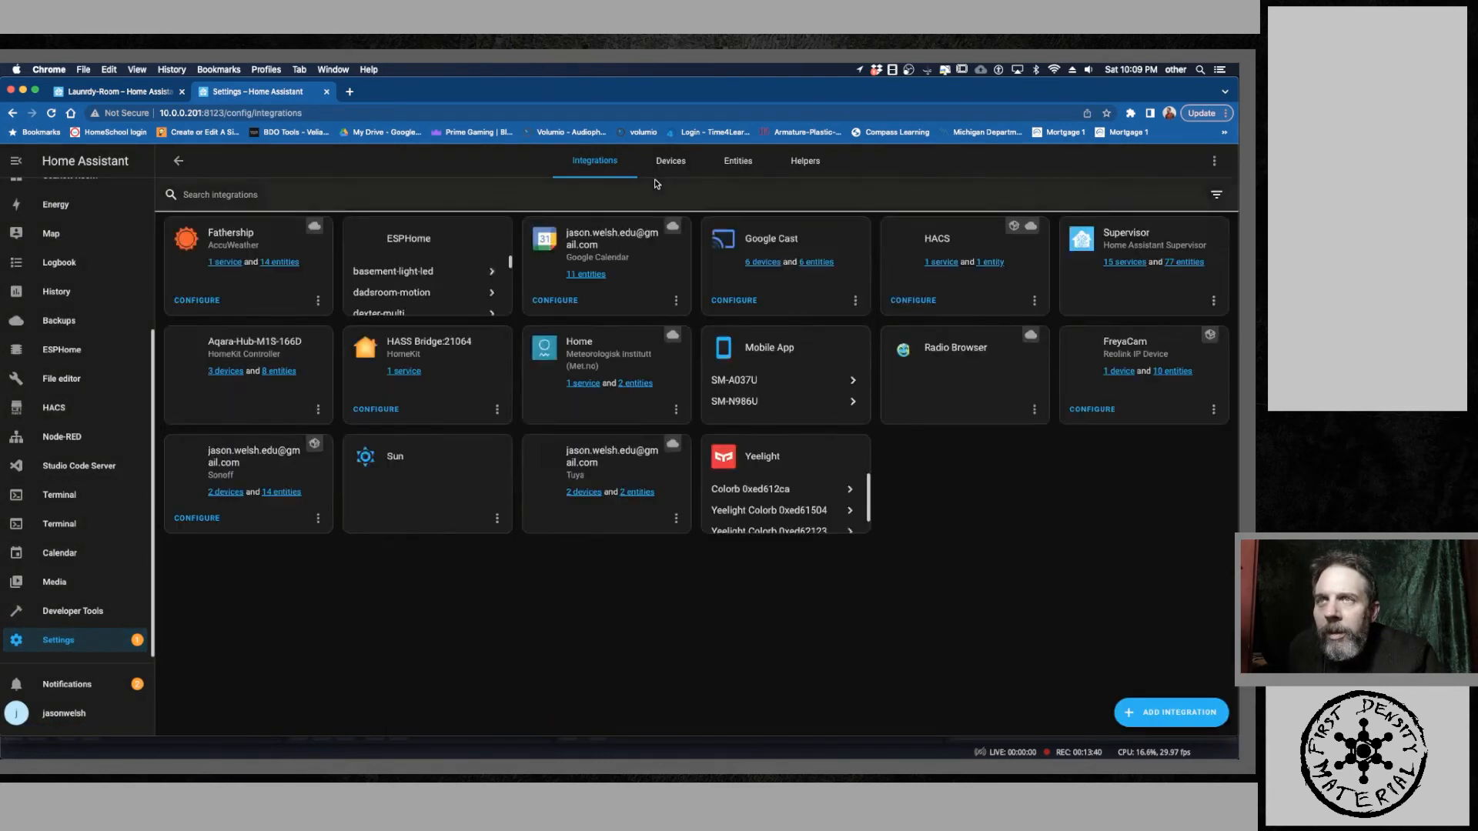
{"action": "left_click", "coordinate": [738, 162]}
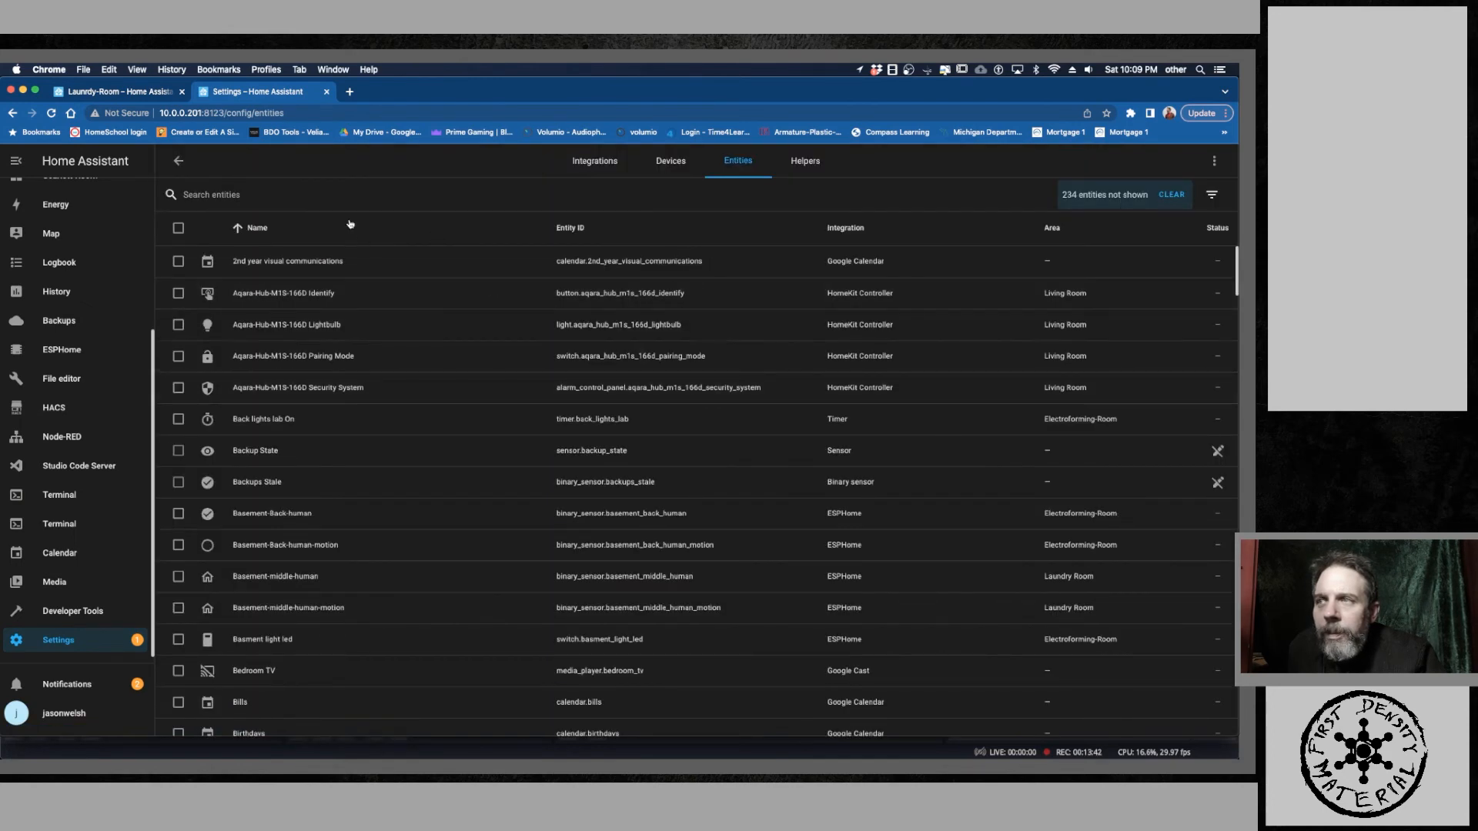
{"action": "left_click", "coordinate": [312, 194]}
{"action": "type", "text": "tim"}
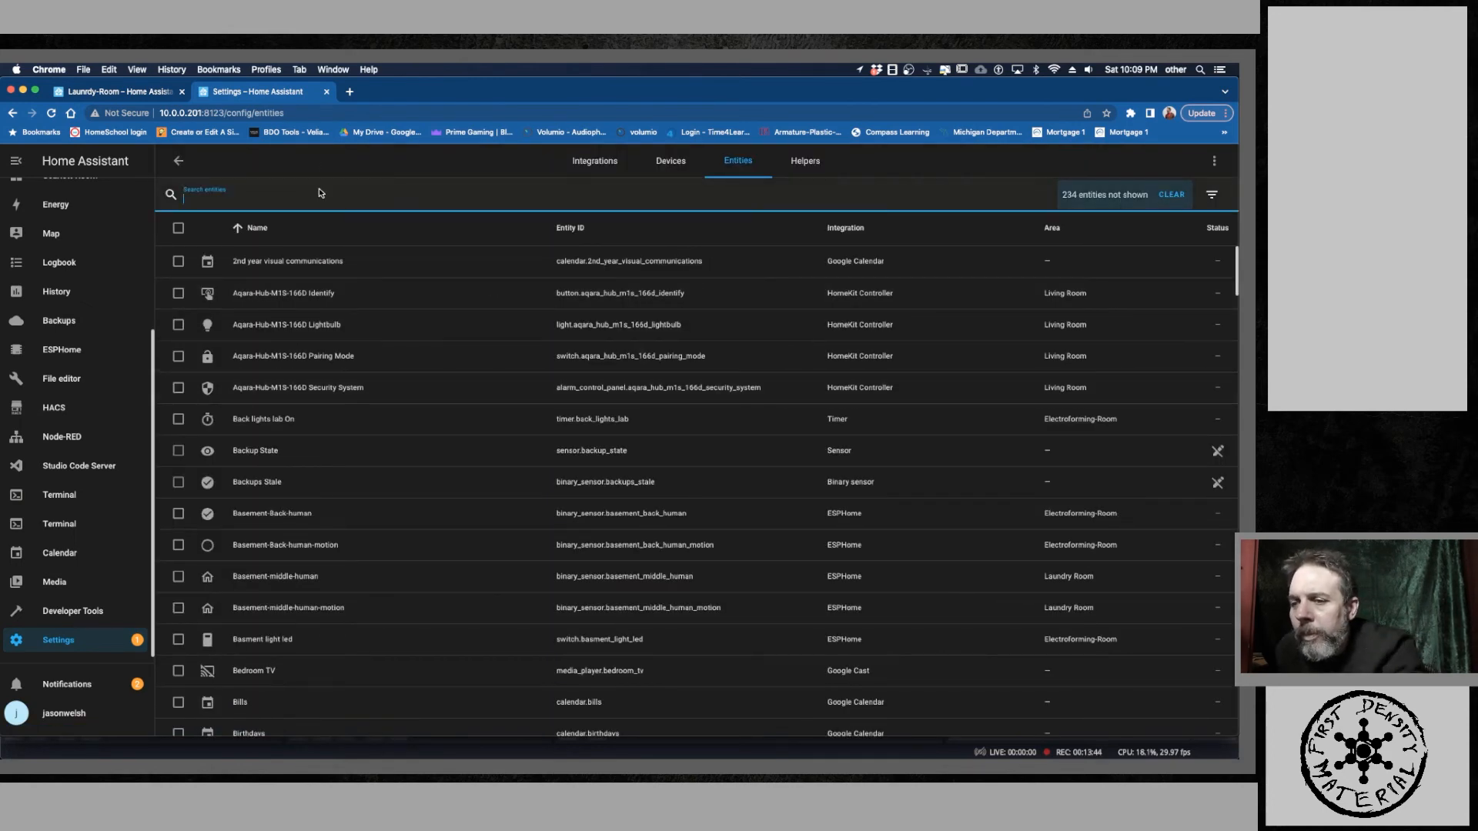
{"action": "type", "text": "er"}
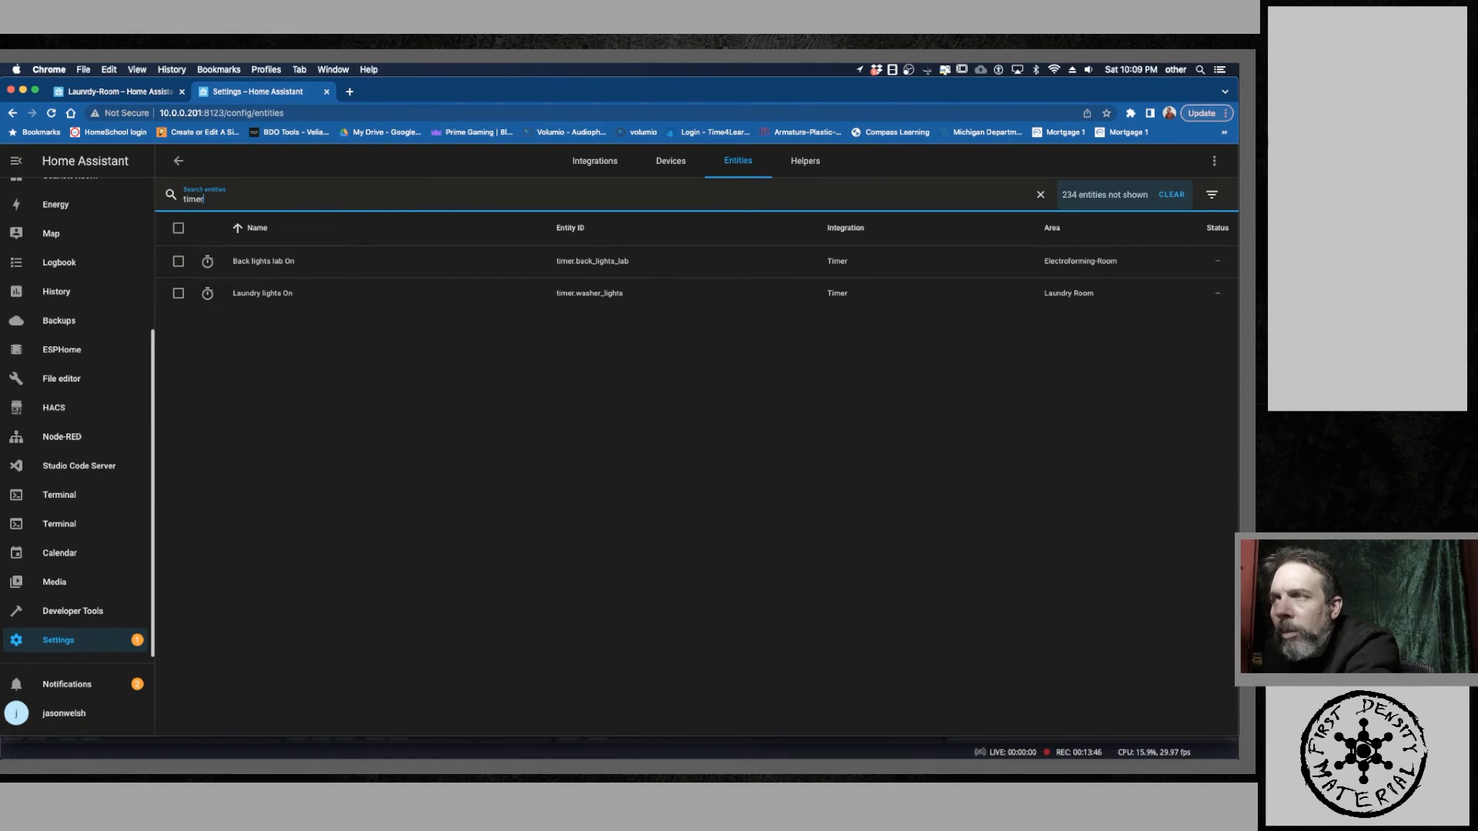
Step: Copy the entity ID timer.washer_lights from the Laundry lights On timer's settings and close its dialog
{"action": "left_click", "coordinate": [299, 297]}
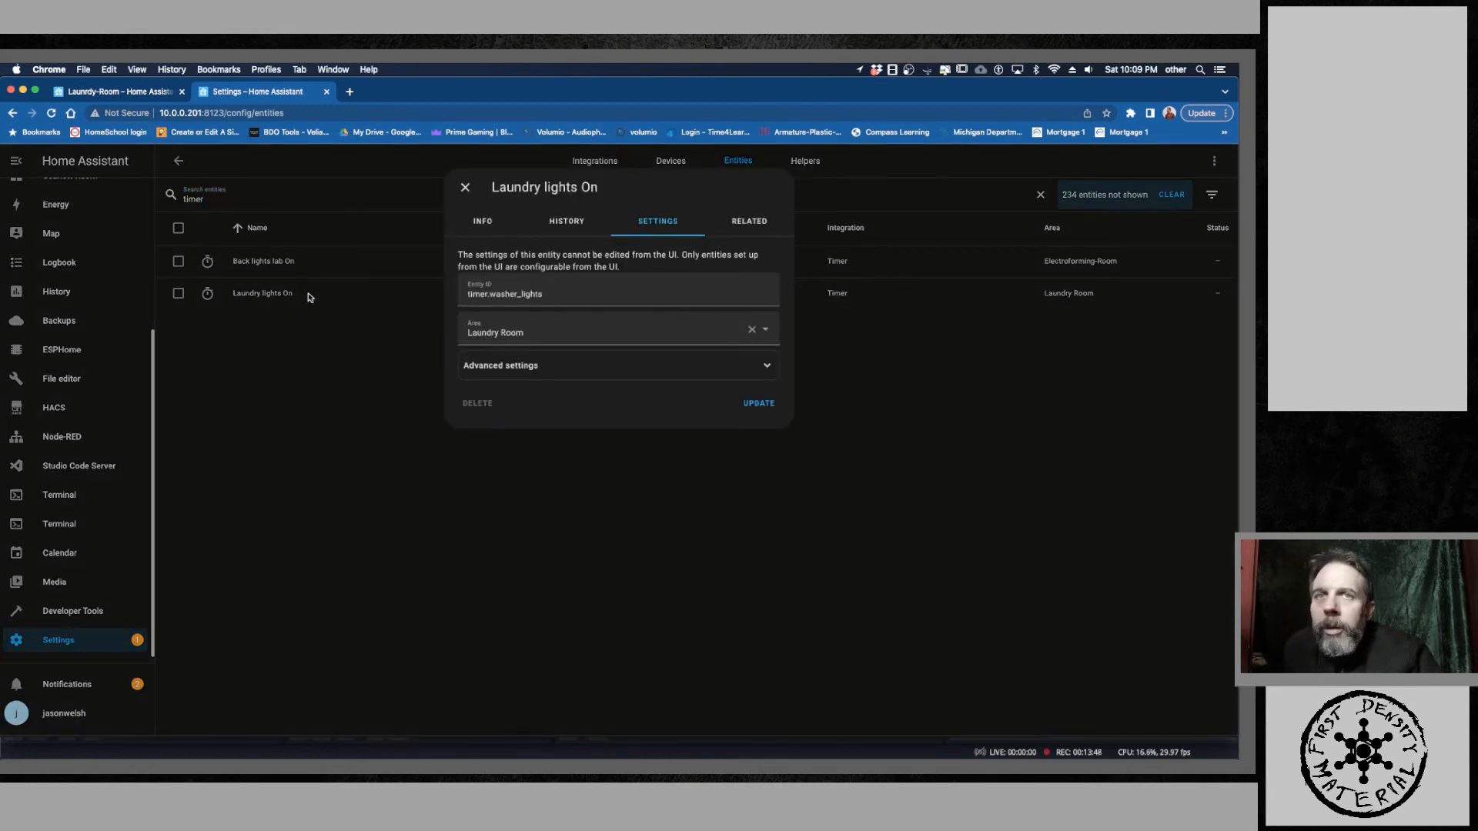
{"action": "triple_click", "coordinate": [544, 294]}
{"action": "right_click", "coordinate": [543, 294]}
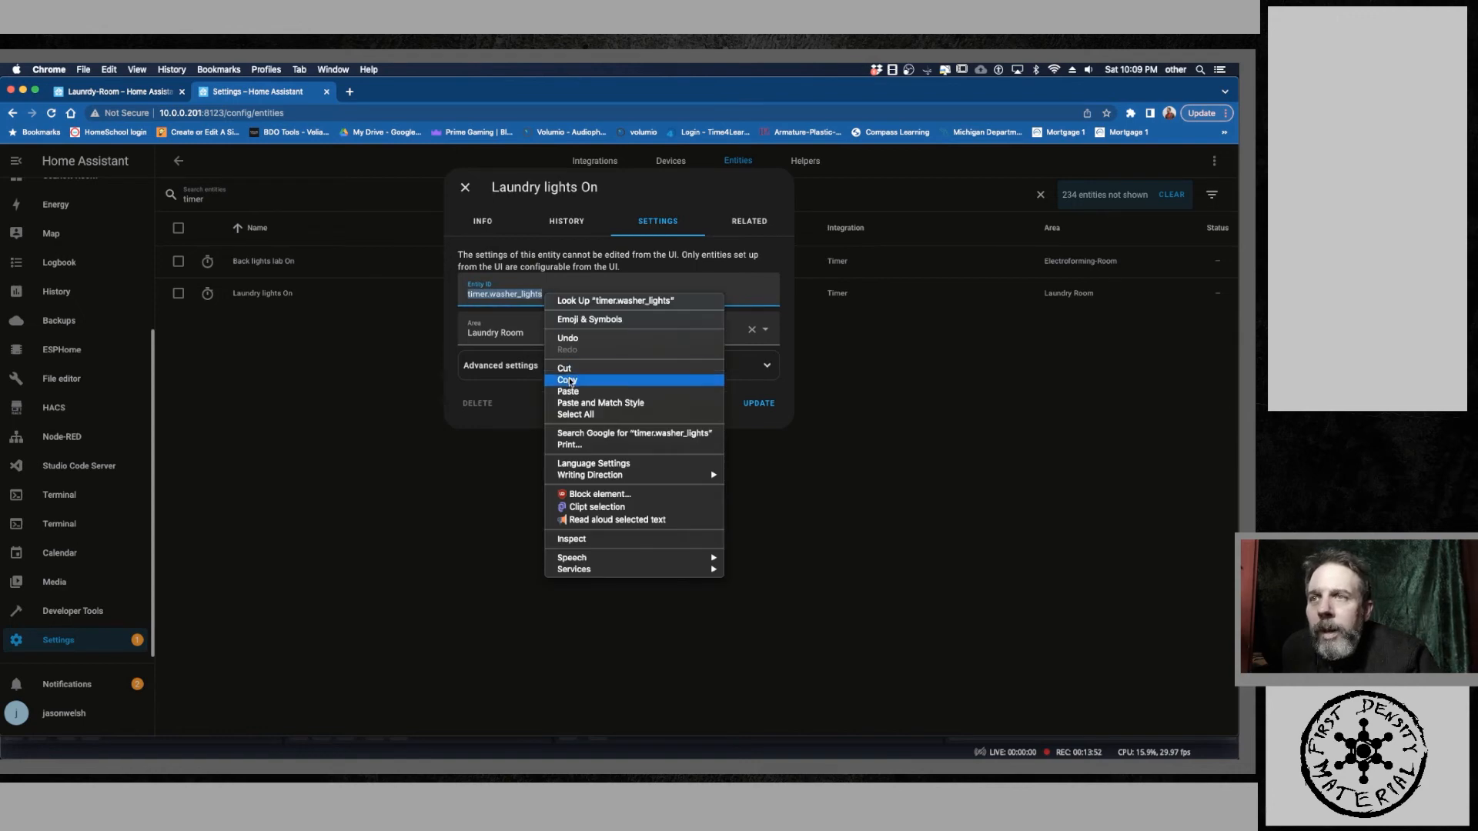
{"action": "left_click", "coordinate": [662, 380]}
{"action": "left_click", "coordinate": [465, 187]}
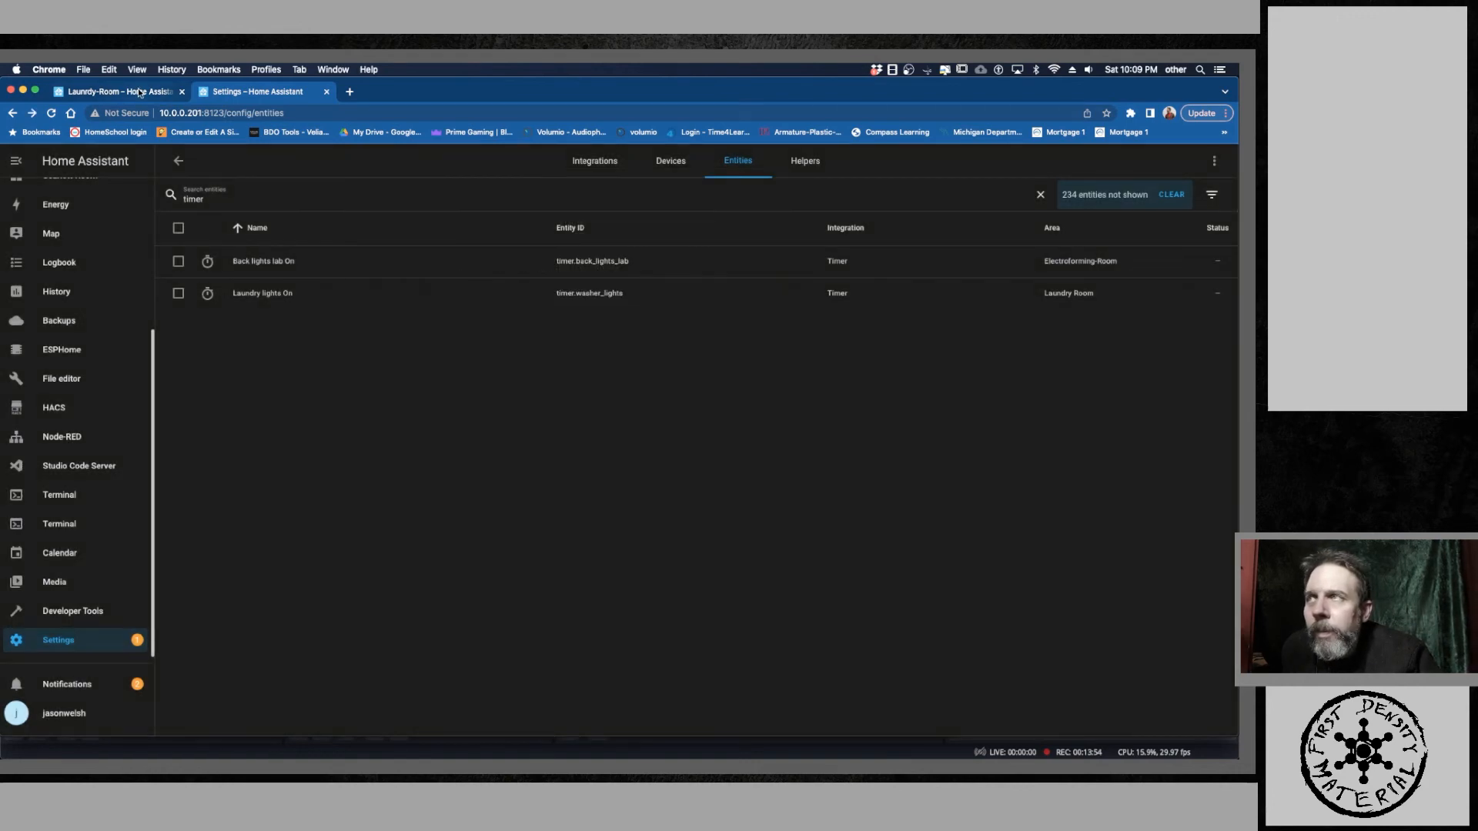
Step: Paste timer.washer_lights into the card's empty third entity and choose Back lights lab On from the suggestions
{"action": "left_click", "coordinate": [123, 92]}
{"action": "right_click", "coordinate": [422, 542]}
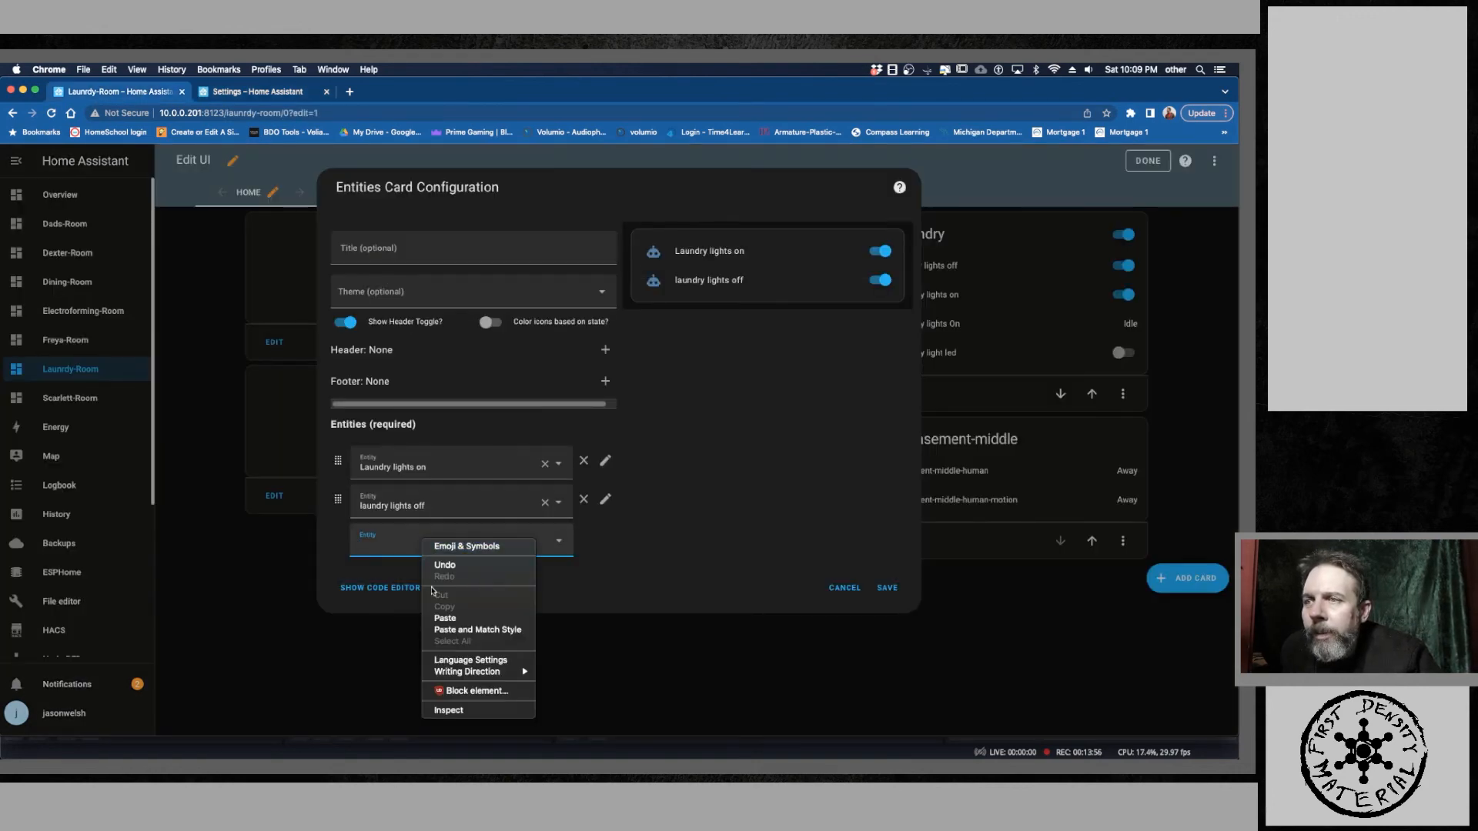
{"action": "left_click", "coordinate": [445, 619]}
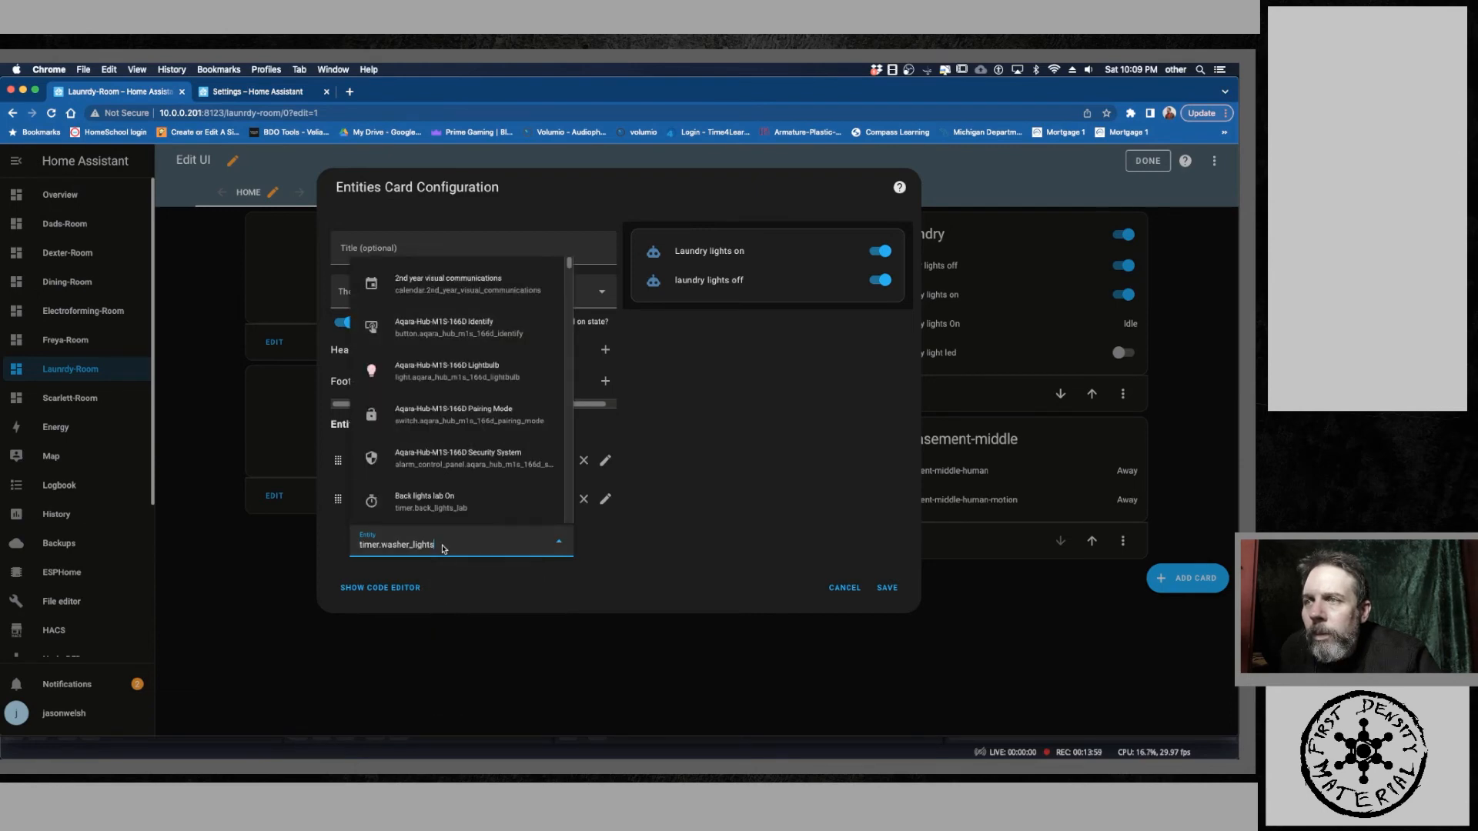
{"action": "left_click", "coordinate": [438, 502]}
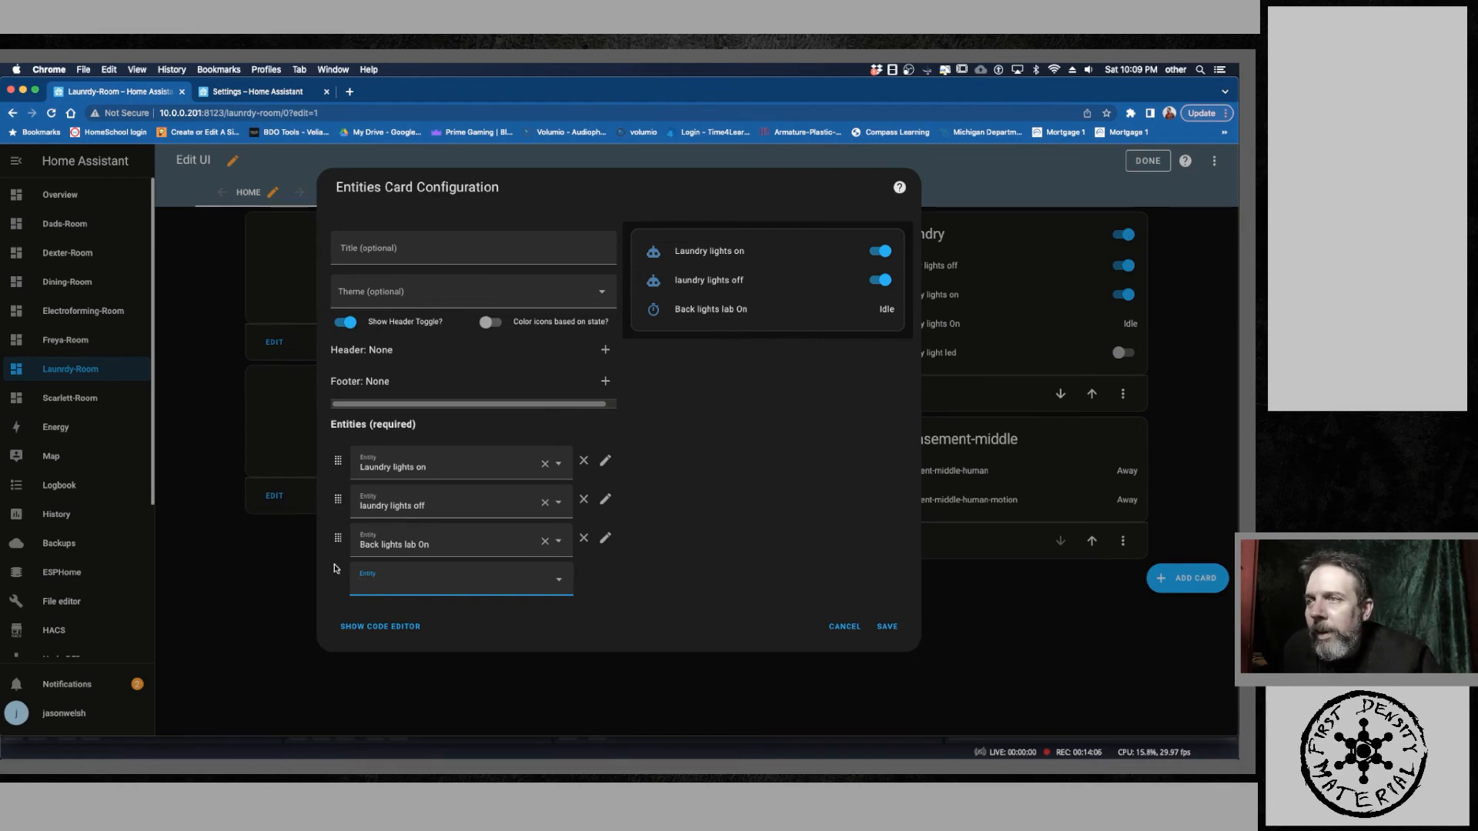
Step: Reopen the entities list in the second session's settings and search it for led
{"action": "left_click", "coordinate": [254, 92]}
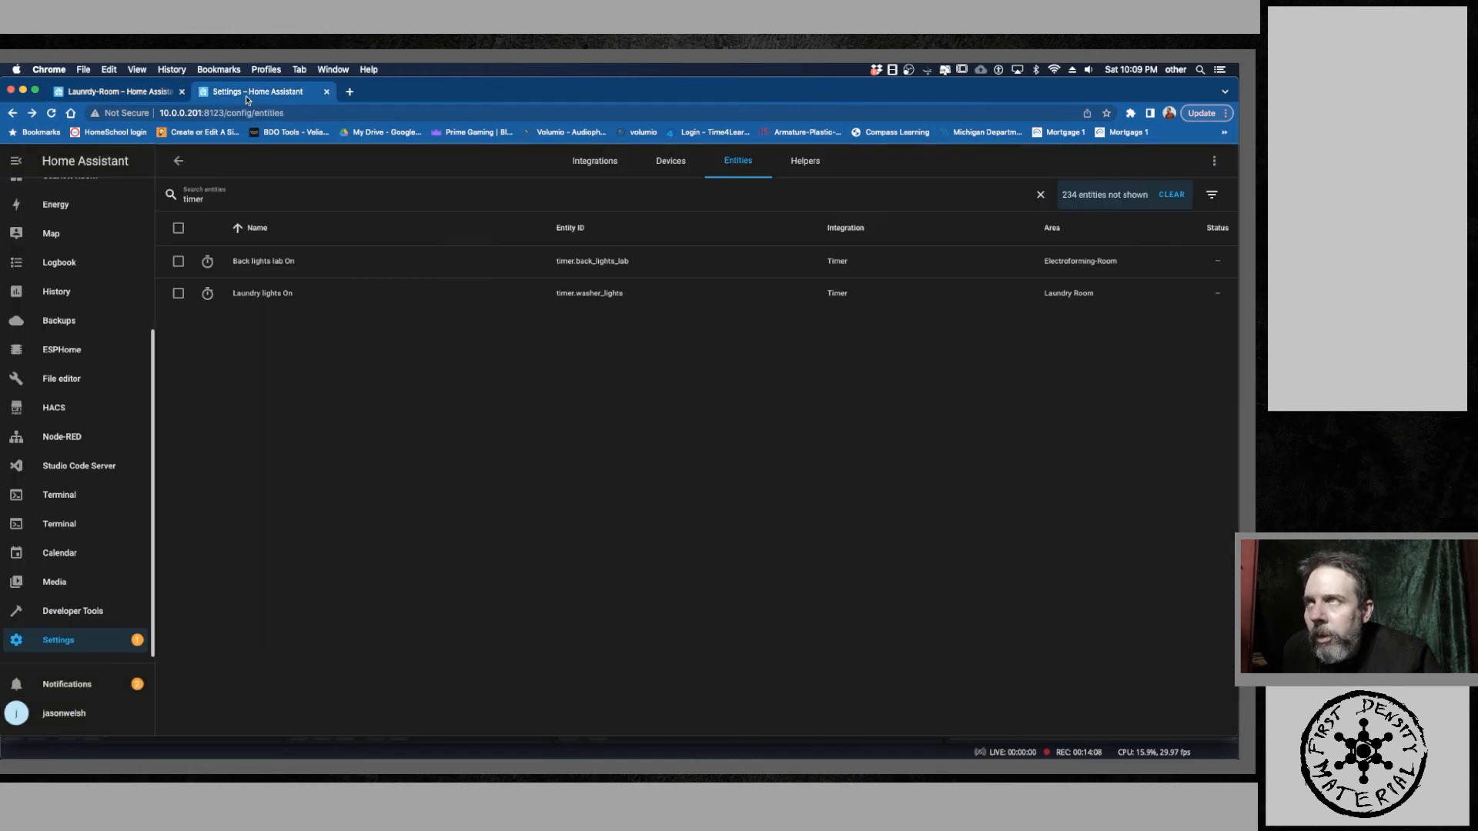
{"action": "left_click", "coordinate": [81, 642]}
{"action": "left_click", "coordinate": [627, 339]}
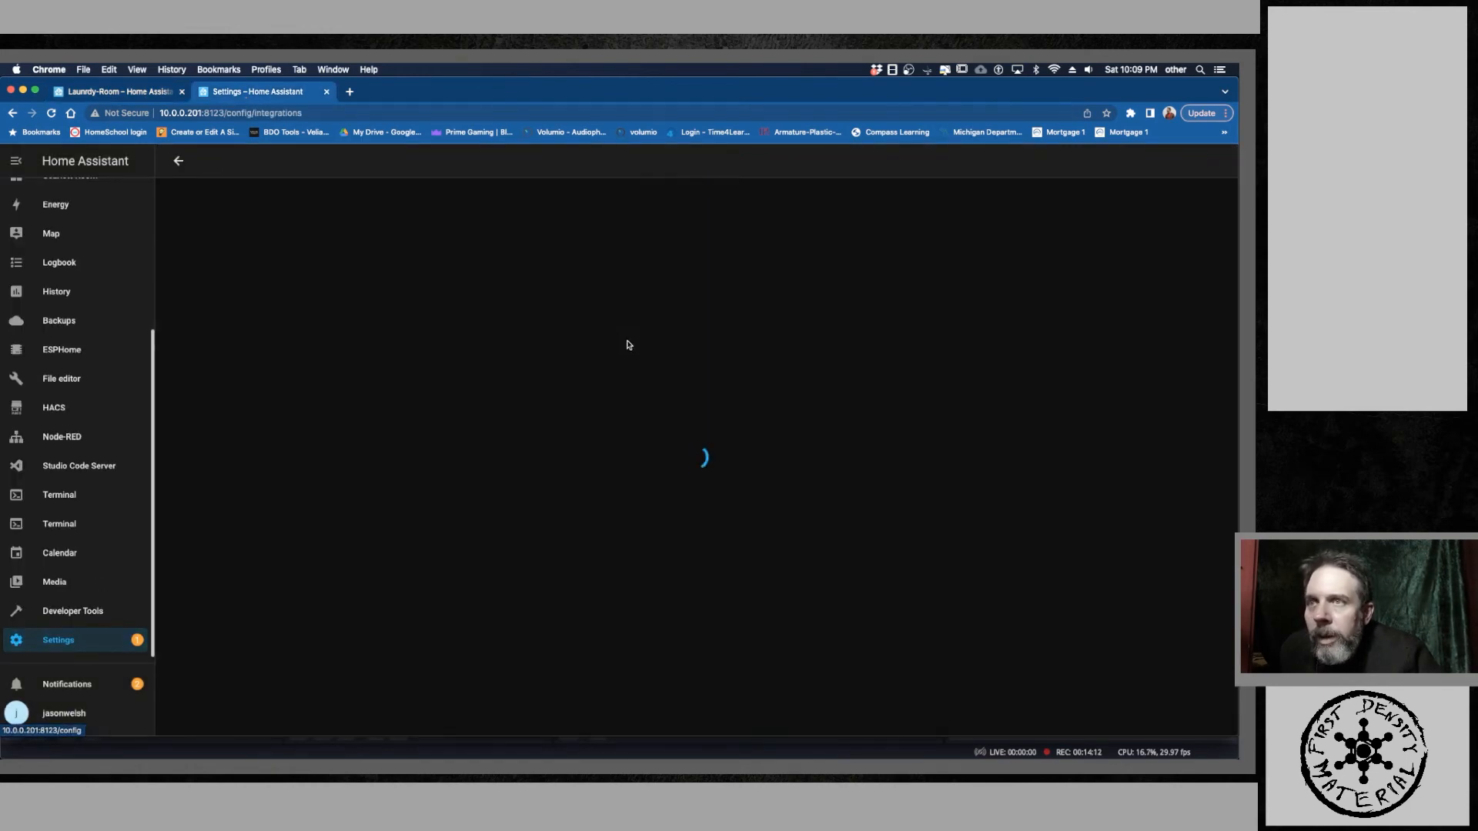
{"action": "left_click", "coordinate": [739, 158]}
{"action": "scroll", "coordinate": [642, 339], "scroll_direction": "down", "scroll_amount": 10}
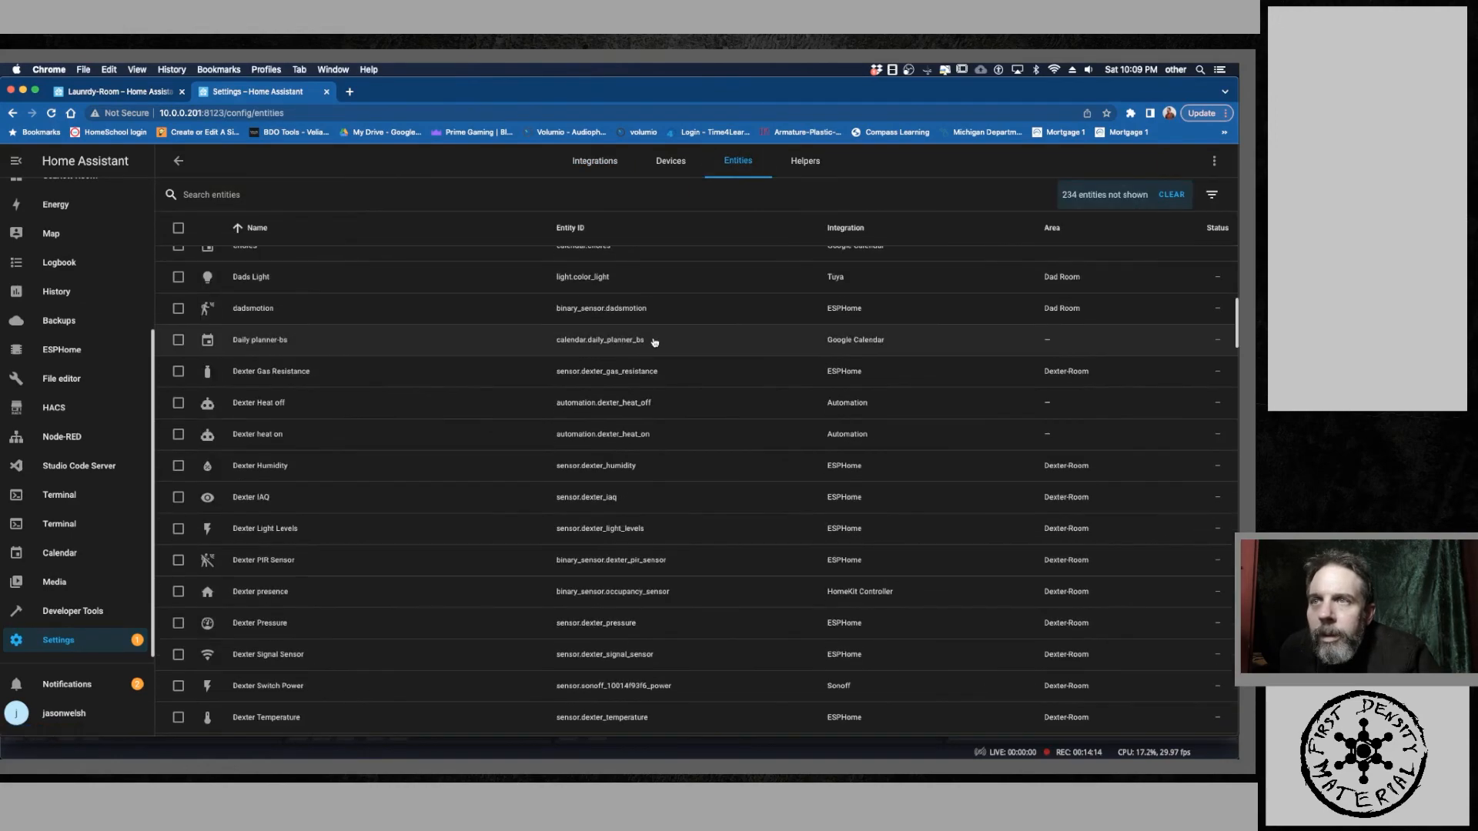
{"action": "scroll", "coordinate": [642, 339], "scroll_direction": "up", "scroll_amount": 5}
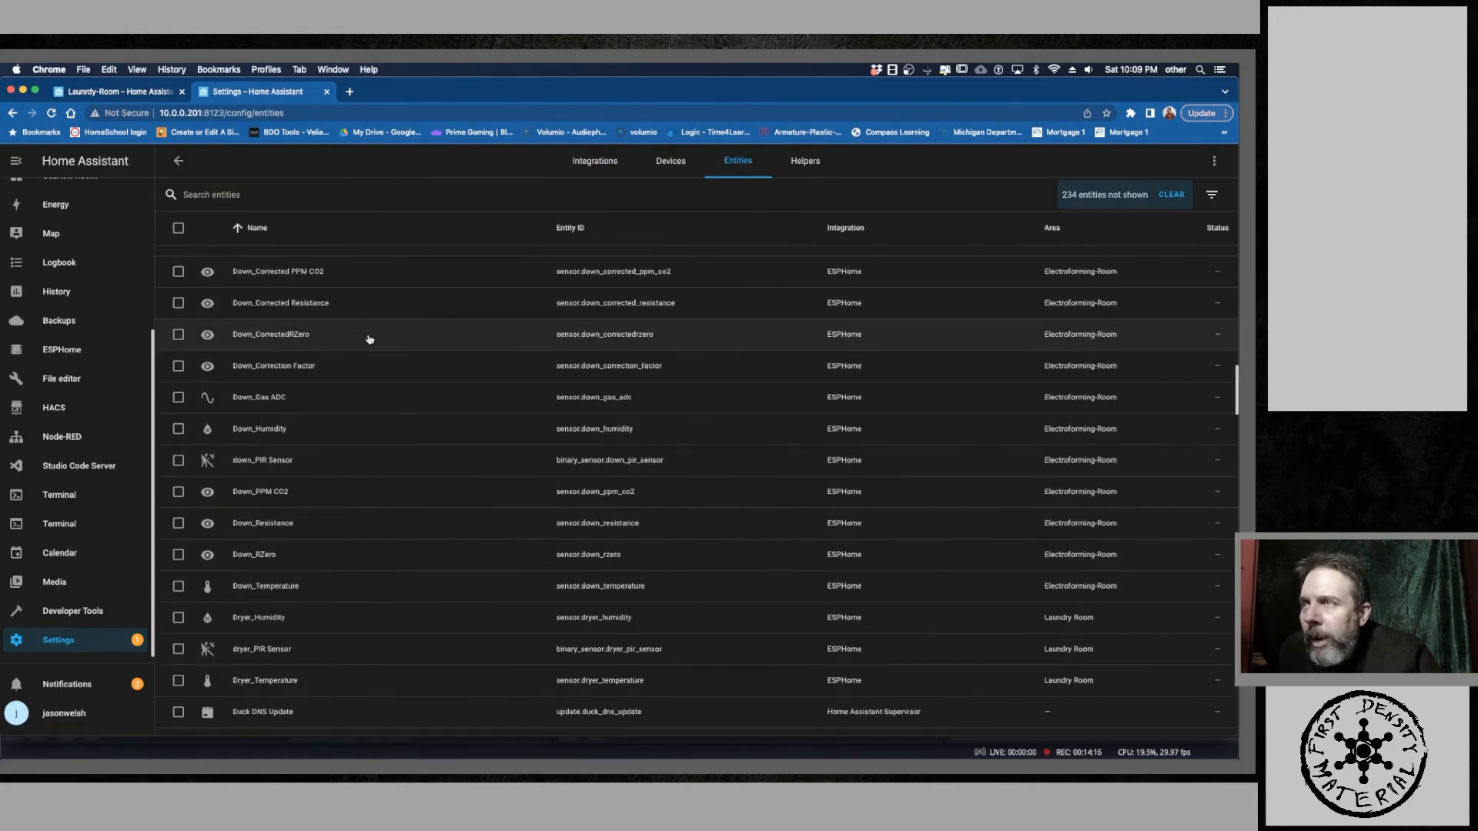
{"action": "left_click", "coordinate": [307, 195]}
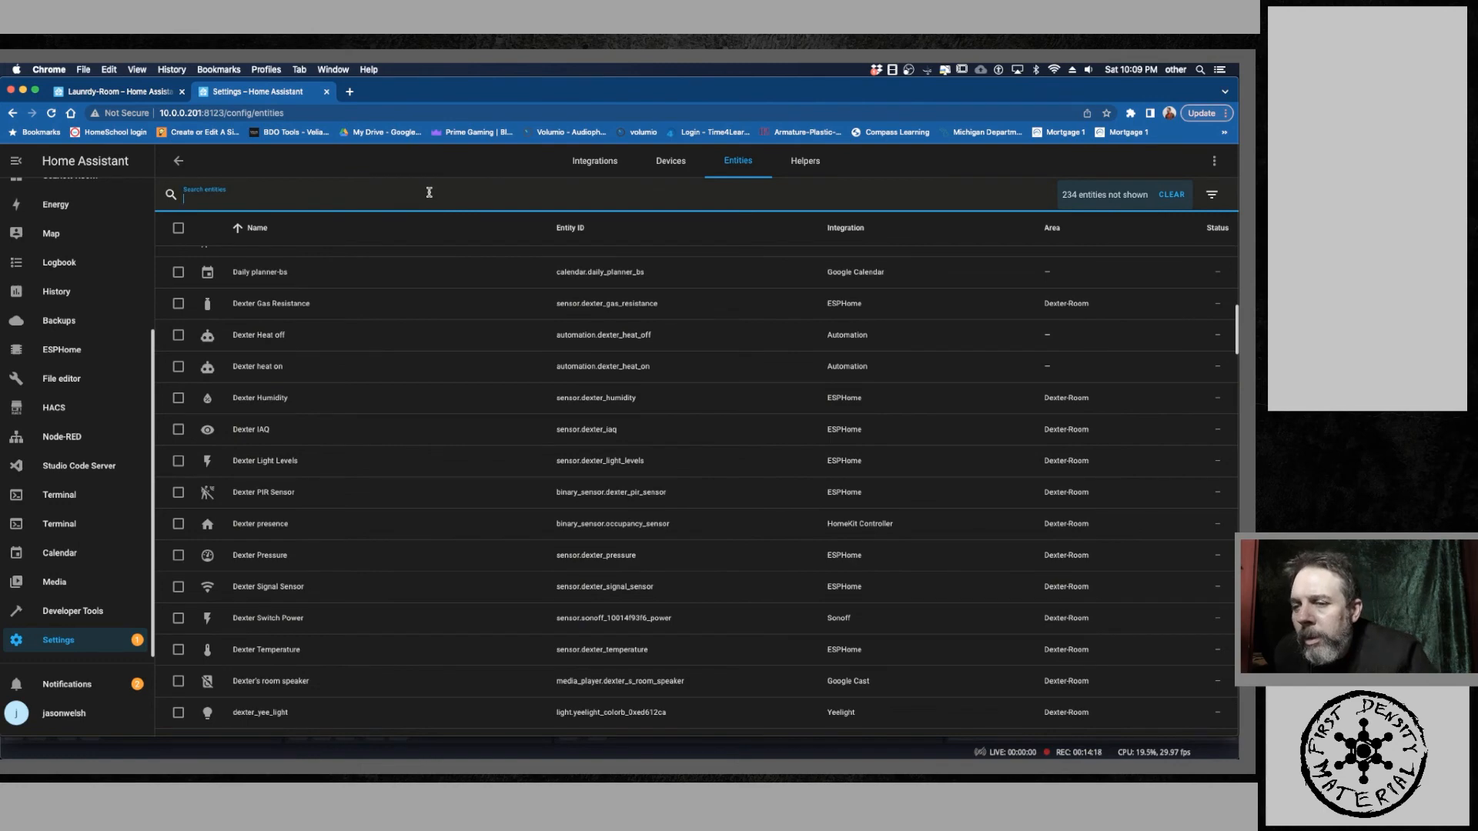
{"action": "type", "text": "led"}
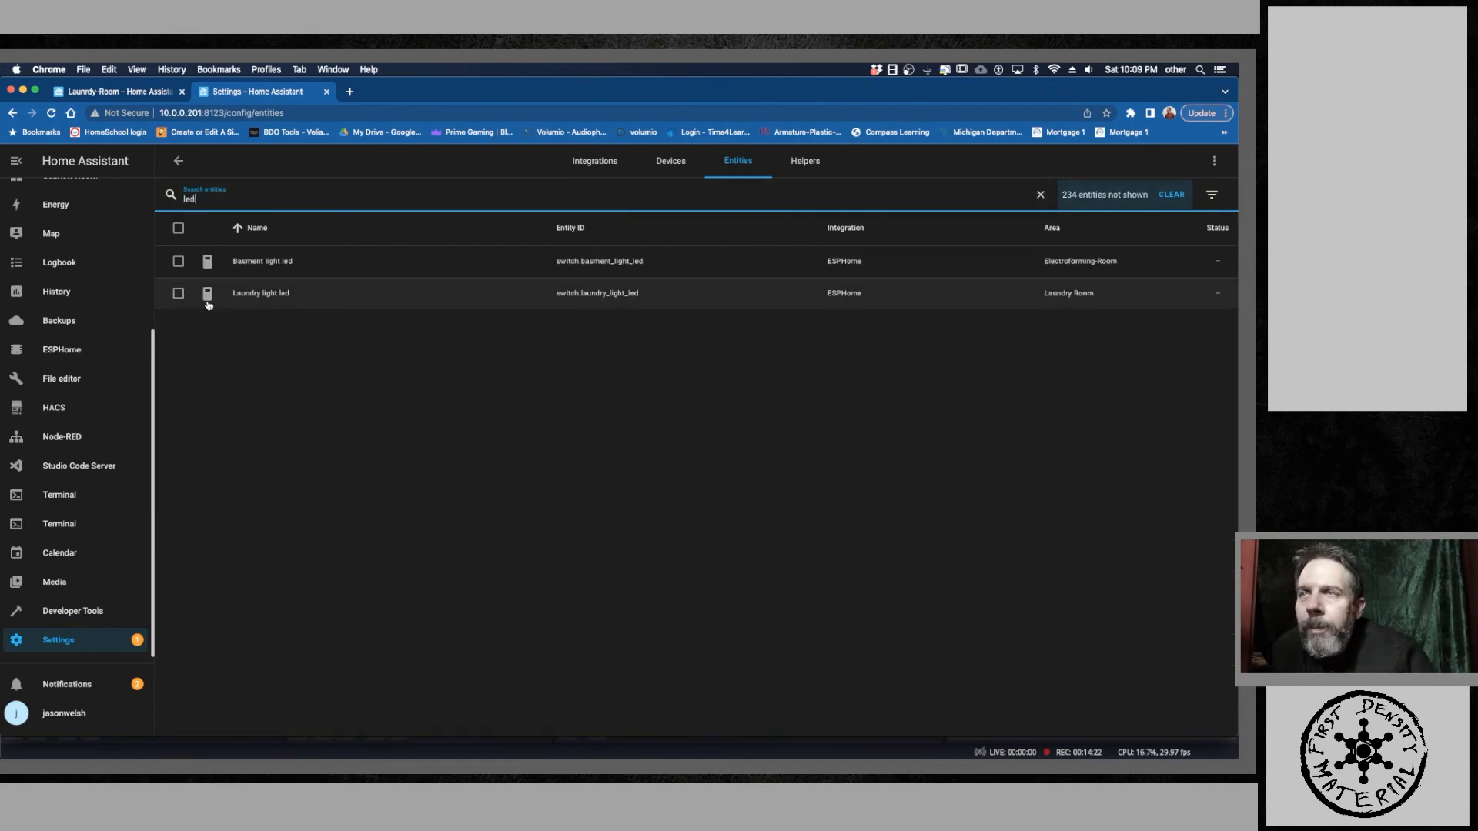
Step: Copy the entity ID switch.laundry_light_led from the Laundry light led switch's settings and close its dialog
{"action": "left_click", "coordinate": [238, 296]}
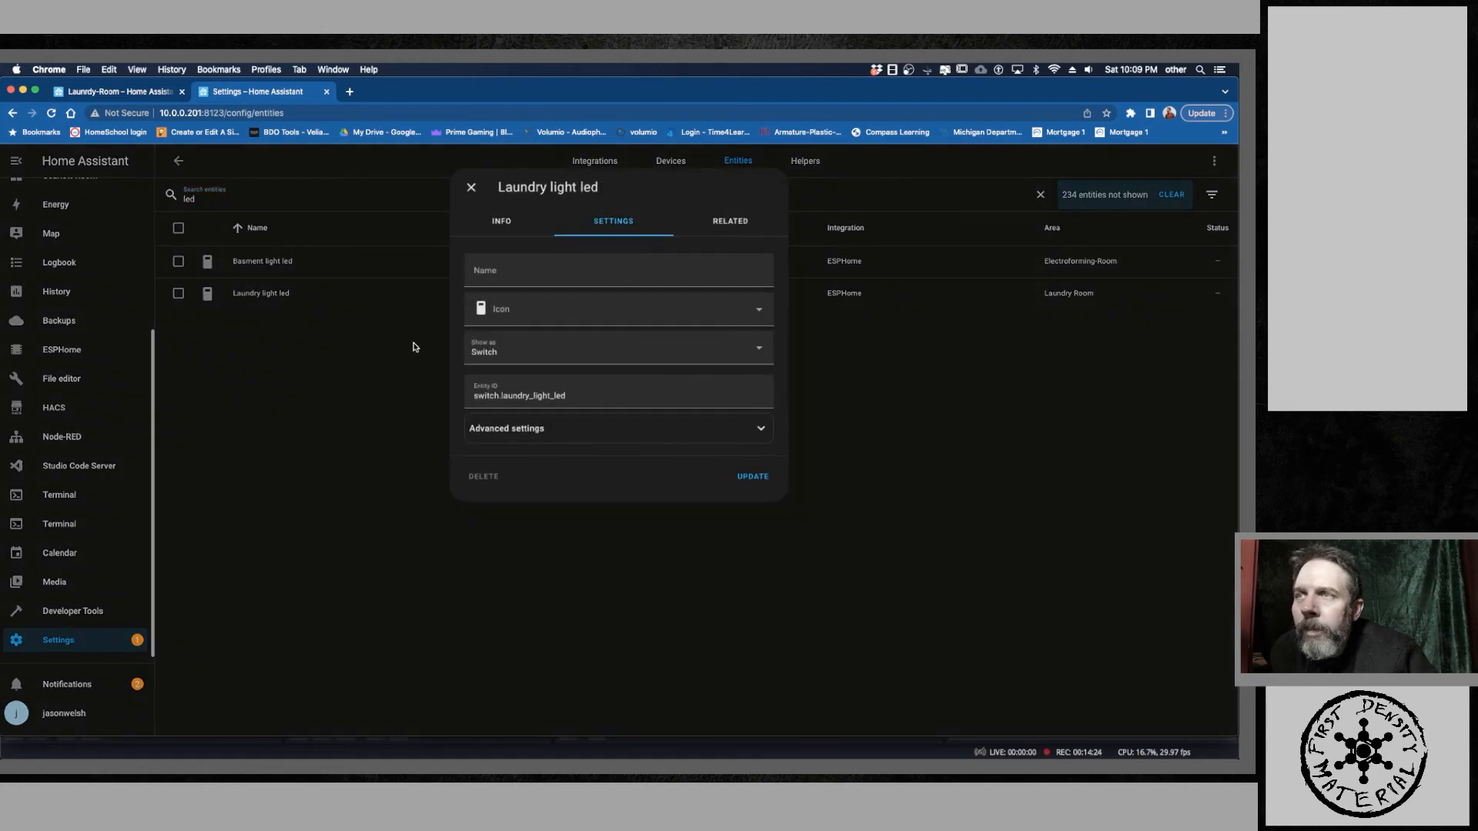
{"action": "left_click", "coordinate": [533, 396]}
{"action": "triple_click", "coordinate": [533, 397]}
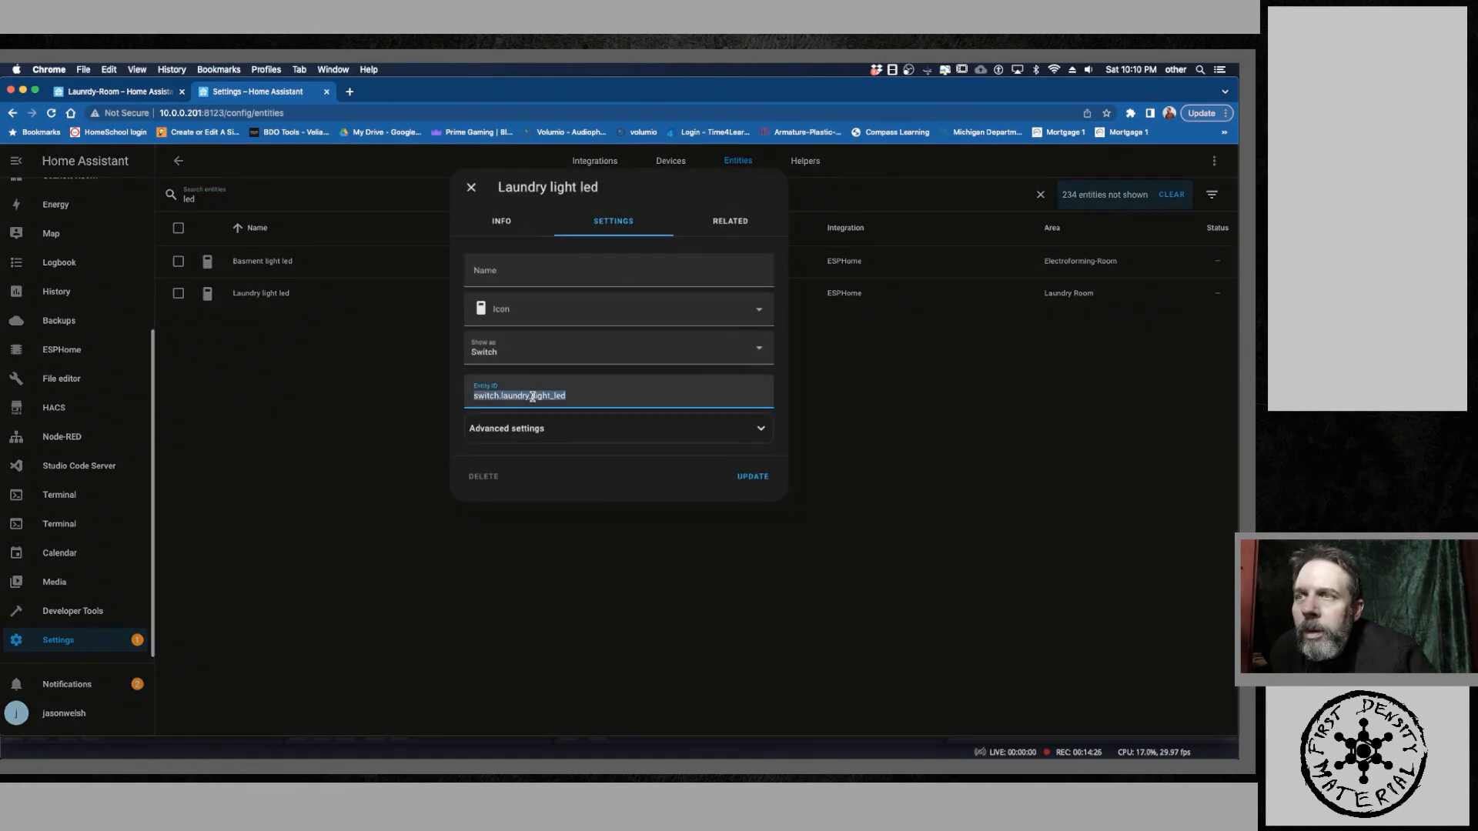
{"action": "right_click", "coordinate": [533, 397]}
{"action": "left_click", "coordinate": [556, 482]}
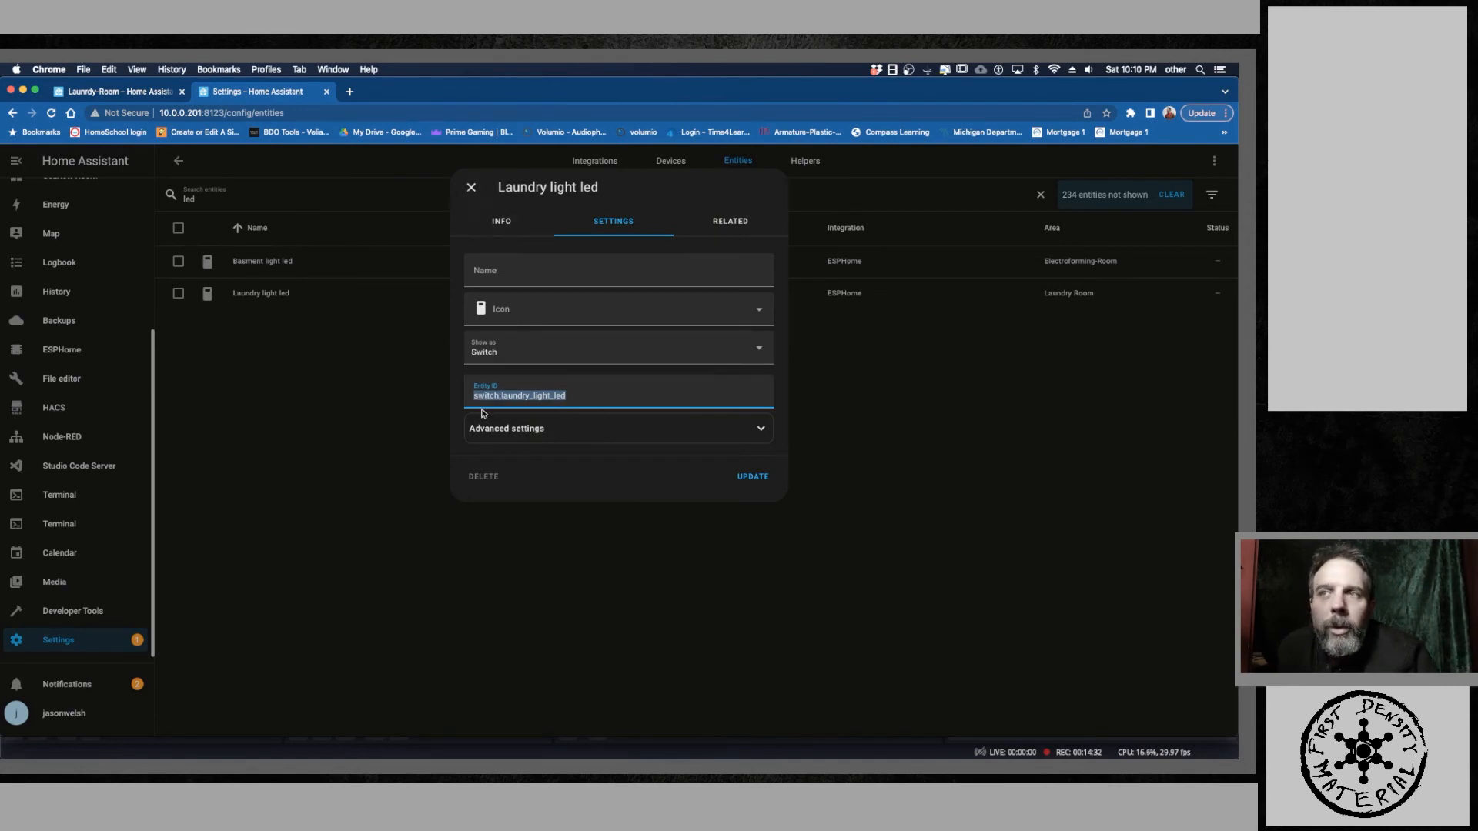
{"action": "left_click", "coordinate": [471, 187]}
Step: Paste switch.laundry_light_led into the empty fourth entity of the card on the Launrdy-Room dashboard
{"action": "left_click", "coordinate": [123, 92]}
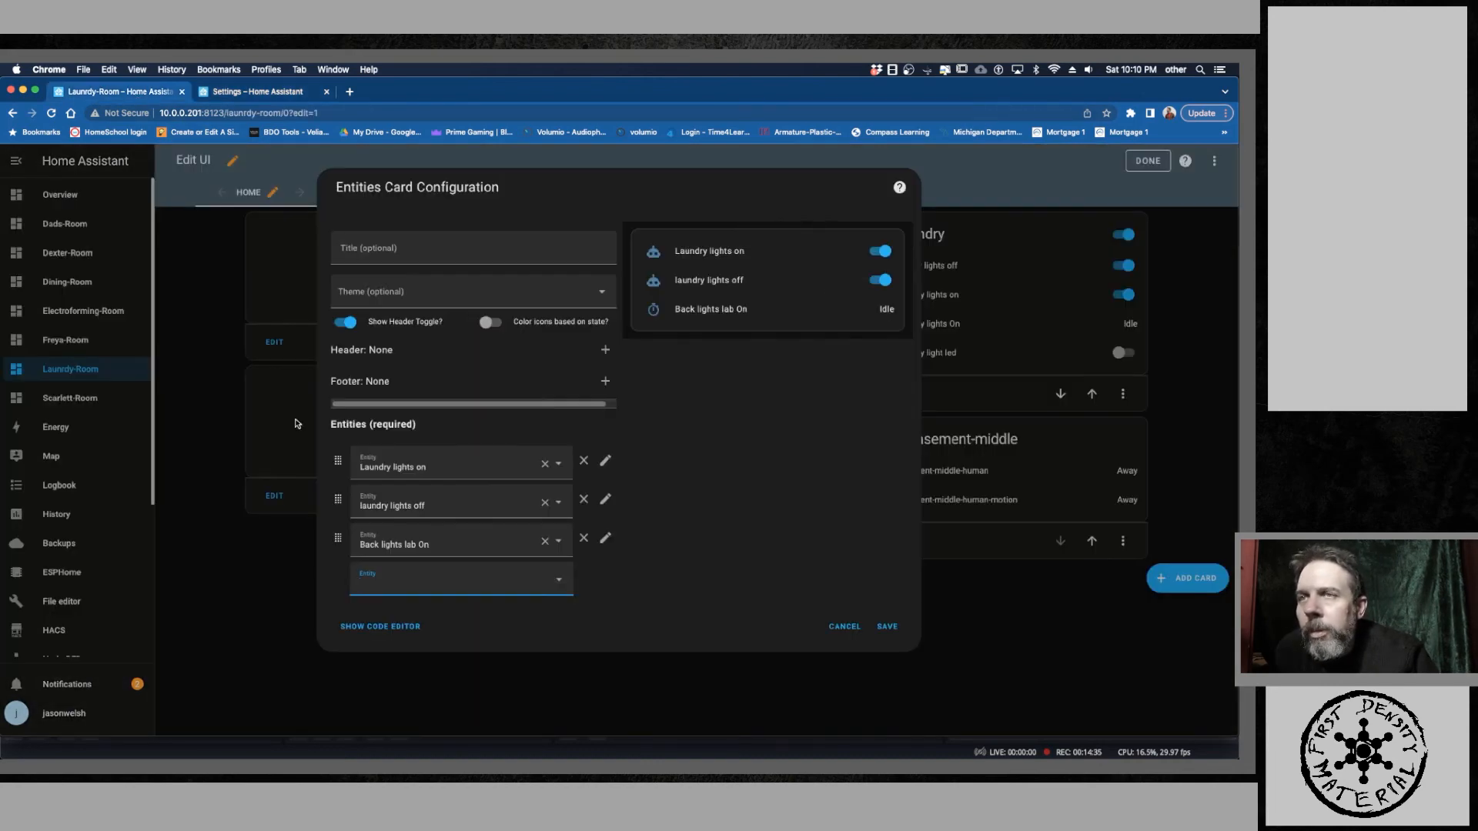
{"action": "right_click", "coordinate": [388, 579]}
{"action": "left_click", "coordinate": [412, 656]}
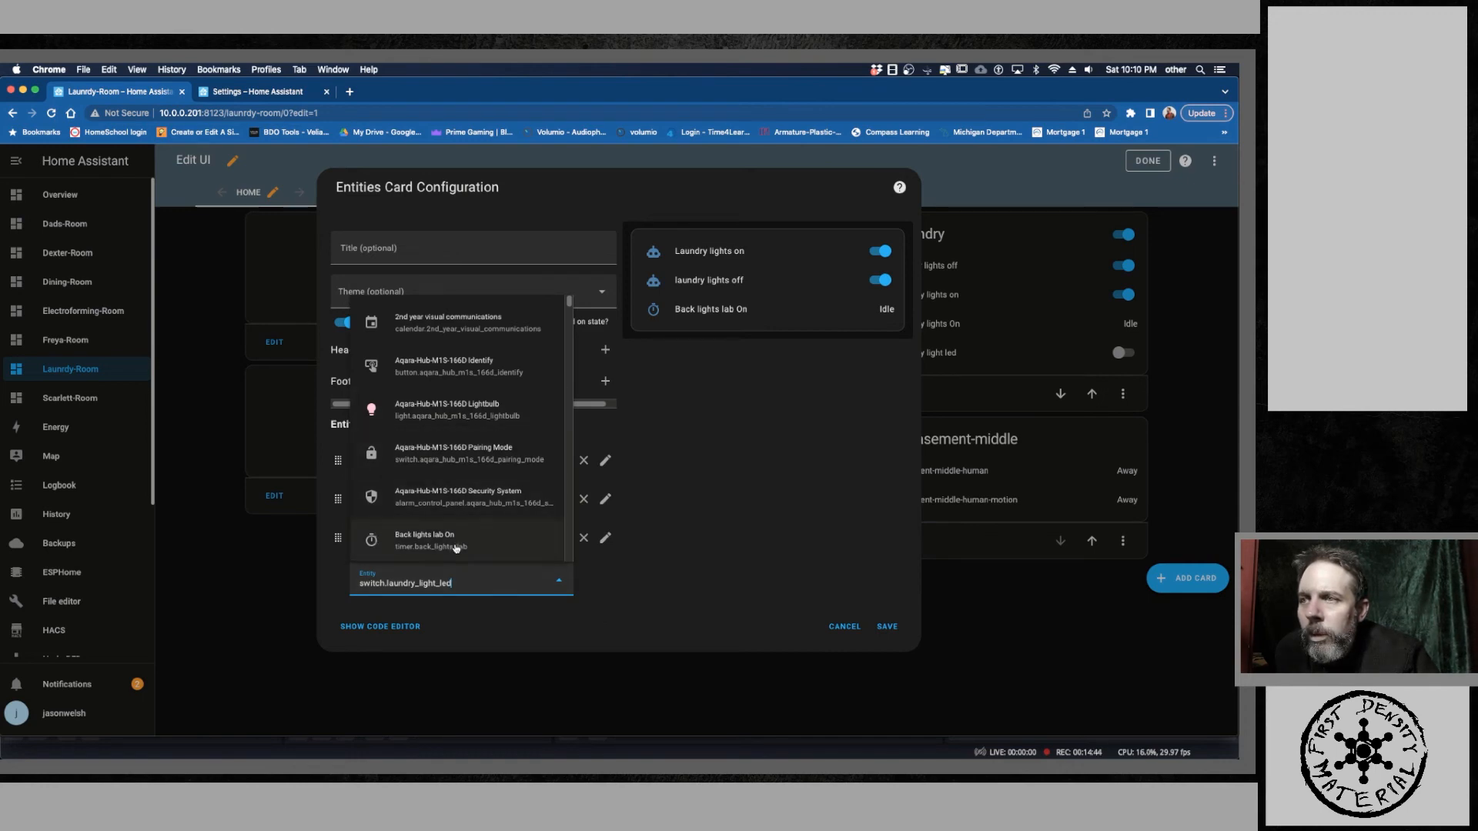
Step: Look through the fourth entity's suggestions for the Laundry light led switch
{"action": "scroll", "coordinate": [493, 534], "scroll_direction": "down", "scroll_amount": 5}
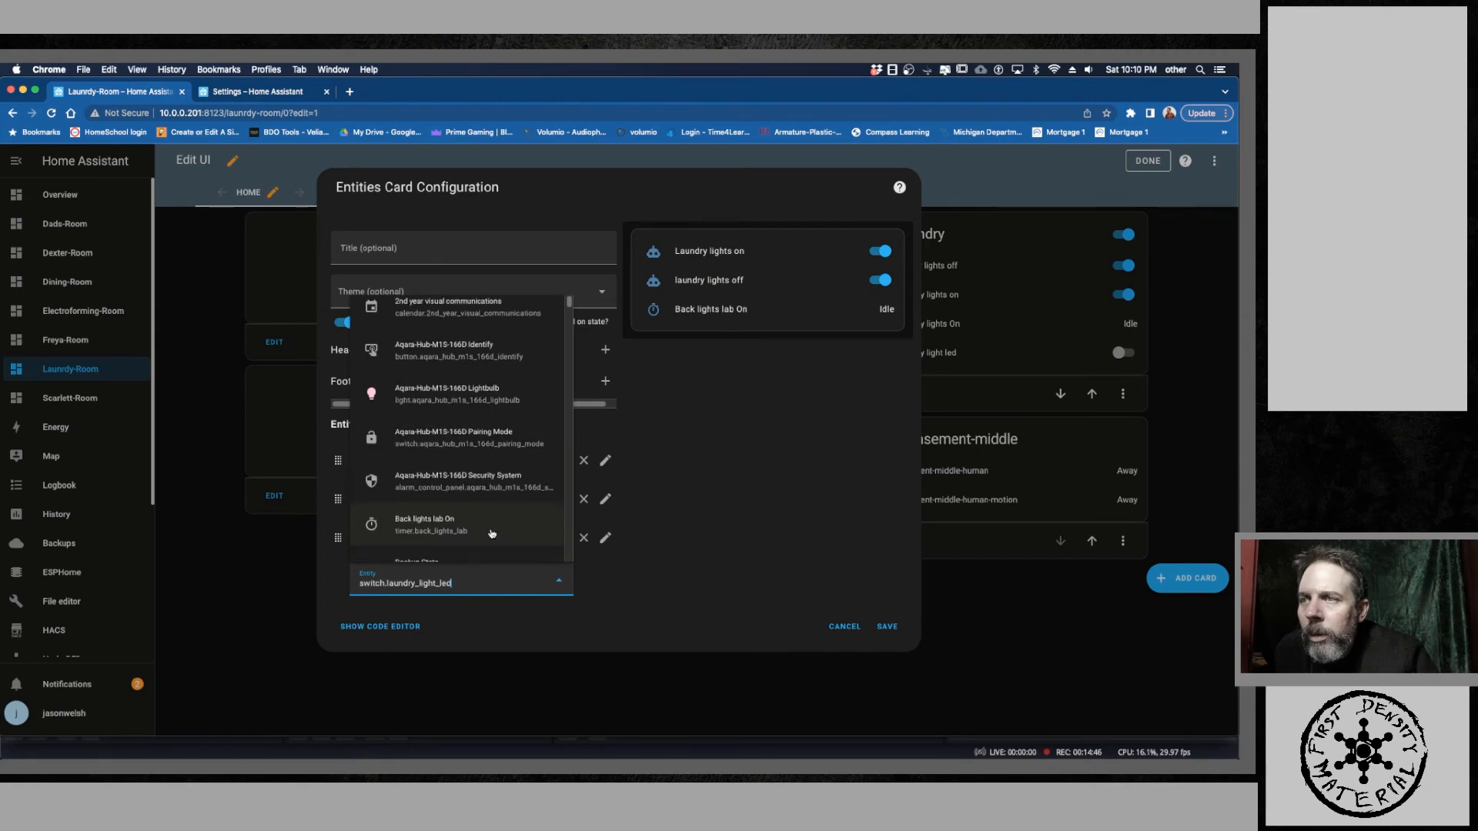
{"action": "scroll", "coordinate": [493, 533], "scroll_direction": "down", "scroll_amount": 10}
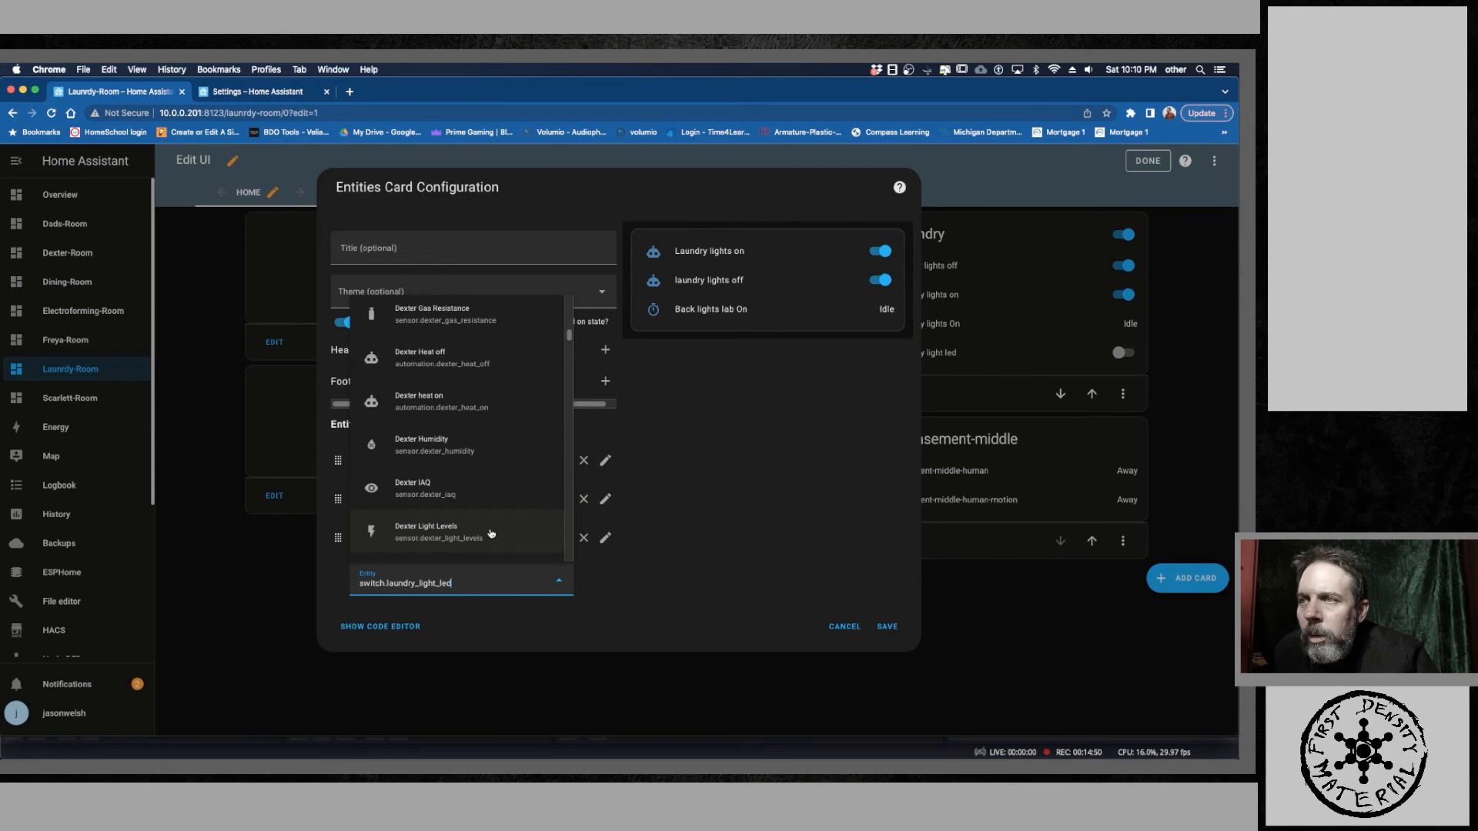
{"action": "scroll", "coordinate": [491, 534], "scroll_direction": "down", "scroll_amount": 3}
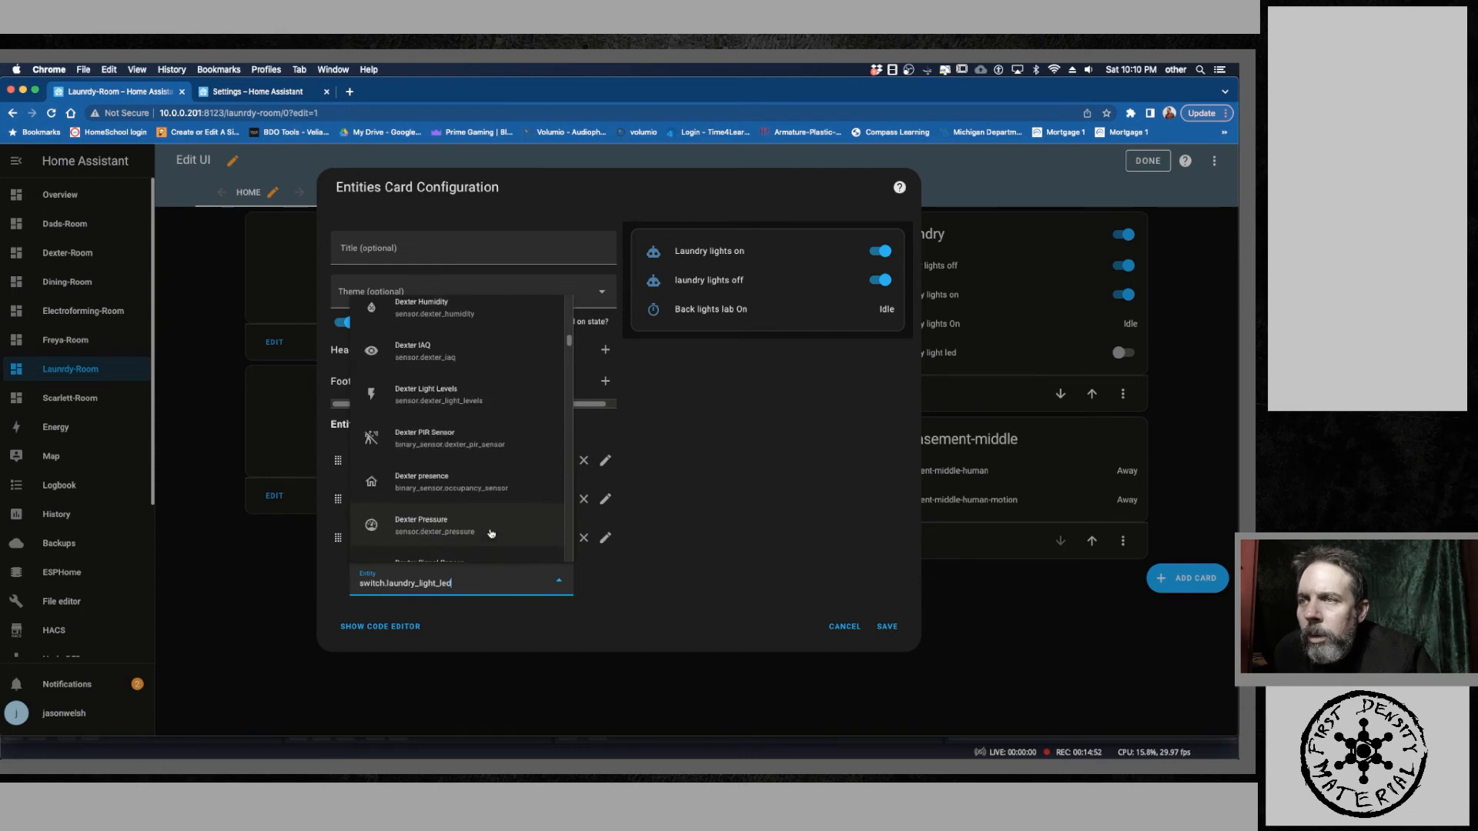
{"action": "scroll", "coordinate": [491, 534], "scroll_direction": "down", "scroll_amount": 6}
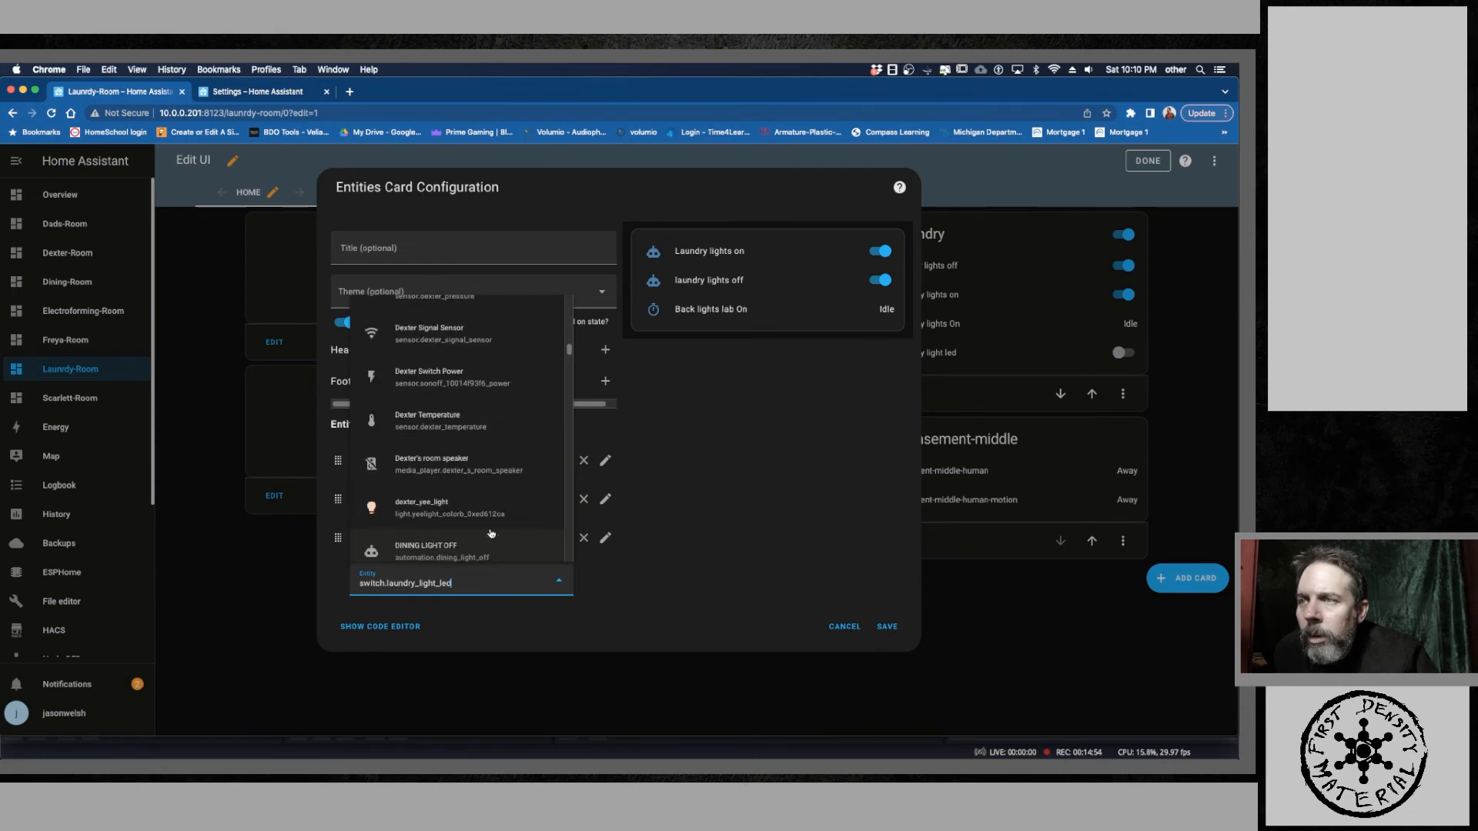
{"action": "scroll", "coordinate": [491, 533], "scroll_direction": "down", "scroll_amount": 5}
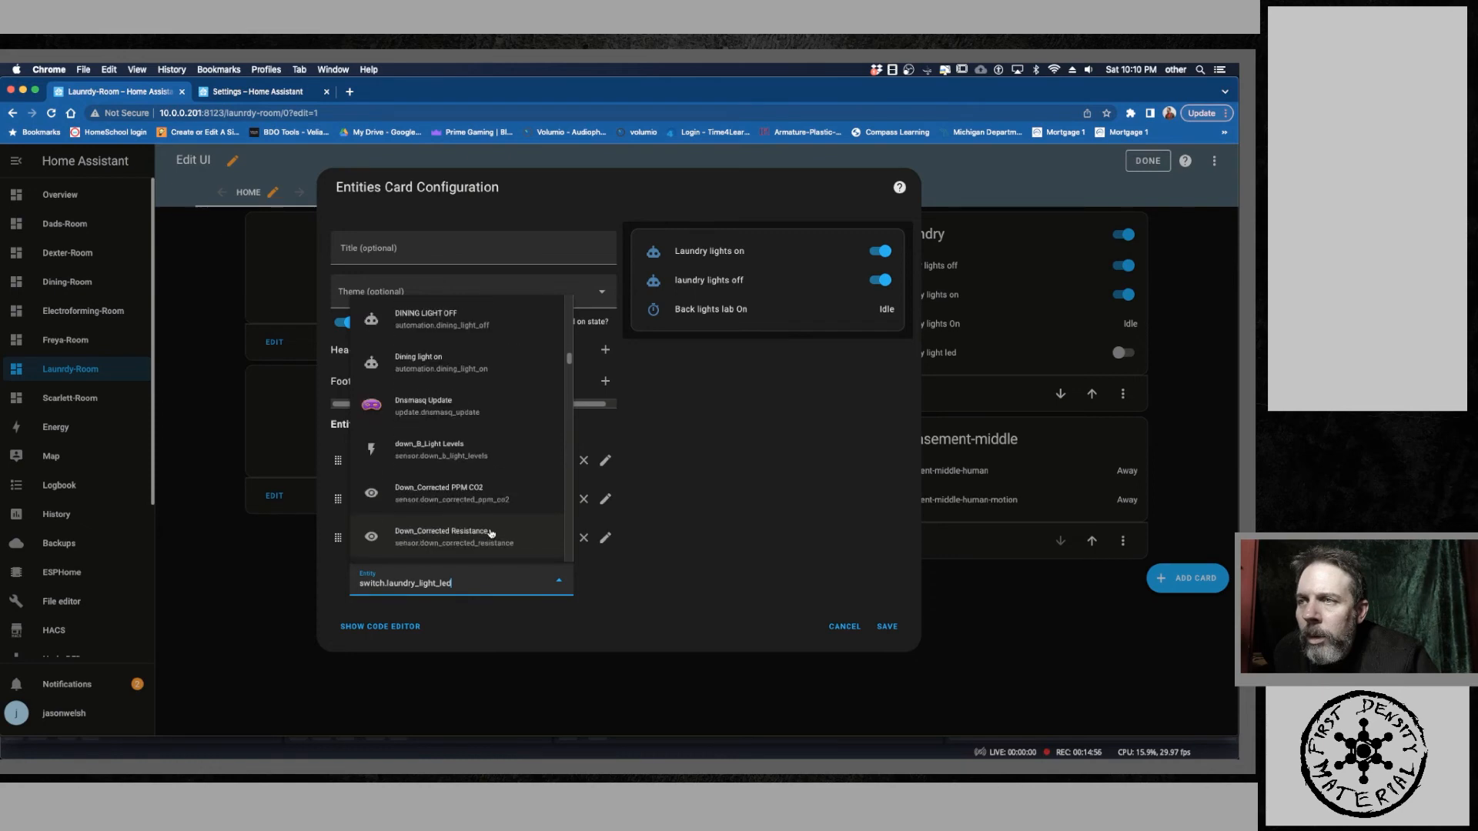
{"action": "scroll", "coordinate": [492, 533], "scroll_direction": "down", "scroll_amount": 5}
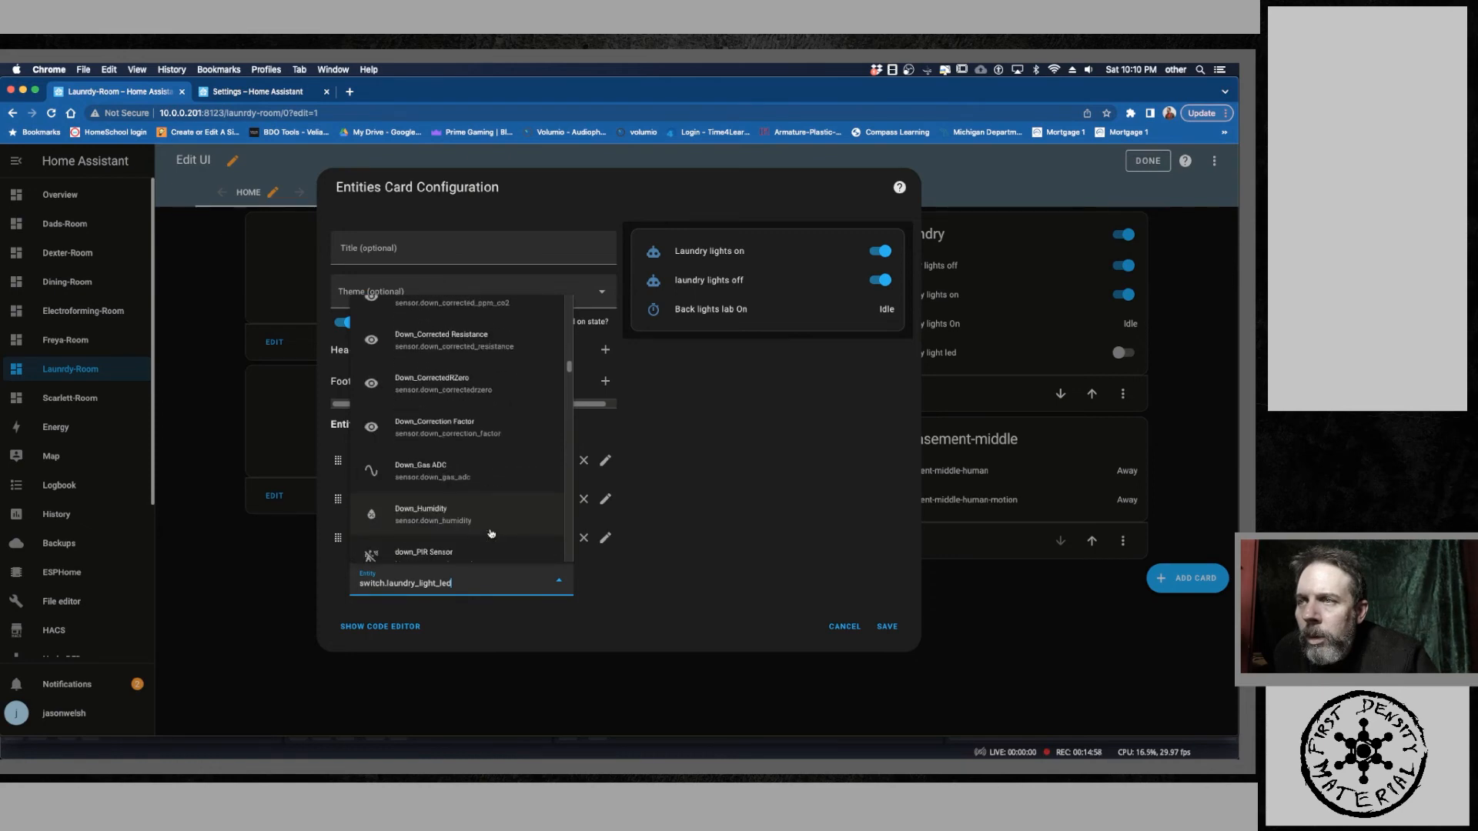
{"action": "scroll", "coordinate": [491, 533], "scroll_direction": "up", "scroll_amount": 15}
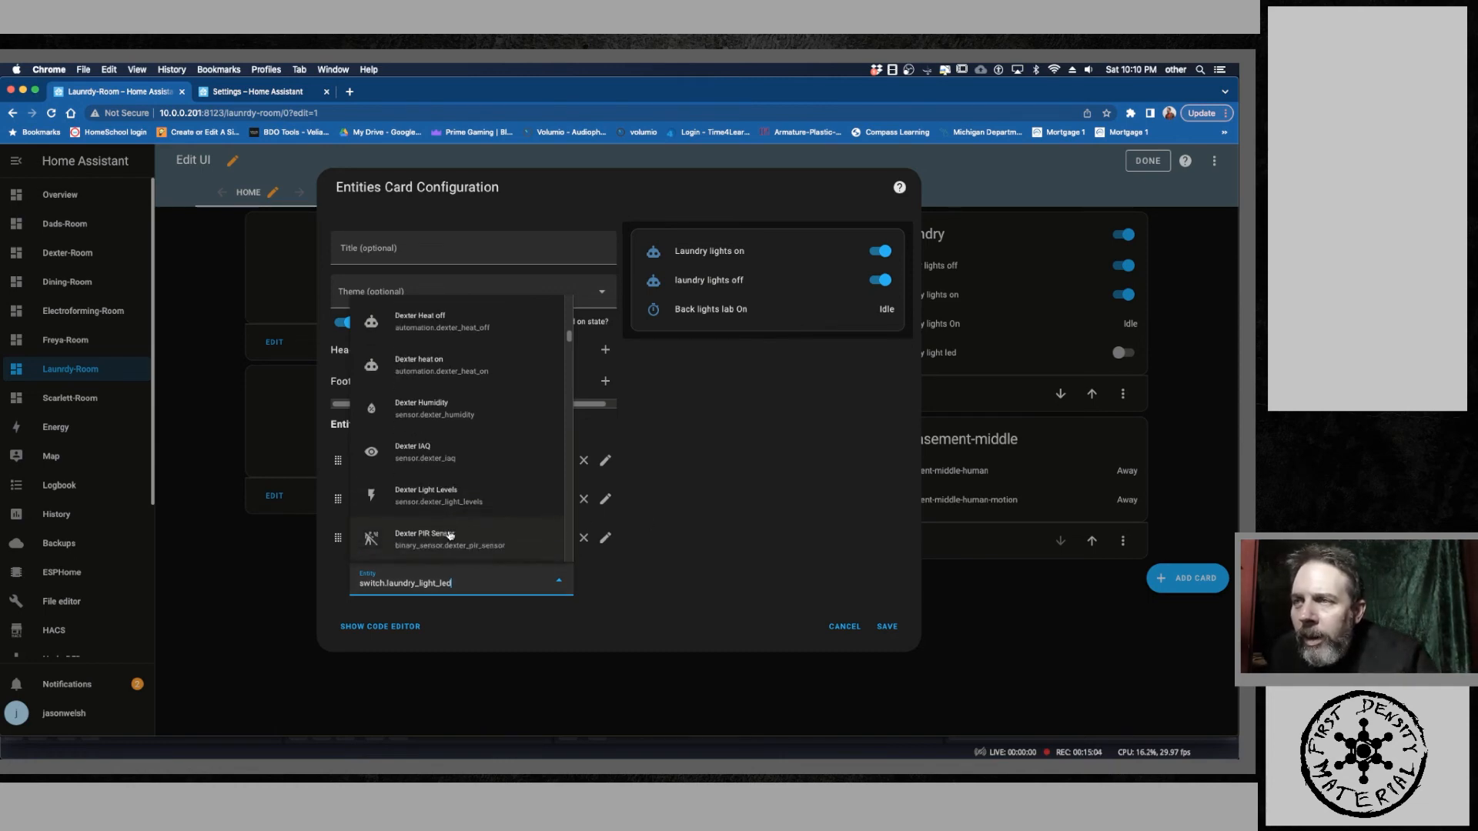
{"action": "scroll", "coordinate": [473, 530], "scroll_direction": "down", "scroll_amount": 4}
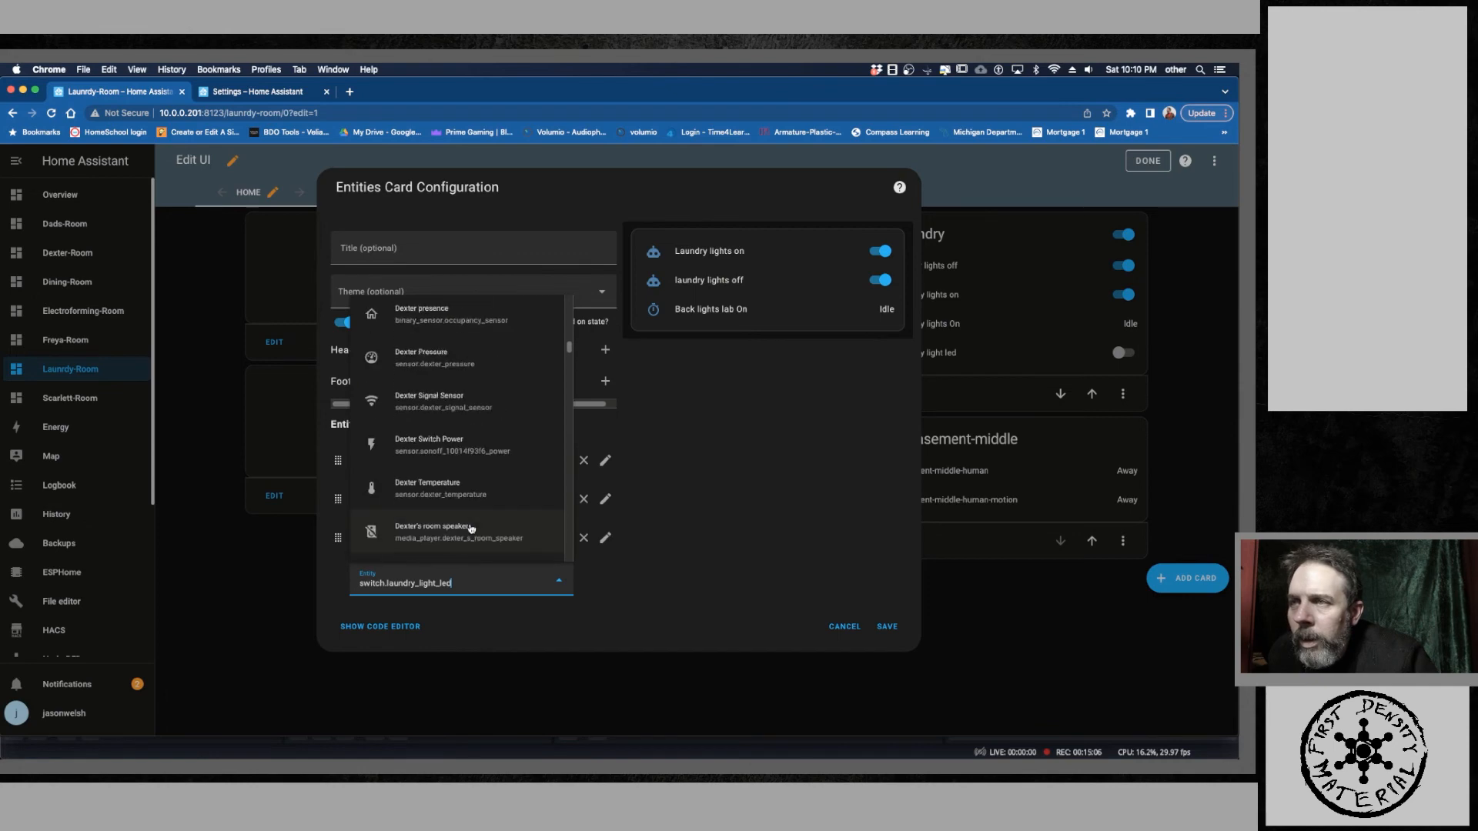
{"action": "scroll", "coordinate": [472, 529], "scroll_direction": "up", "scroll_amount": 10}
{"action": "scroll", "coordinate": [471, 529], "scroll_direction": "down", "scroll_amount": 5}
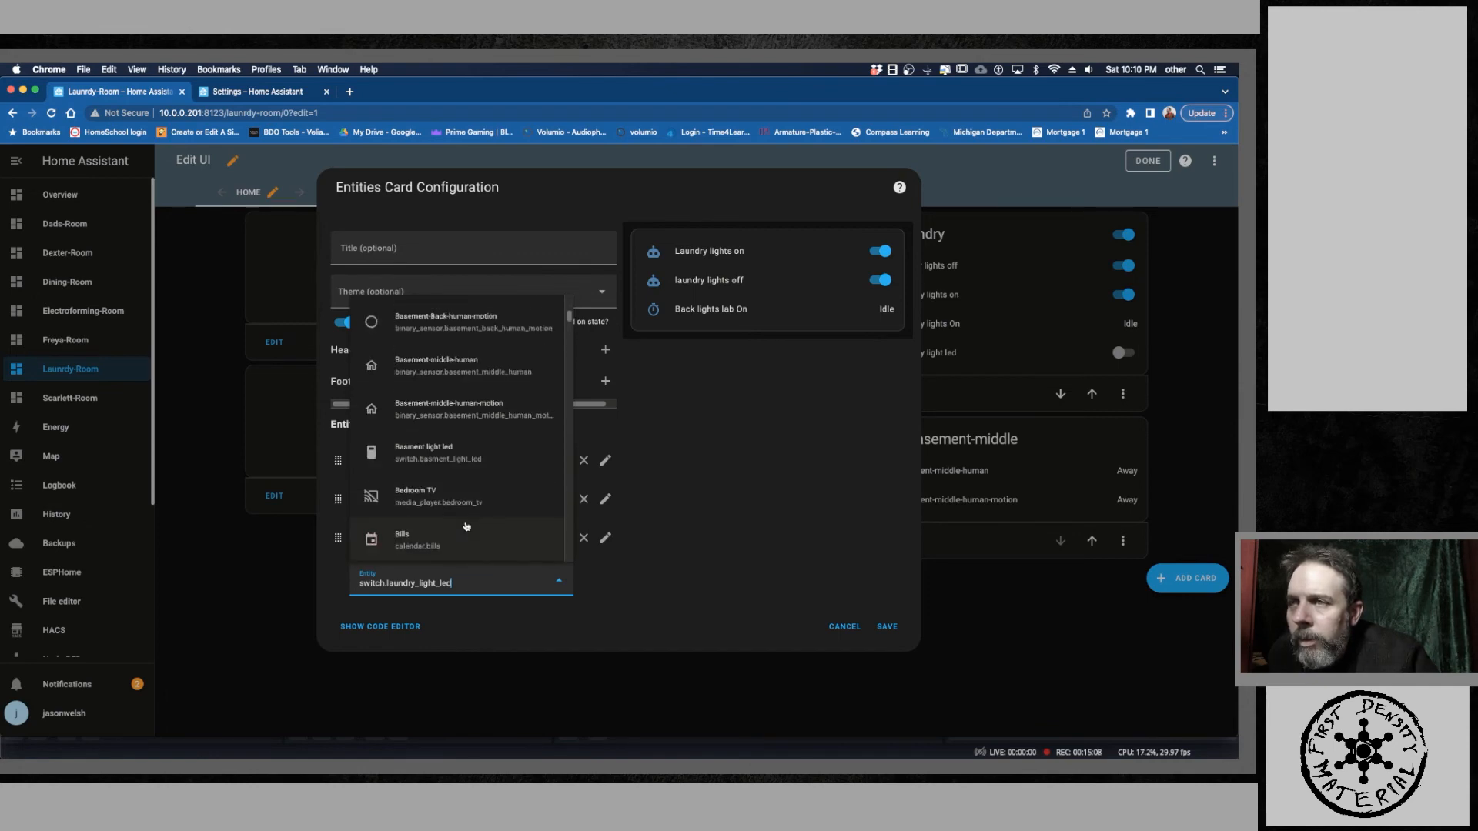
{"action": "scroll", "coordinate": [465, 525], "scroll_direction": "up", "scroll_amount": 5}
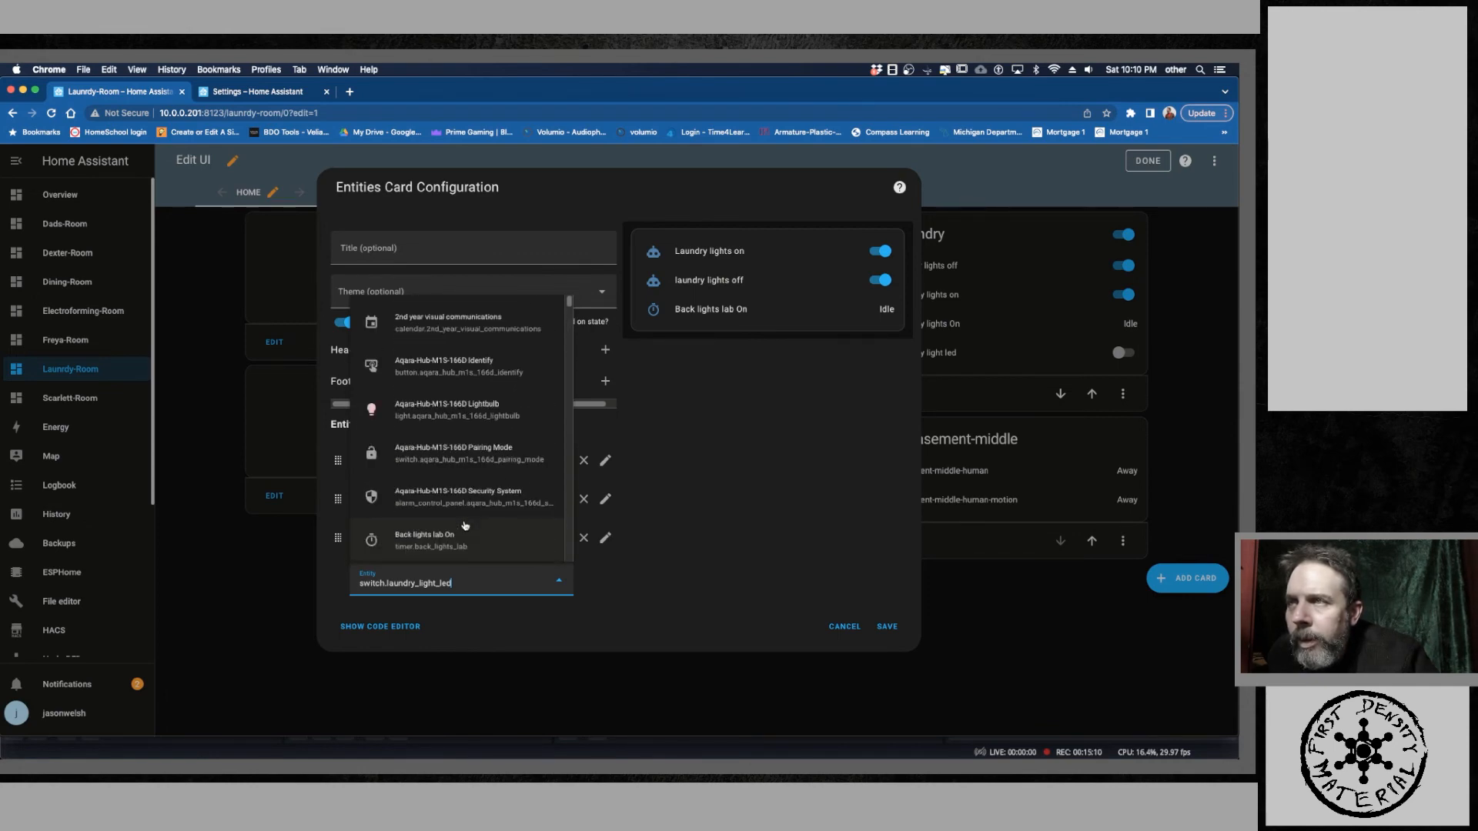
{"action": "scroll", "coordinate": [465, 525], "scroll_direction": "down", "scroll_amount": 6}
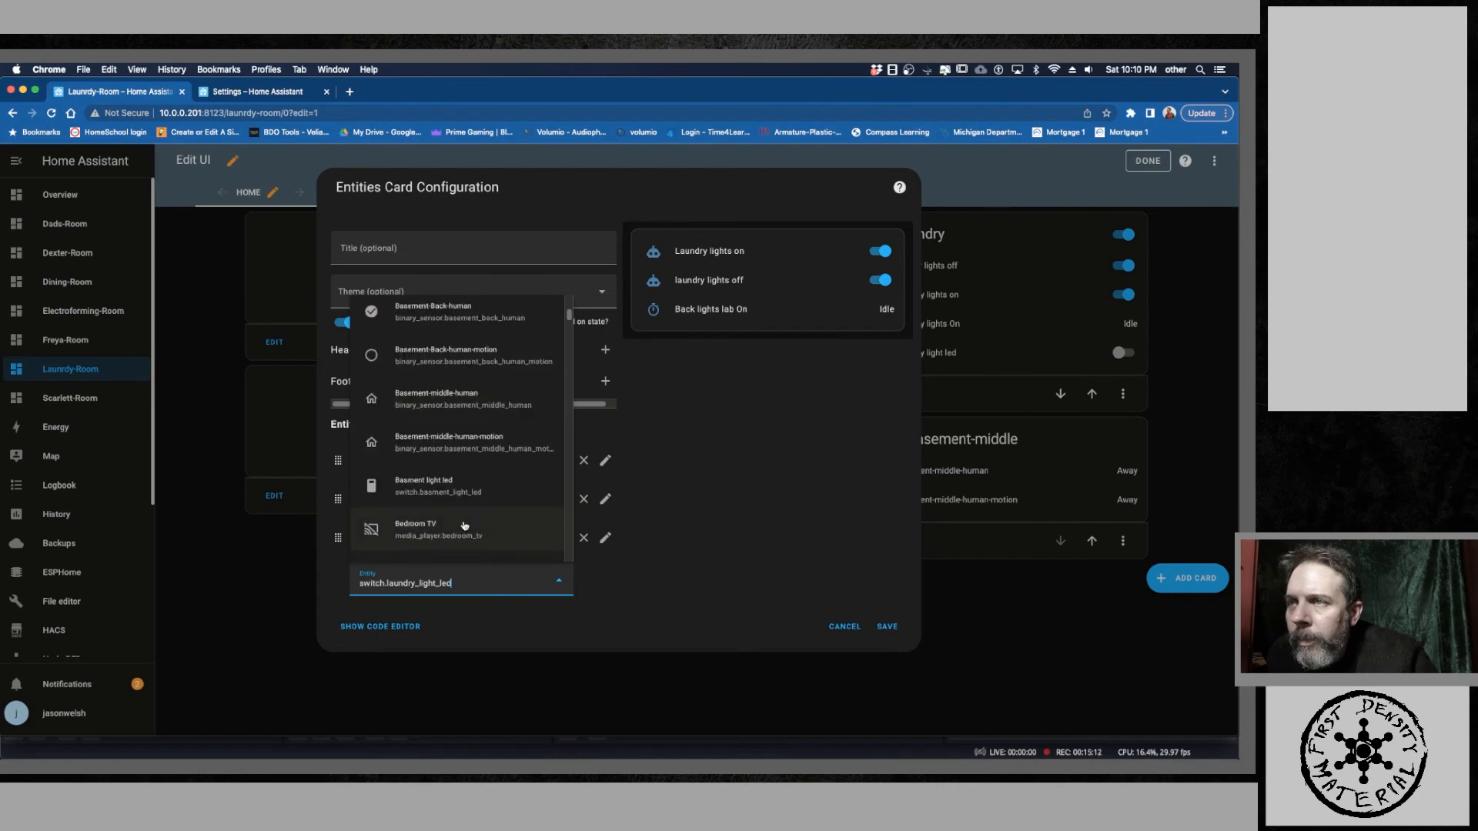
{"action": "scroll", "coordinate": [464, 526], "scroll_direction": "down", "scroll_amount": 8}
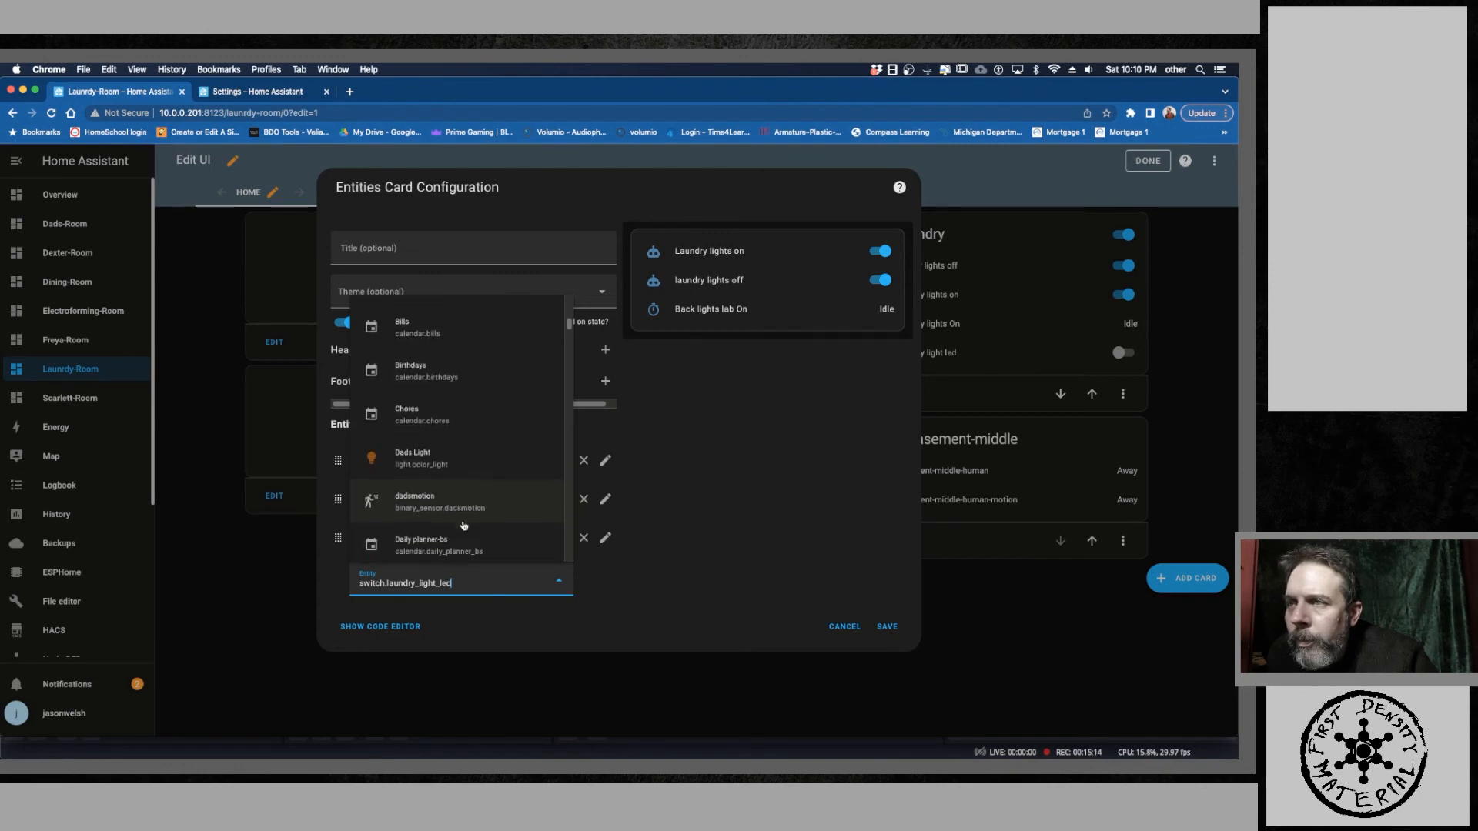
{"action": "scroll", "coordinate": [462, 525], "scroll_direction": "down", "scroll_amount": 5}
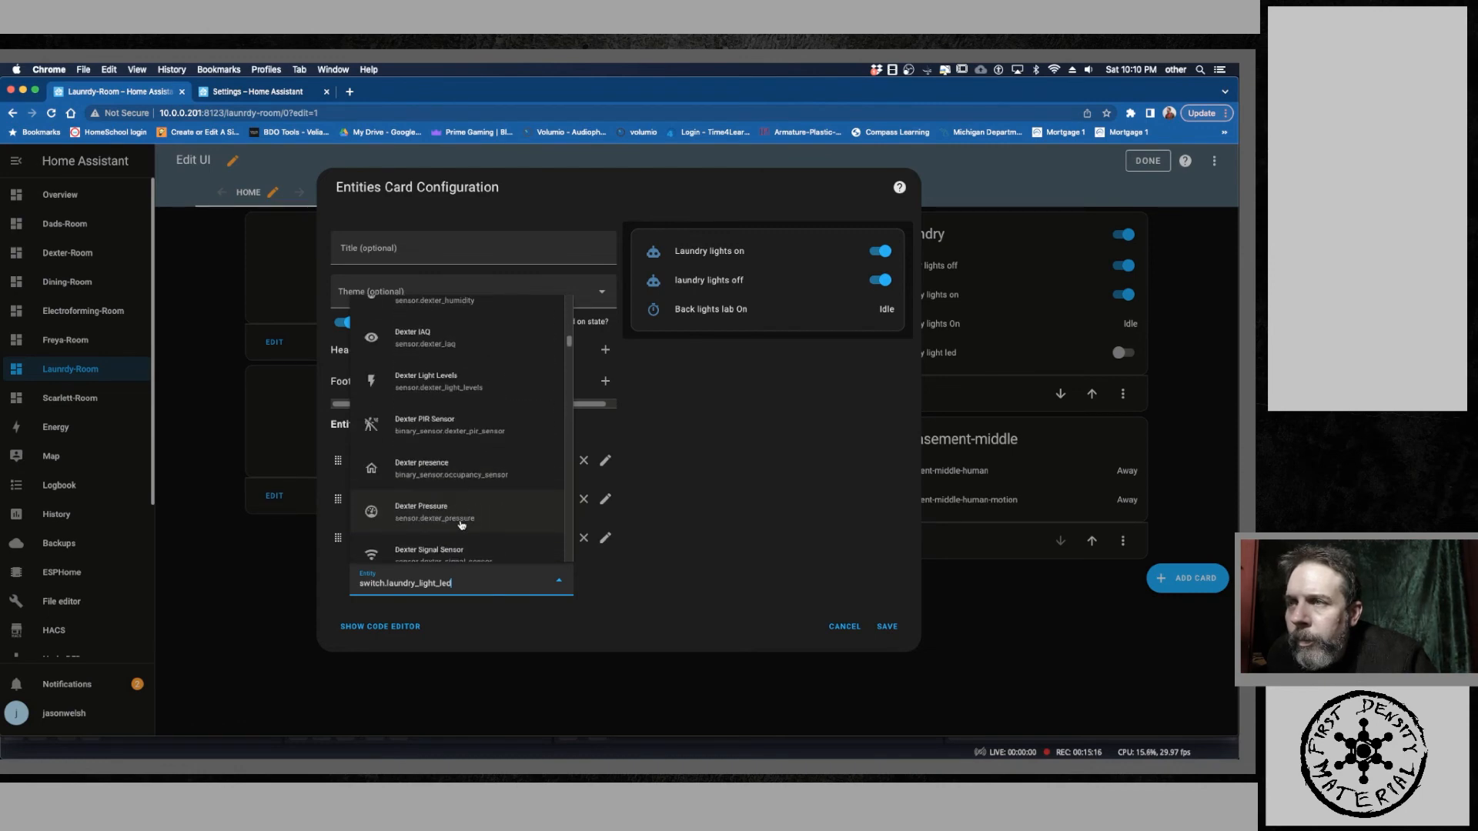
{"action": "scroll", "coordinate": [462, 525], "scroll_direction": "down", "scroll_amount": 6}
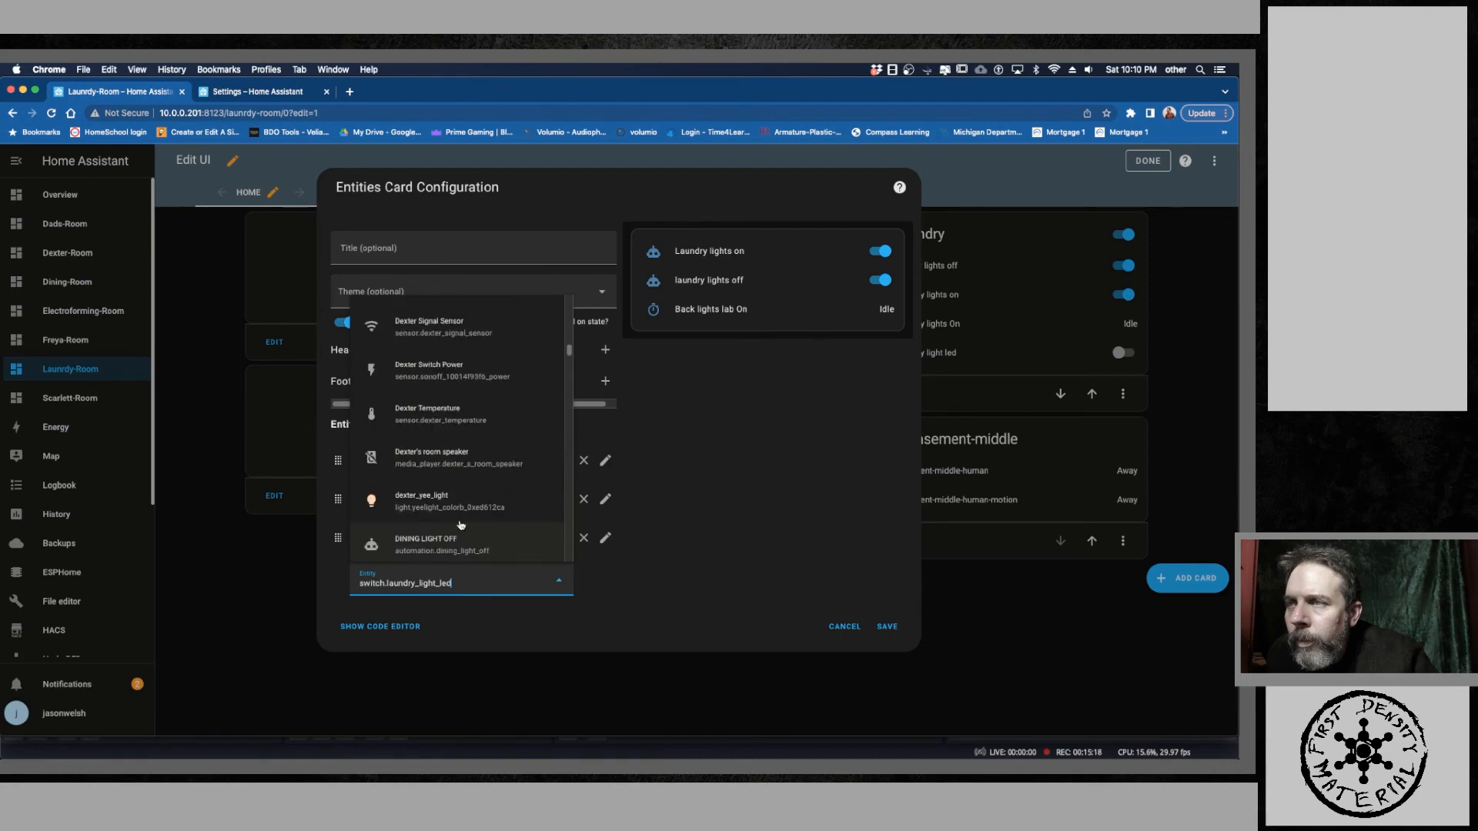
Step: Replace the fourth entity's text with swit and choose Basment light led from the filtered suggestions
{"action": "triple_click", "coordinate": [463, 582]}
{"action": "key", "text": "BackSpace"}
{"action": "type", "text": "swi"}
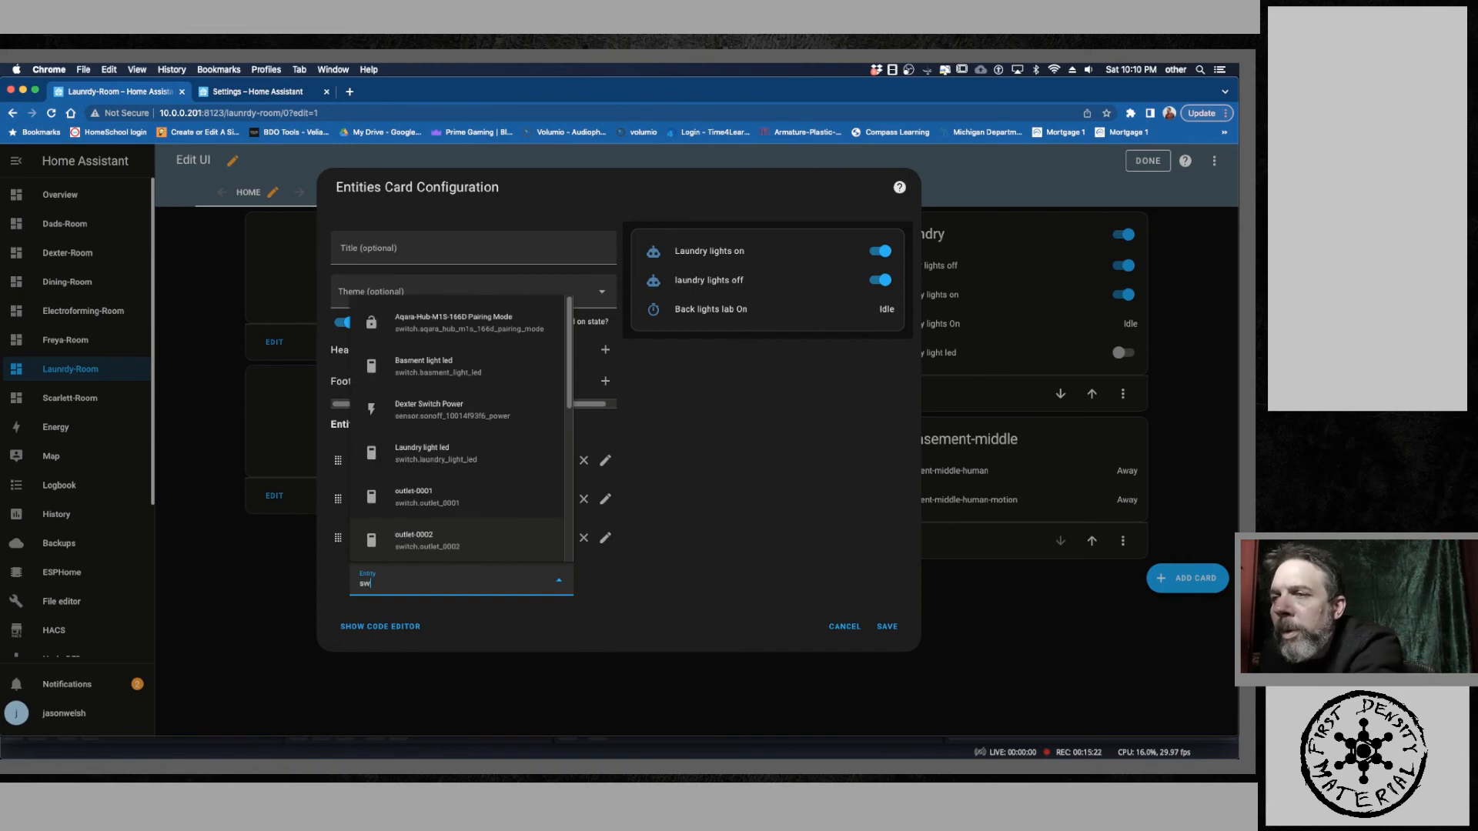
{"action": "type", "text": "t"}
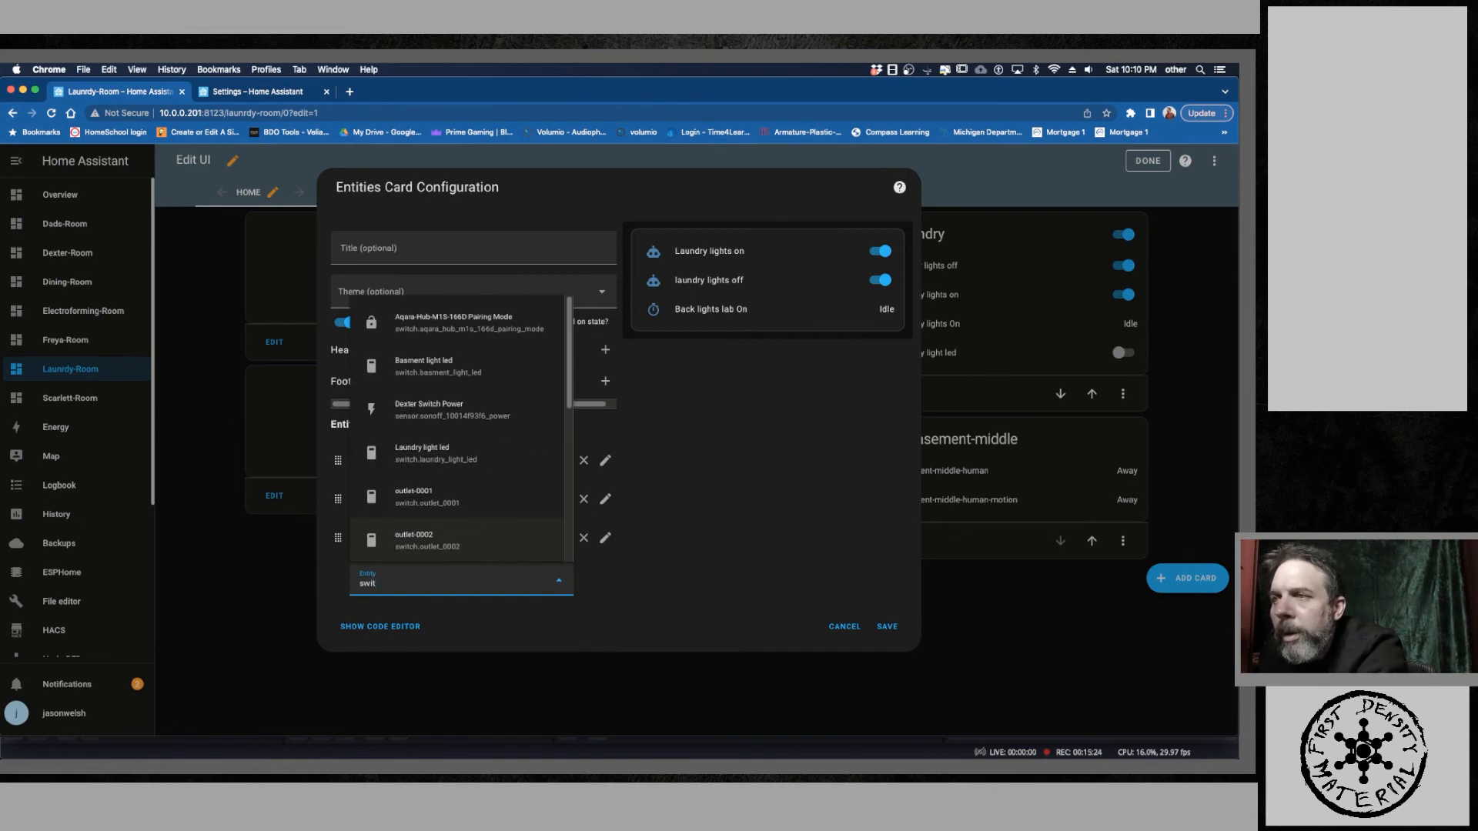
{"action": "left_click", "coordinate": [410, 367]}
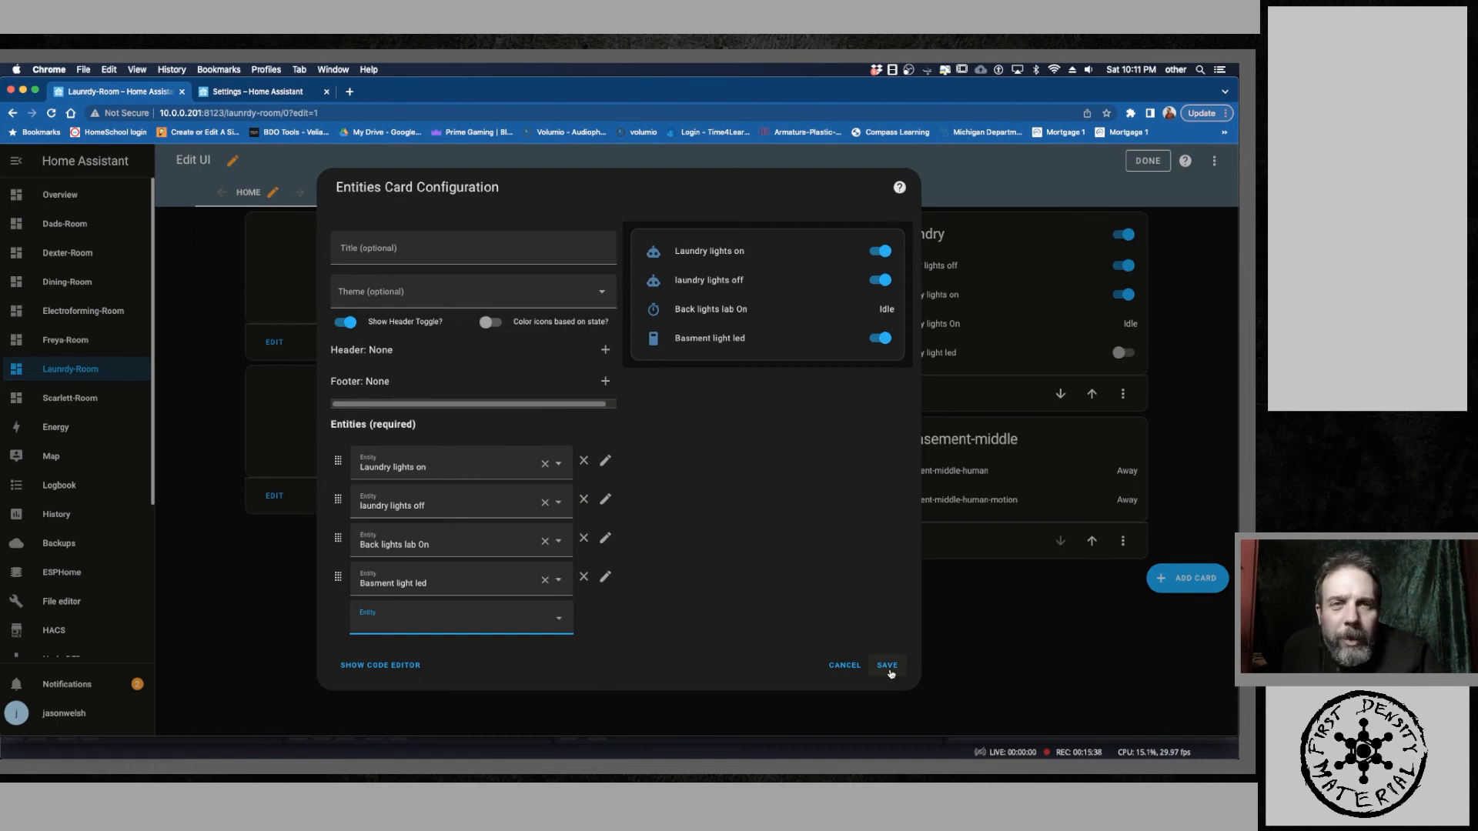
Step: Open the integrations overview under Devices & Services in the second session's settings
{"action": "left_click", "coordinate": [266, 94]}
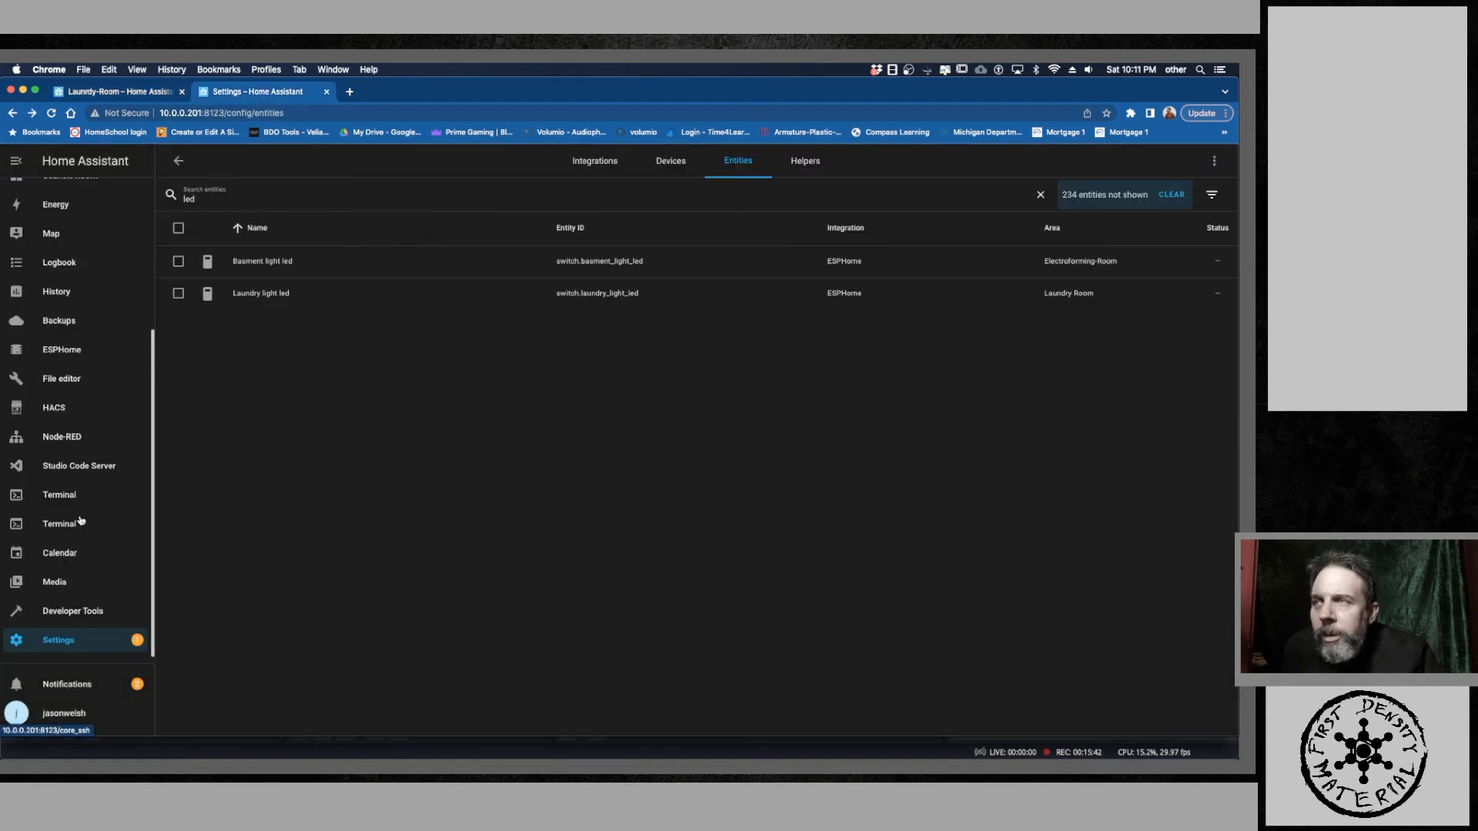
{"action": "left_click", "coordinate": [84, 640]}
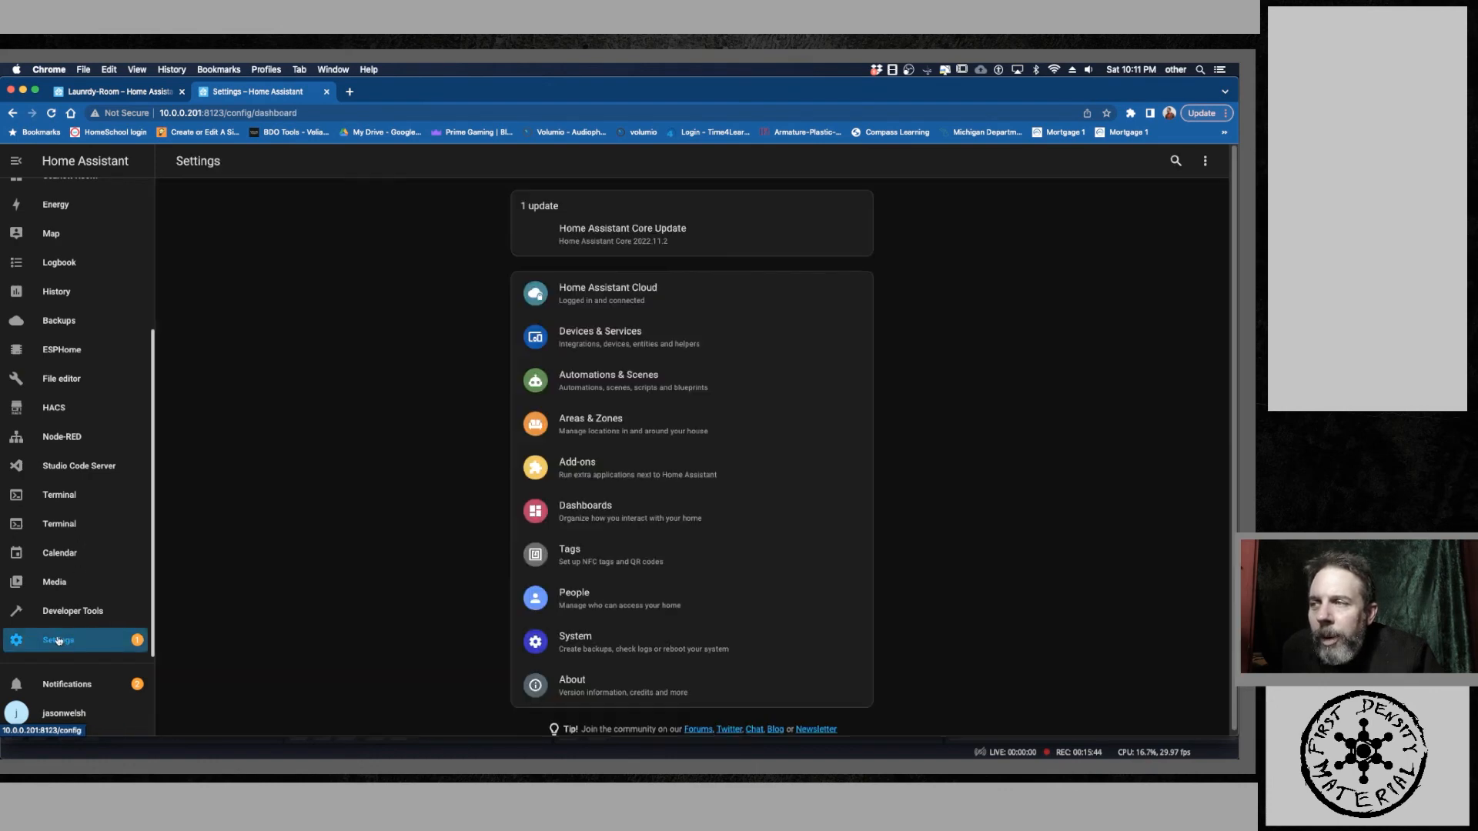
{"action": "left_click", "coordinate": [621, 347]}
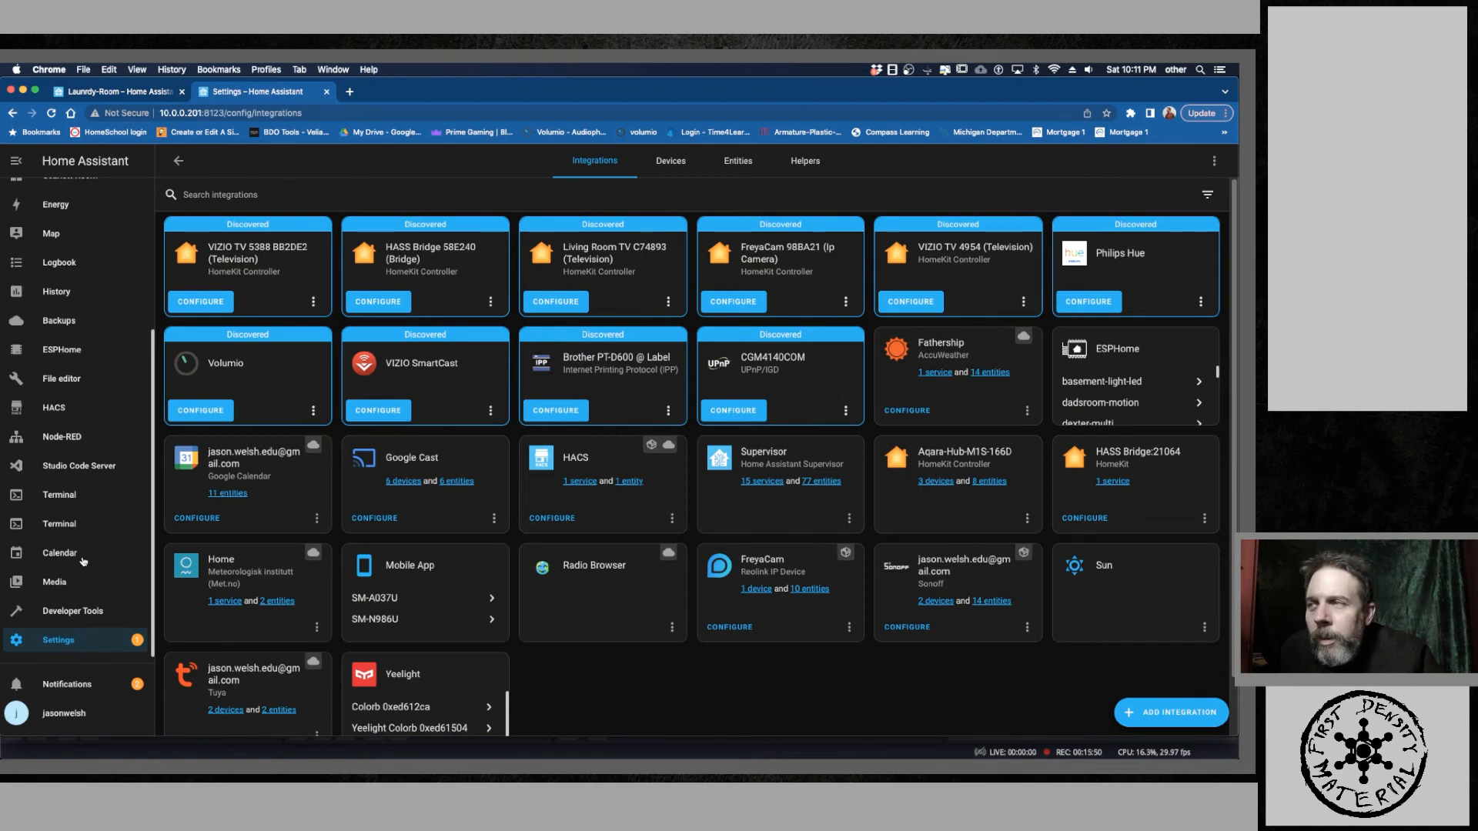
{"action": "left_click", "coordinate": [60, 650]}
{"action": "left_click", "coordinate": [585, 333]}
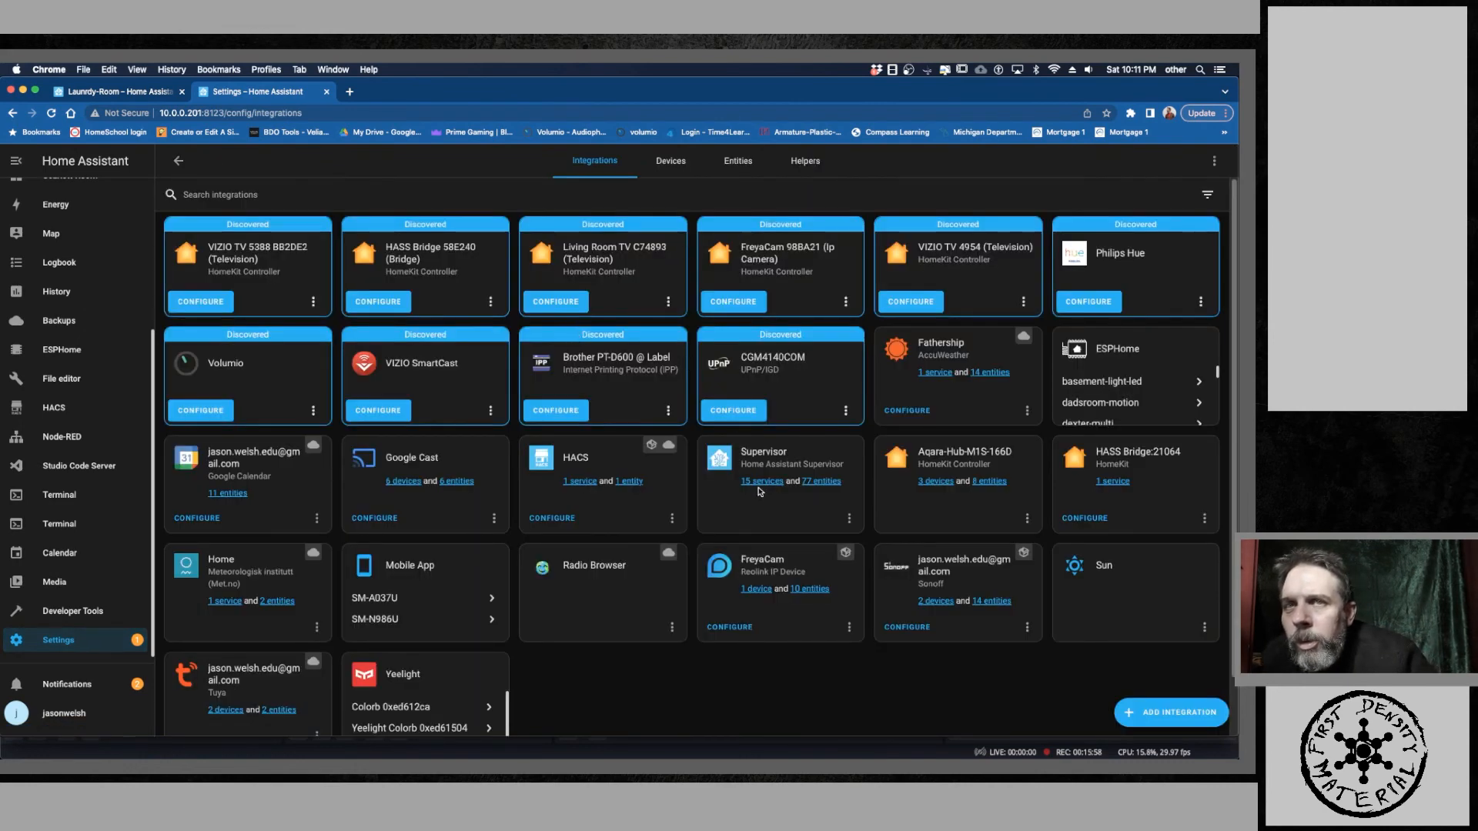
Step: Find human-basement-middle among the ESPHome integration's entries and open its device page
{"action": "scroll", "coordinate": [1165, 394], "scroll_direction": "down", "scroll_amount": 5}
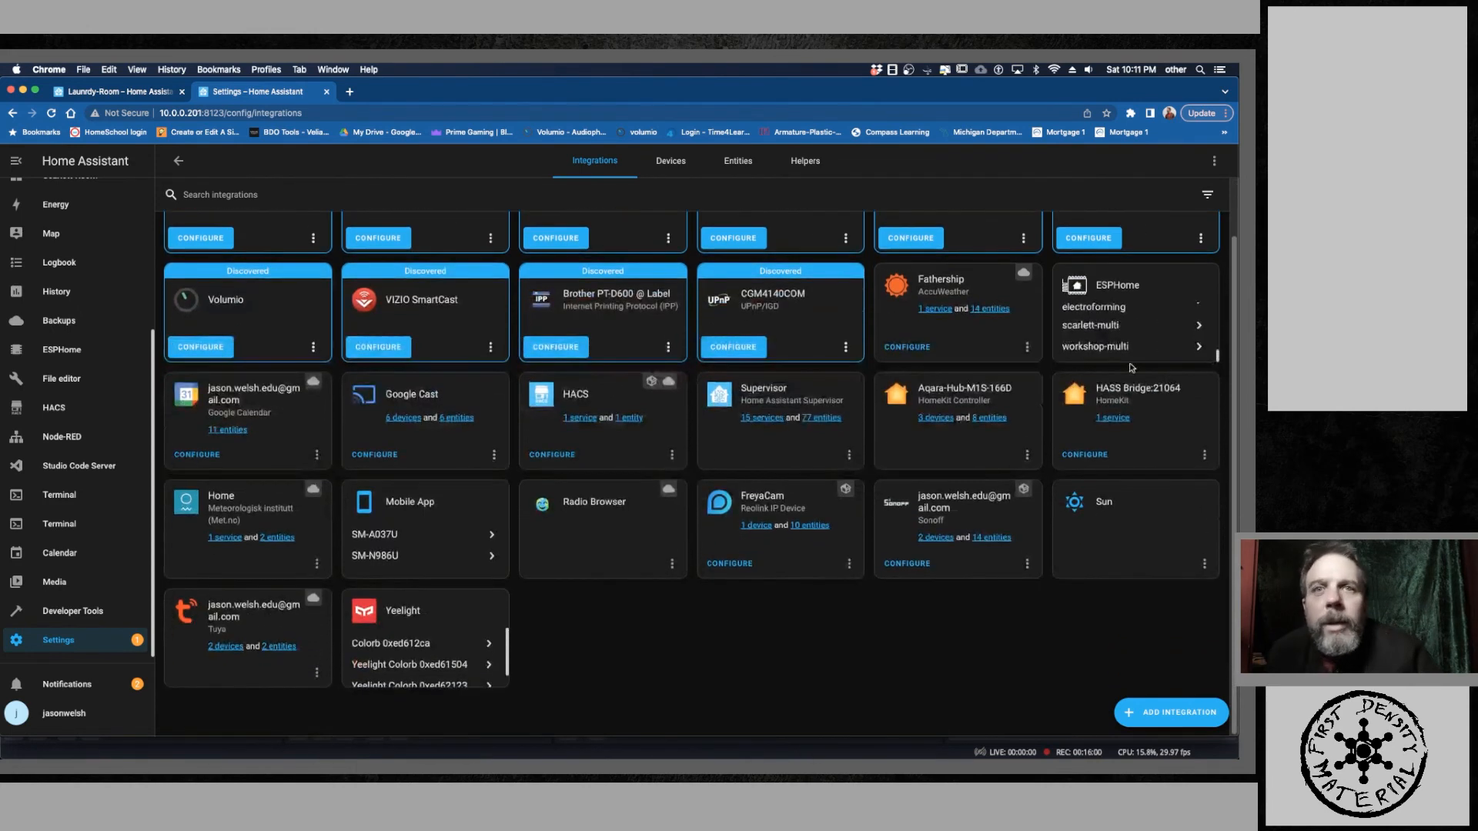
{"action": "scroll", "coordinate": [1095, 333], "scroll_direction": "down", "scroll_amount": 2}
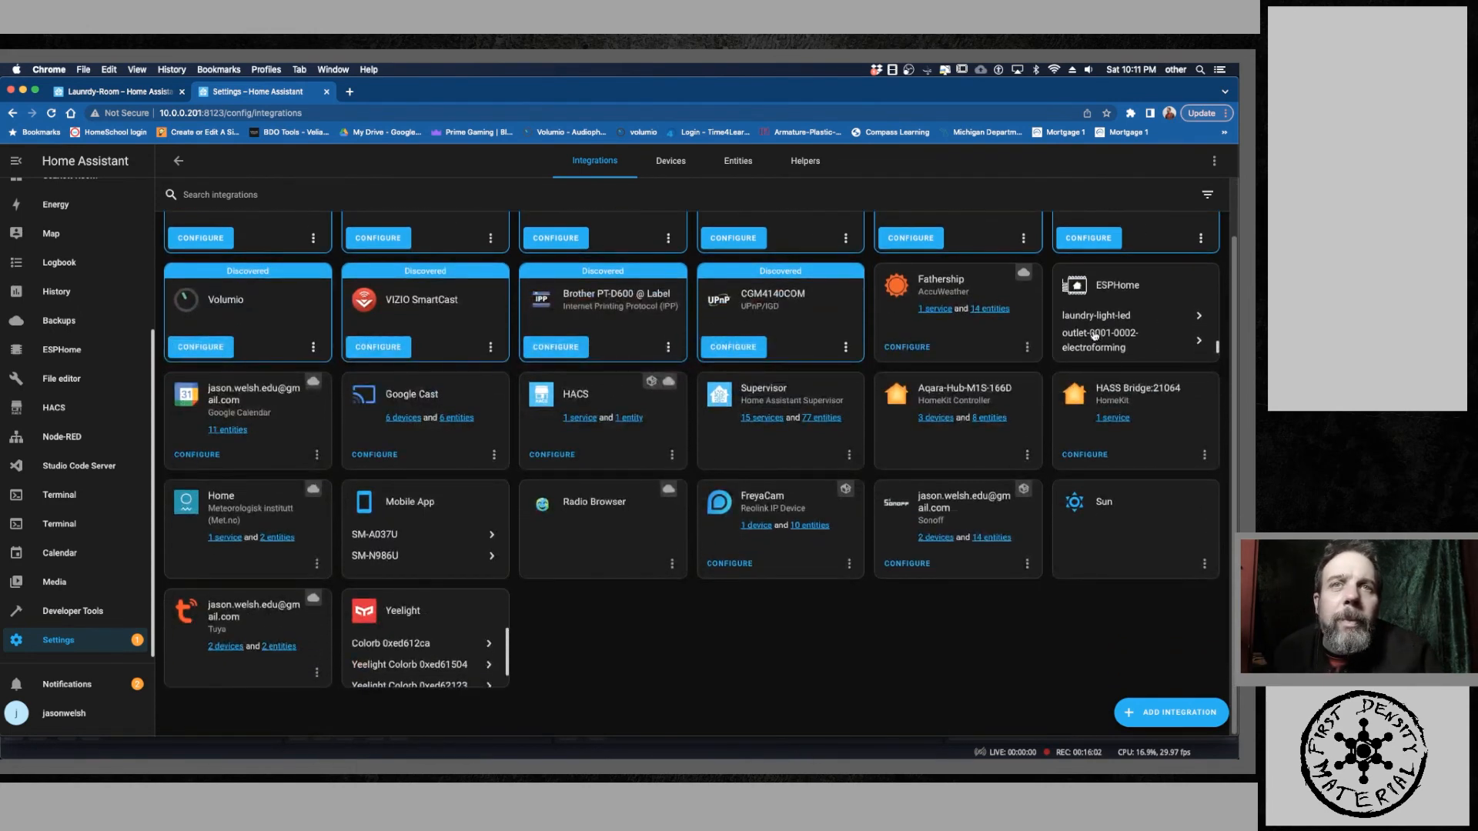
{"action": "scroll", "coordinate": [1095, 336], "scroll_direction": "up", "scroll_amount": 3}
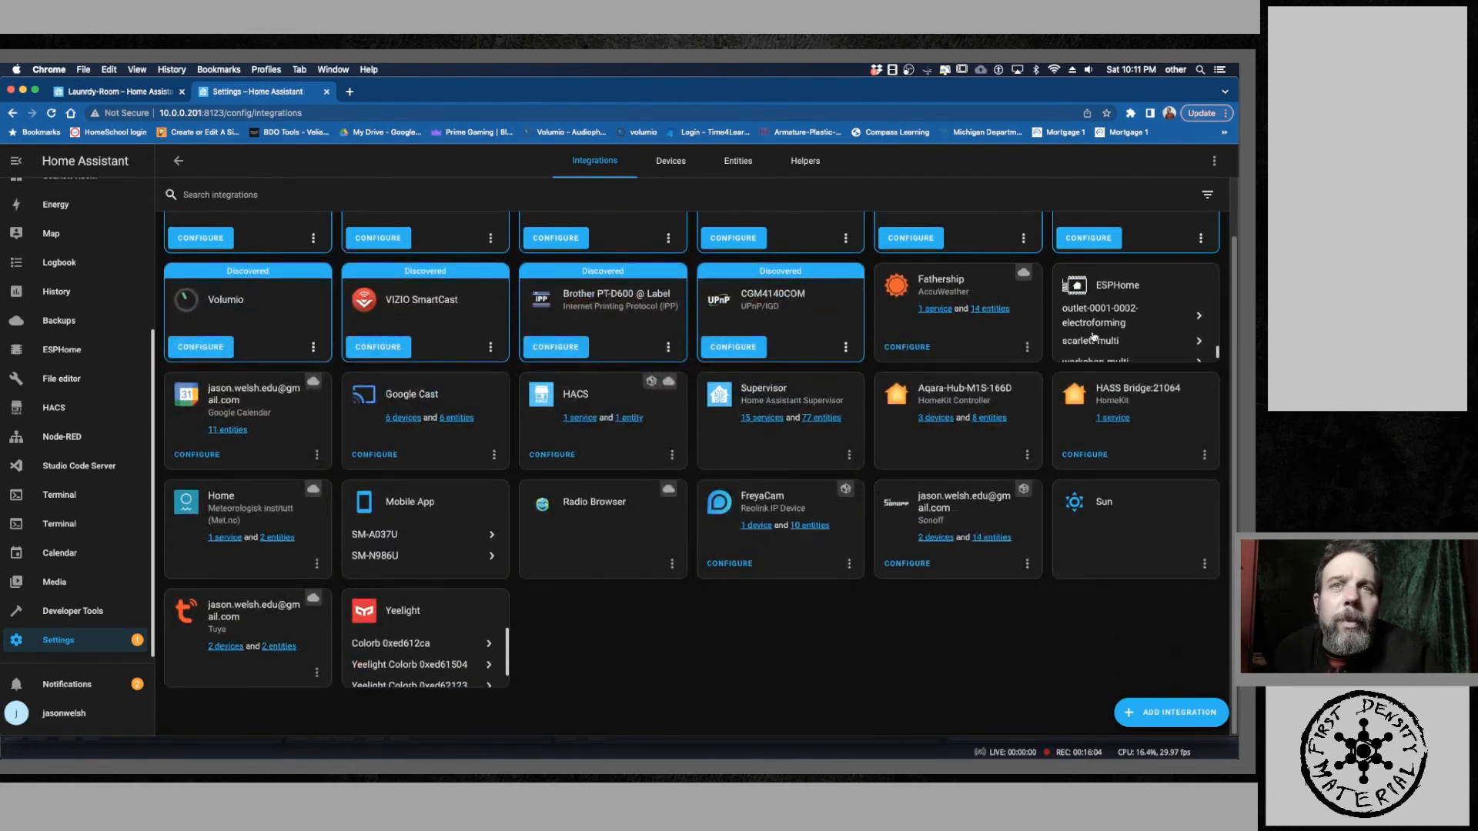
{"action": "scroll", "coordinate": [1093, 336], "scroll_direction": "up", "scroll_amount": 1}
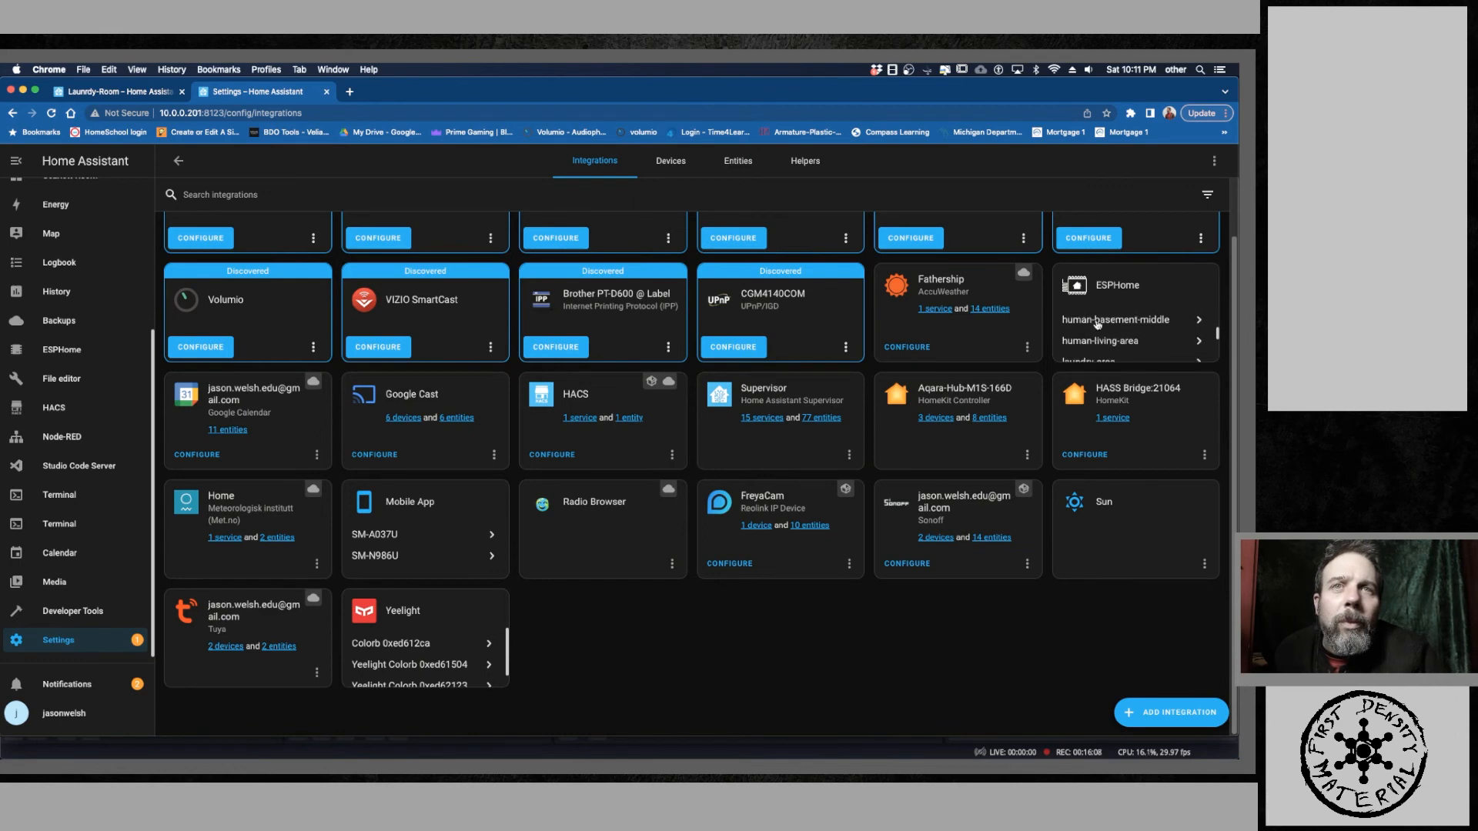
{"action": "left_click", "coordinate": [1172, 319]}
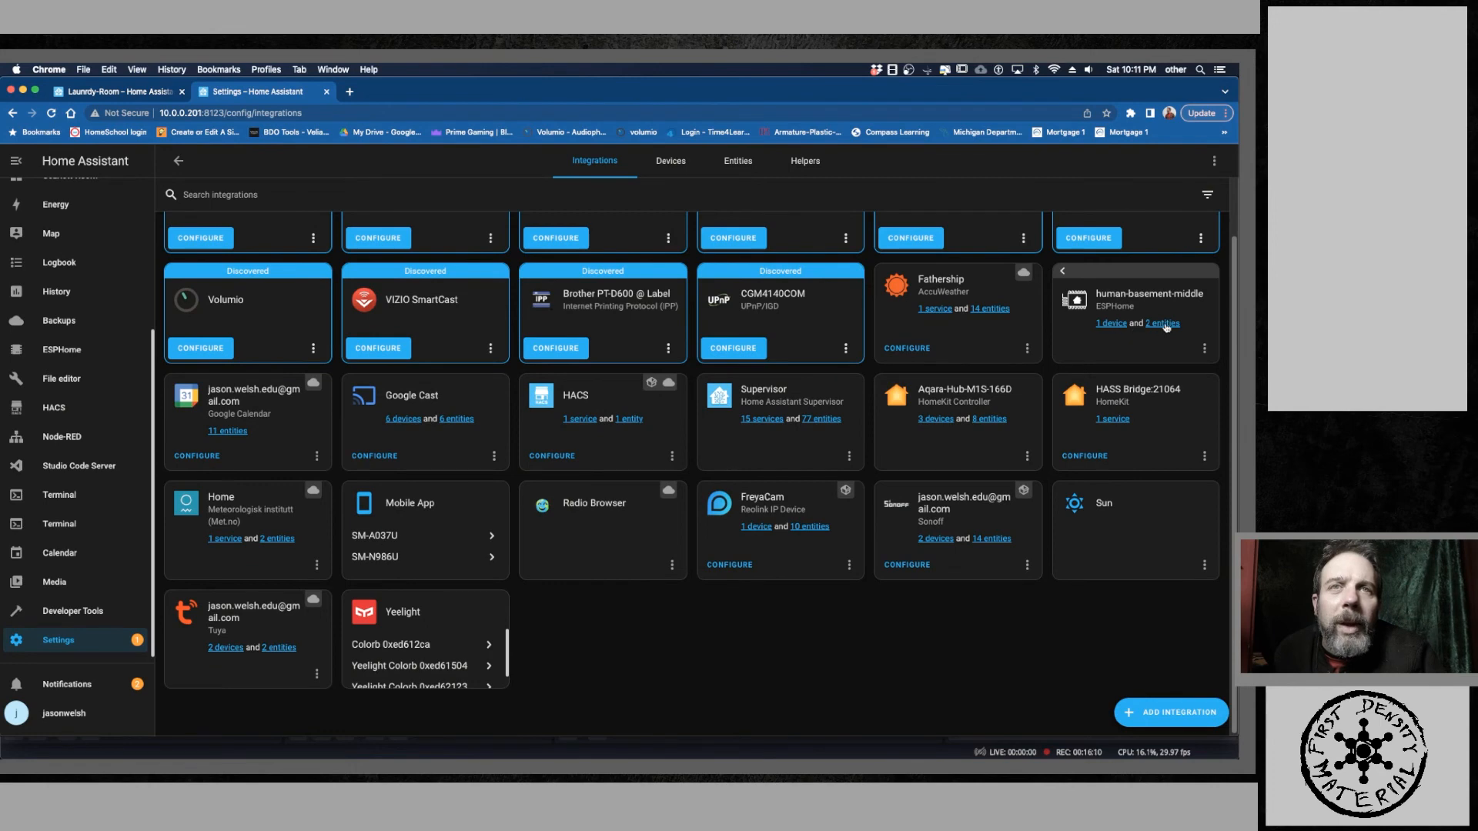
{"action": "left_click", "coordinate": [1116, 326]}
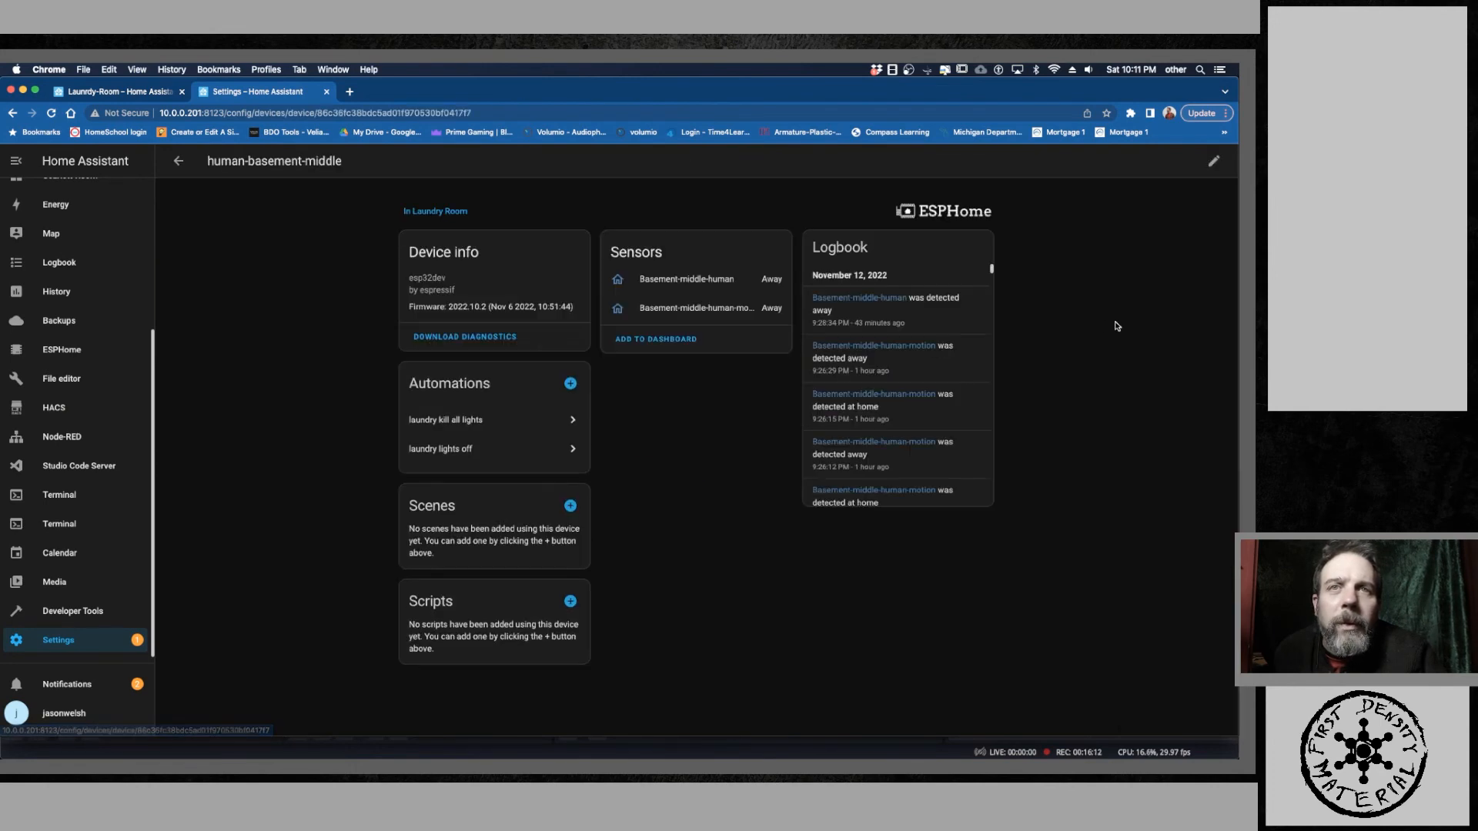
Step: View the dashboards offered for adding the human-basement-middle sensors and leave the dialog without adding them
{"action": "left_click", "coordinate": [669, 342]}
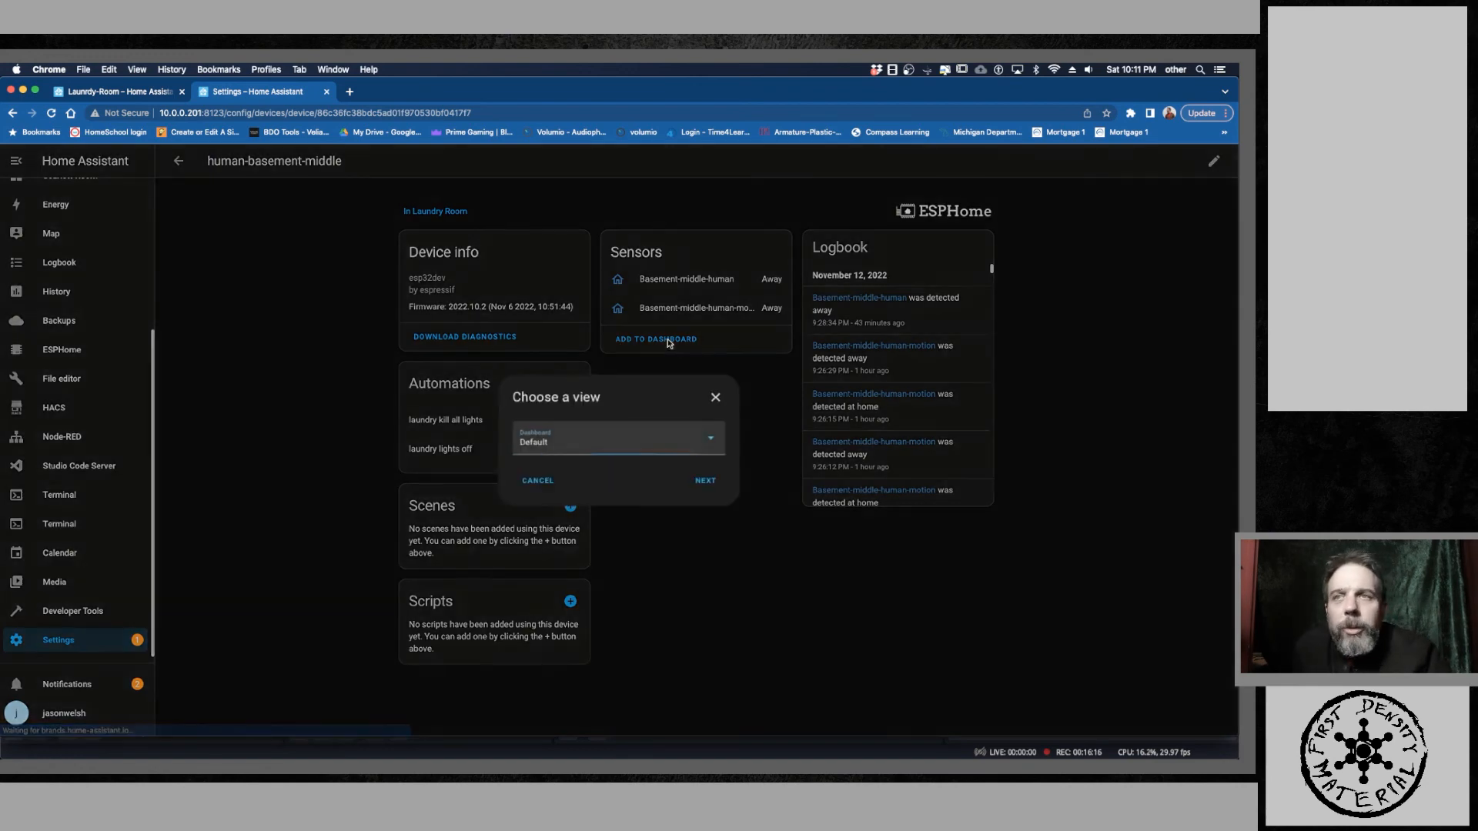
{"action": "left_click", "coordinate": [606, 450]}
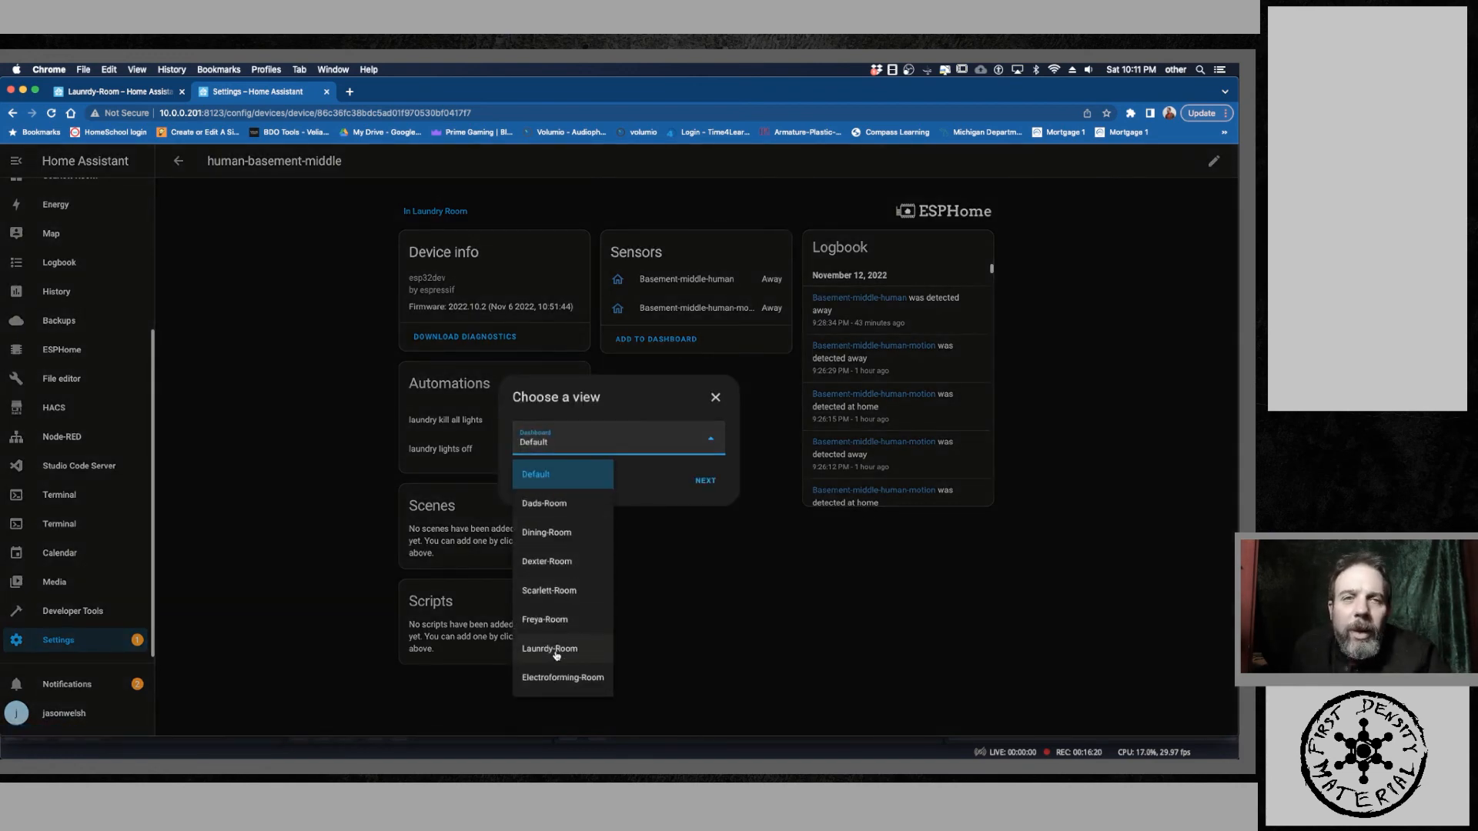
{"action": "left_click", "coordinate": [742, 622]}
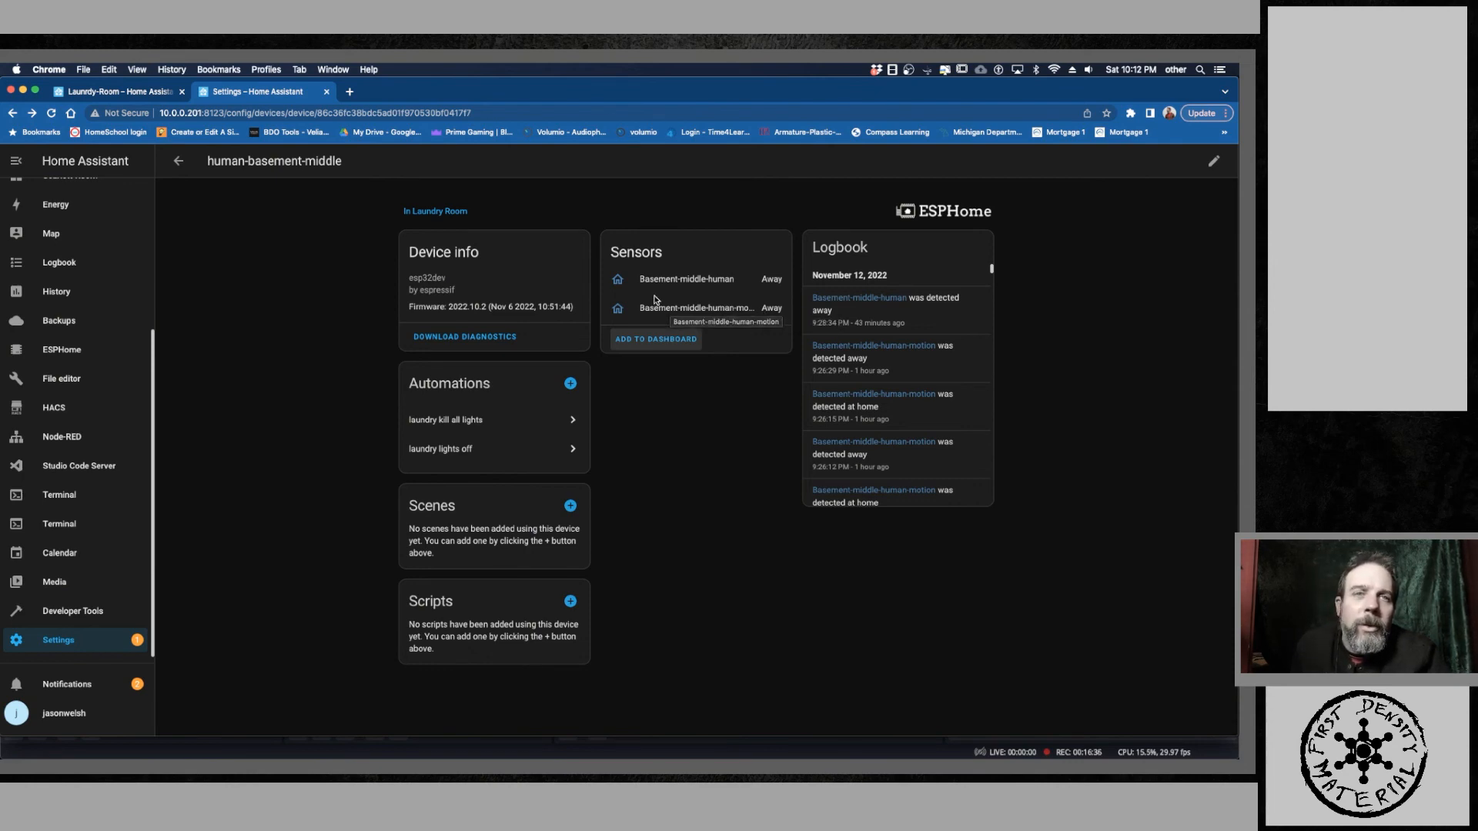
Step: Discard the unsaved entities card on the Launrdy-Room dashboard and return to the human-basement-middle device page
{"action": "left_click", "coordinate": [105, 91]}
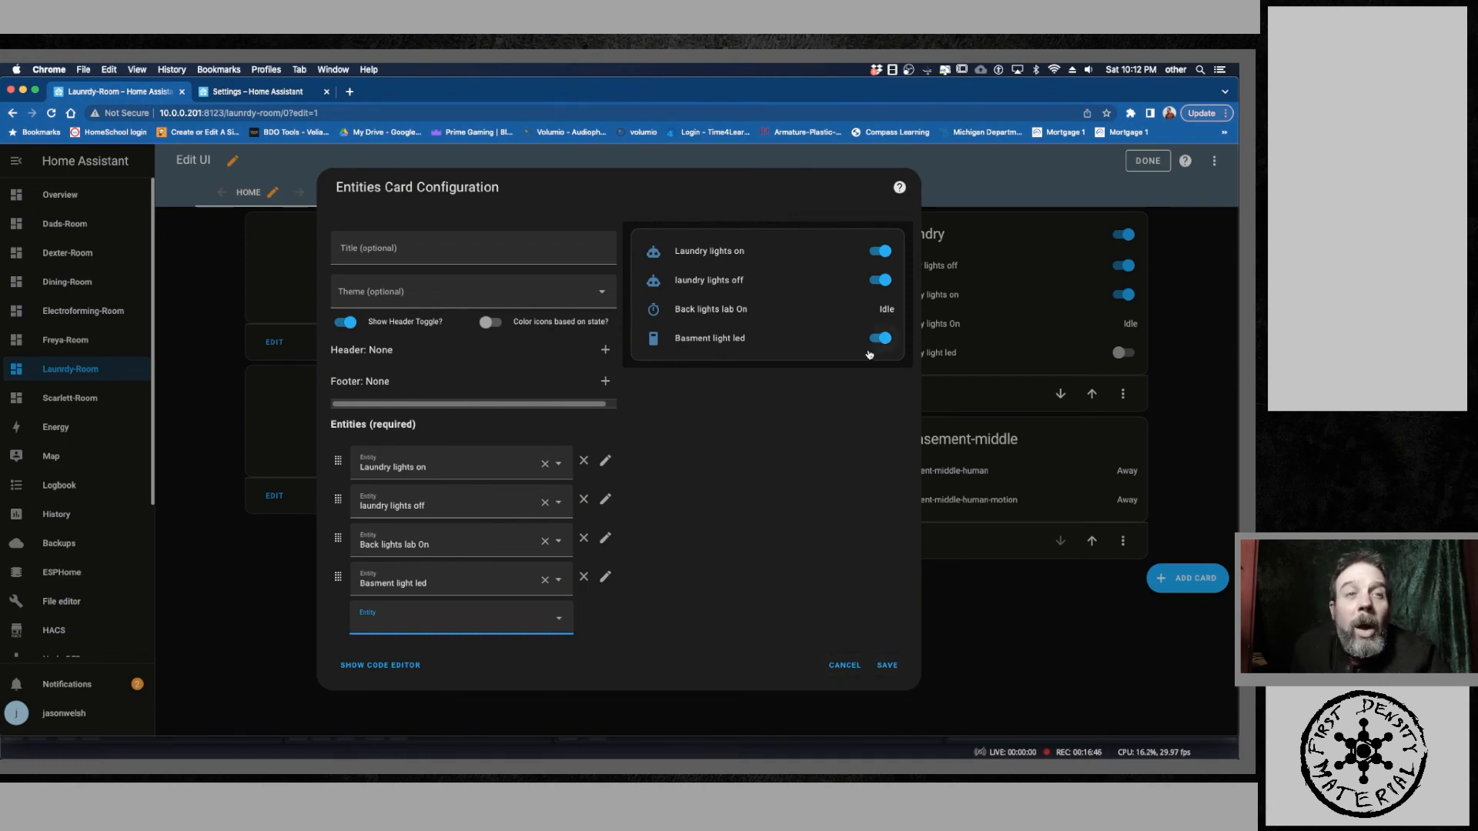
{"action": "left_click", "coordinate": [845, 665]}
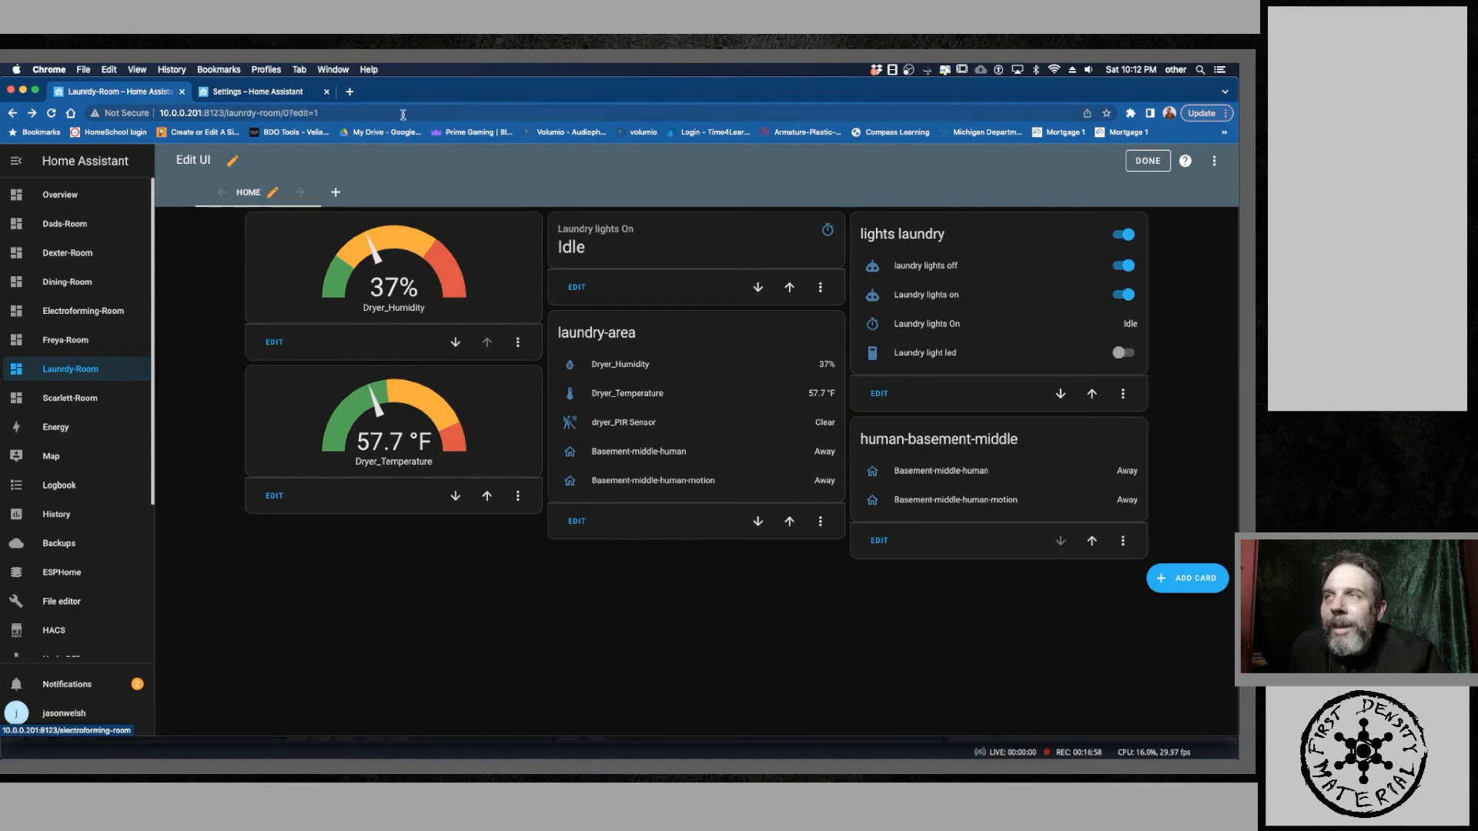
{"action": "left_click", "coordinate": [288, 87]}
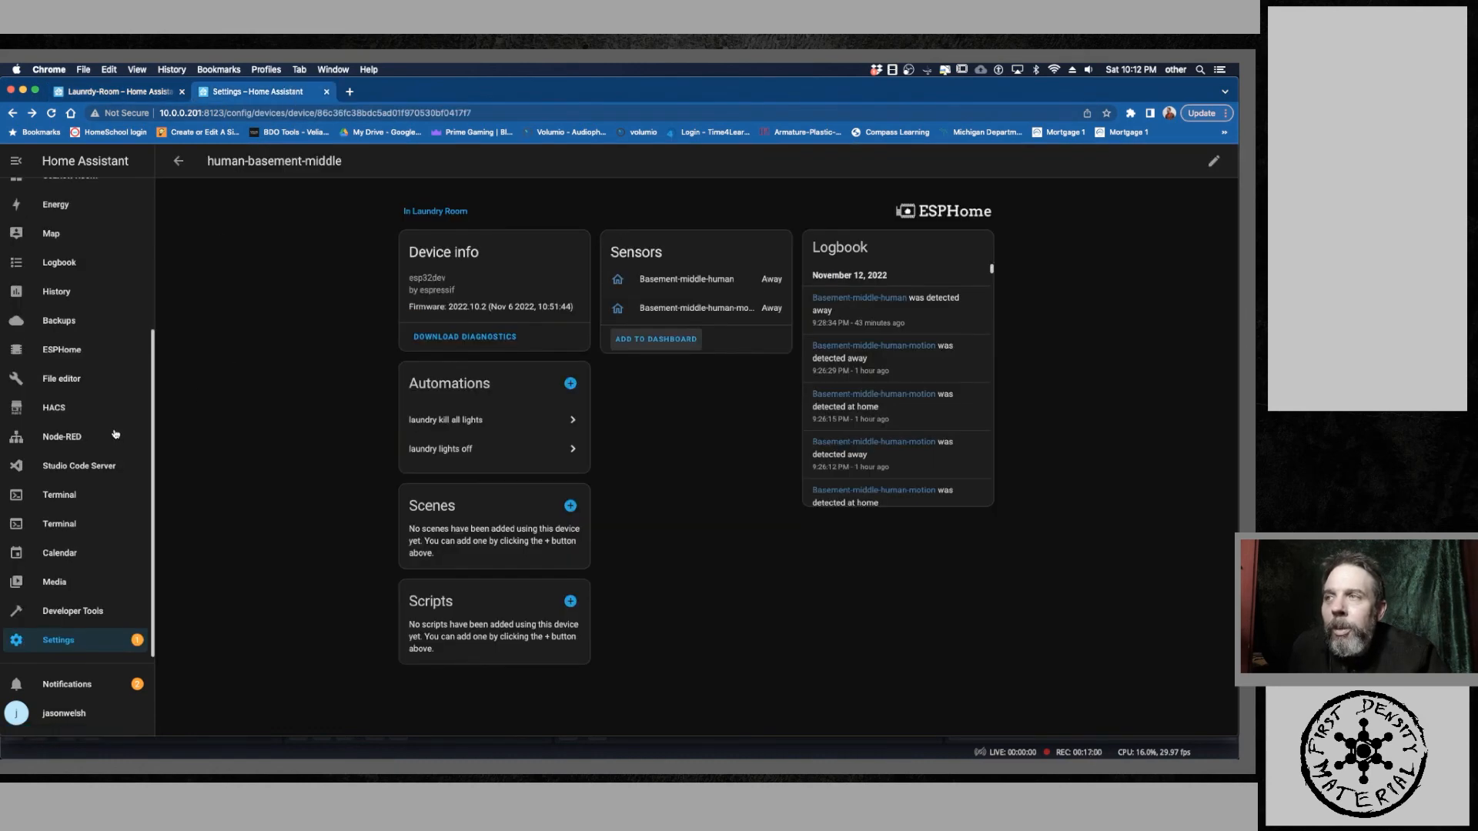
Step: Run the Laundry lights on automation manually from the list of automations in the settings
{"action": "left_click", "coordinate": [75, 652]}
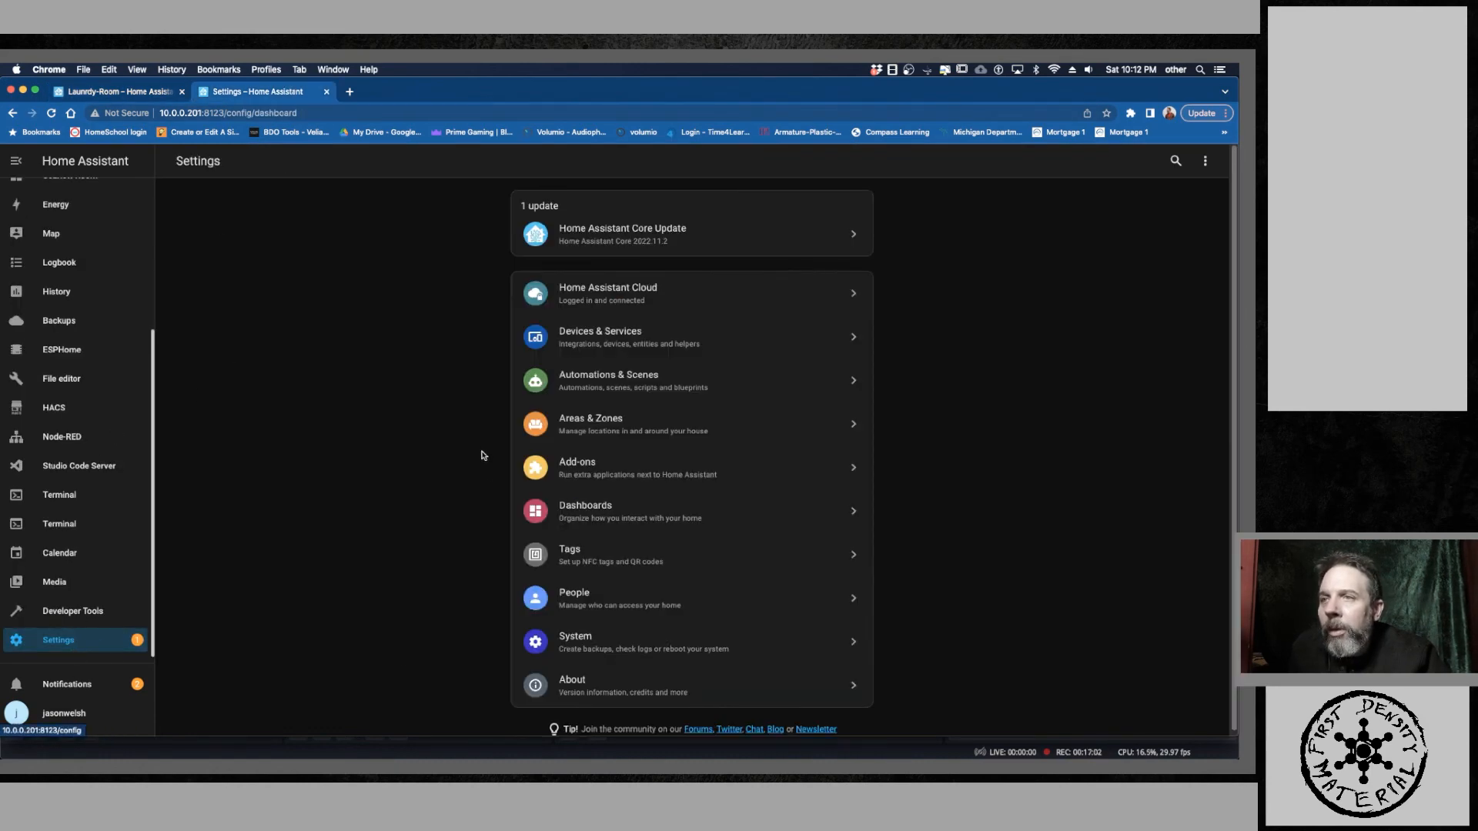
{"action": "left_click", "coordinate": [611, 377]}
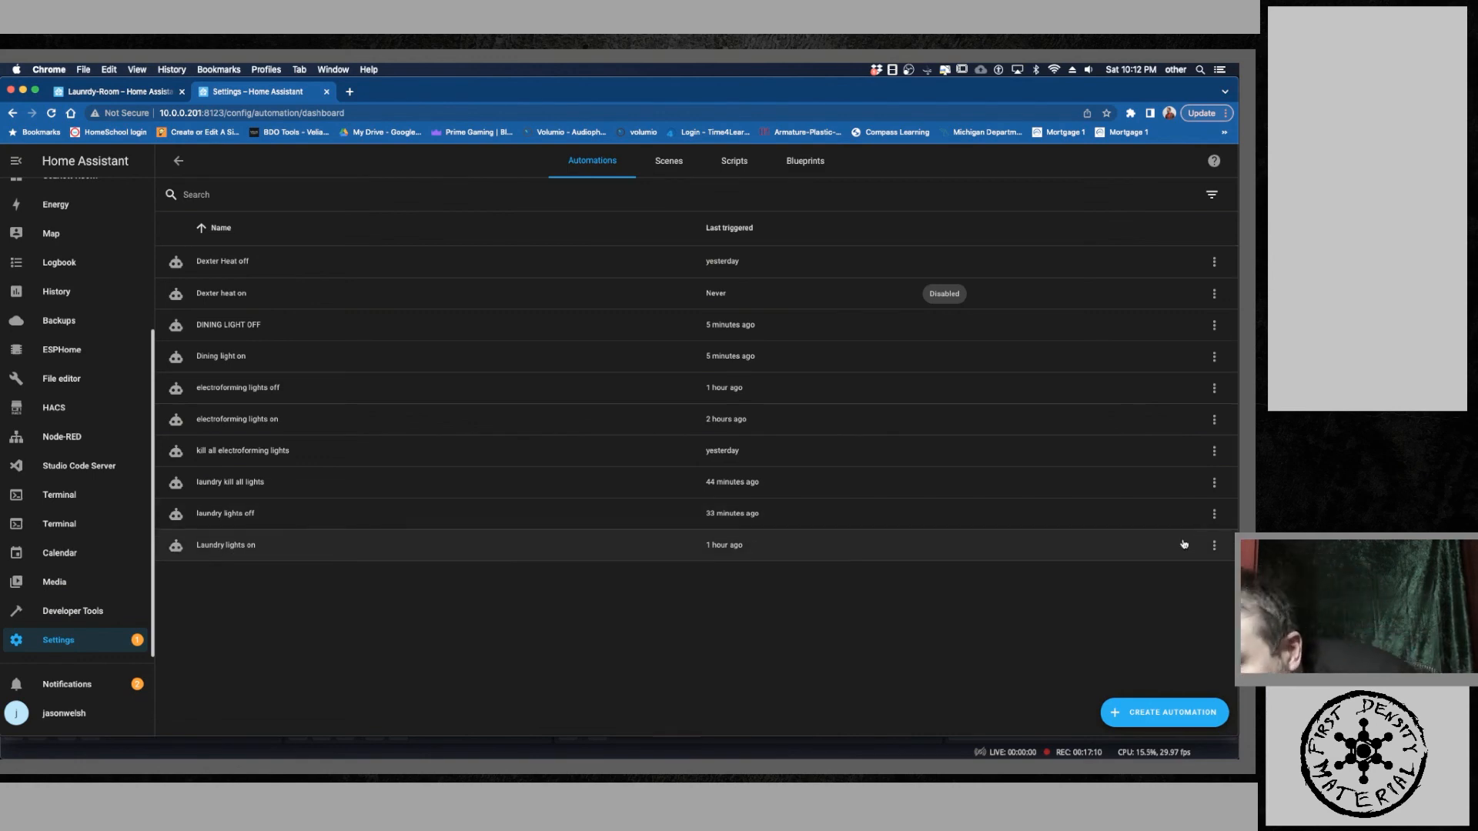
{"action": "left_click", "coordinate": [1213, 548]}
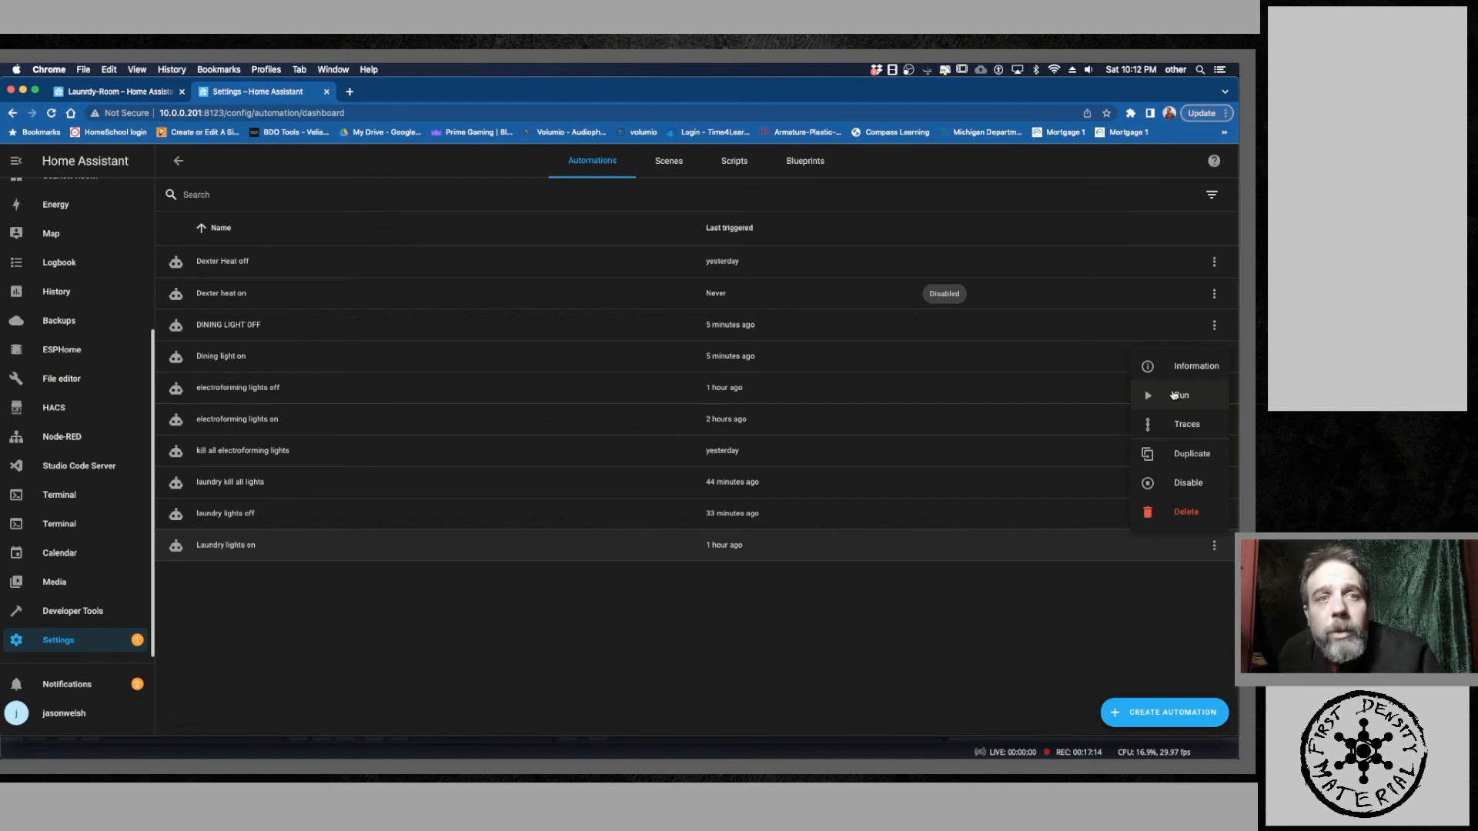
{"action": "left_click", "coordinate": [1173, 394]}
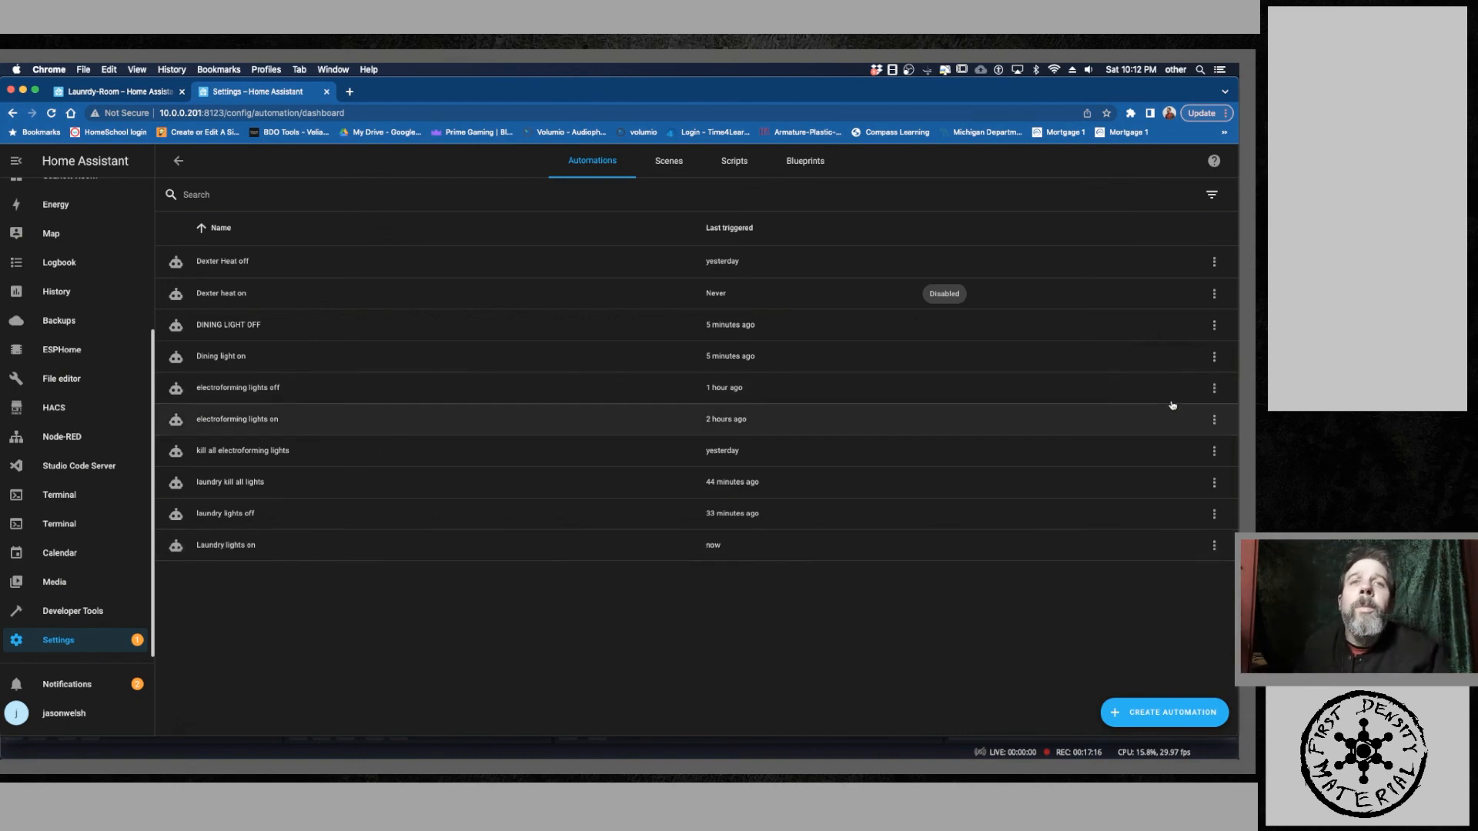
Step: Return to the Launrdy-Room dashboard and finish editing it
{"action": "left_click", "coordinate": [127, 94]}
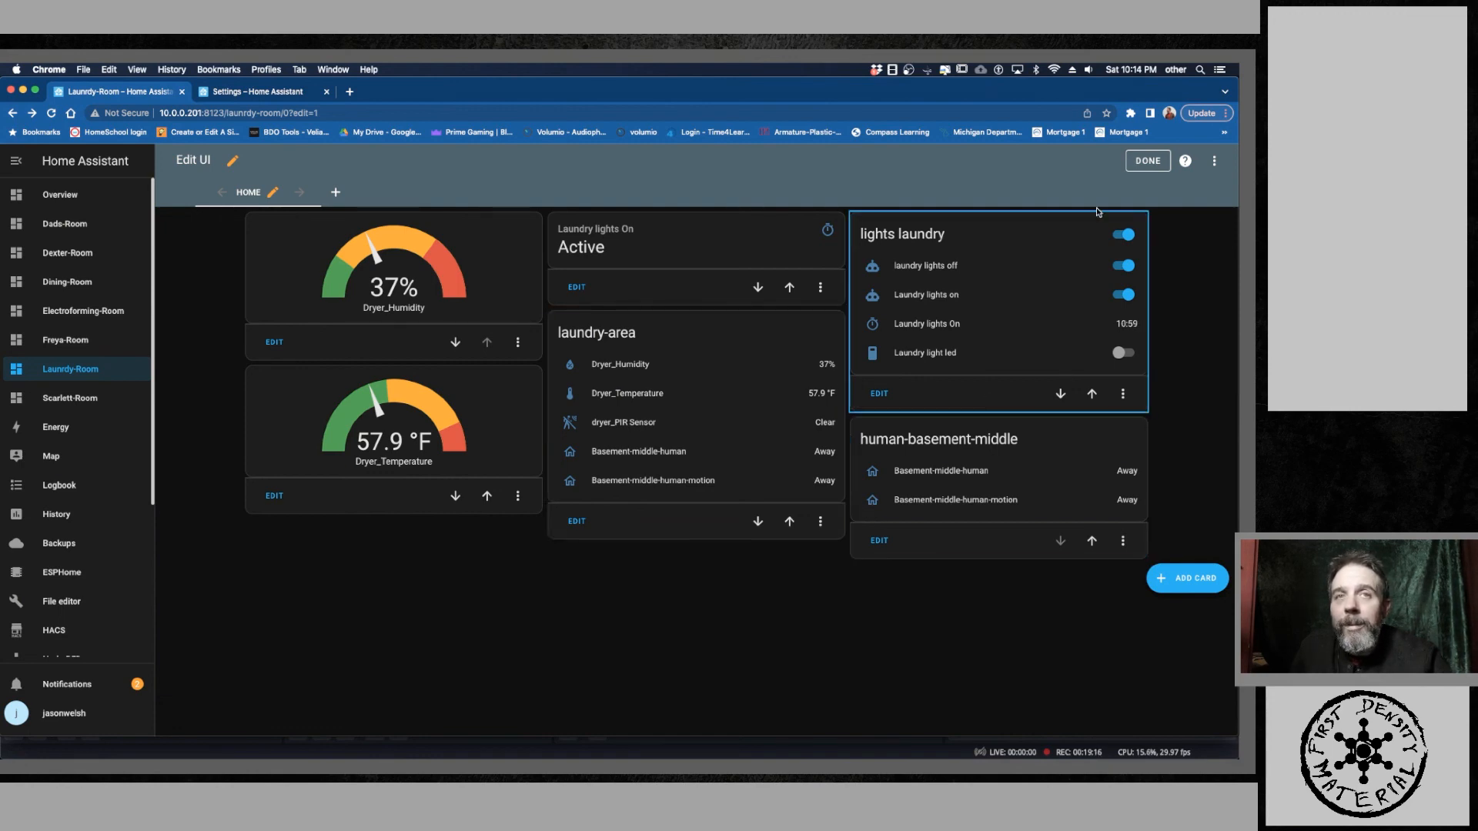
{"action": "left_click", "coordinate": [1150, 160]}
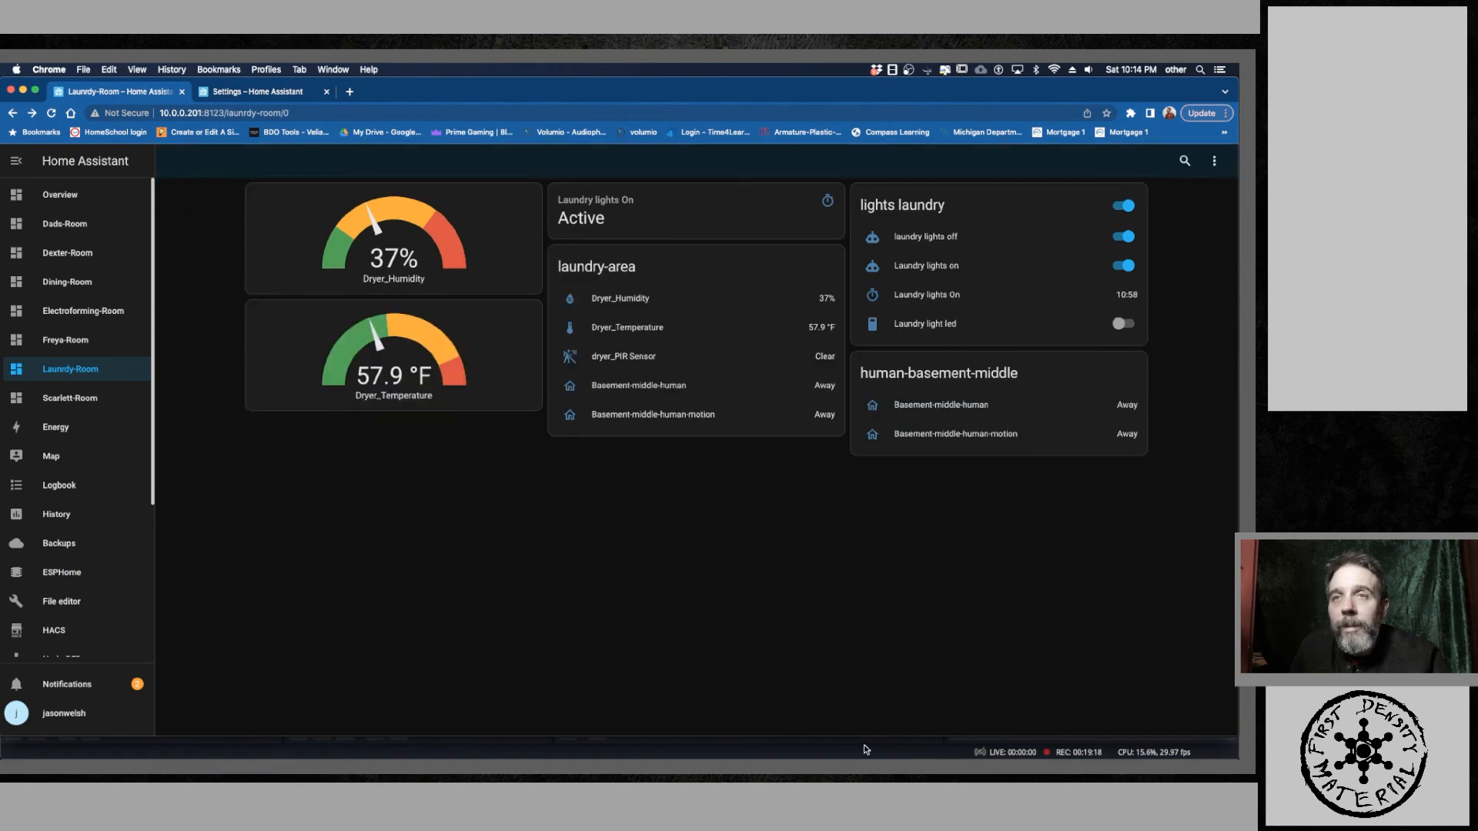